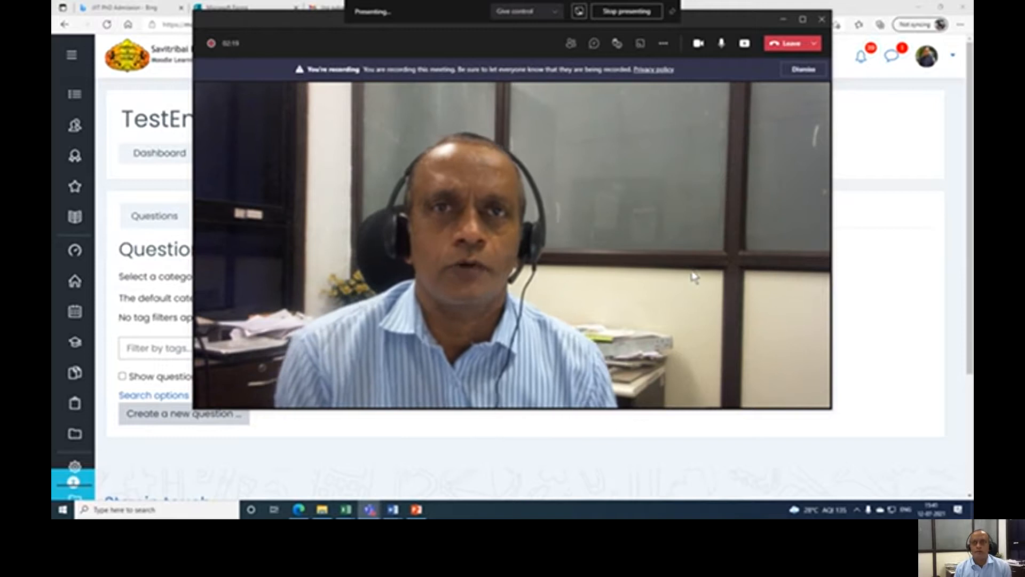
Turn off the camera in the meeting
left_click(697, 42)
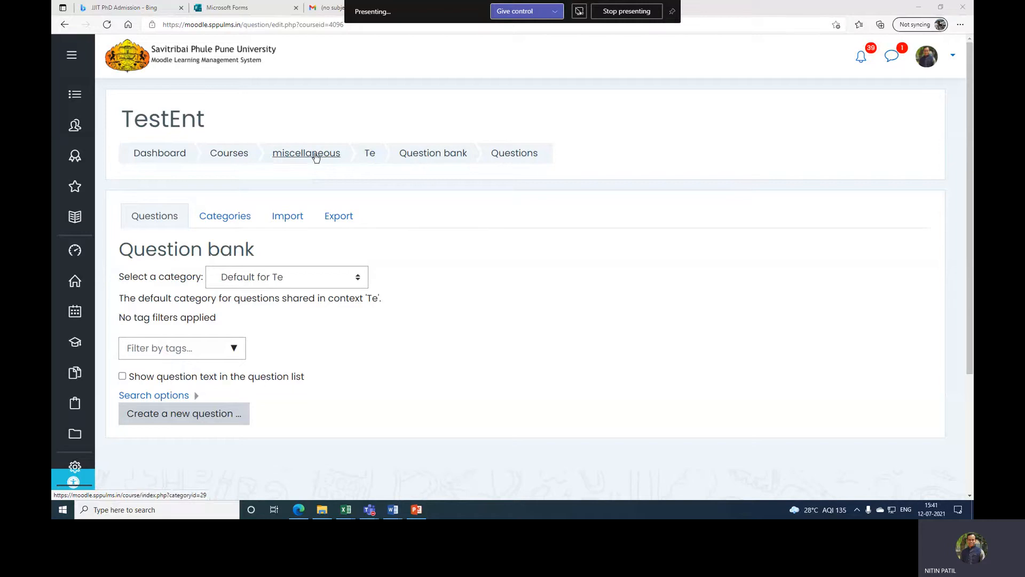
Open the TestEnt course page and rename the Topic 1 section as Examination
left_click(370, 156)
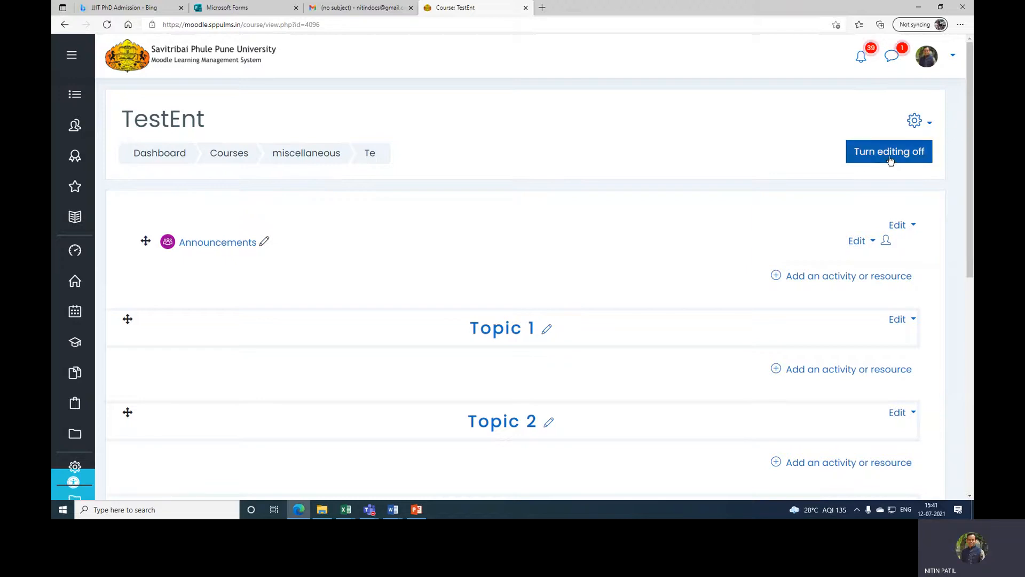
left_click(871, 243)
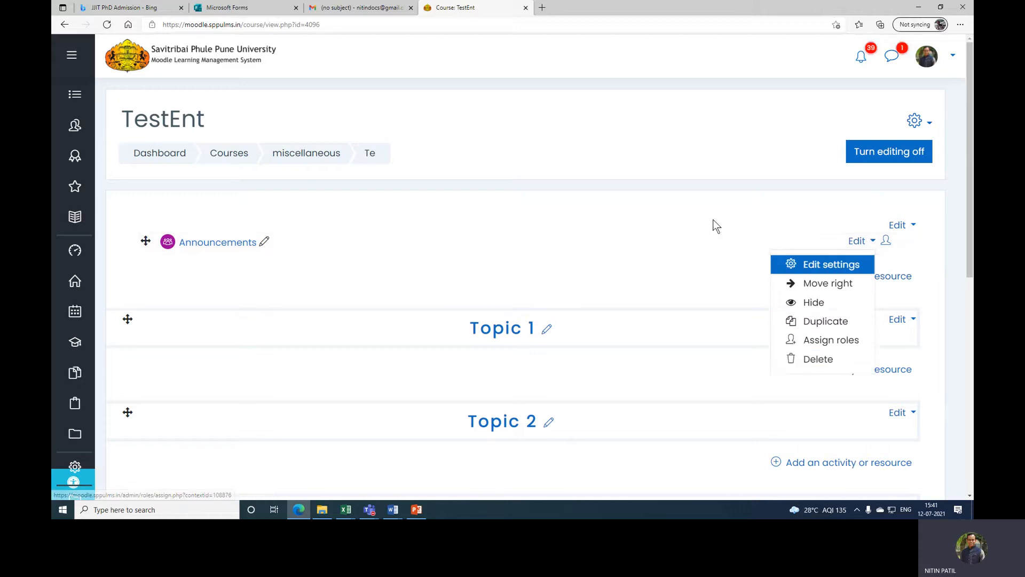
key("Escape")
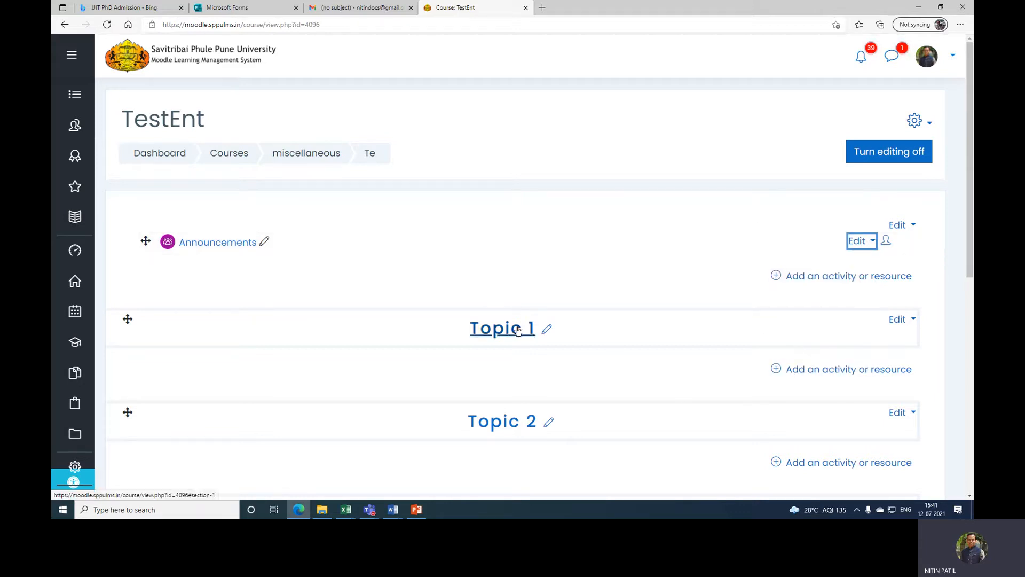
left_click(549, 329)
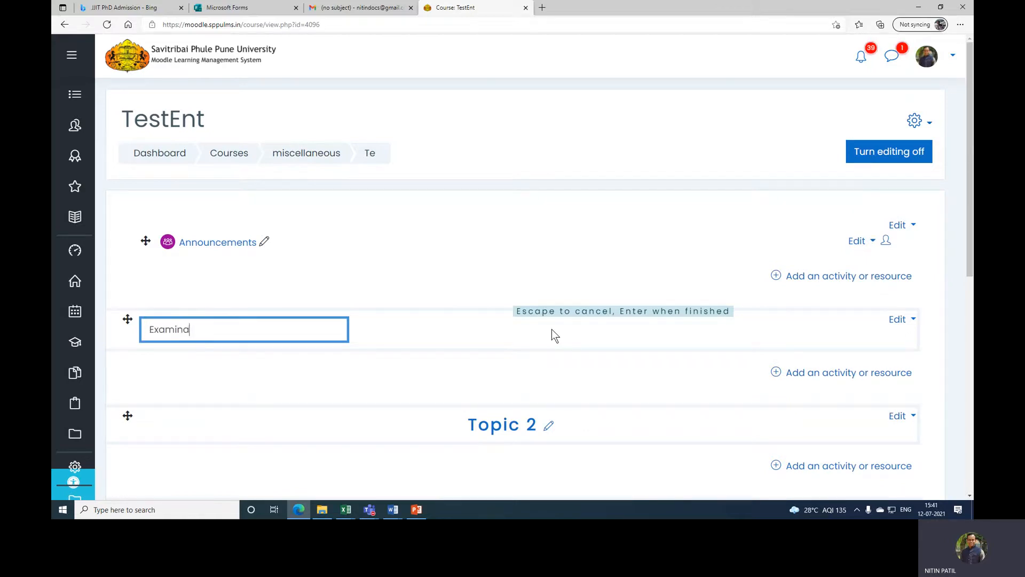
key("Return")
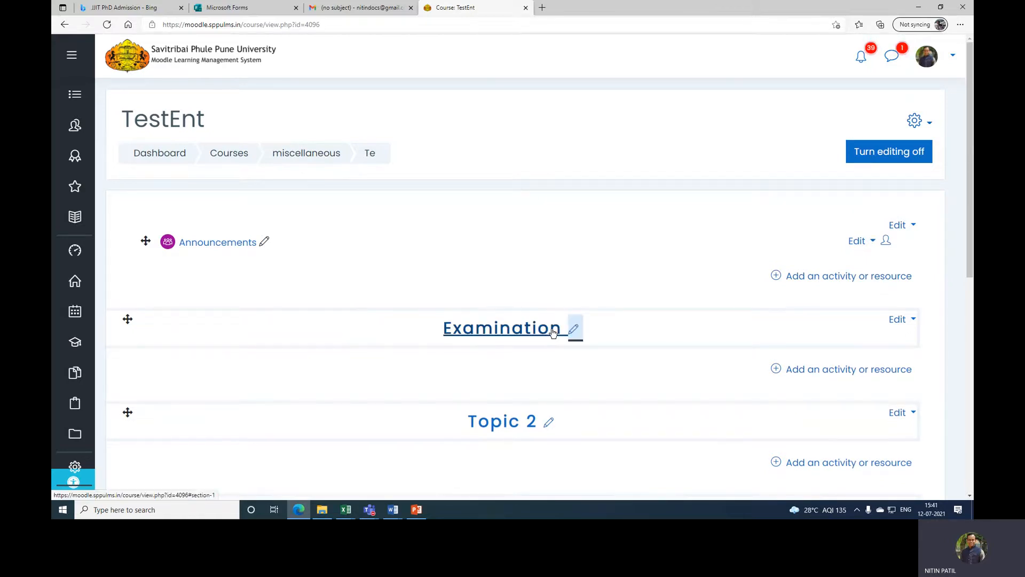
Open the question bank categories from the full course administration of TestEnt
left_click(915, 120)
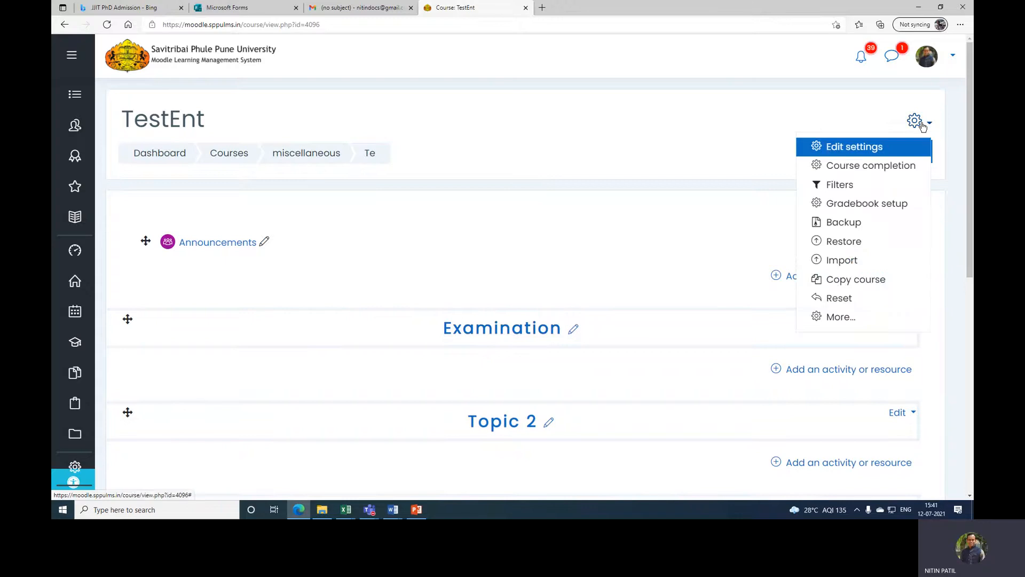
left_click(833, 317)
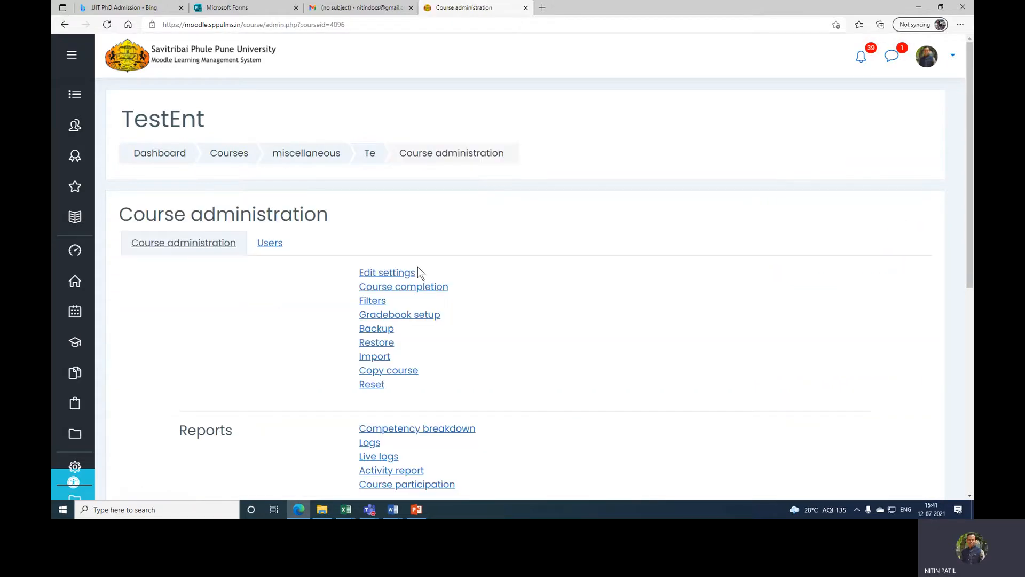
scroll(529, 224, "down", 4)
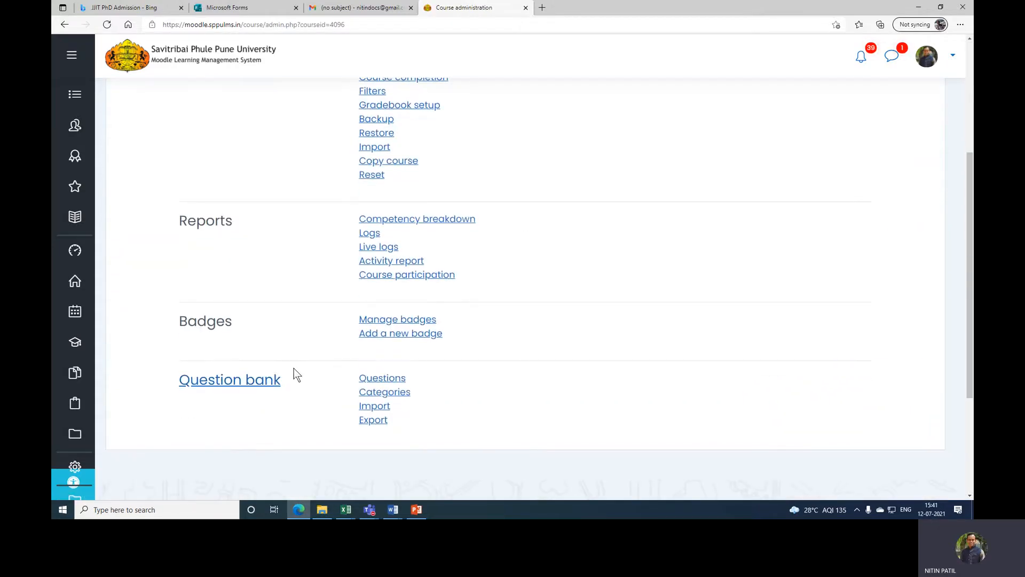
left_click(383, 395)
Add a question category named Section 1 with Default for Te as its parent category
scroll(384, 396, "down", 3)
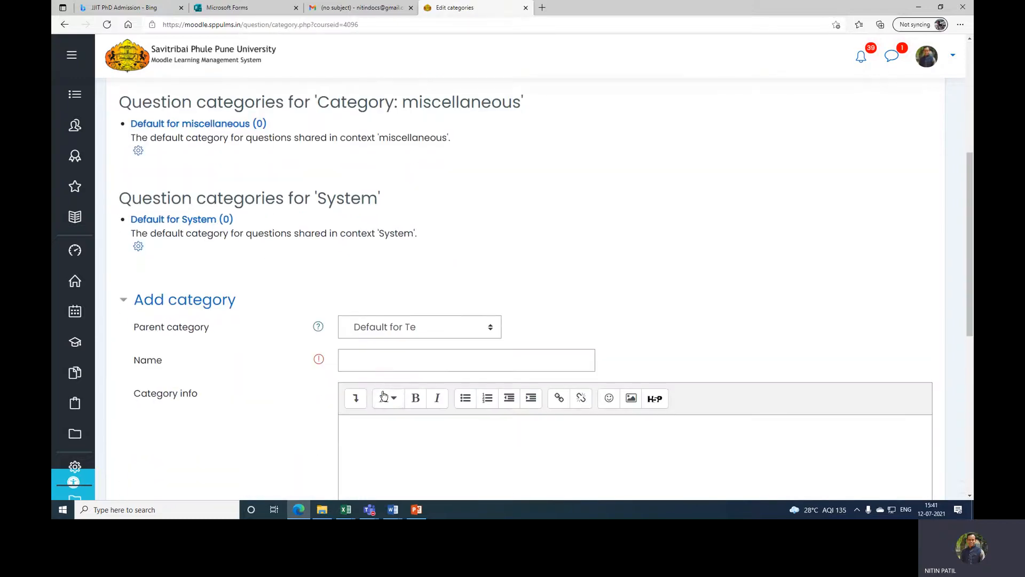
left_click(408, 329)
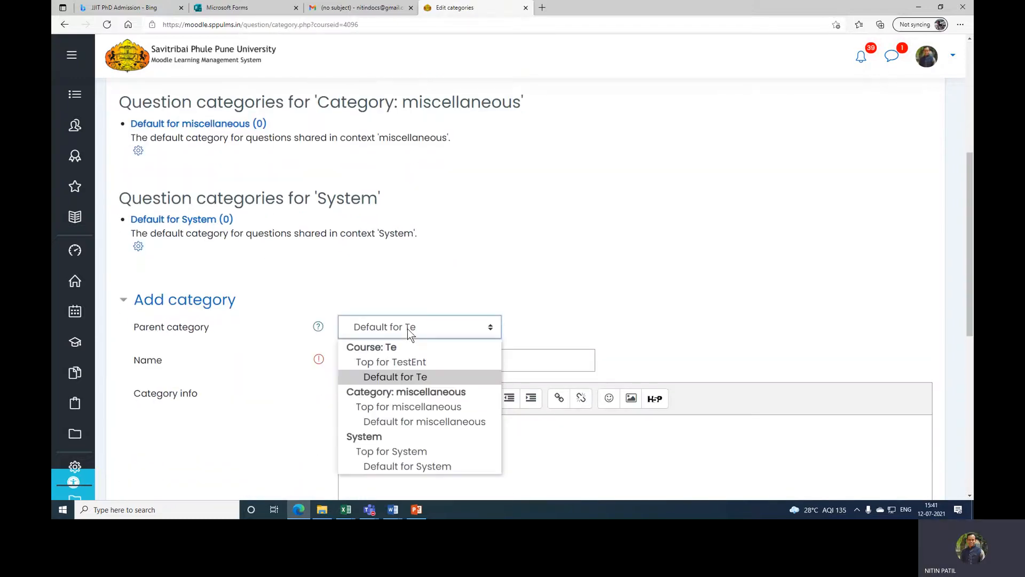
left_click(408, 376)
left_click(381, 366)
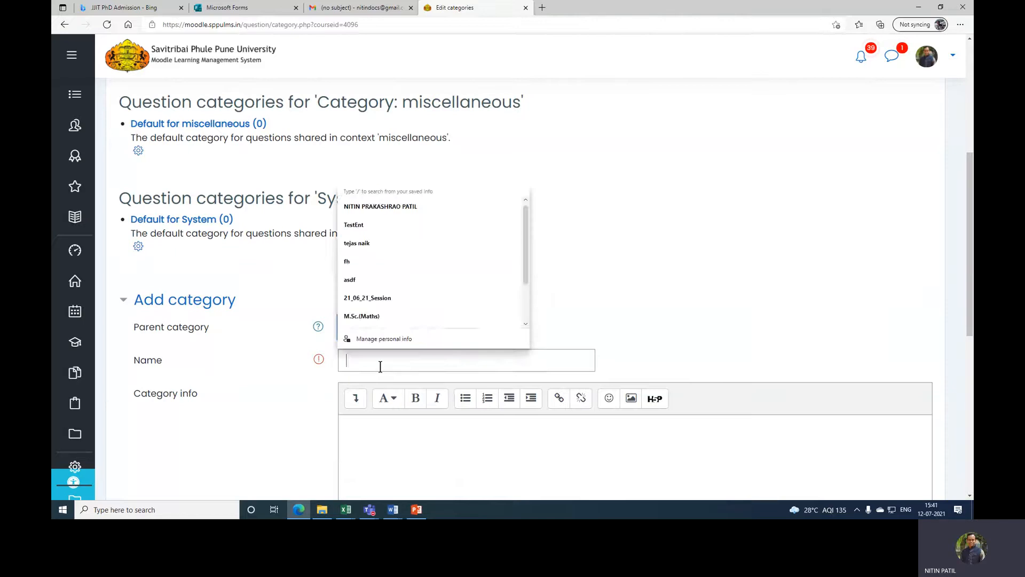
type("Secto")
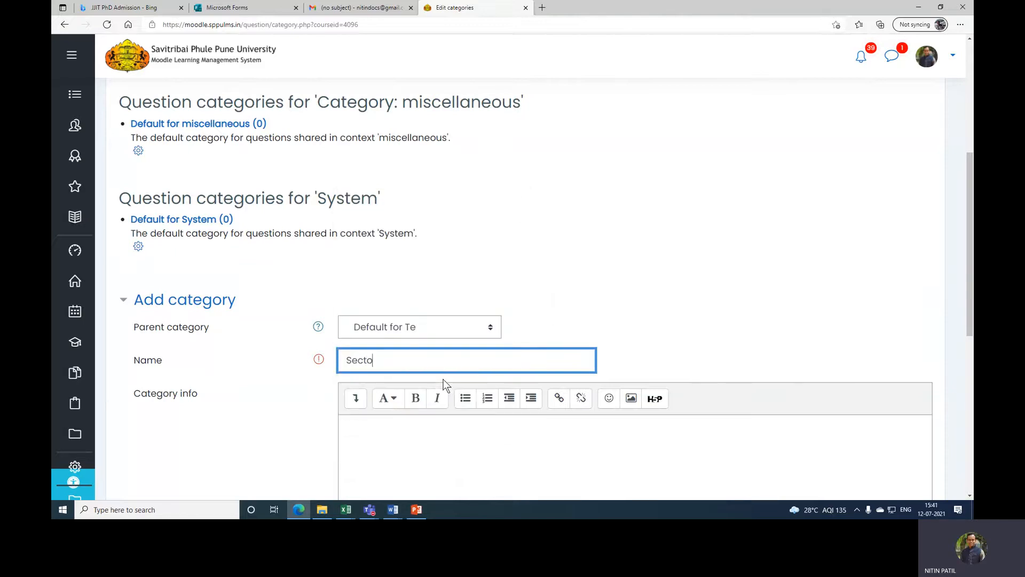
type("ion")
key("BackSpace")
key("BackSpace")
key("BackSpace")
key("BackSpace")
type("ion 1")
scroll(446, 373, "down", 5)
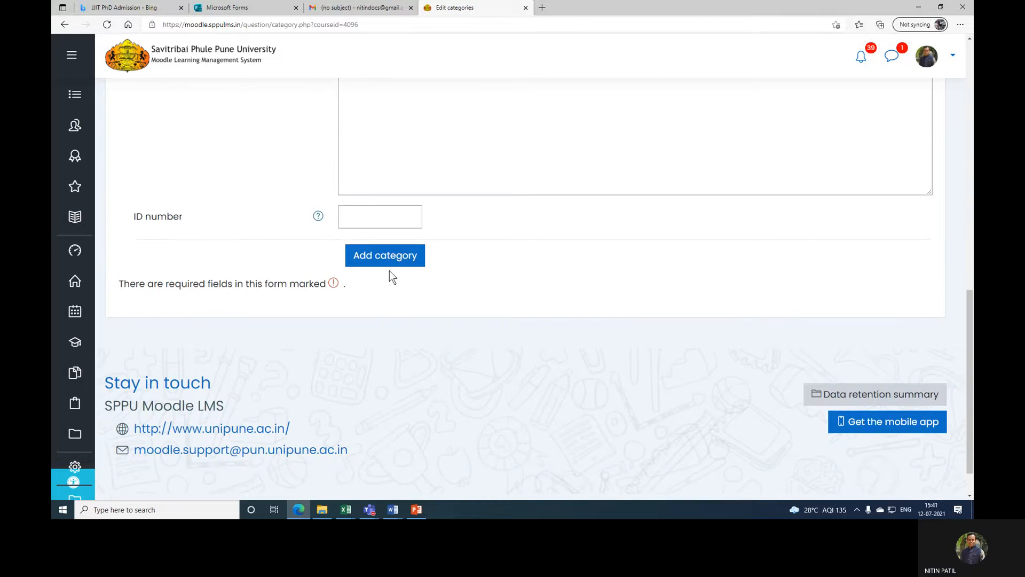
left_click(389, 263)
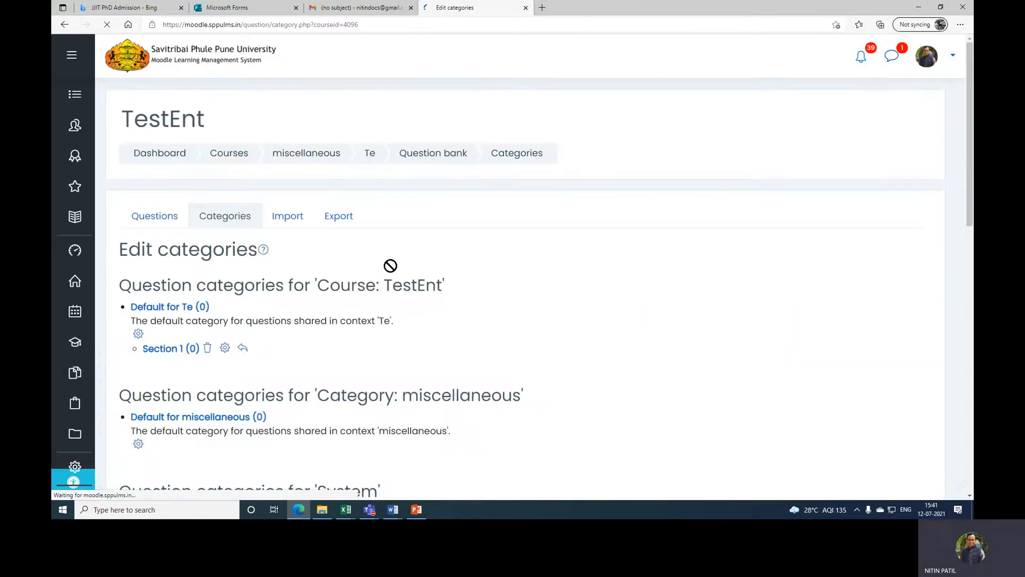
Add a second question category named Section 2 under Default for Te
scroll(300, 243, "down", 6)
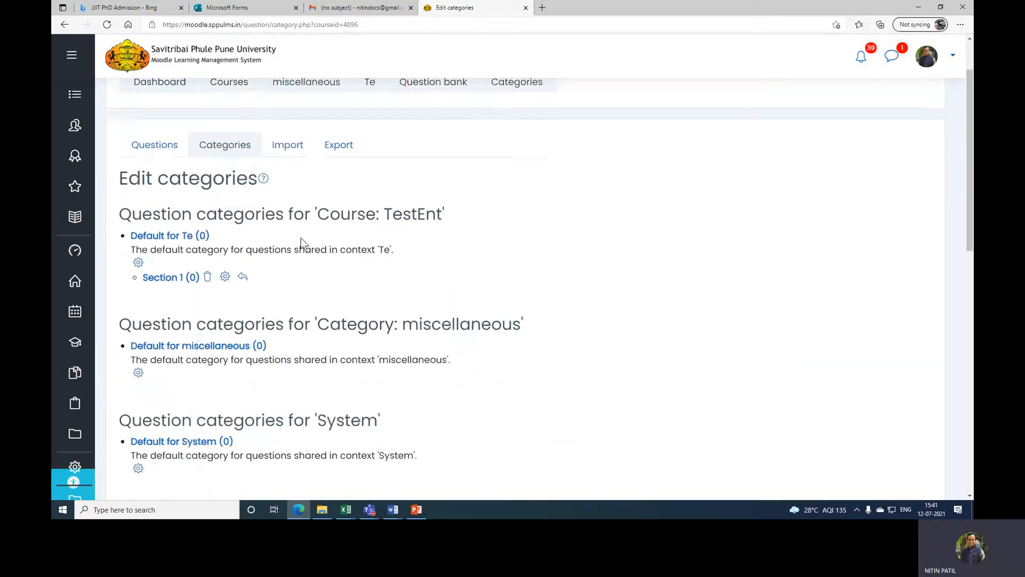
left_click(371, 297)
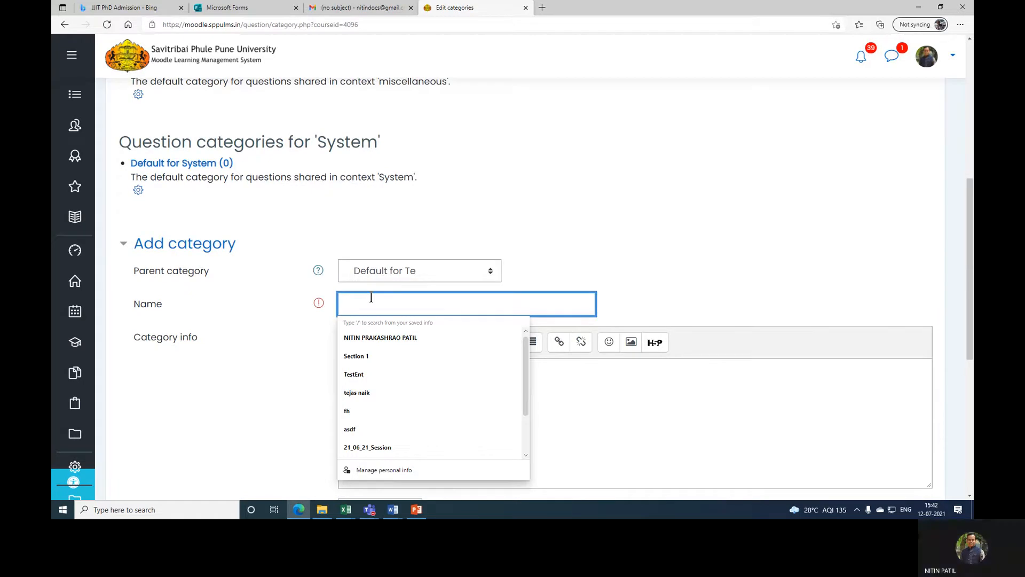
type("Sect")
key("Down")
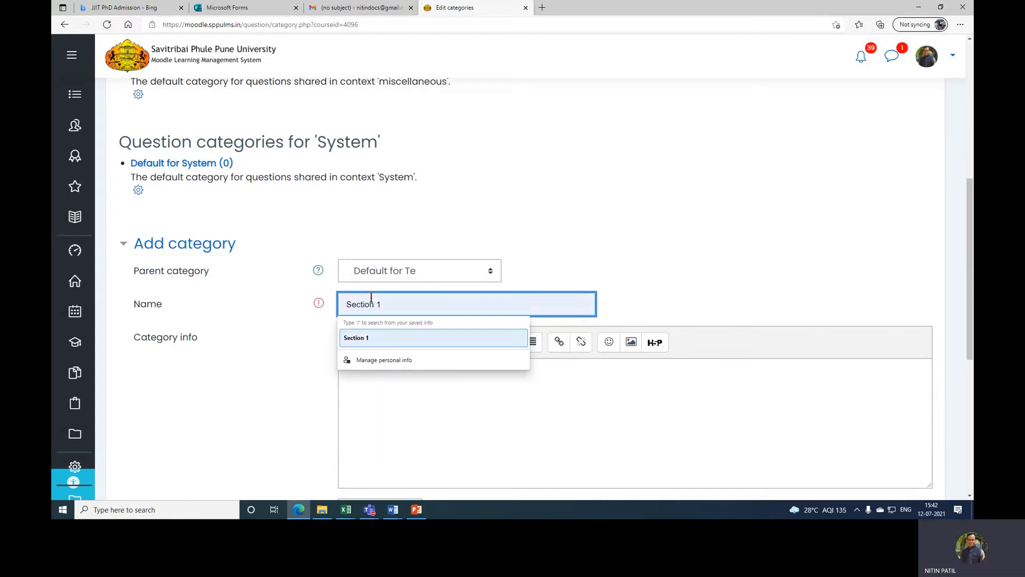
key("BackSpace")
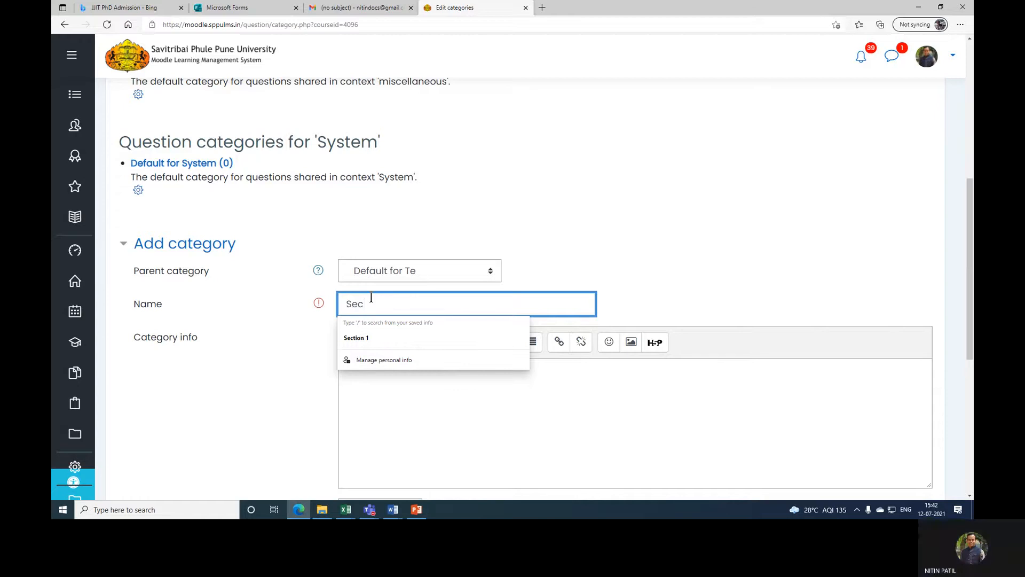
type("ion 2")
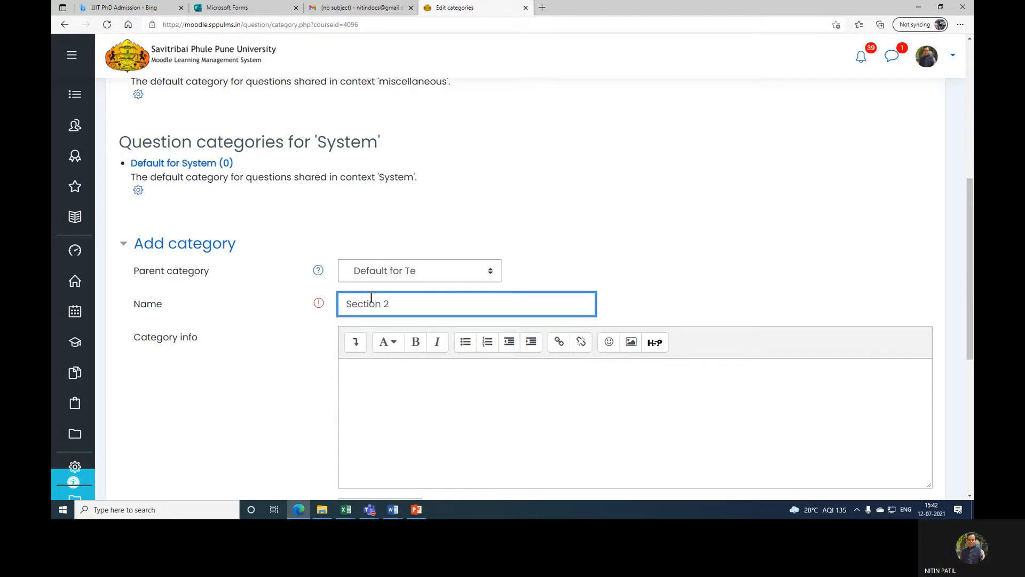
key("Return")
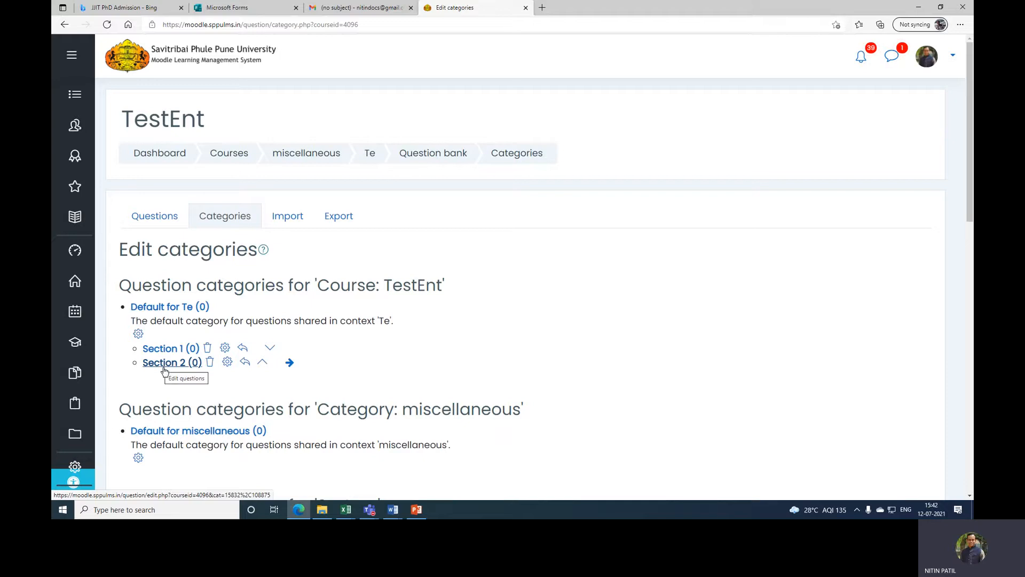
Examine the parent category choices in Section 2's settings and return to the category list without saving
left_click(226, 361)
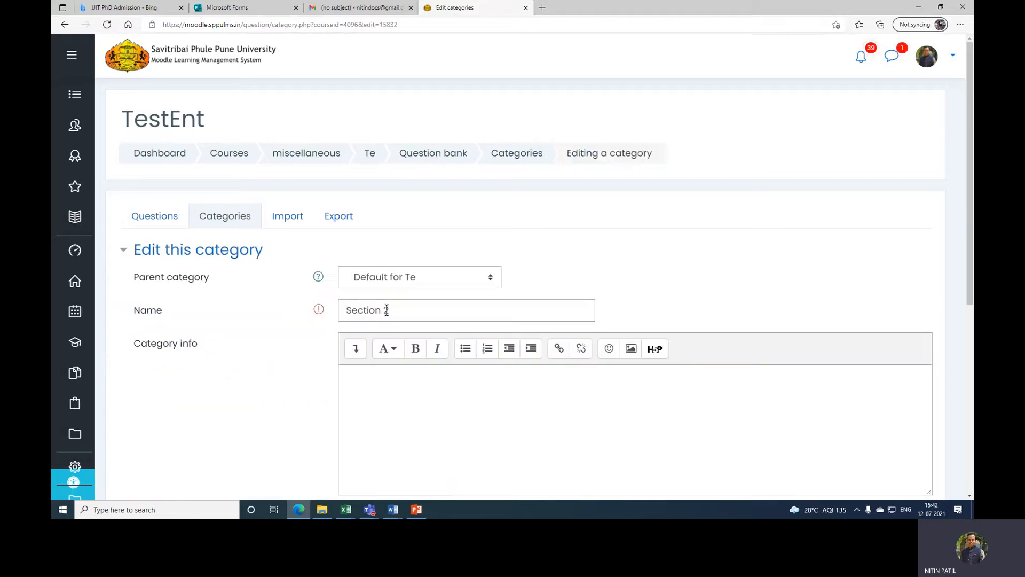
left_click(408, 278)
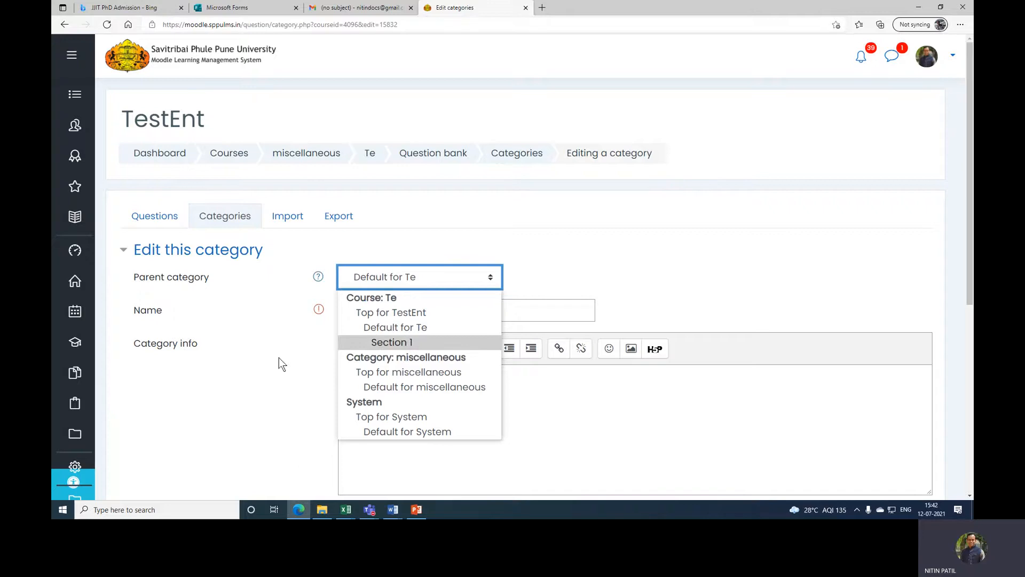
left_click(274, 302)
scroll(261, 272, "down", 5)
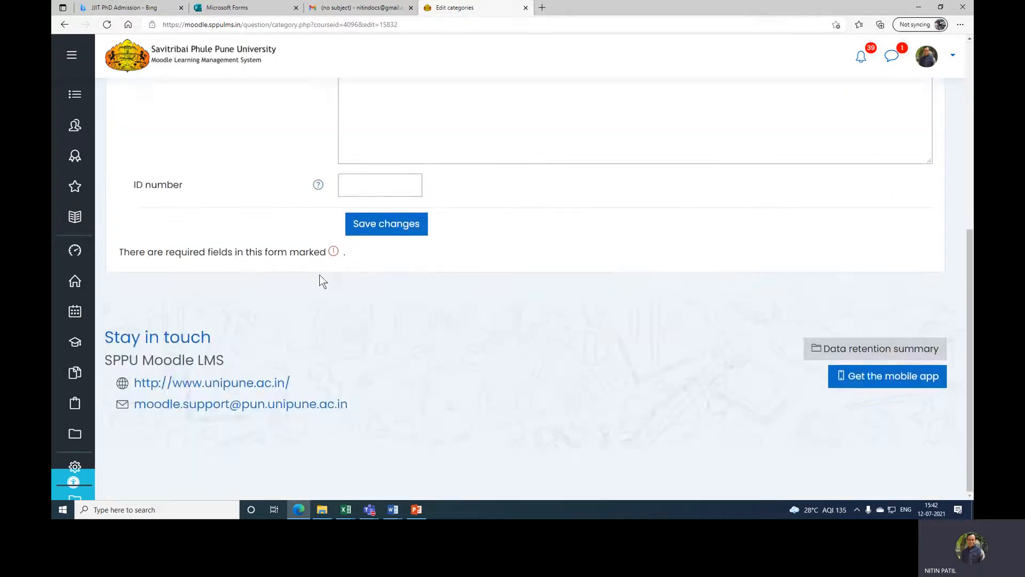
scroll(319, 274, "up", 5)
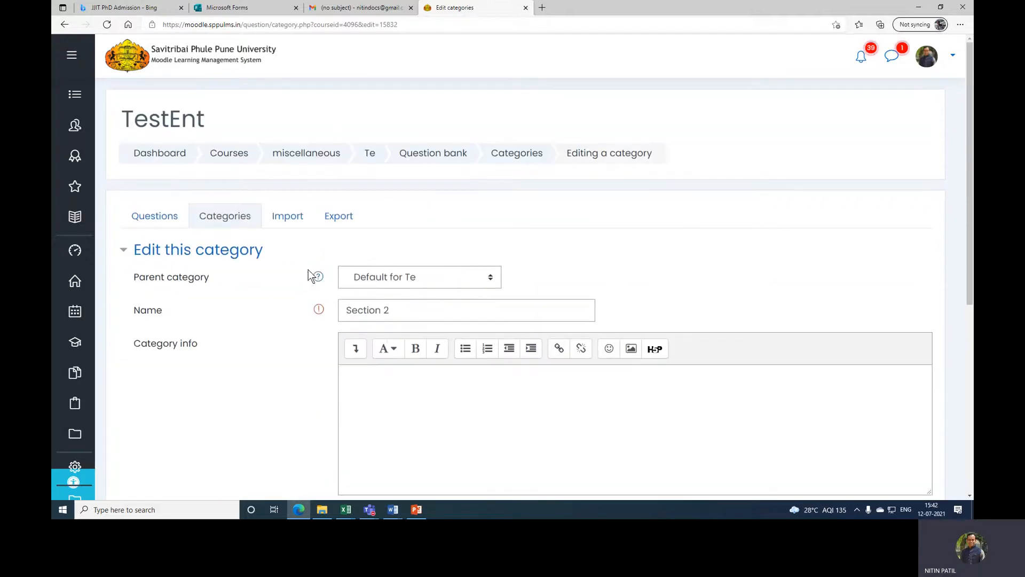
left_click(528, 154)
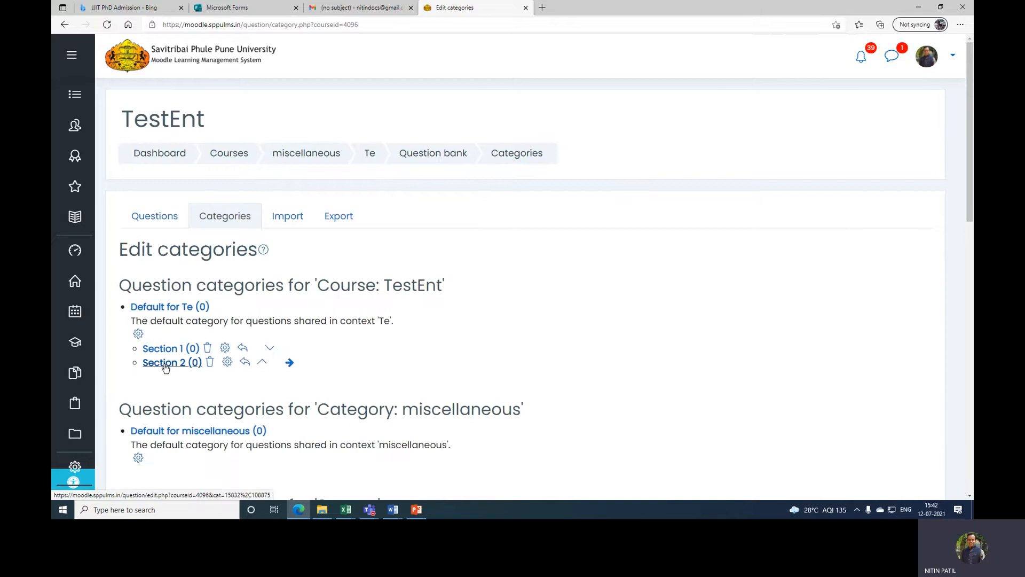
Add a subcategory named Unit1 with Section 2 as its parent category
left_click(165, 364)
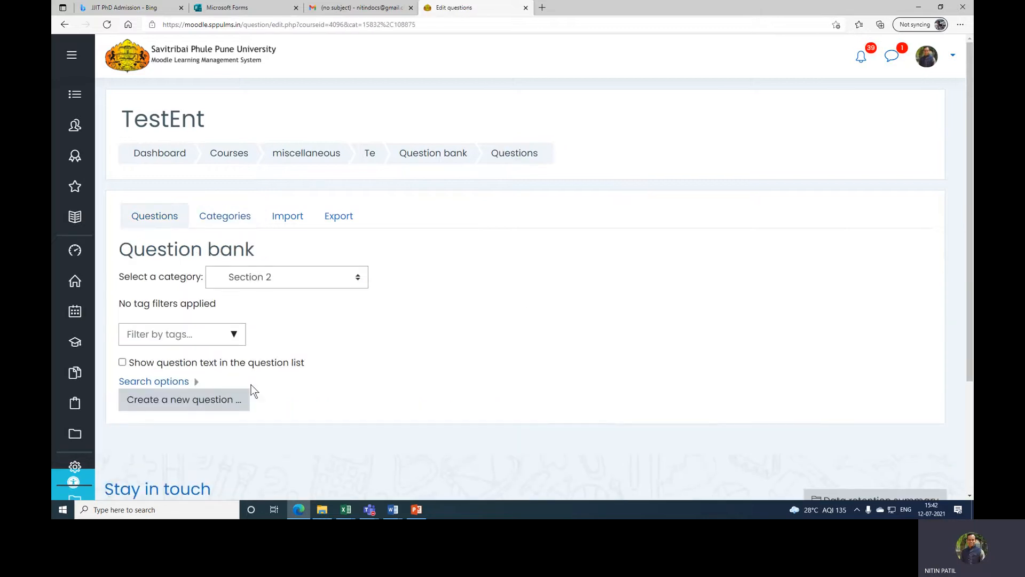
left_click(224, 216)
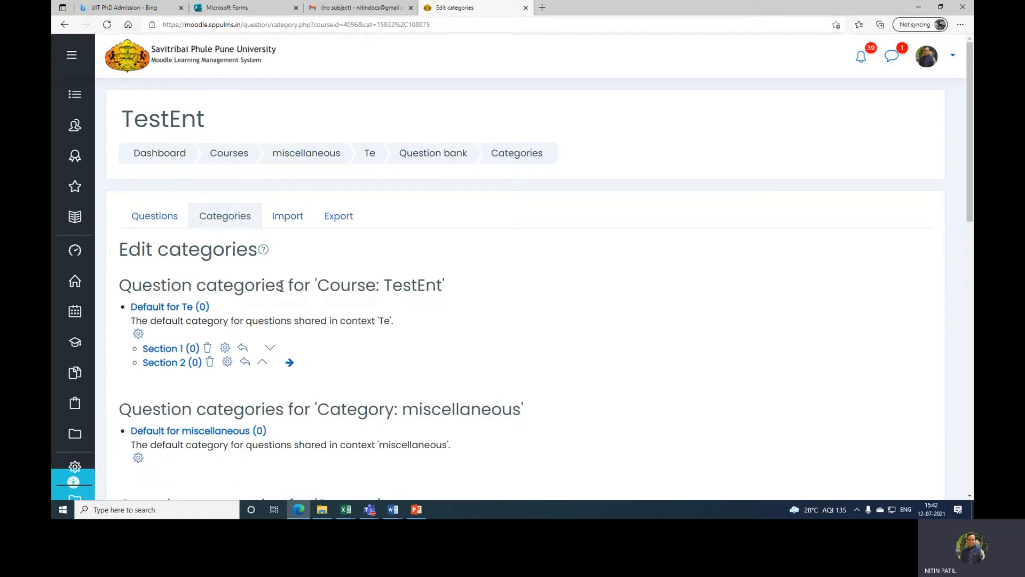
scroll(282, 288, "down", 8)
left_click(387, 246)
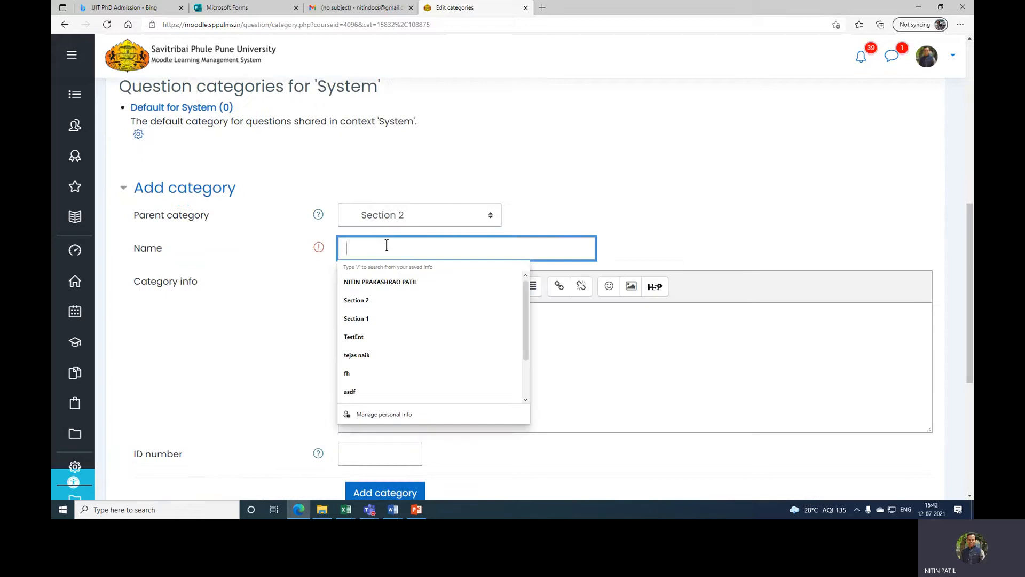
type("Unit1")
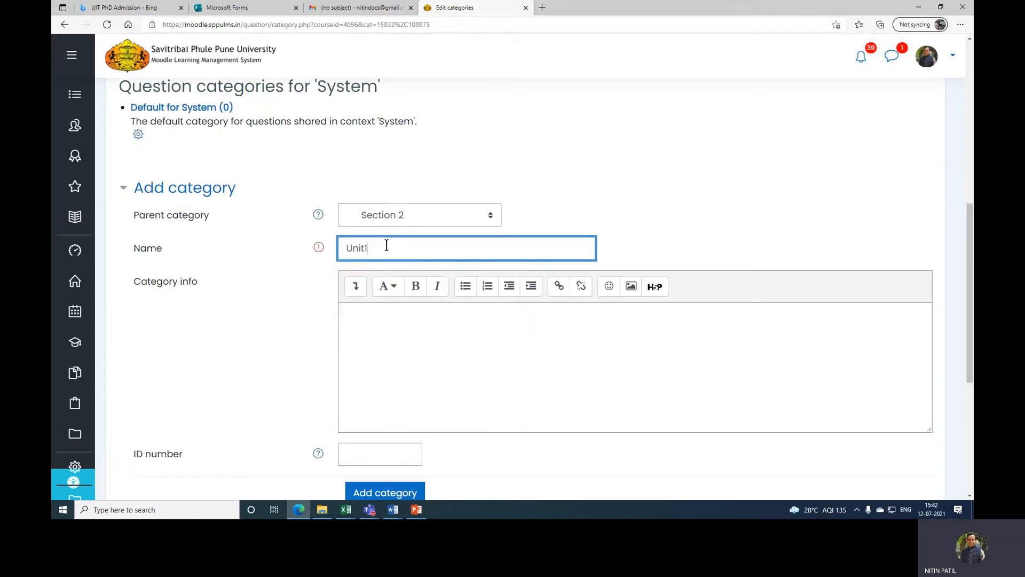
scroll(386, 244, "down", 4)
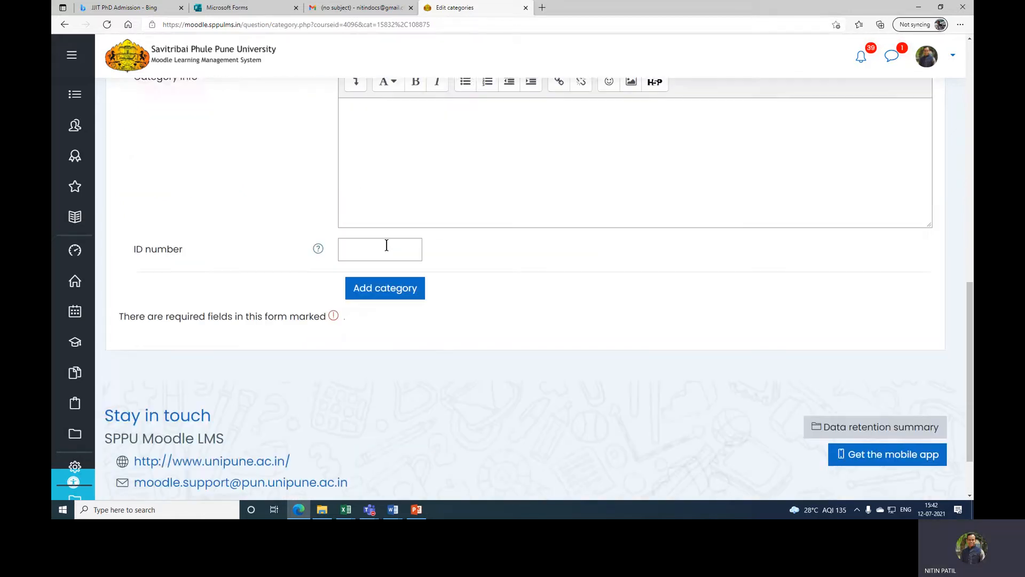
left_click(385, 291)
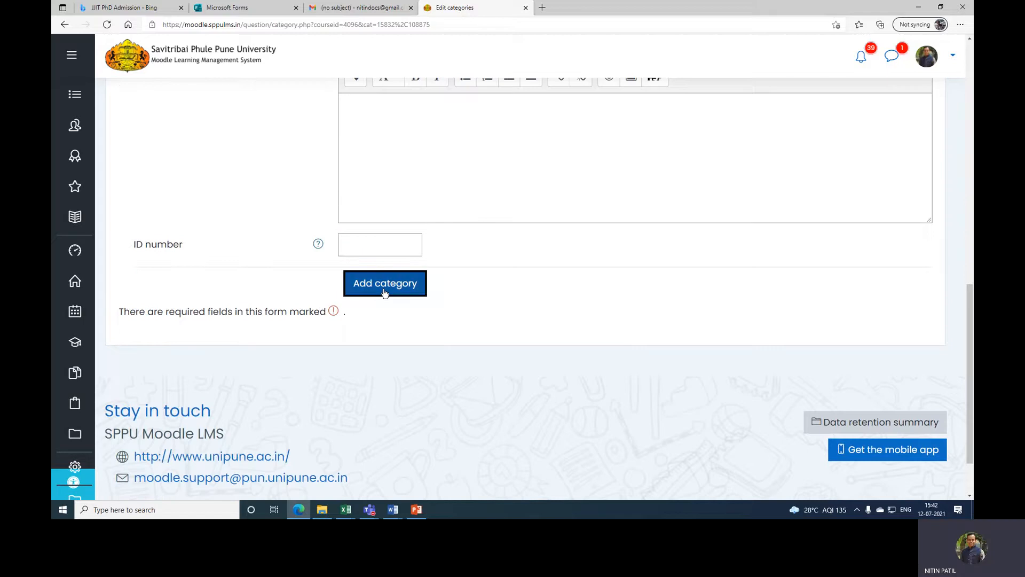
Add a subcategory named Unit 2 with Section 2 as its parent category
scroll(137, 346, "down", 1)
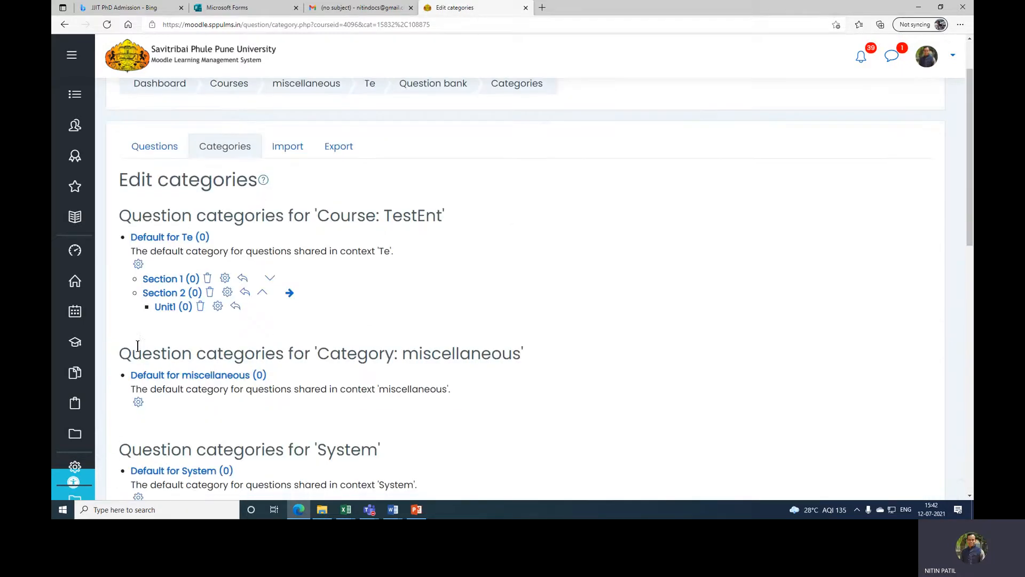
scroll(169, 312, "down", 3)
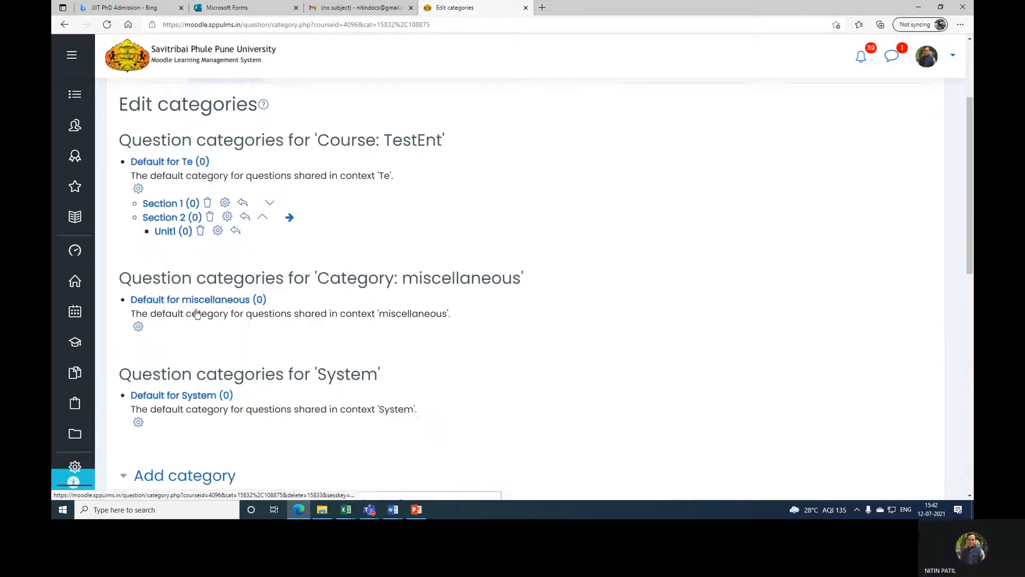
left_click(400, 404)
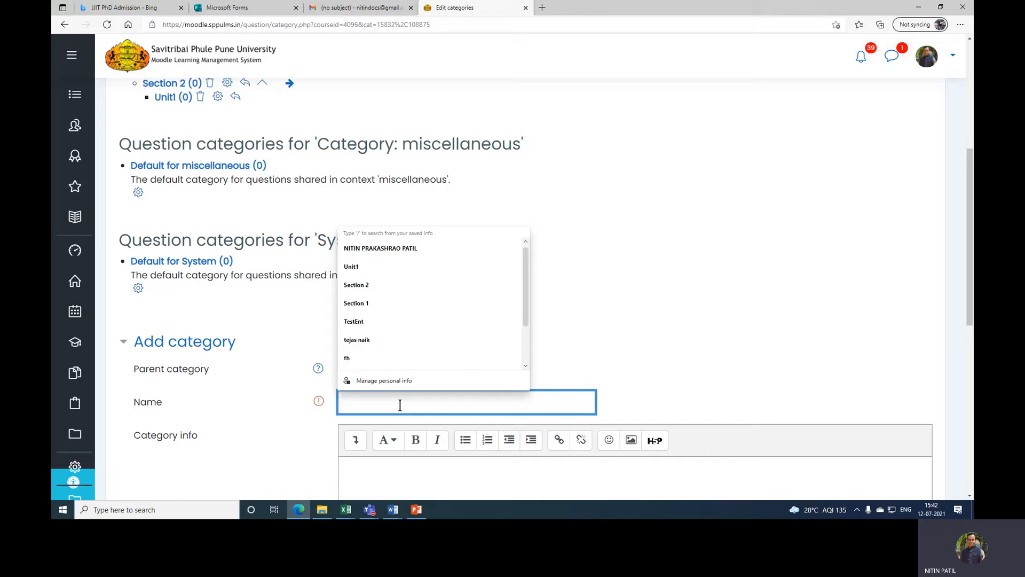
type("Unit 2")
scroll(406, 369, "down", 5)
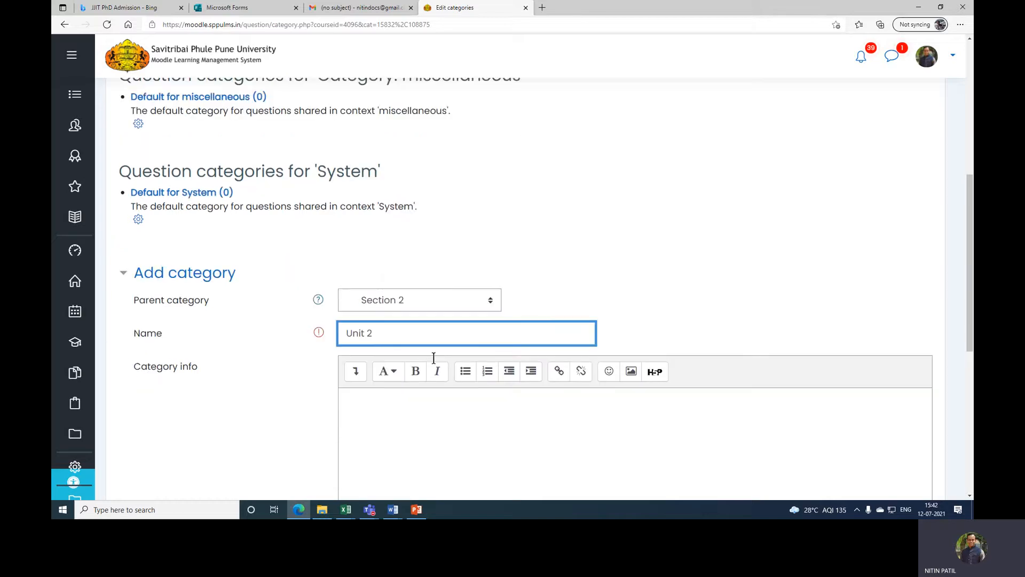
left_click(414, 302)
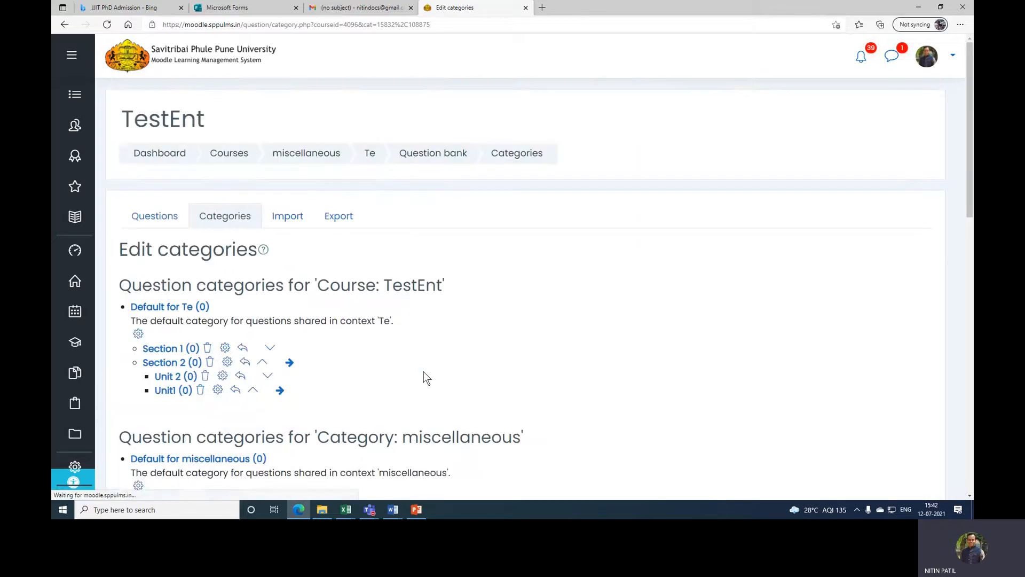
Open the Section 1 question category and set up a question import in Aiken format
mouse_move(75, 342)
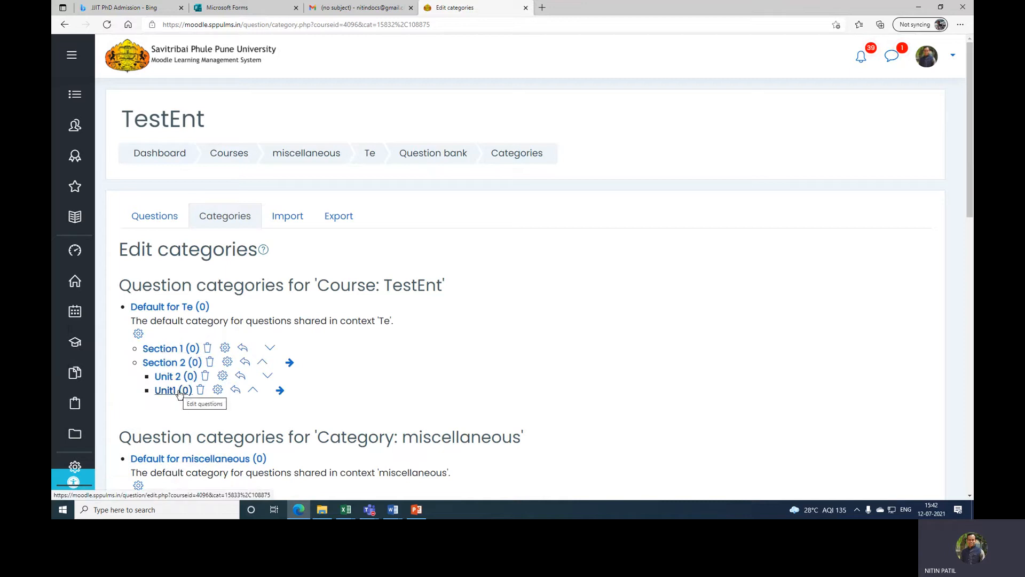
left_click(182, 350)
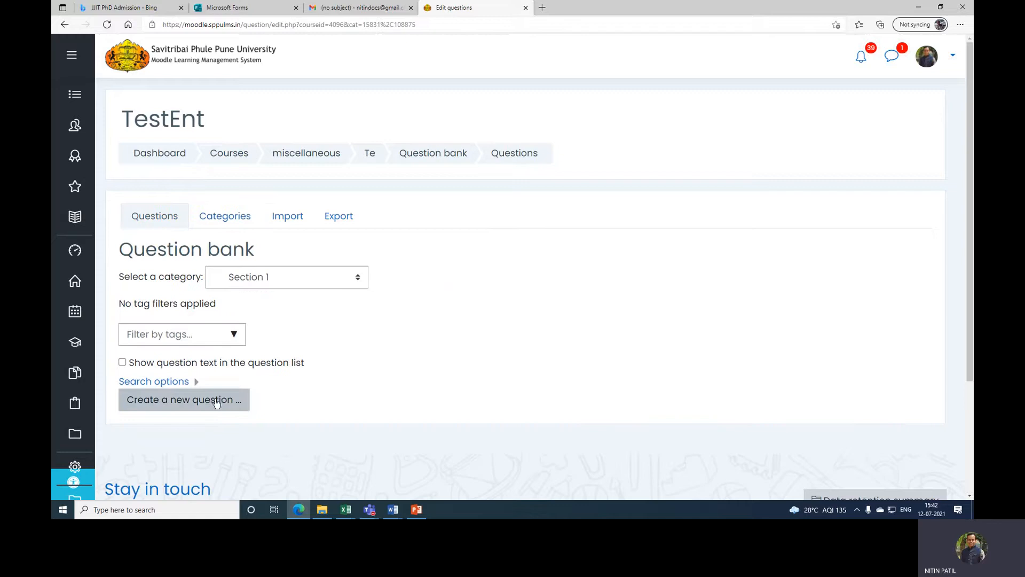
left_click(288, 217)
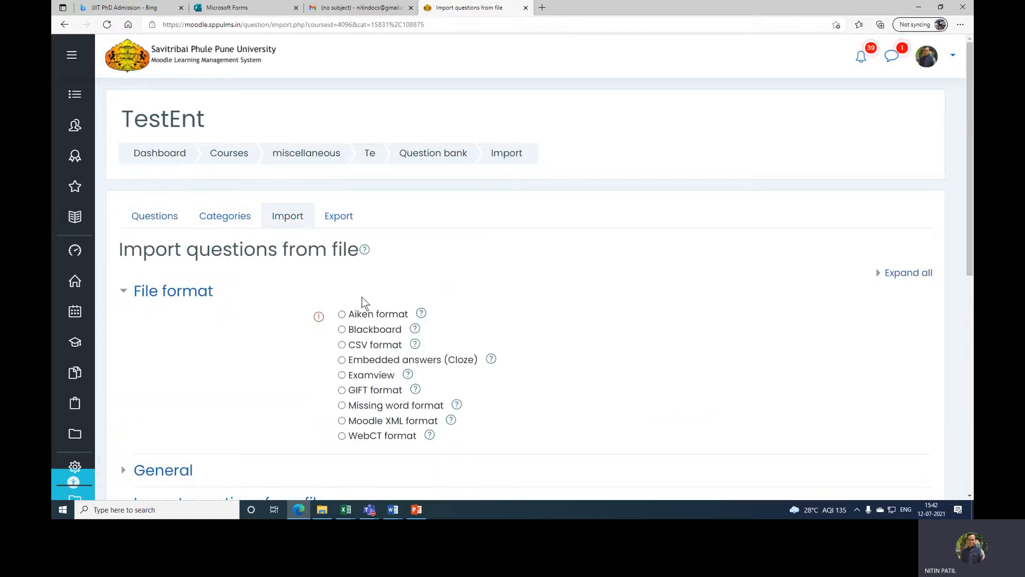
left_click(342, 314)
scroll(492, 246, "down", 4)
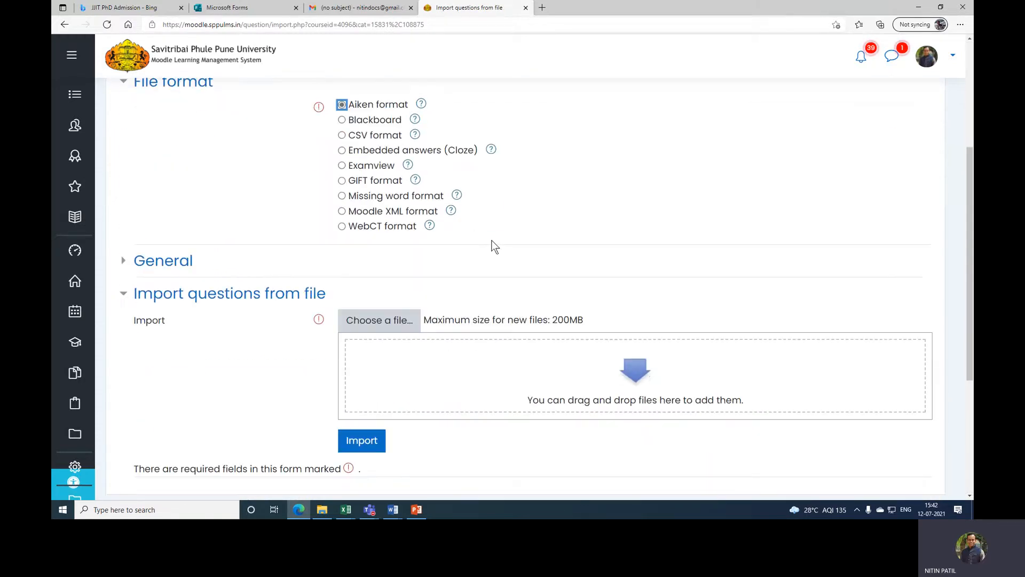
Upload hre.txt from the Downloads folder, import its questions into Section 1 and look over the imported list
left_click(401, 321)
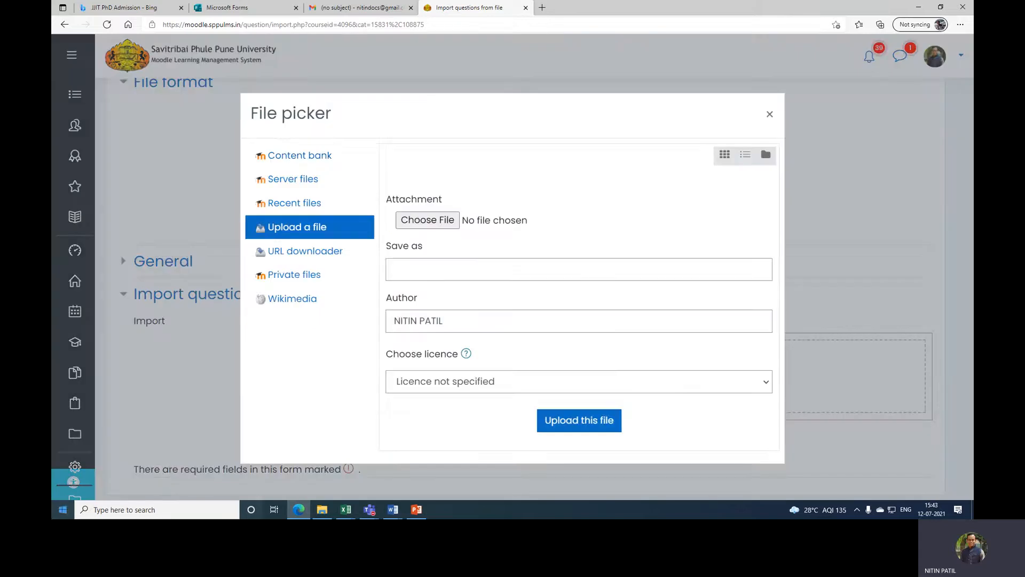
left_click(422, 221)
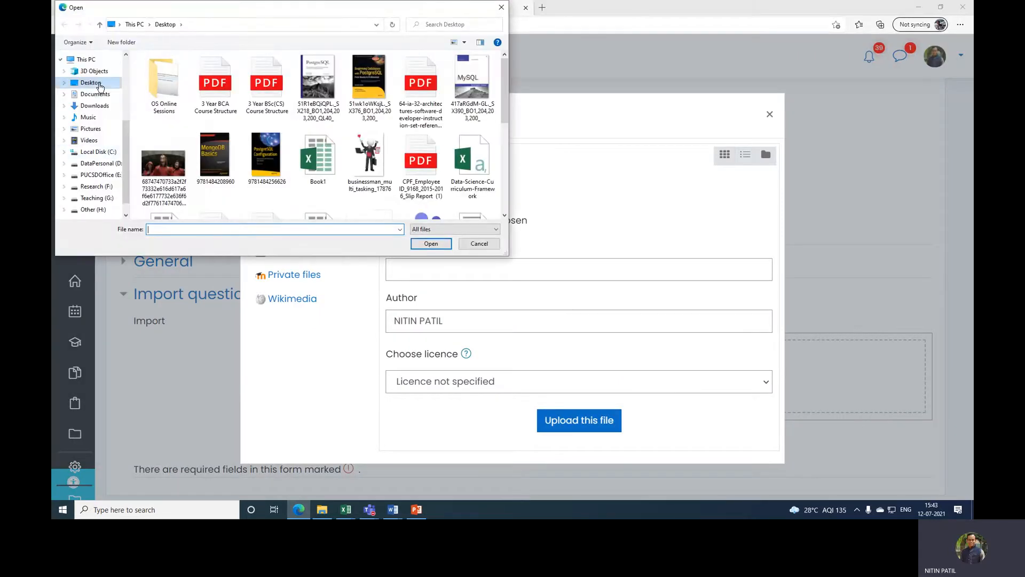
left_click(107, 105)
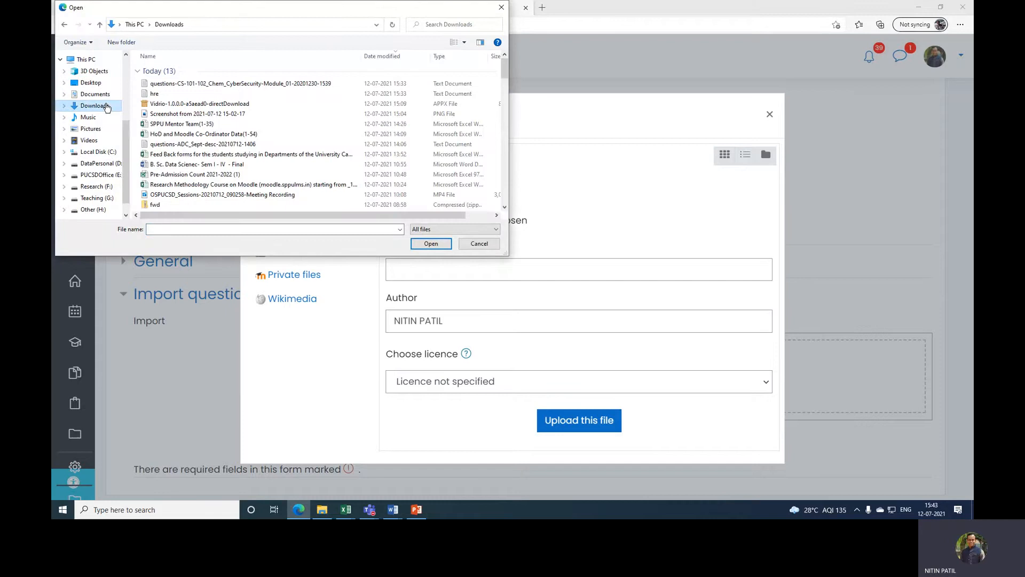
double_click(159, 96)
left_click(587, 421)
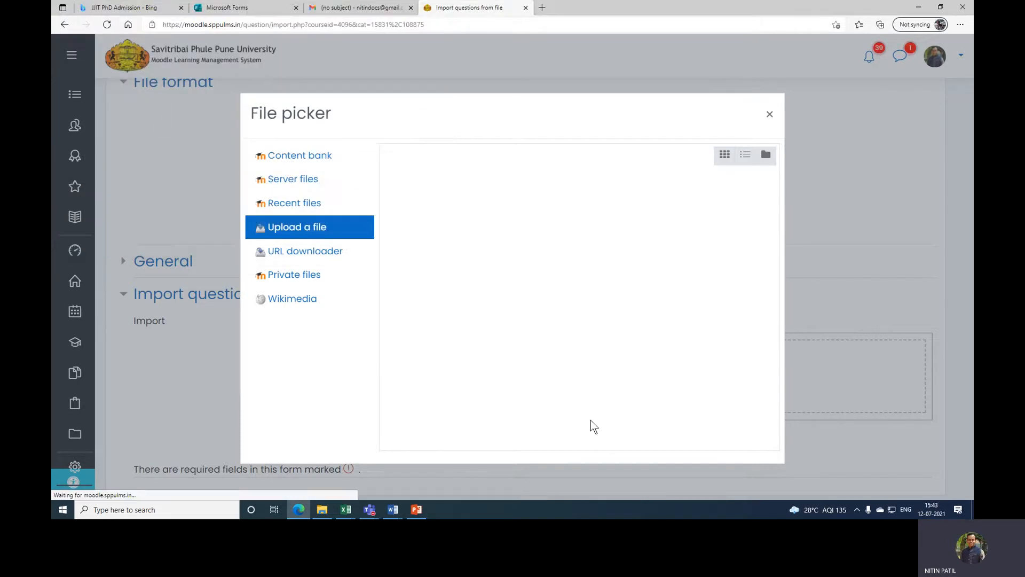
scroll(534, 398, "down", 4)
left_click(362, 242)
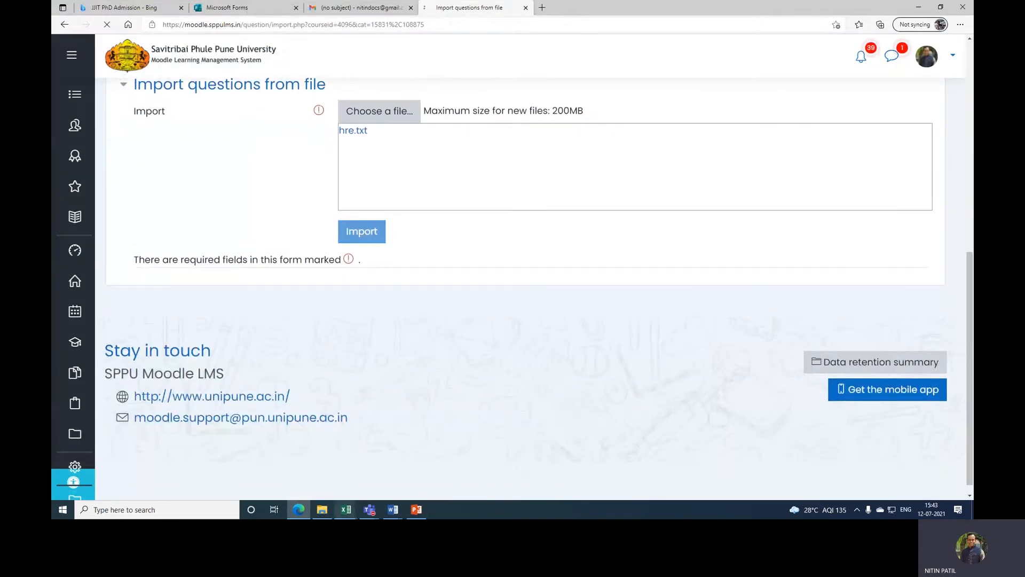
mouse_move(346, 509)
scroll(439, 261, "down", 4)
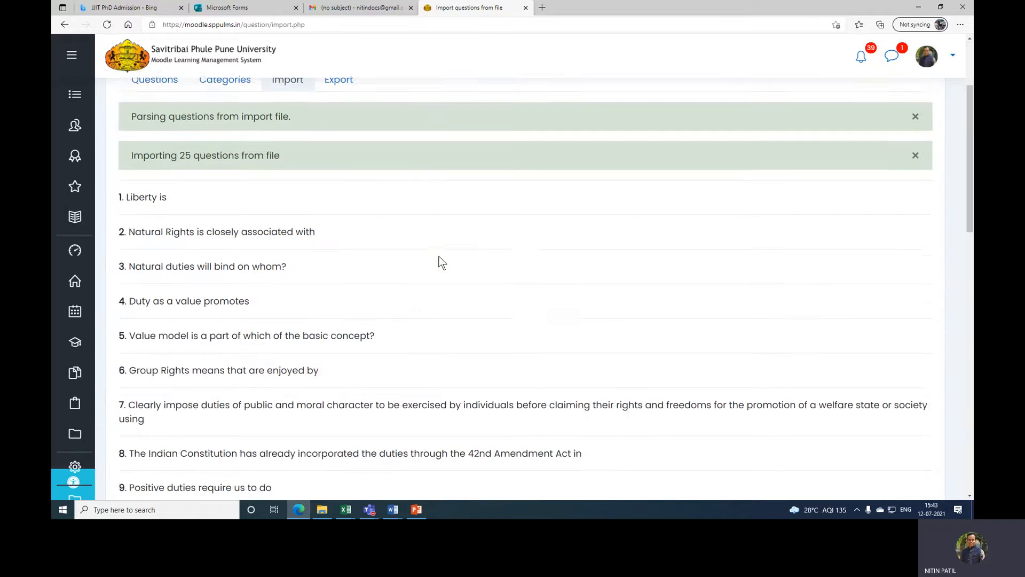
scroll(299, 306, "up", 4)
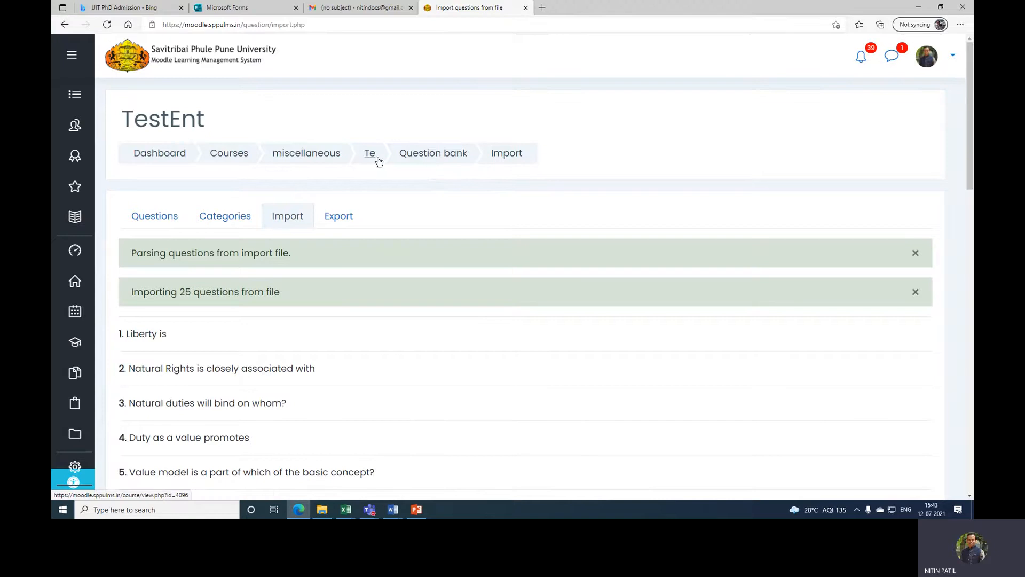
Return to the category list, open Unit1 and choose Aiken format for its question import
left_click(229, 216)
scroll(218, 296, "down", 1)
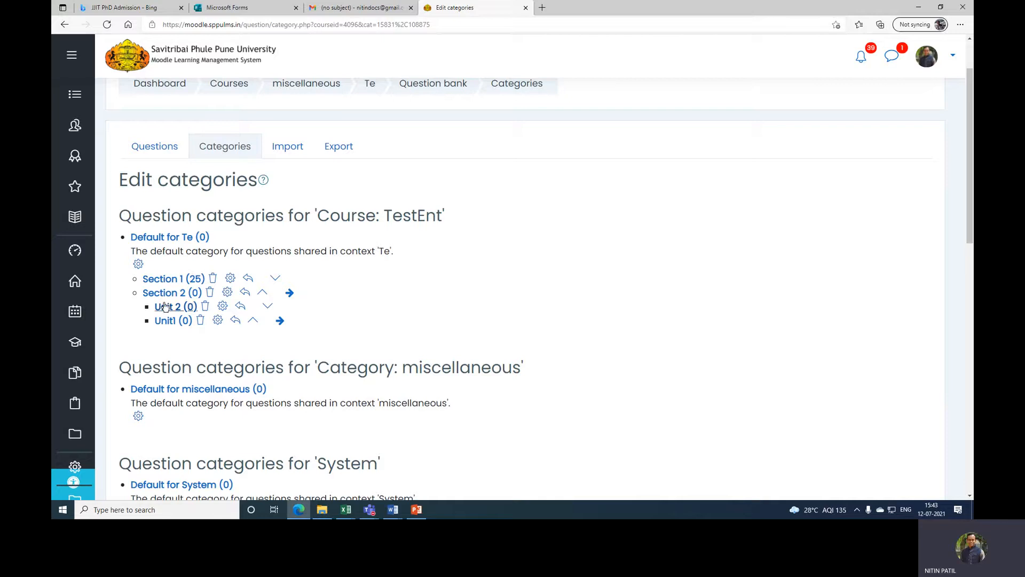
left_click(173, 322)
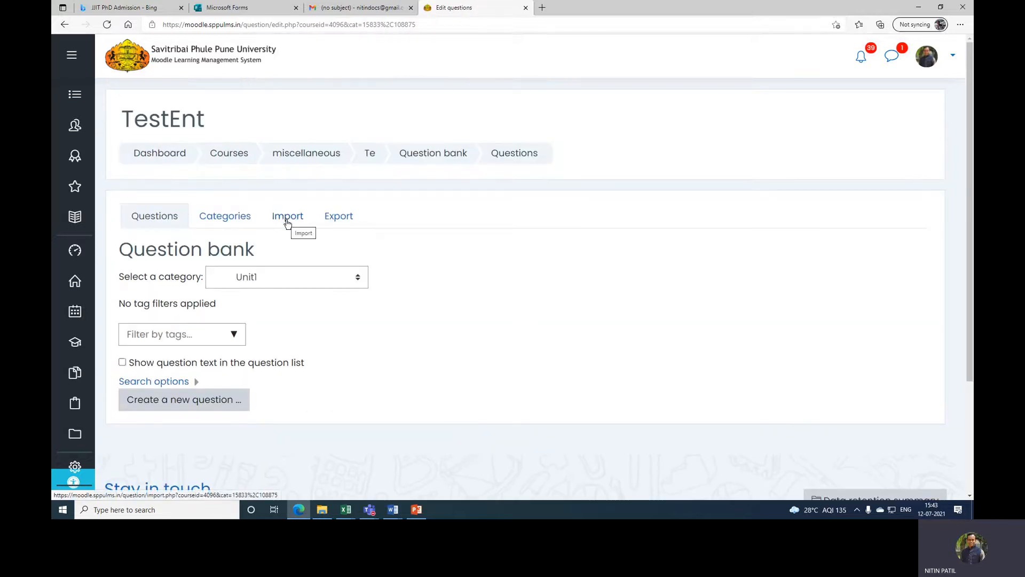
left_click(288, 222)
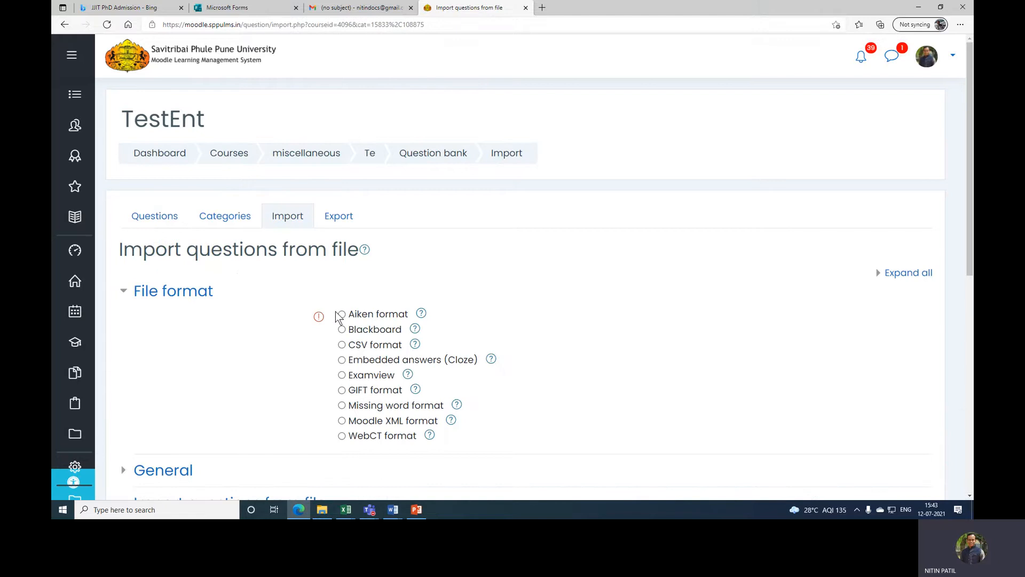
left_click(341, 315)
scroll(350, 319, "down", 5)
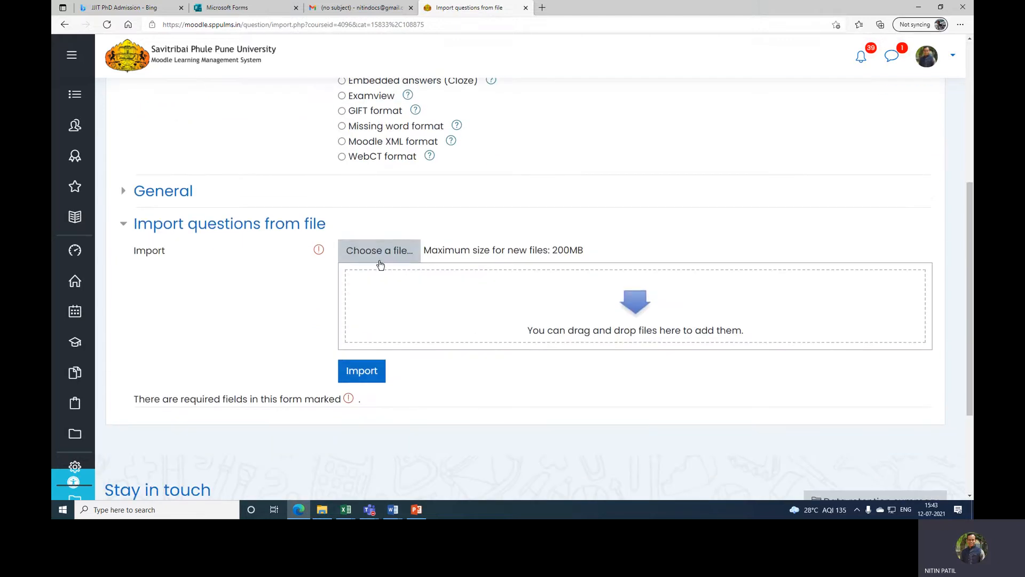
Upload hre.txt as the import file for Unit1 and import its questions
left_click(379, 260)
left_click(413, 226)
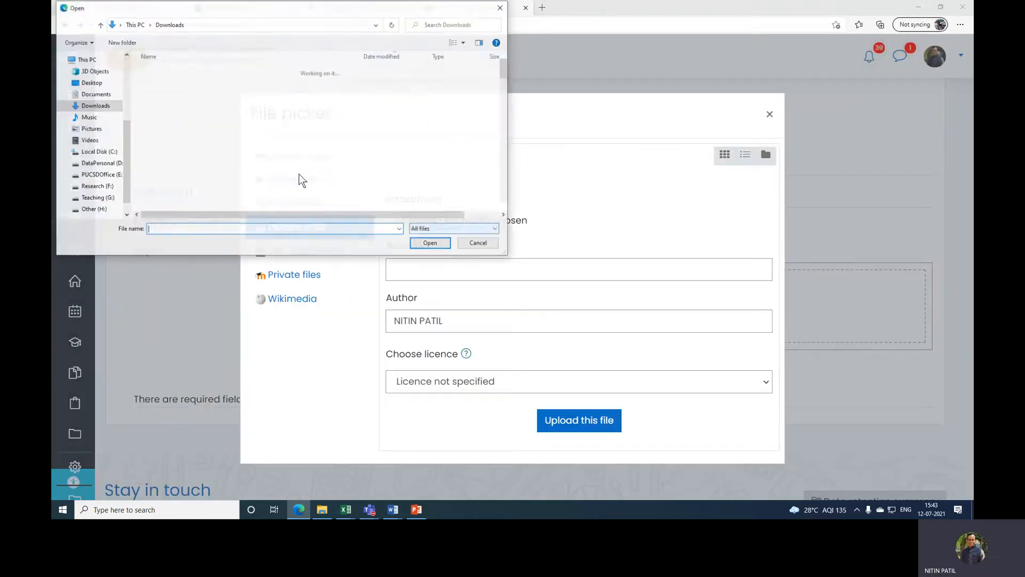
double_click(154, 96)
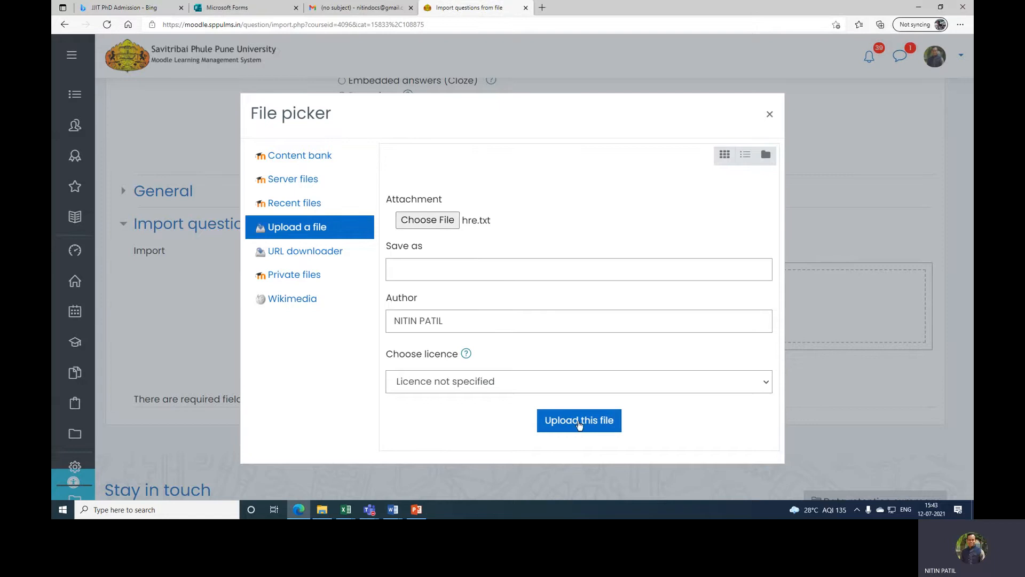
left_click(579, 422)
left_click(375, 371)
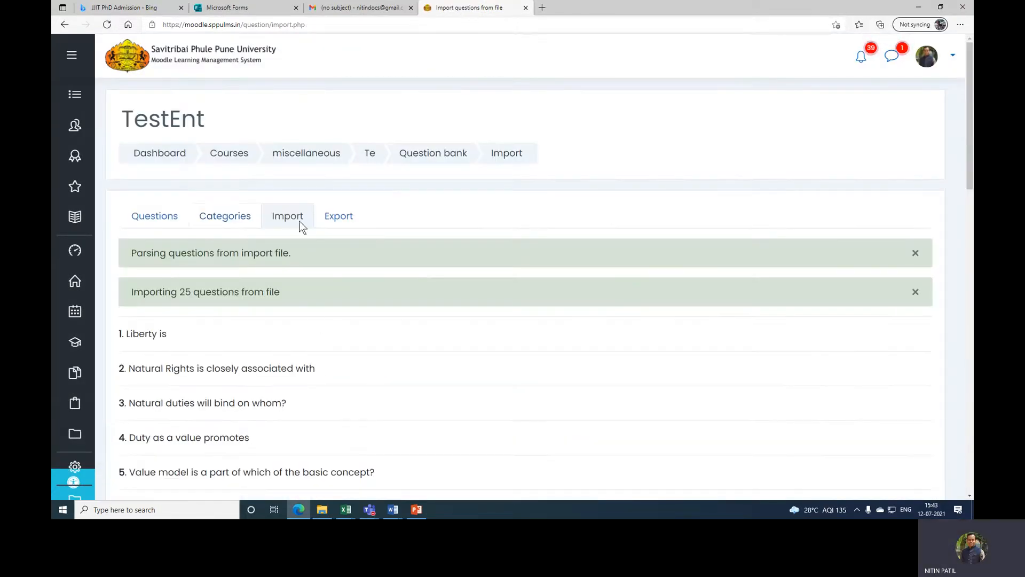
Go back to the category list, open Unit 2 and select Aiken format for its question import
left_click(224, 217)
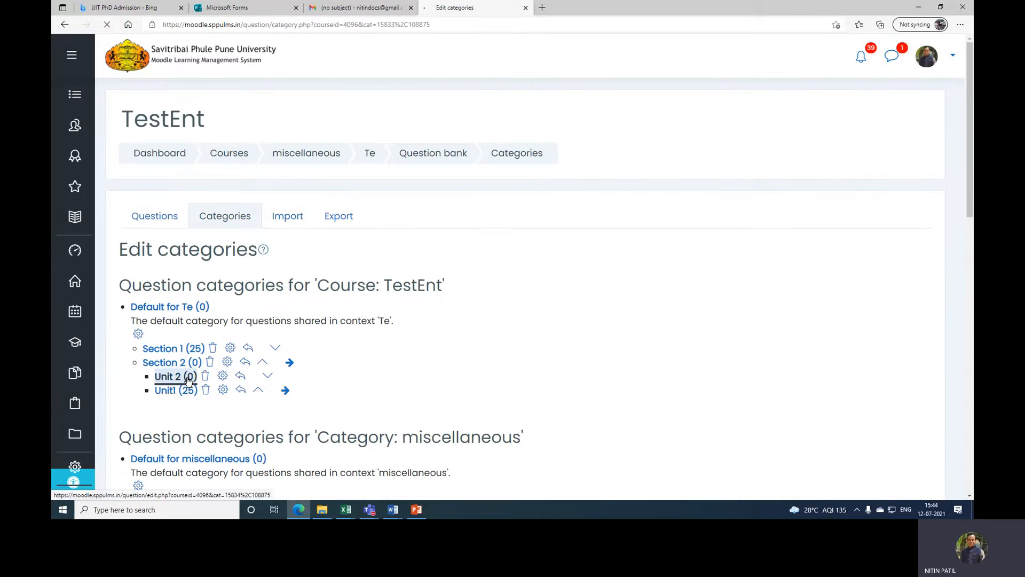
left_click(188, 380)
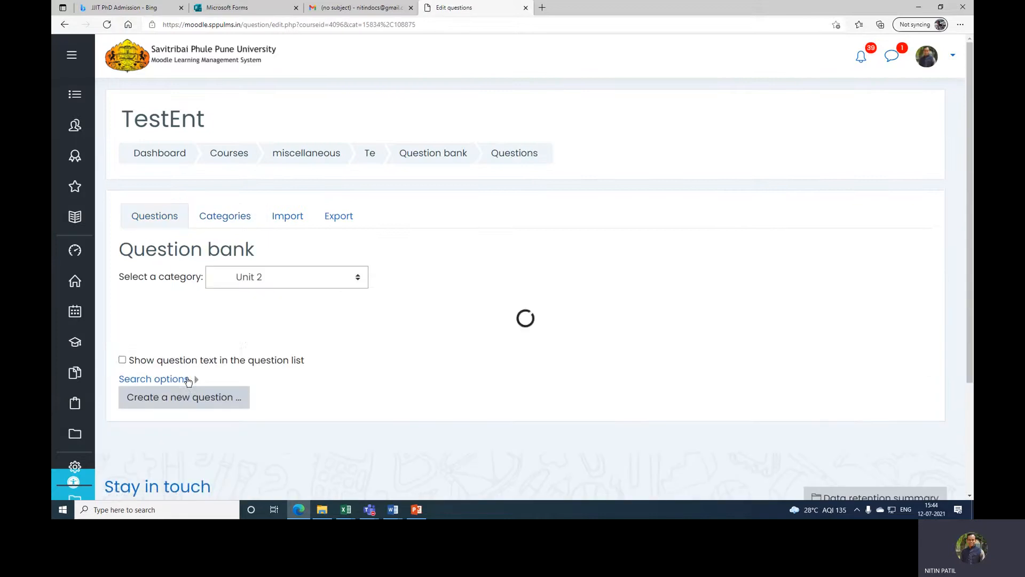
left_click(288, 216)
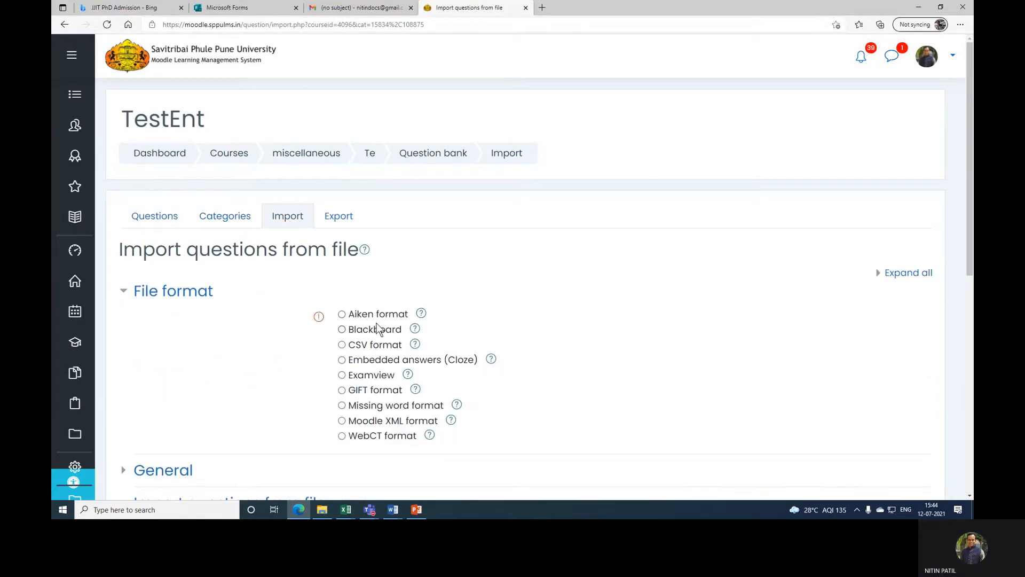
left_click(377, 315)
scroll(584, 347, "down", 4)
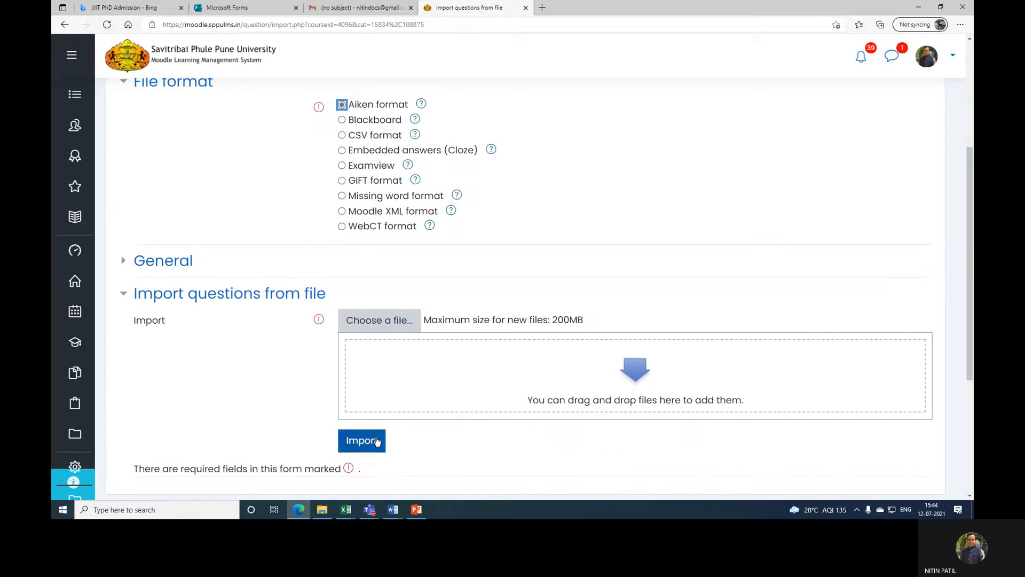
left_click(381, 323)
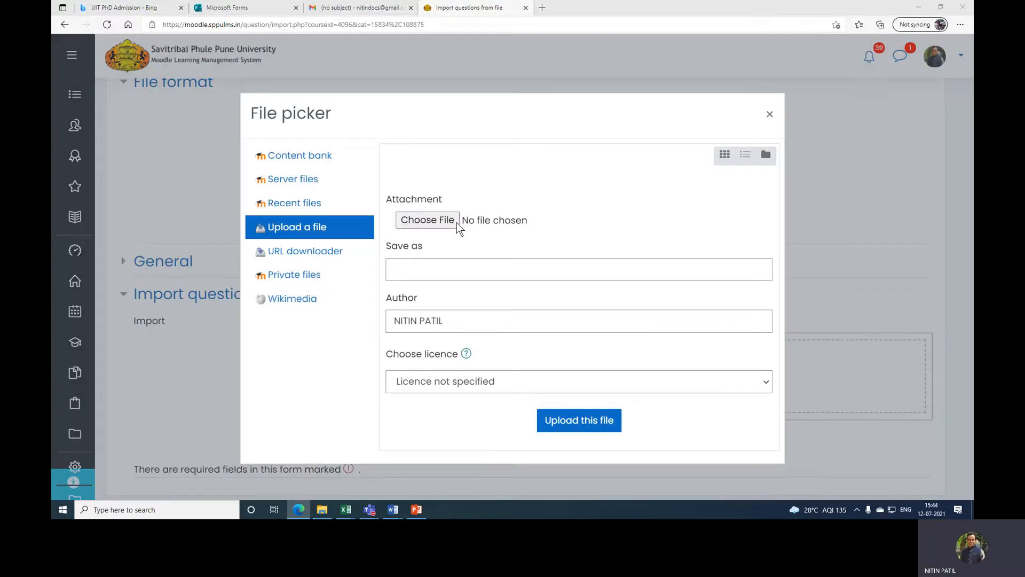
left_click(427, 219)
double_click(176, 73)
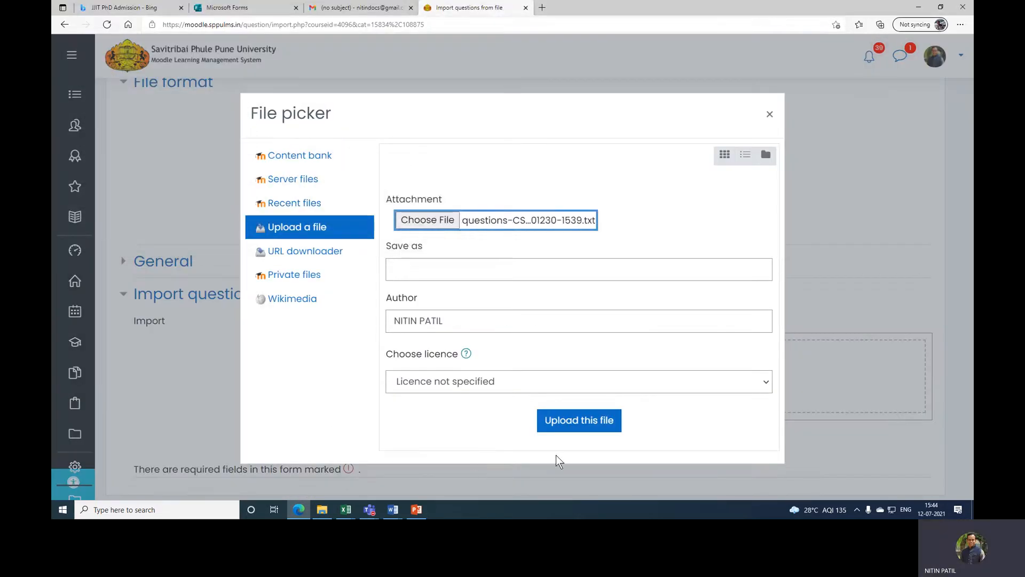
left_click(570, 427)
scroll(402, 364, "down", 4)
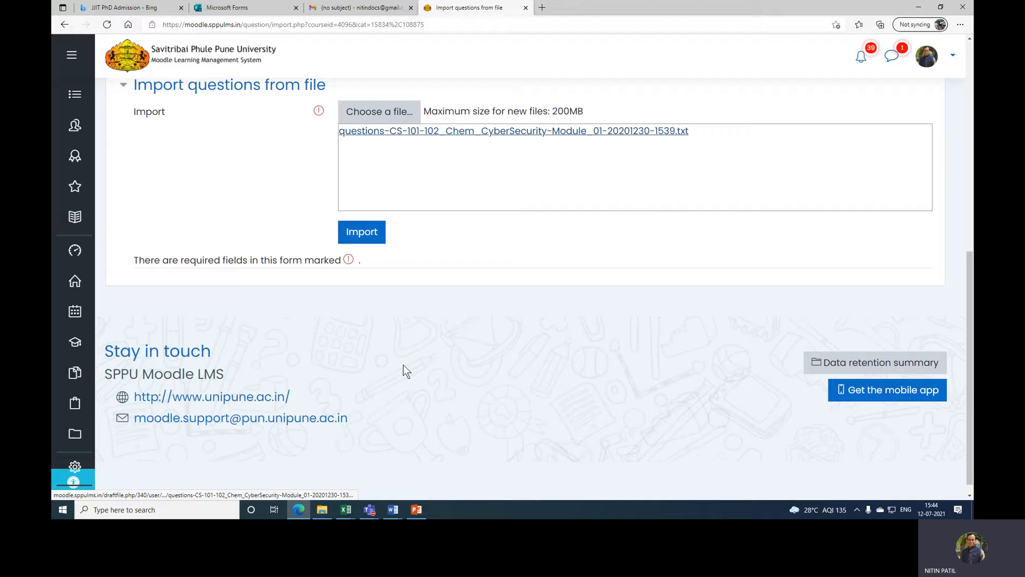
left_click(366, 241)
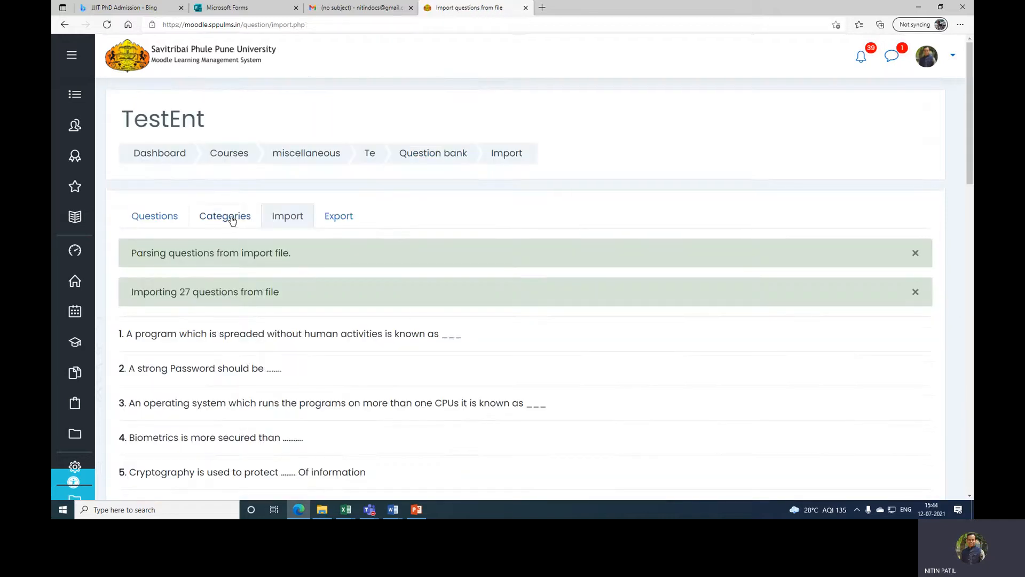
Return to the category list, open Section 1 and edit its first question, "After what technically an international agreement"
left_click(232, 220)
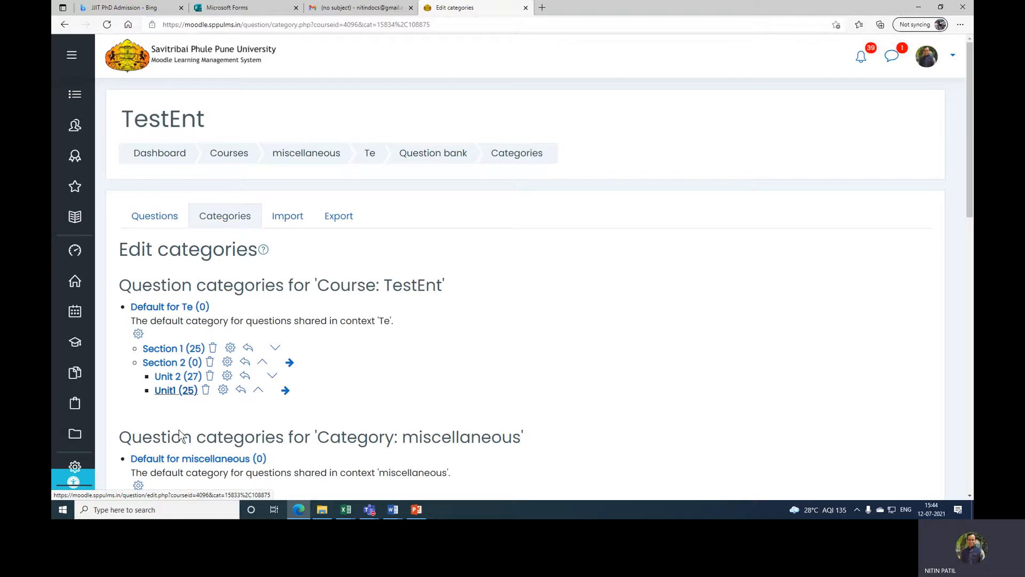
left_click(180, 350)
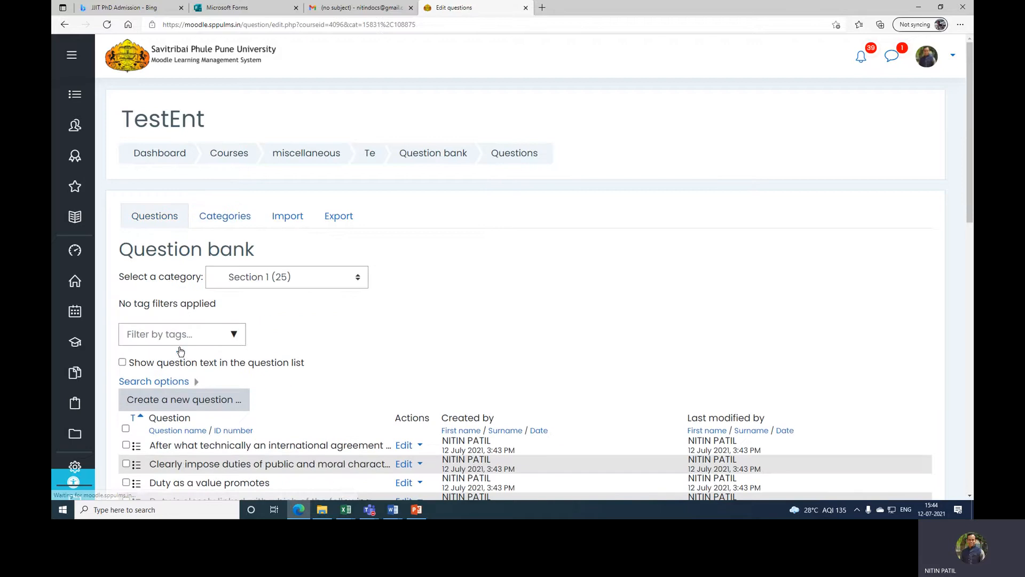
scroll(541, 352, "down", 2)
scroll(541, 352, "down", 2)
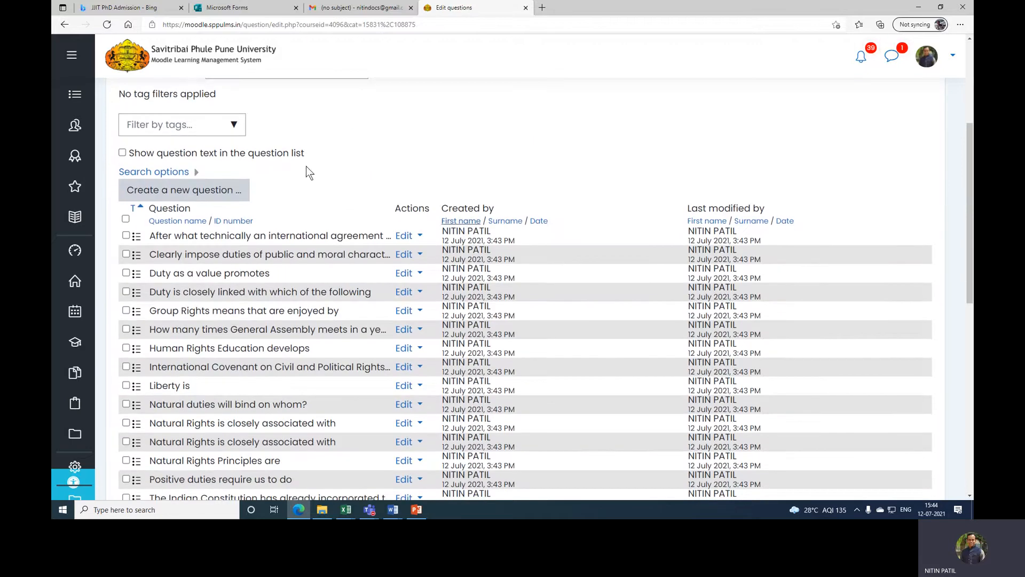
left_click(420, 237)
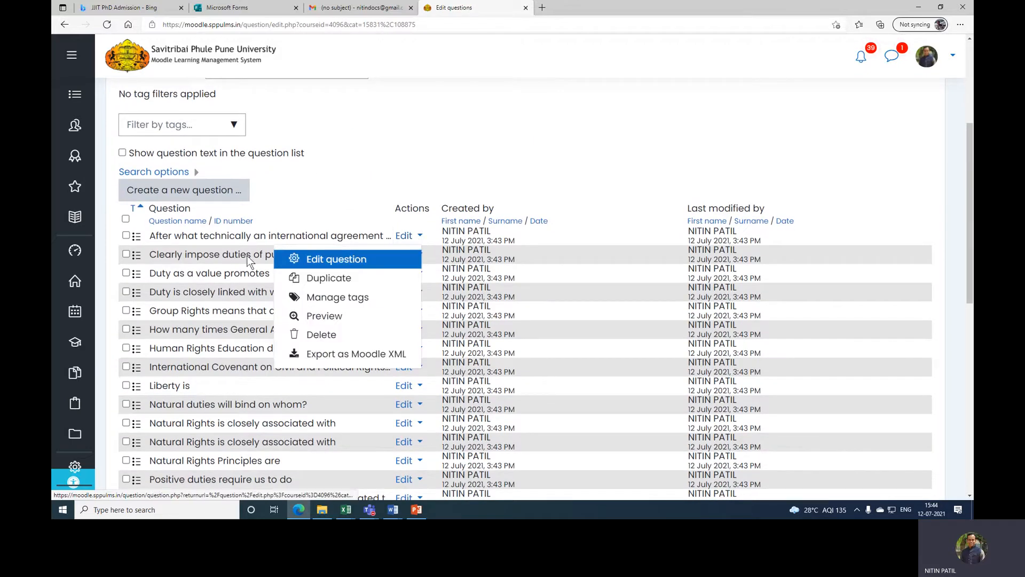
left_click(322, 259)
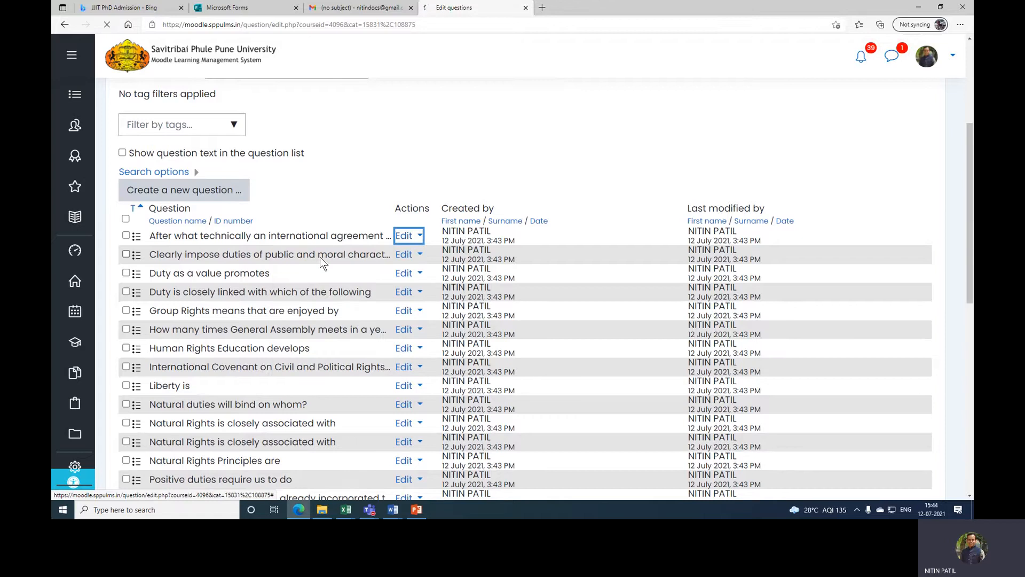
Set the grade of Choice 2, Rectification, to -33.33333% in the question's answers
scroll(320, 258, "down", 2)
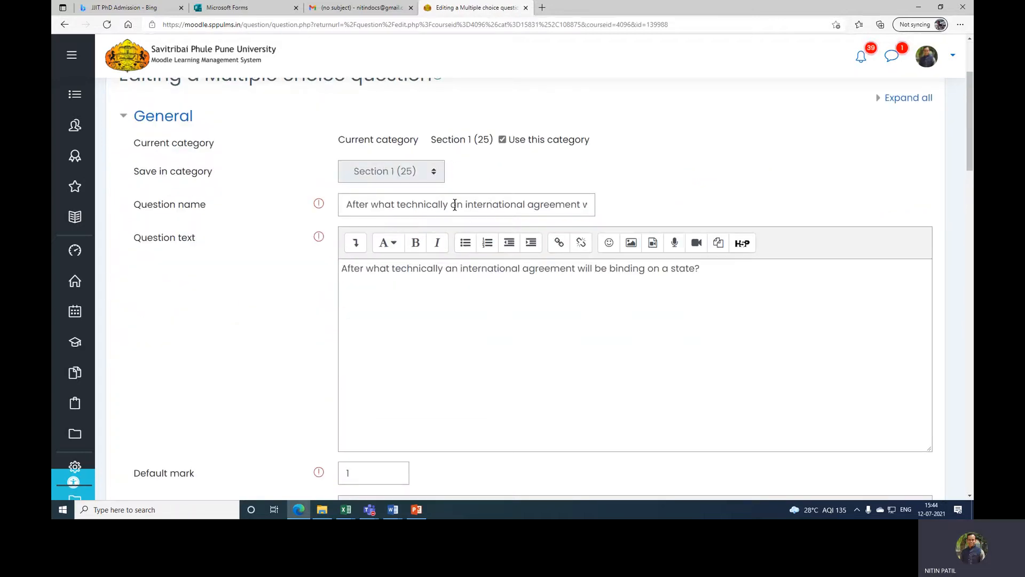
scroll(581, 162, "down", 2)
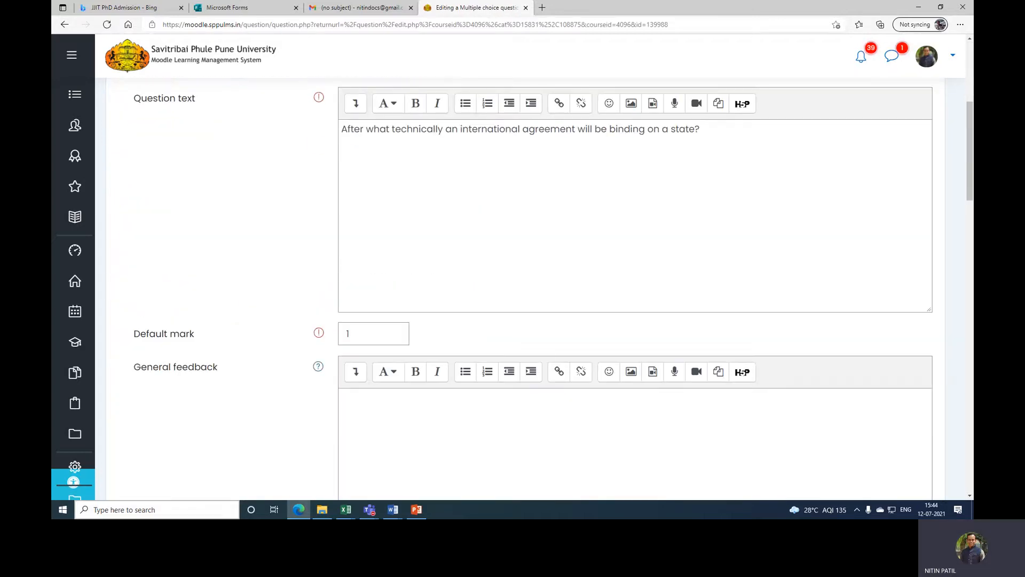
scroll(427, 176, "down", 4)
scroll(440, 178, "down", 5)
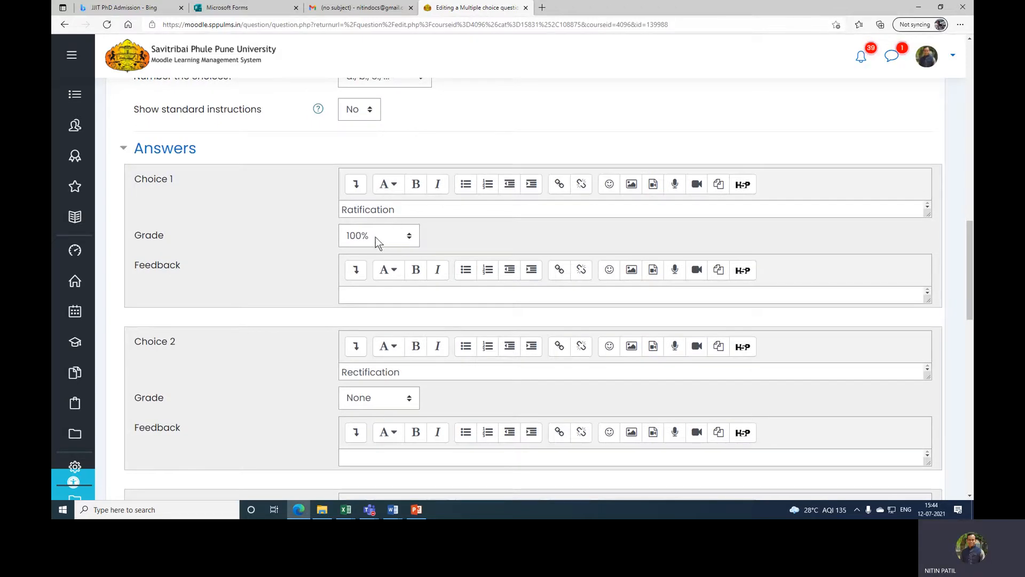
scroll(374, 350, "down", 1)
left_click(373, 325)
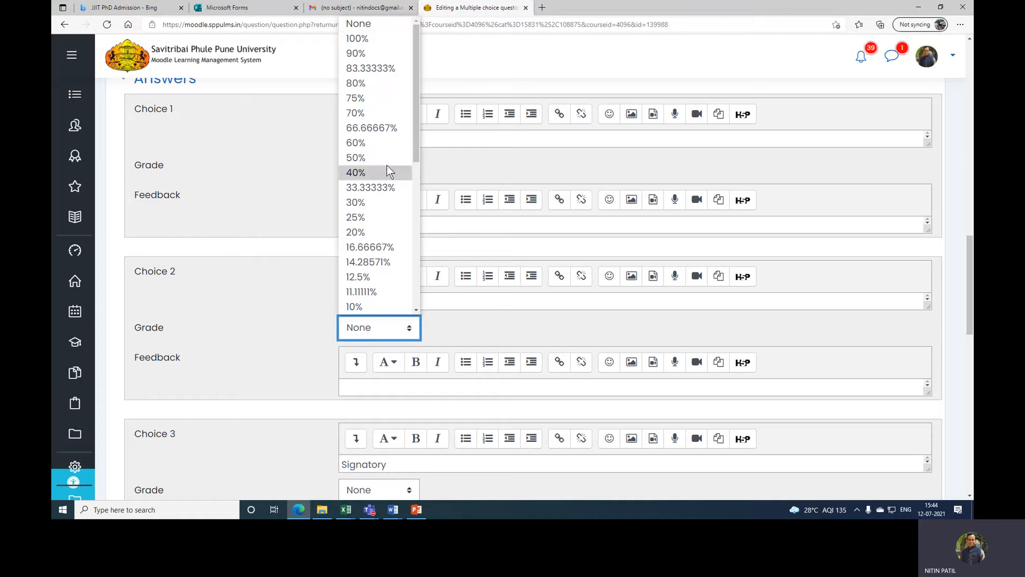
scroll(382, 197, "down", 4)
scroll(384, 197, "down", 1)
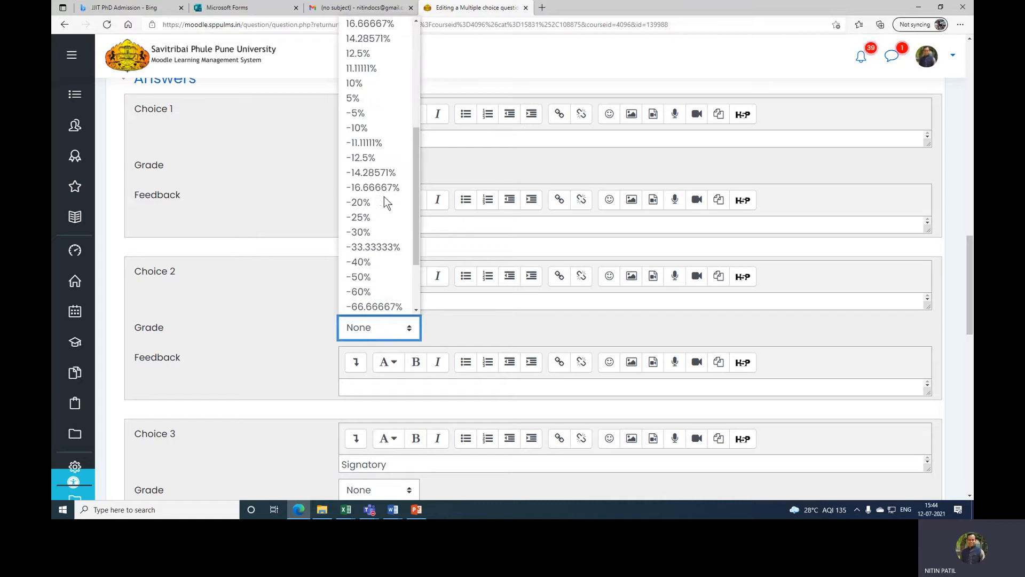
left_click(397, 246)
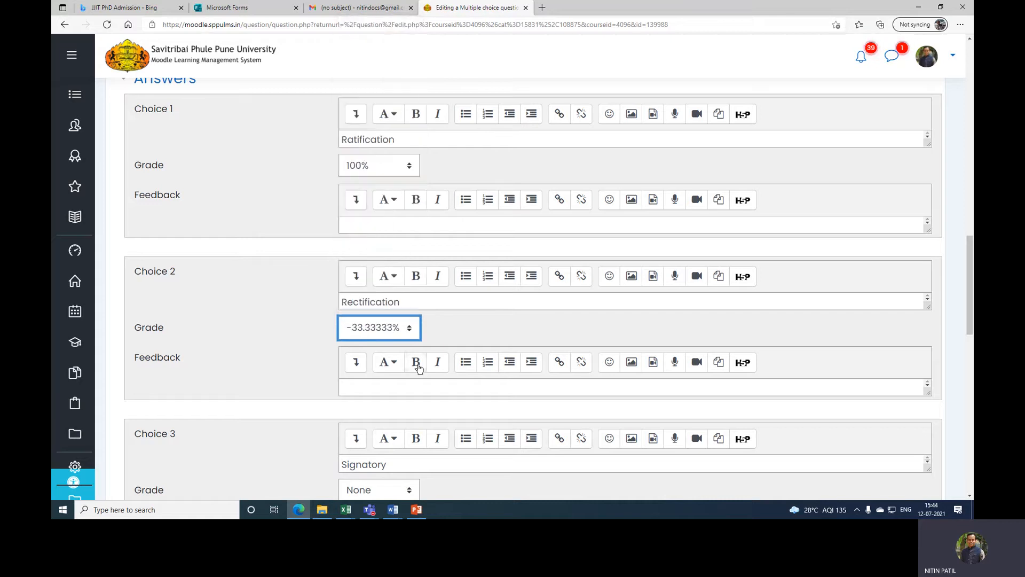
Set the grade of Choice 3, Signatory, to -33.33333%
scroll(441, 336, "down", 4)
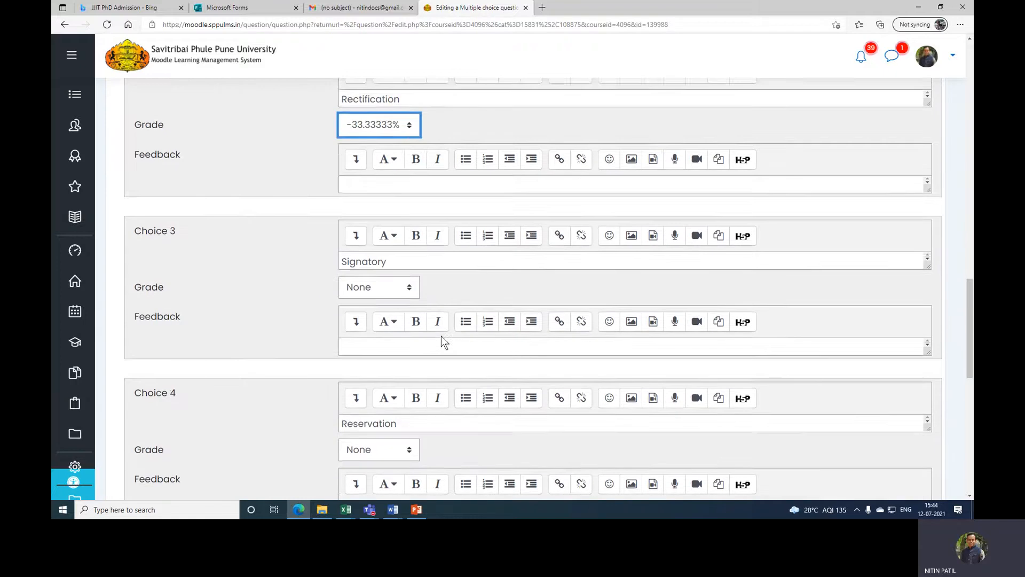
left_click(395, 282)
scroll(389, 193, "down", 5)
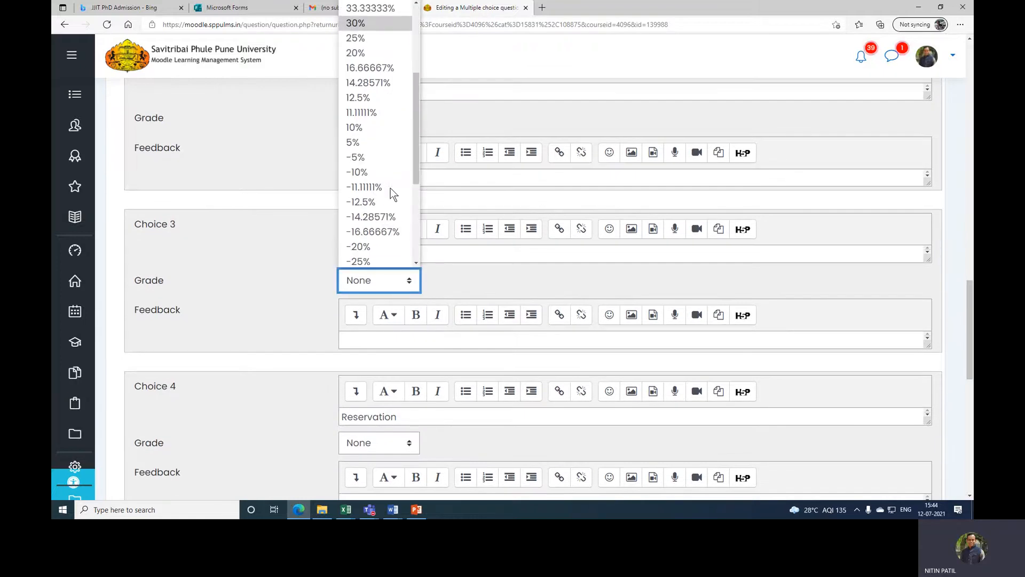
scroll(390, 188, "down", 3)
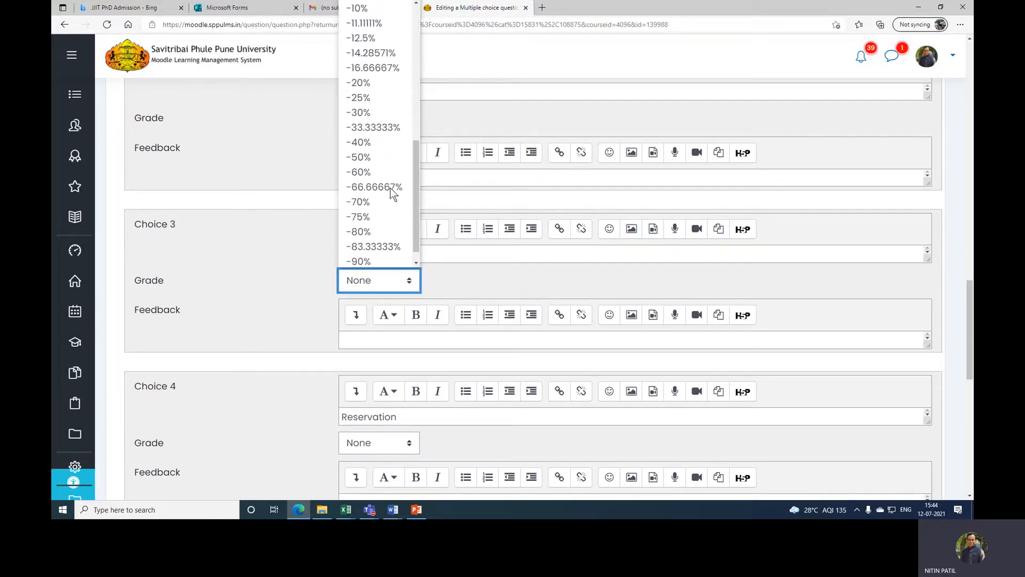
scroll(390, 188, "up", 2)
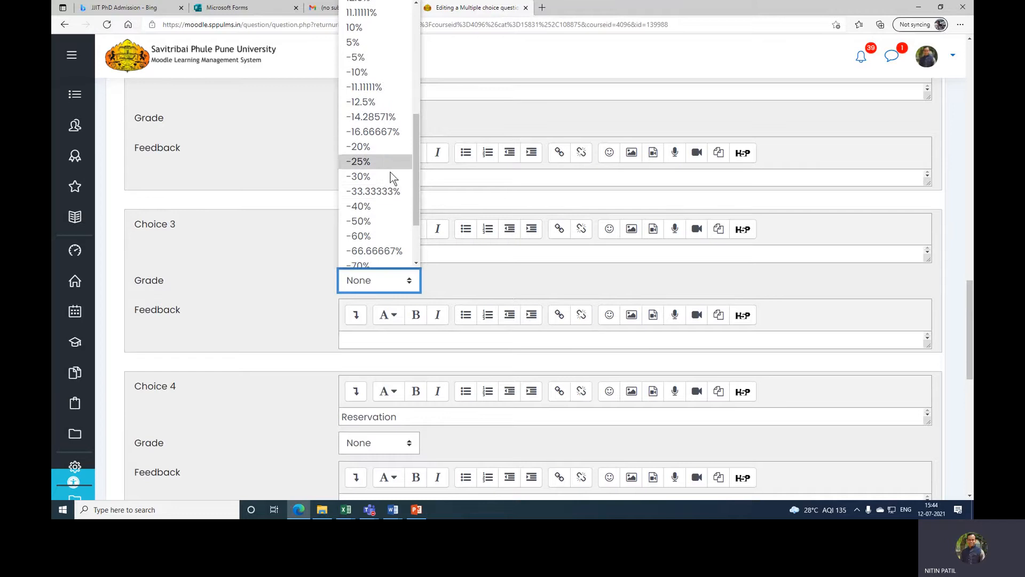
left_click(389, 177)
Set the grade of Choice 4, Reservation, to -33.33333% and save the question's changes
scroll(553, 316, "down", 4)
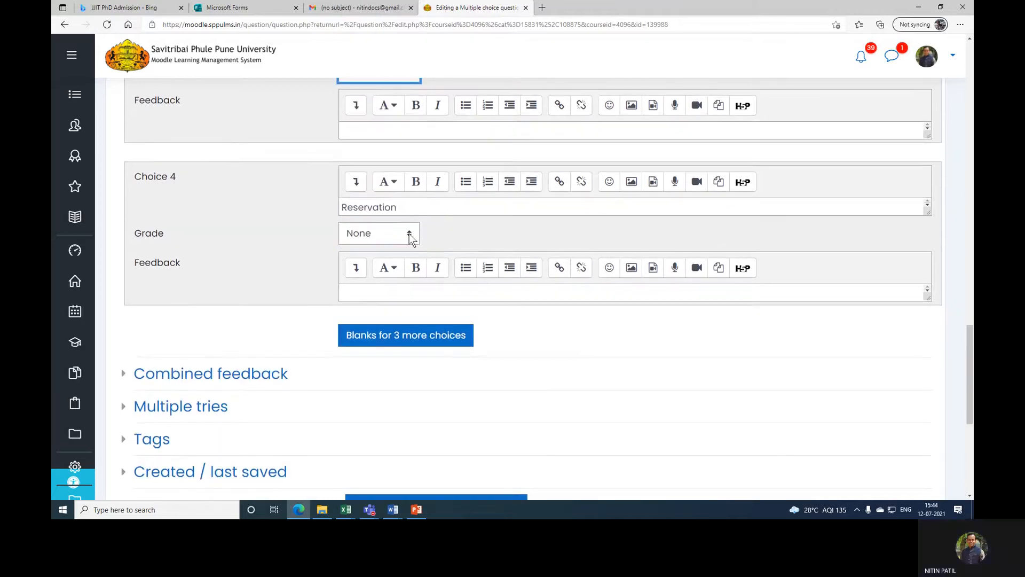
left_click(409, 232)
scroll(393, 319, "down", 5)
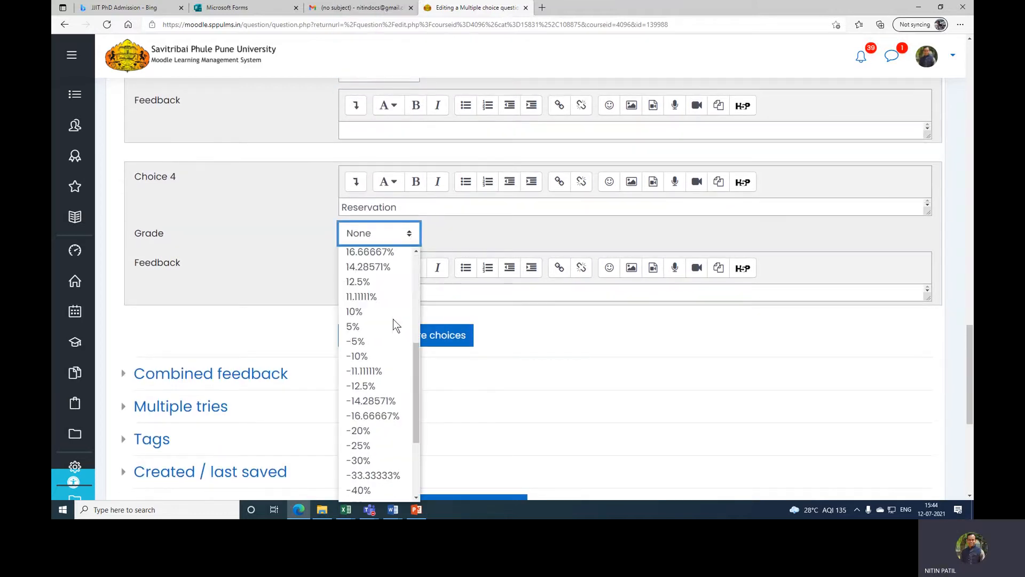
left_click(404, 355)
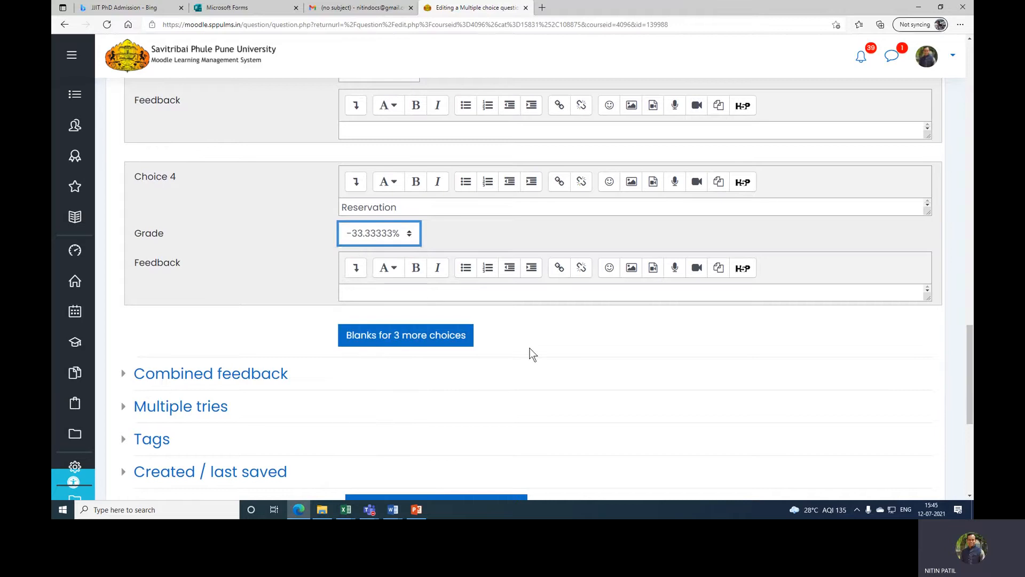
scroll(534, 353, "down", 4)
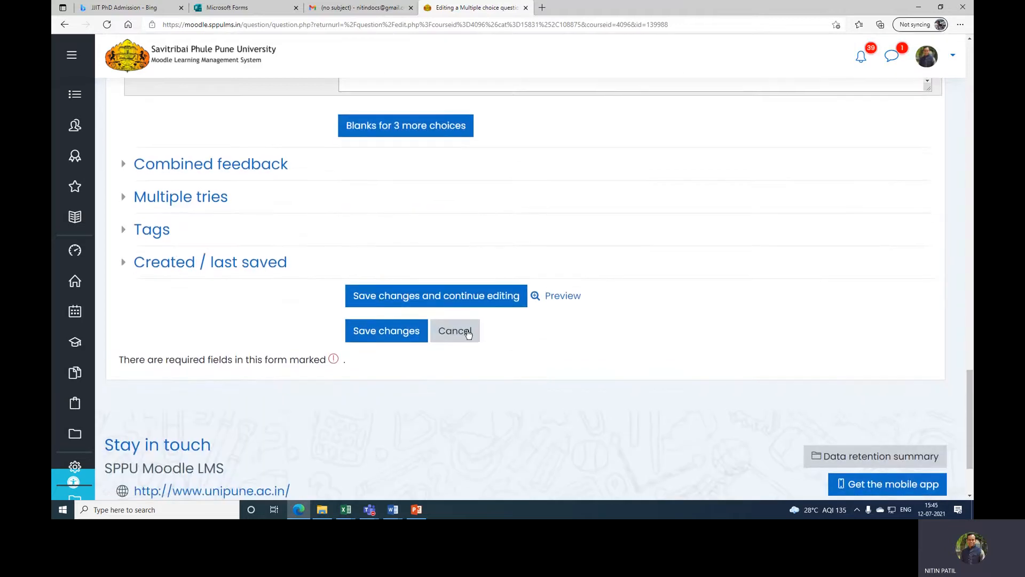
left_click(400, 336)
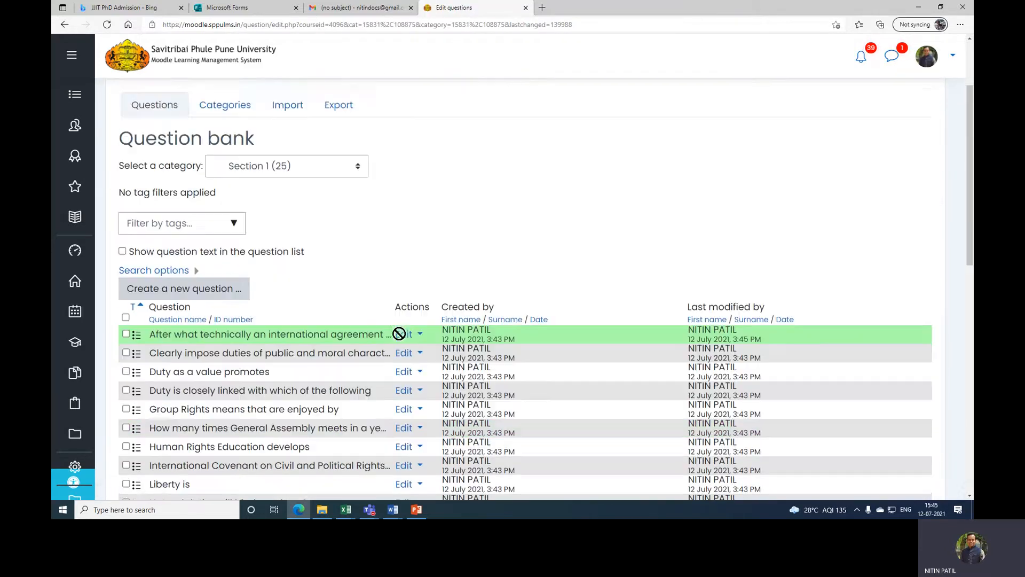
Reopen the same international agreement question, review the grades of its choices and save it again
left_click(406, 305)
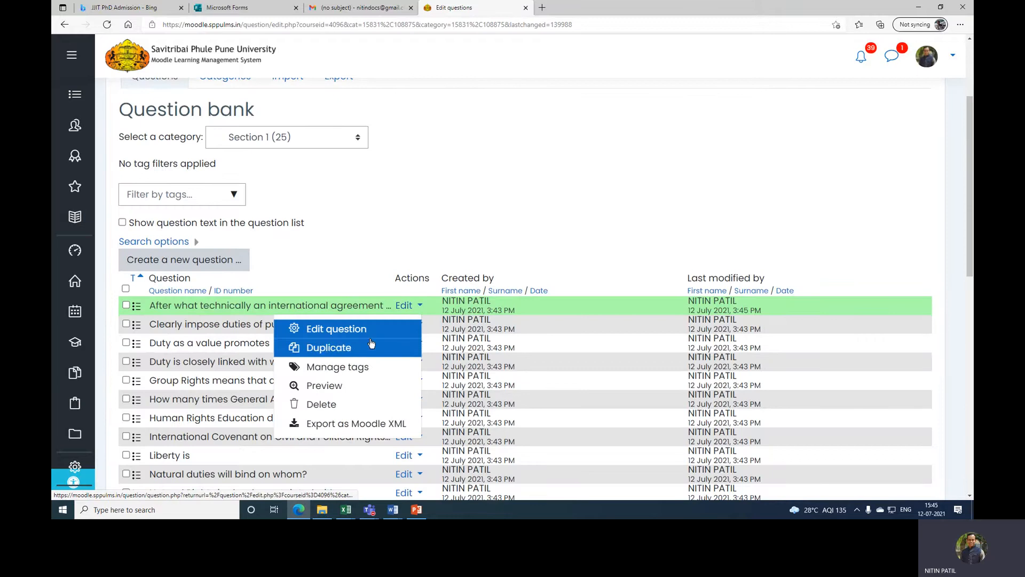
left_click(355, 326)
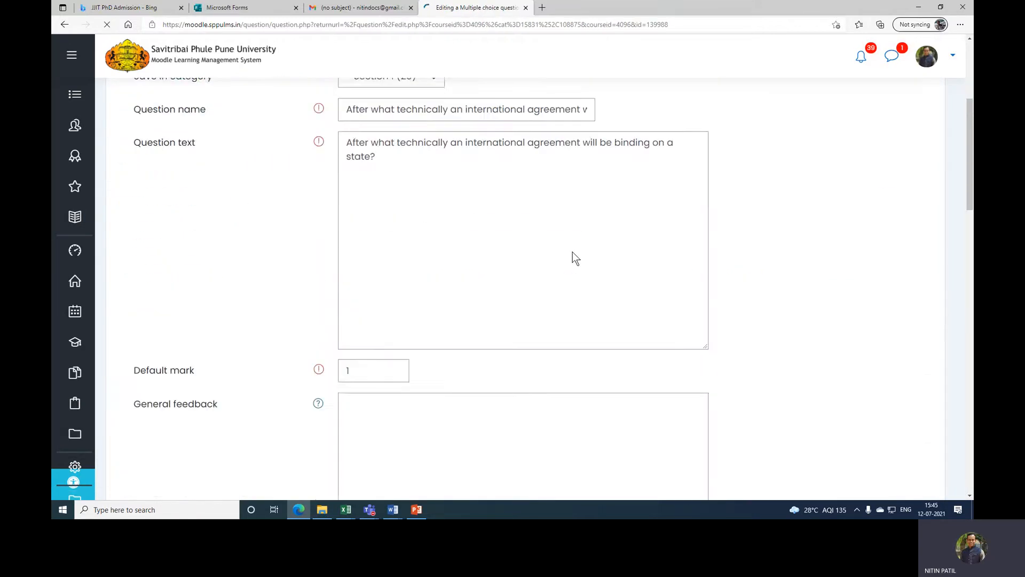
scroll(574, 258, "down", 10)
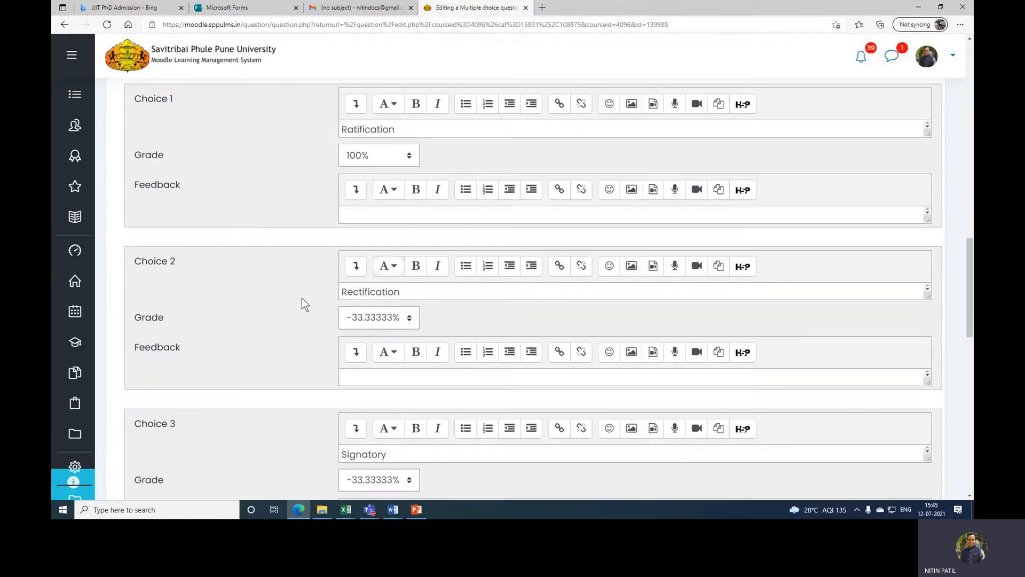
scroll(412, 389, "down", 10)
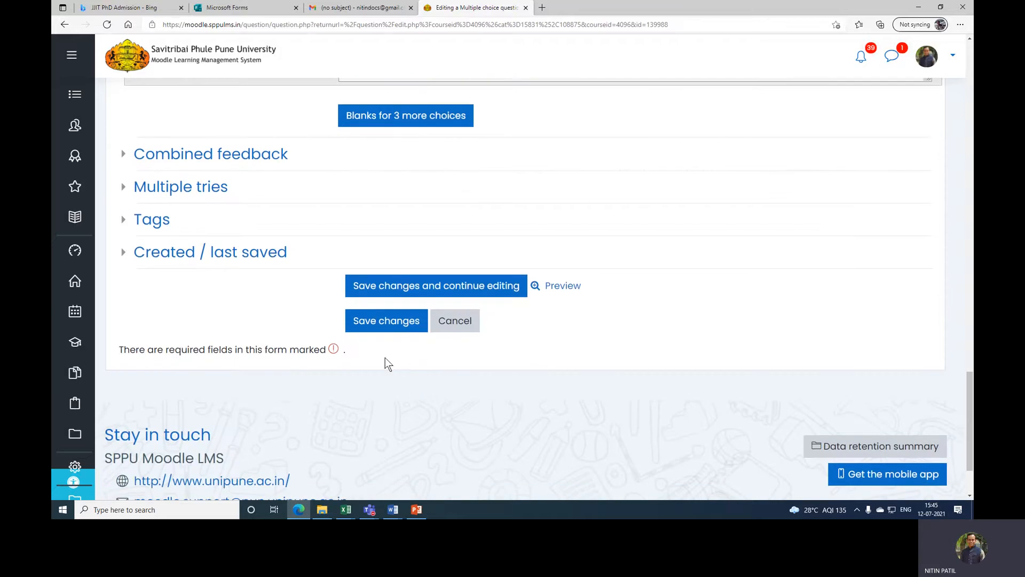
left_click(392, 325)
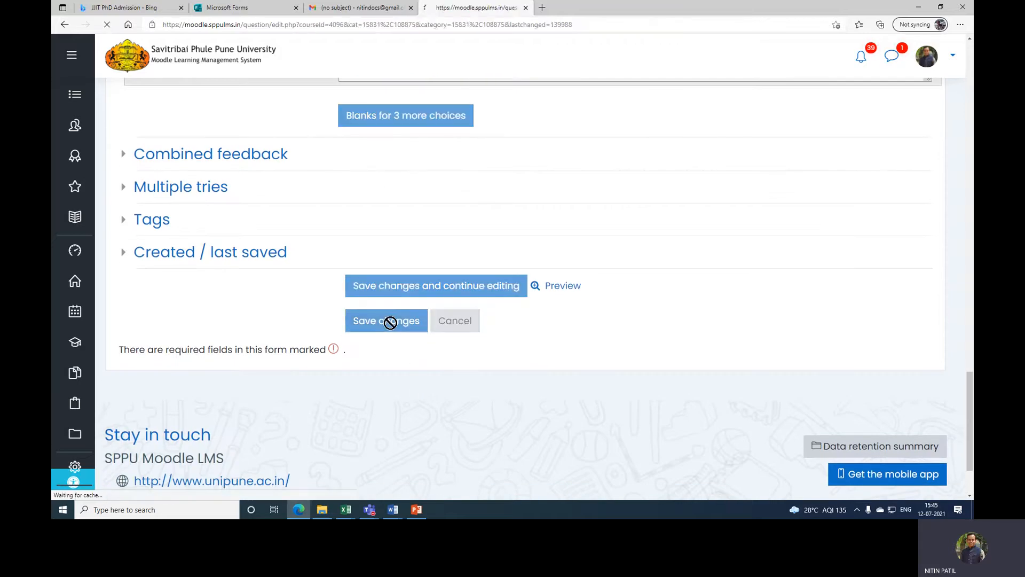
Open the second Section 1 question, "Clearly impose duties of public and moral", for editing
scroll(395, 326, "down", 4)
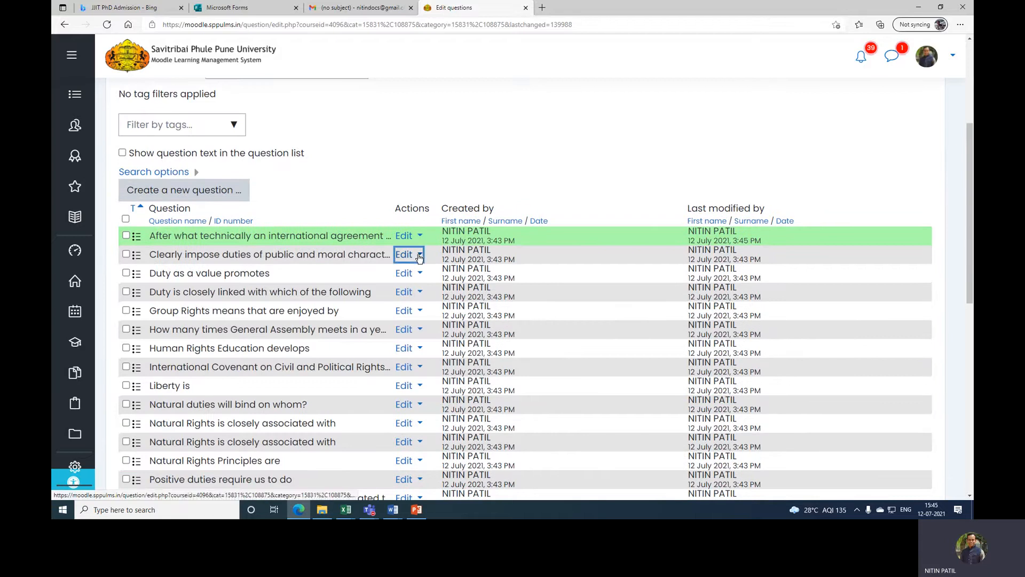
left_click(406, 254)
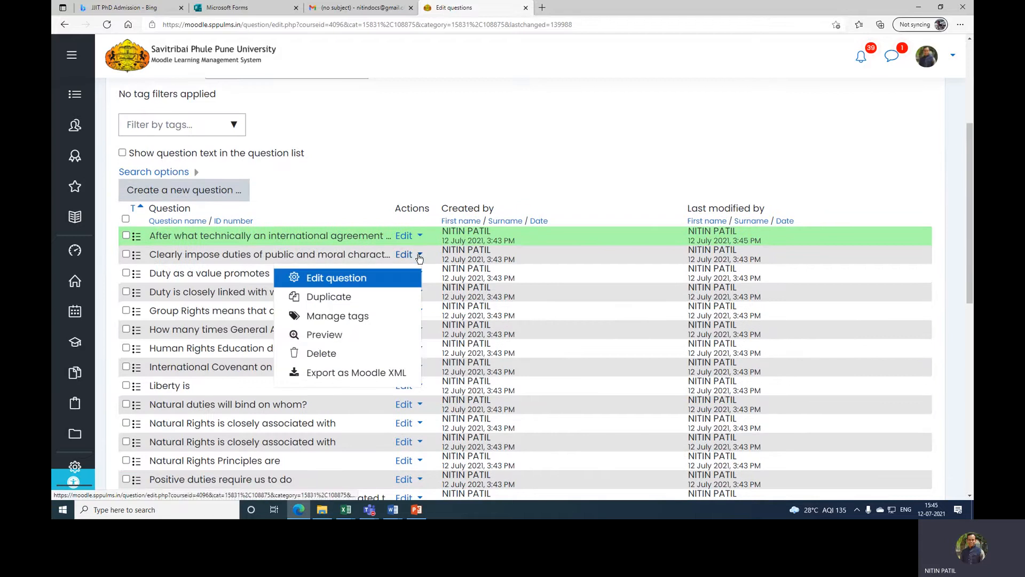
left_click(345, 279)
Set the grade of Choice 1, Art 29(1), to -33.33333%
scroll(560, 336, "down", 15)
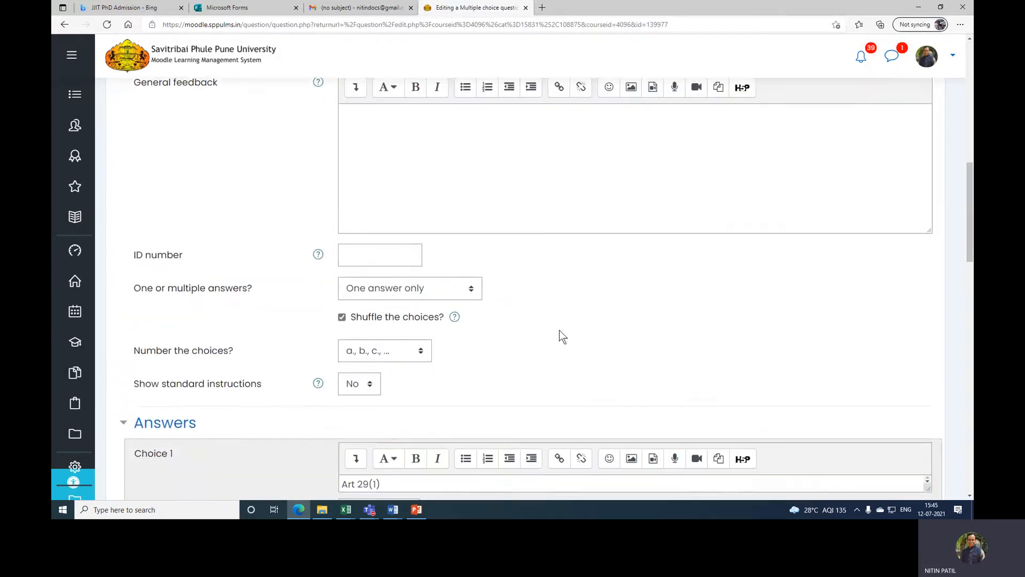
scroll(423, 273, "up", 1)
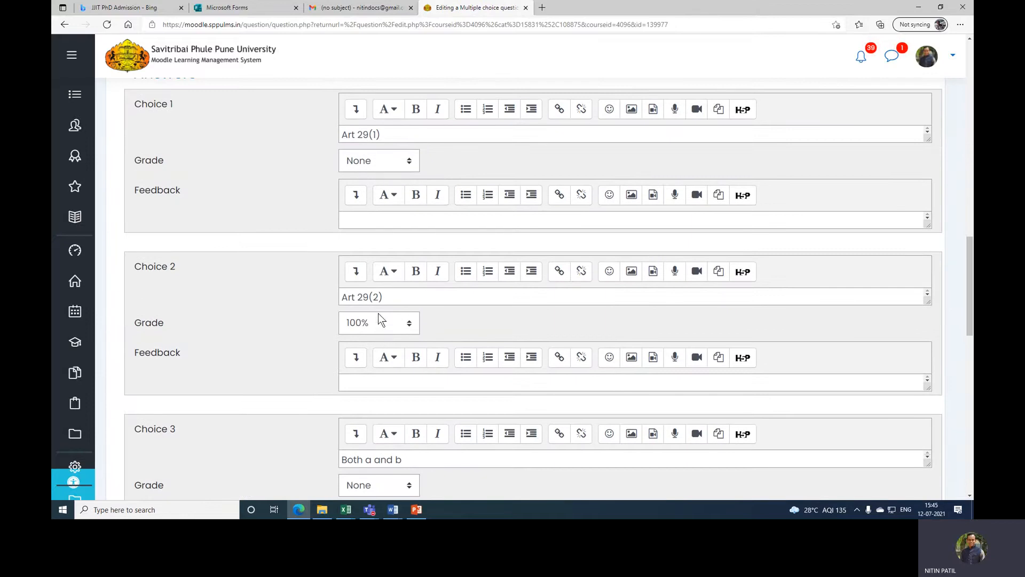
left_click(376, 162)
scroll(376, 342, "down", 4)
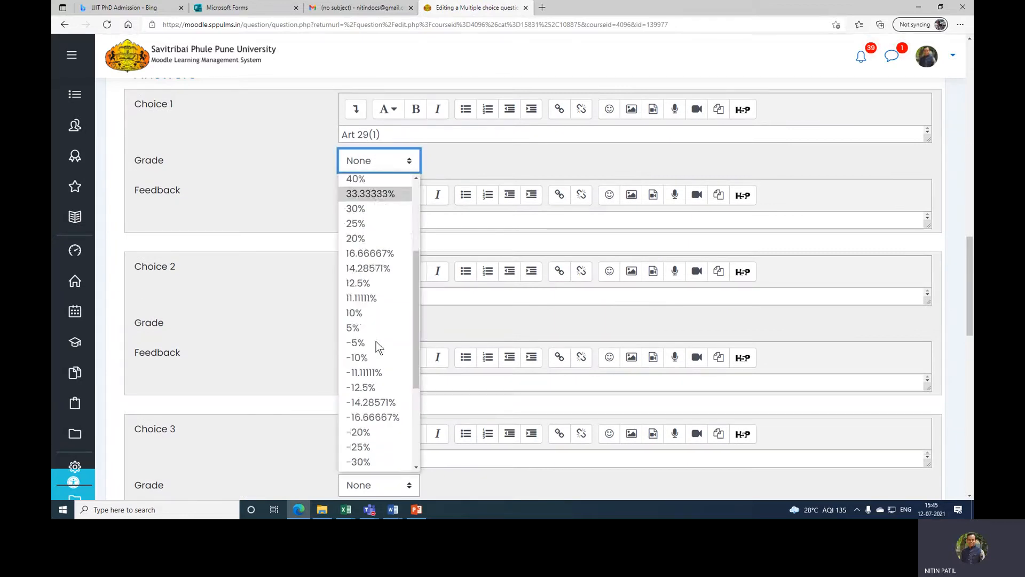
scroll(378, 359, "down", 3)
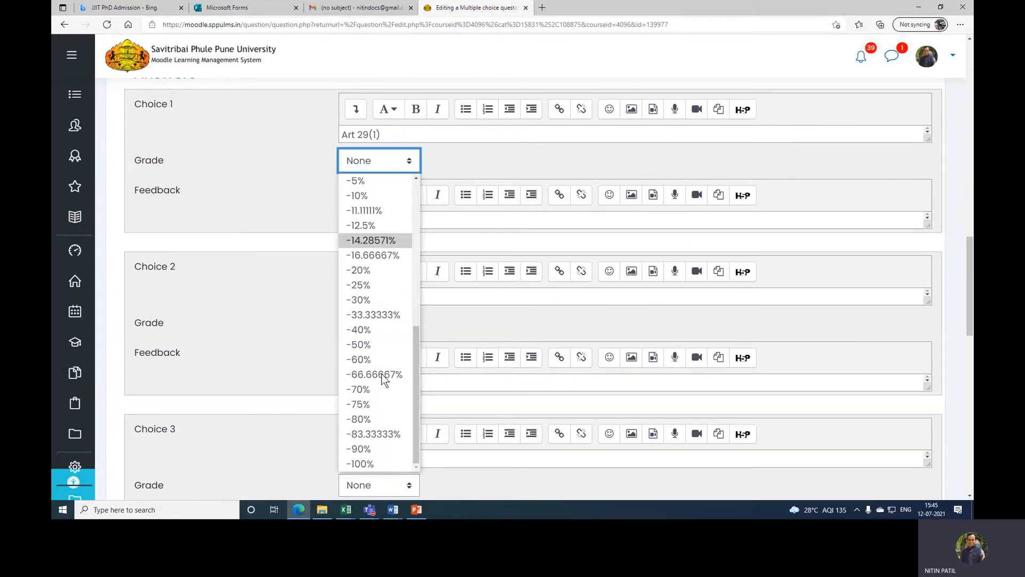
left_click(389, 316)
Replace the answer text of Choice 3, Both a and b, with "Art (21)"
scroll(298, 398, "down", 2)
left_click(386, 346)
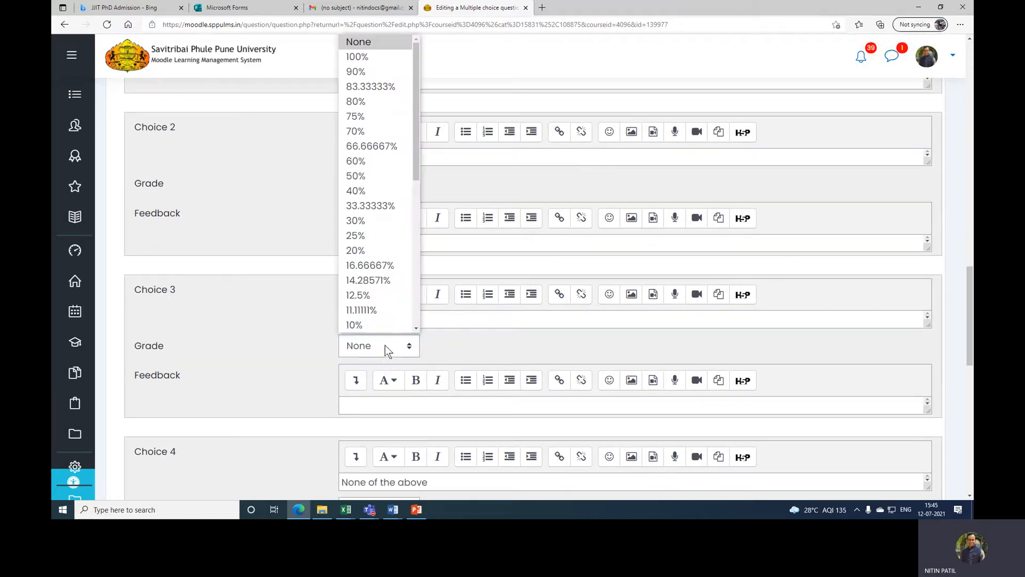
left_click(491, 321)
left_click_drag(492, 321, 53, 240)
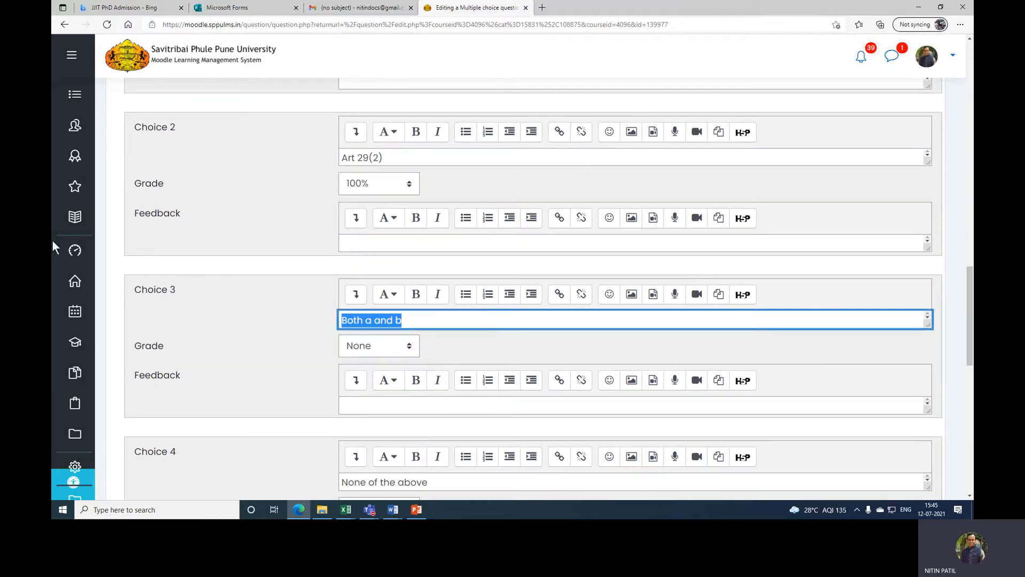
type("Art ")
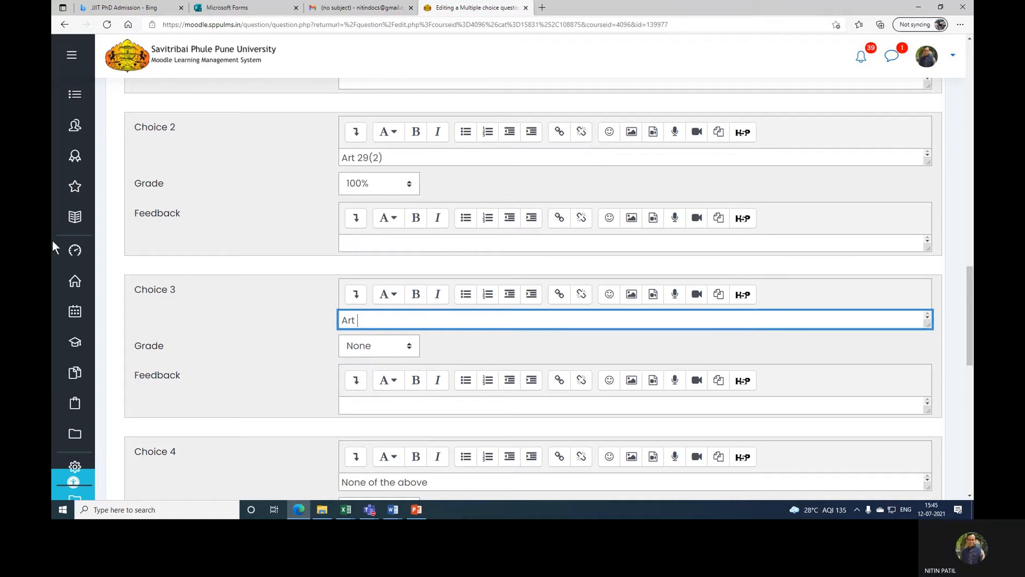
type("(21)")
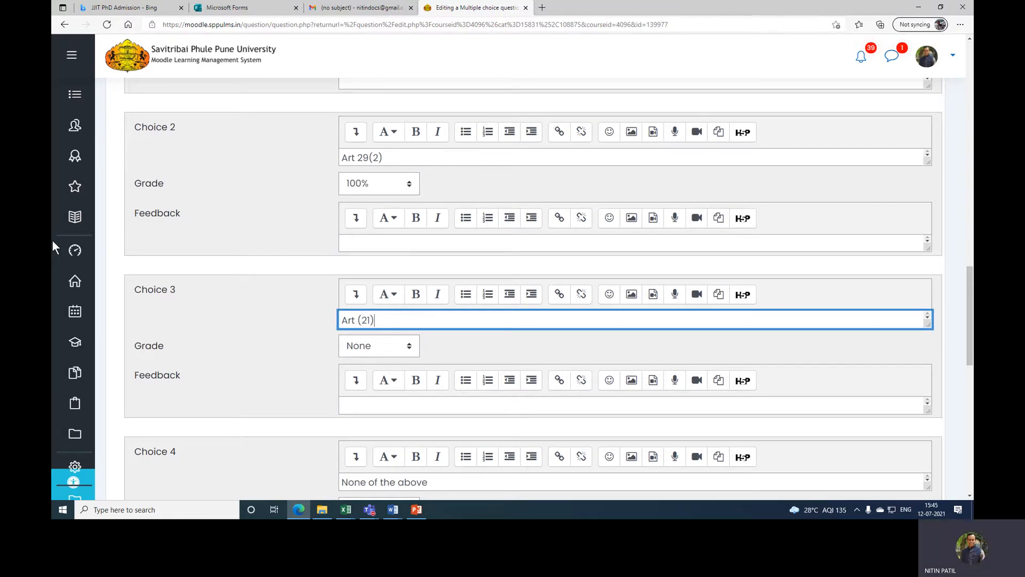
Replace the answer text of Choice 4, None of the above, with "ABC(21)"
scroll(52, 239, "down", 1)
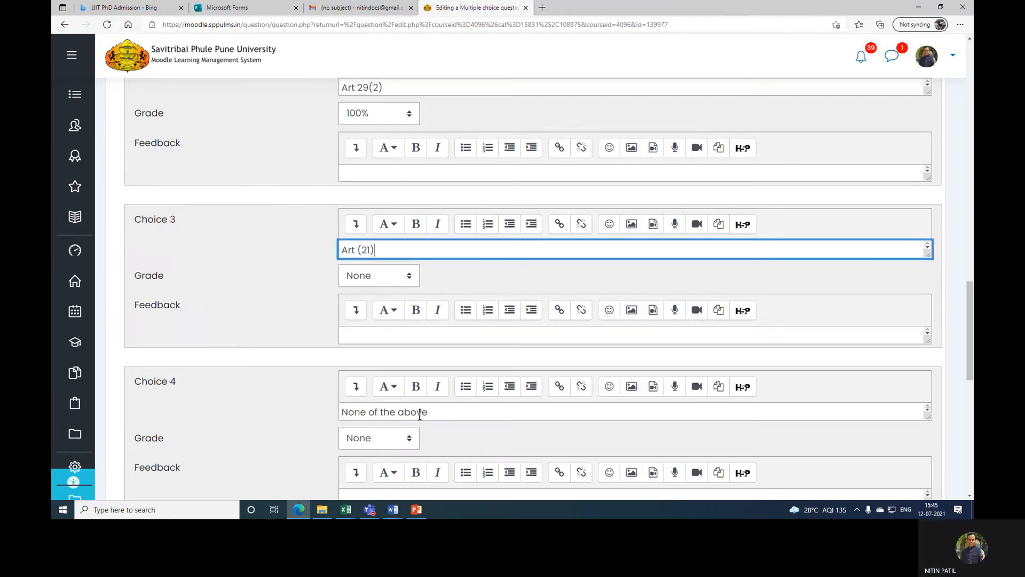
left_click_drag(430, 413, 50, 340)
type("ABC(")
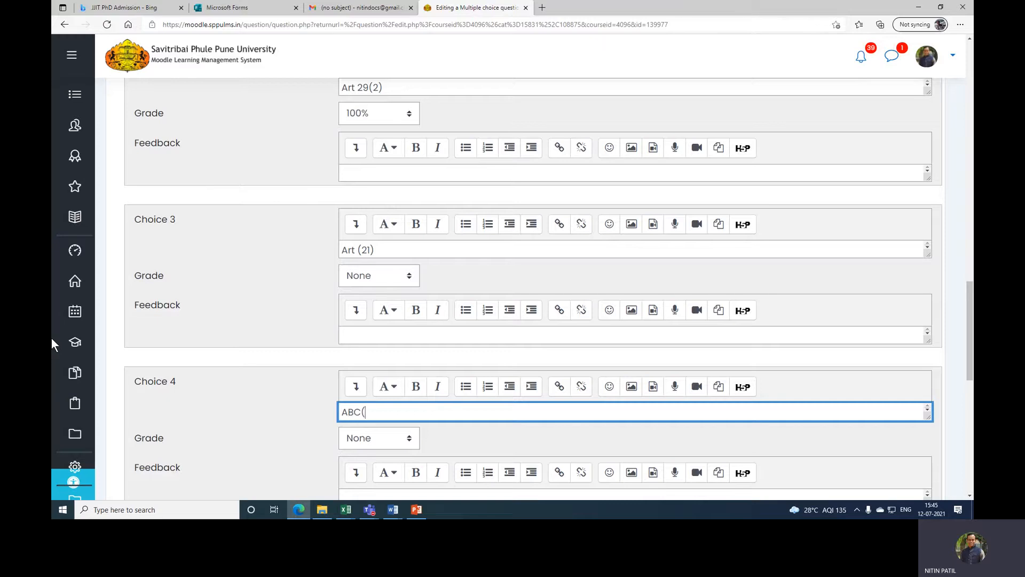
type("21)")
Set the grade of Choice 3, Art (21), to -33.33333%
scroll(390, 305, "up", 3)
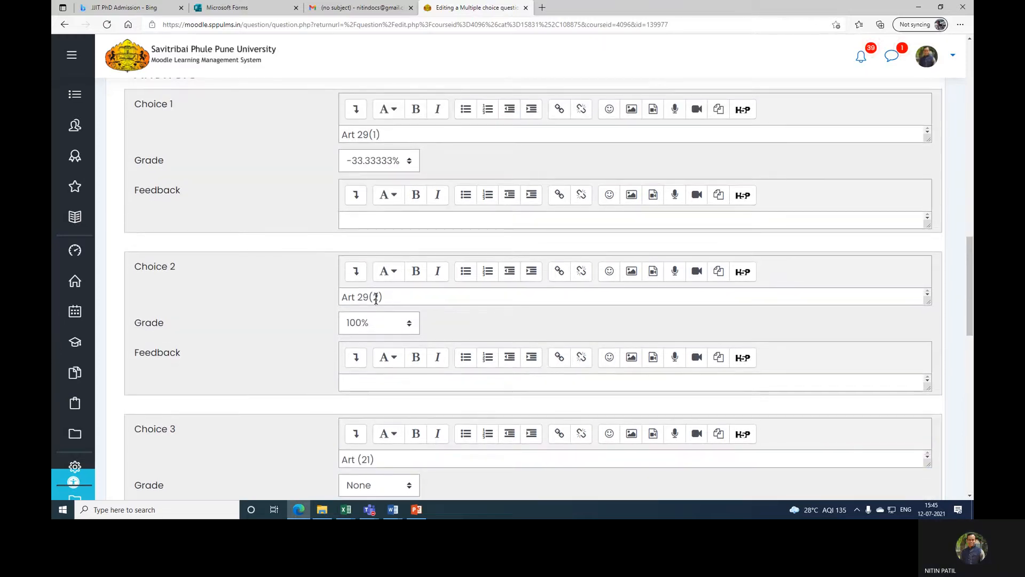
scroll(404, 298, "down", 1)
scroll(481, 310, "down", 5)
left_click(379, 208)
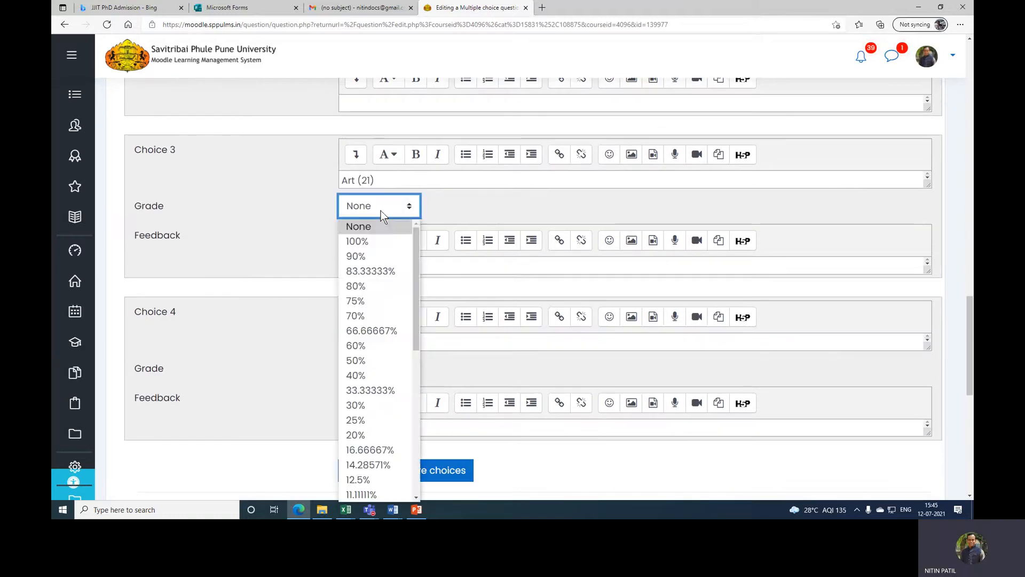
scroll(392, 256, "down", 7)
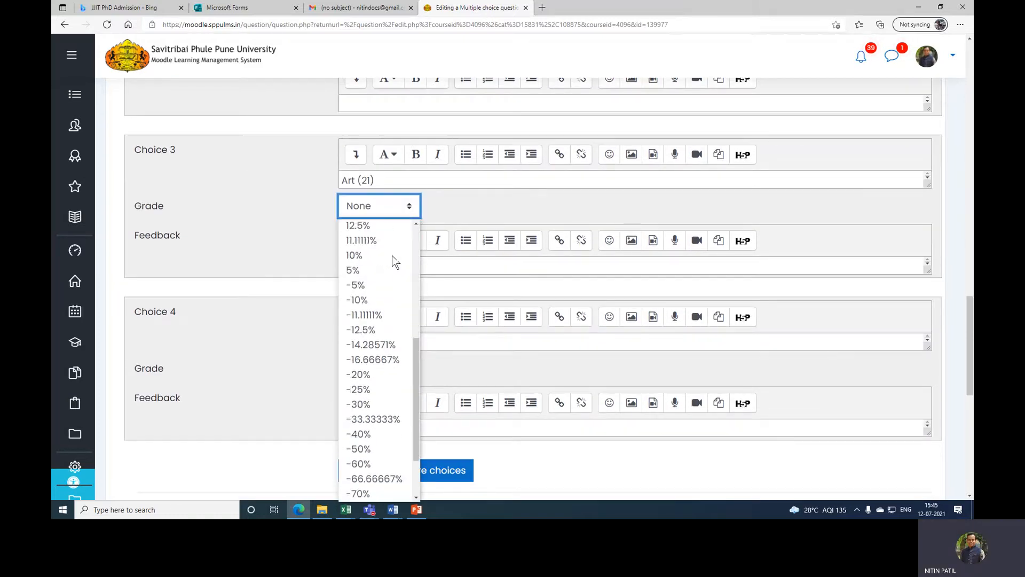
left_click(392, 347)
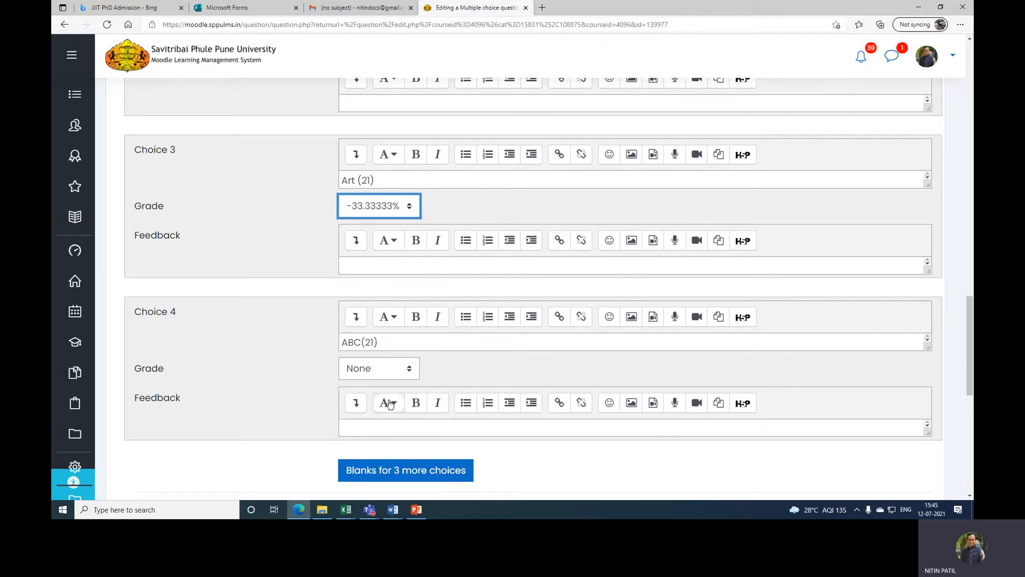
Set the grade of Choice 4, ABC(21), to -33.33333% and save the question
left_click(377, 371)
scroll(398, 258, "down", 3)
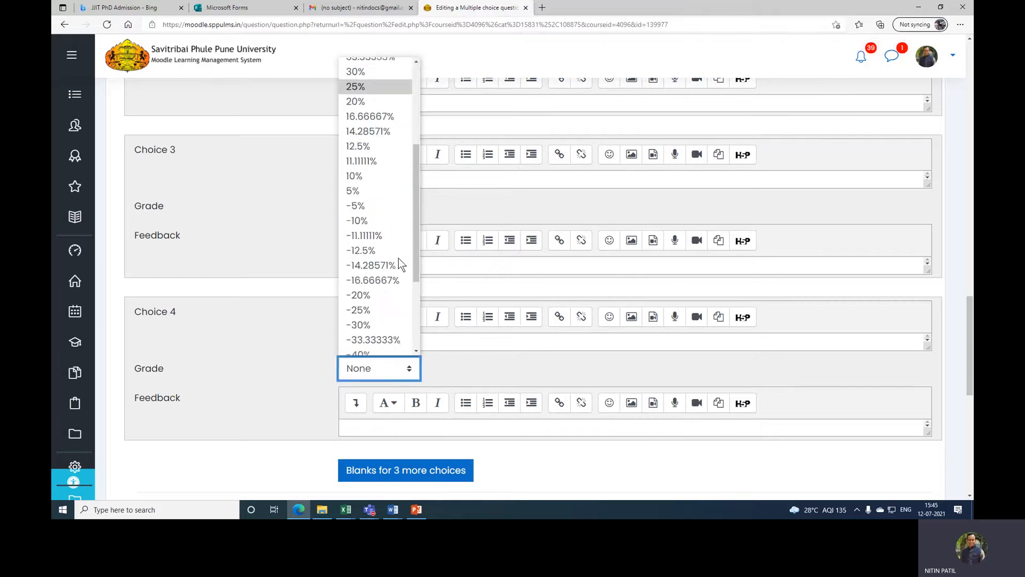
scroll(395, 266, "down", 3)
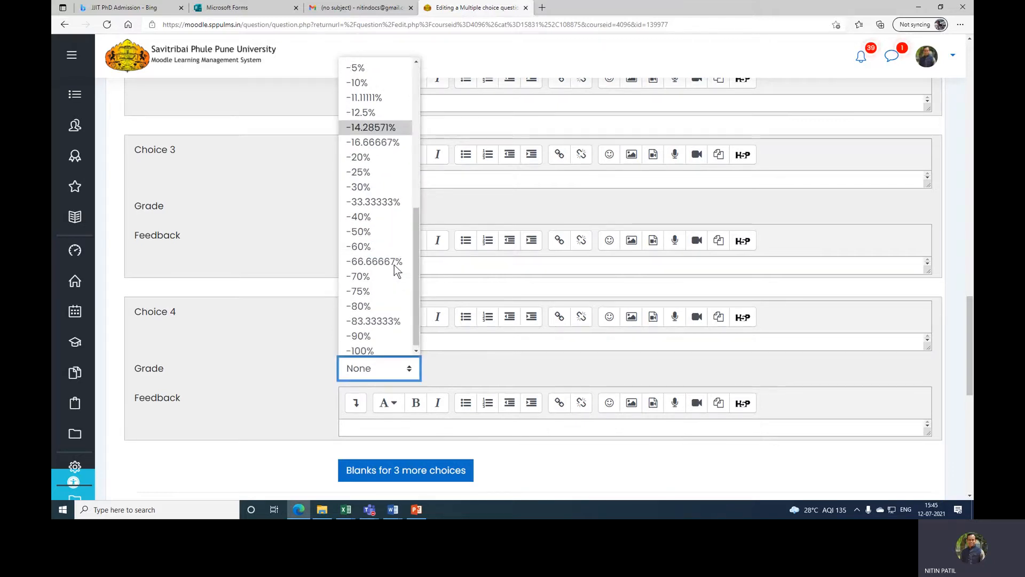
left_click(393, 200)
scroll(449, 305, "down", 4)
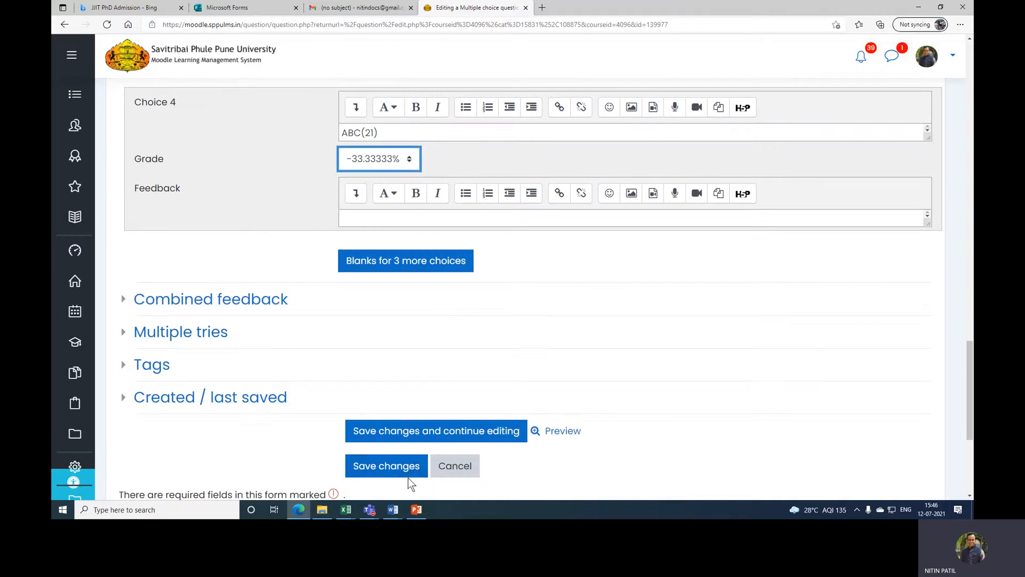
left_click(397, 467)
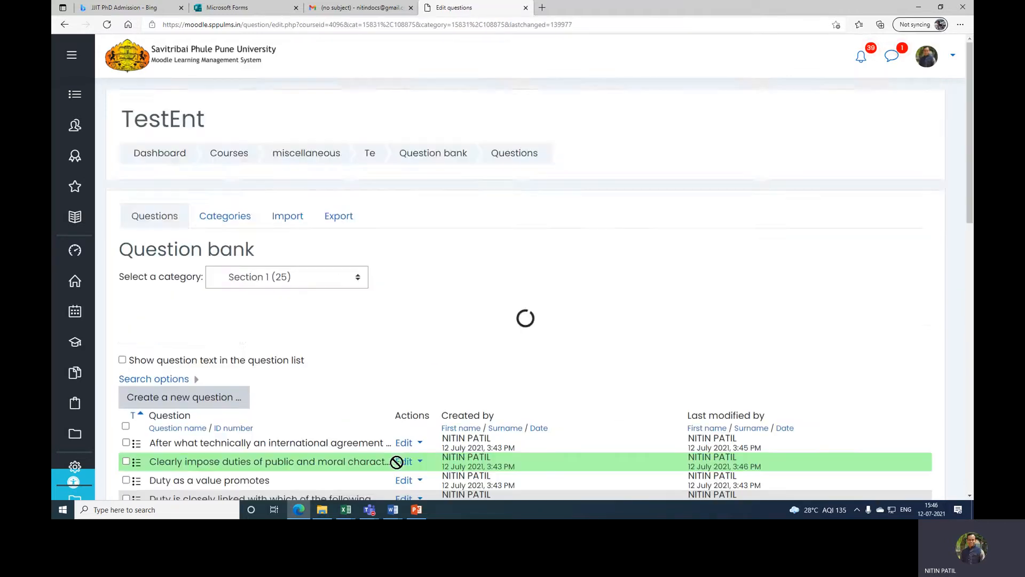
Preview the "Clearly impose duties of public and moral" question and submit ABC(21) as the answer to check its mark
scroll(449, 369, "down", 3)
left_click(418, 326)
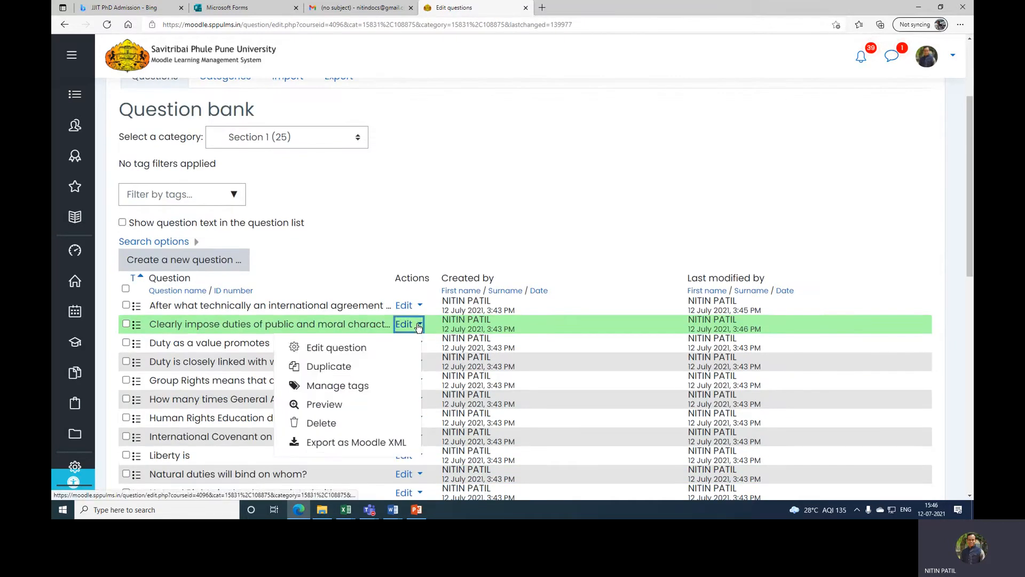
left_click(345, 401)
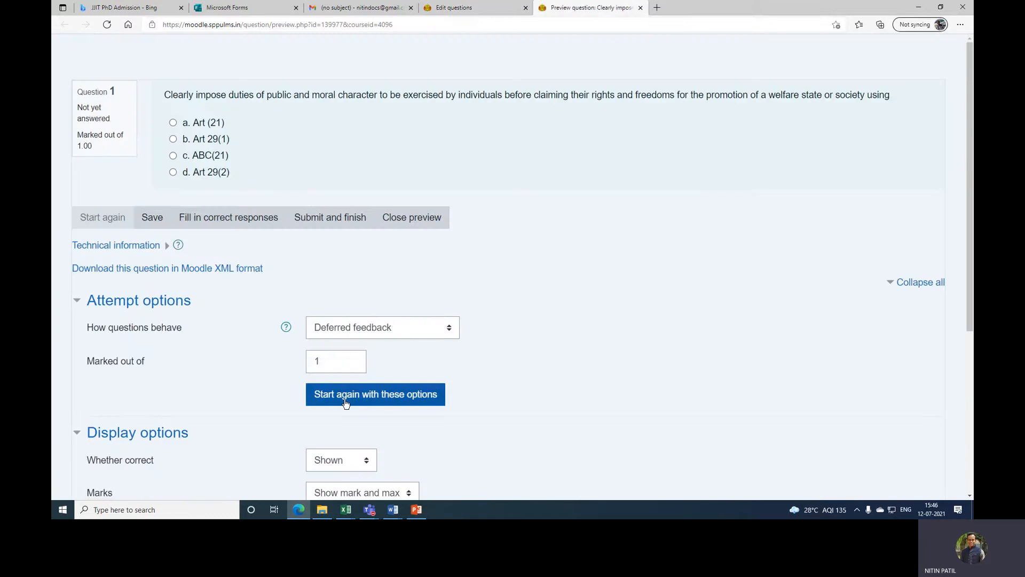
left_click(173, 156)
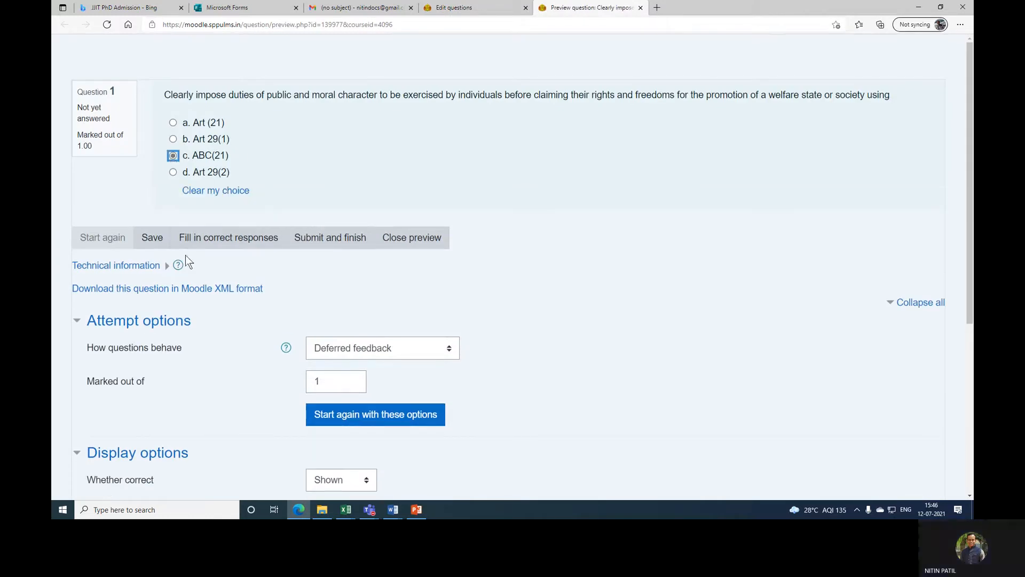
left_click(324, 244)
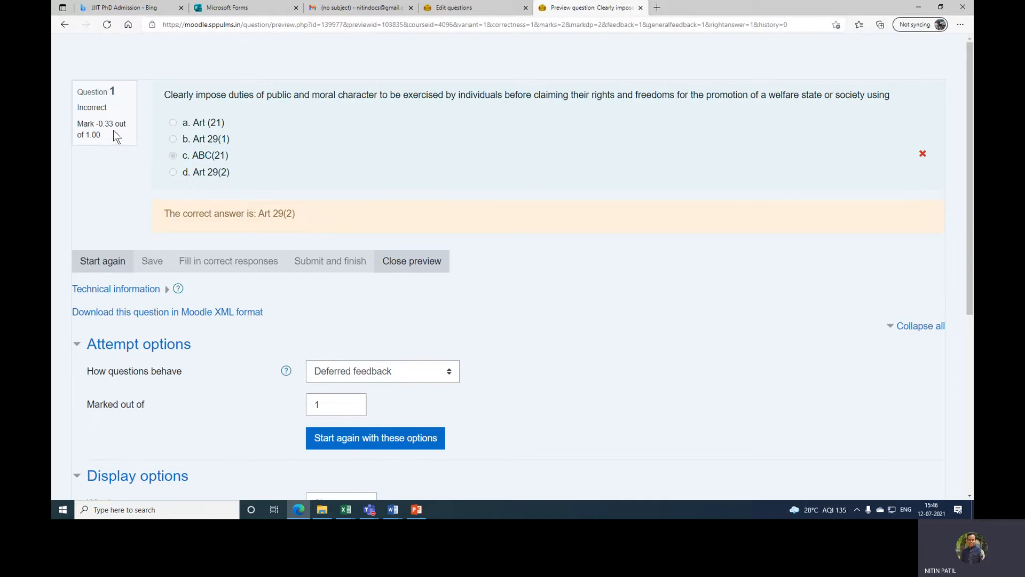
Restart the question preview twice, submitting the wrong answers Art (21) and Art 29(1) in turn to check their marks
left_click(117, 273)
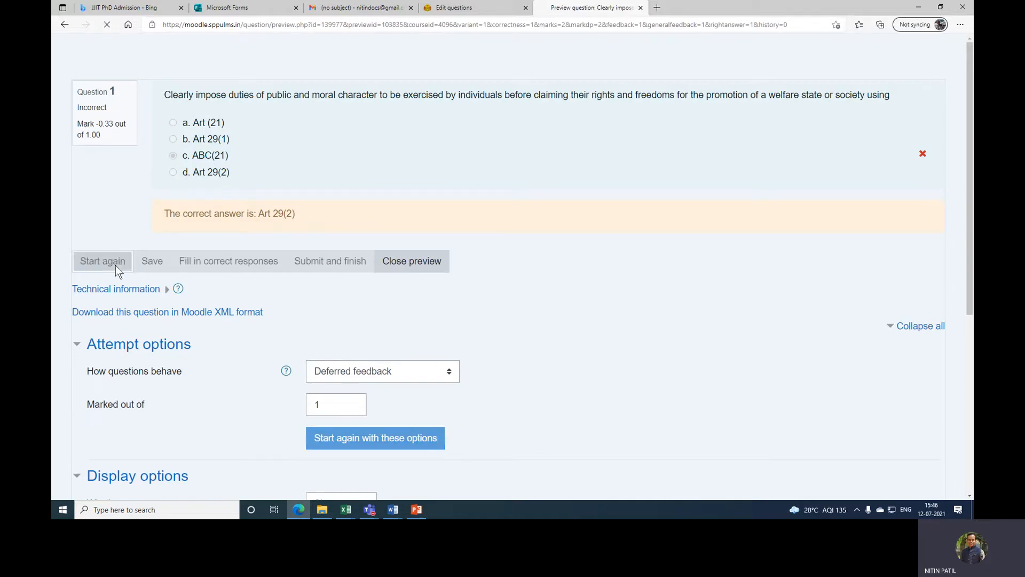
left_click(172, 122)
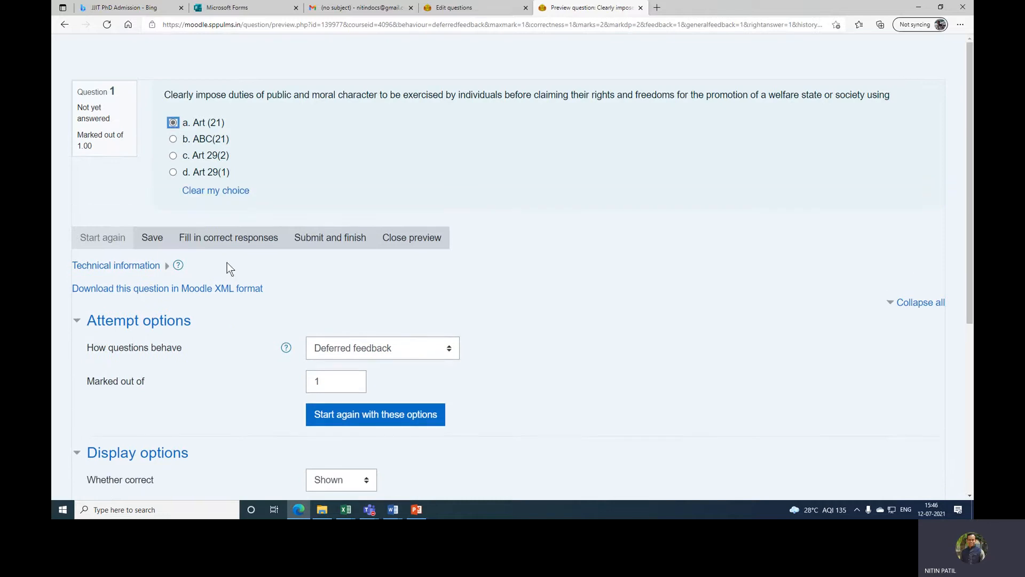
left_click(301, 241)
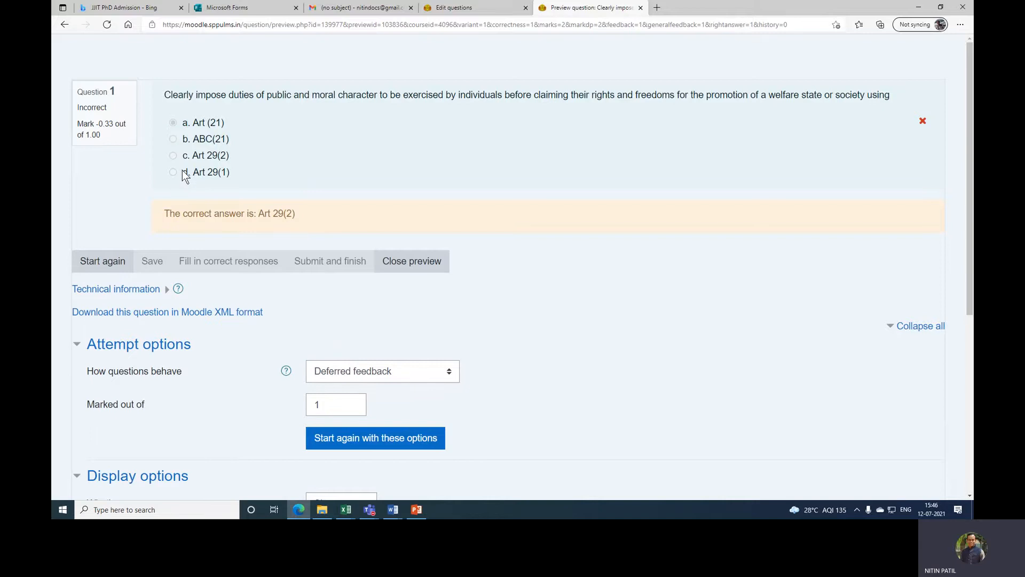
left_click(99, 260)
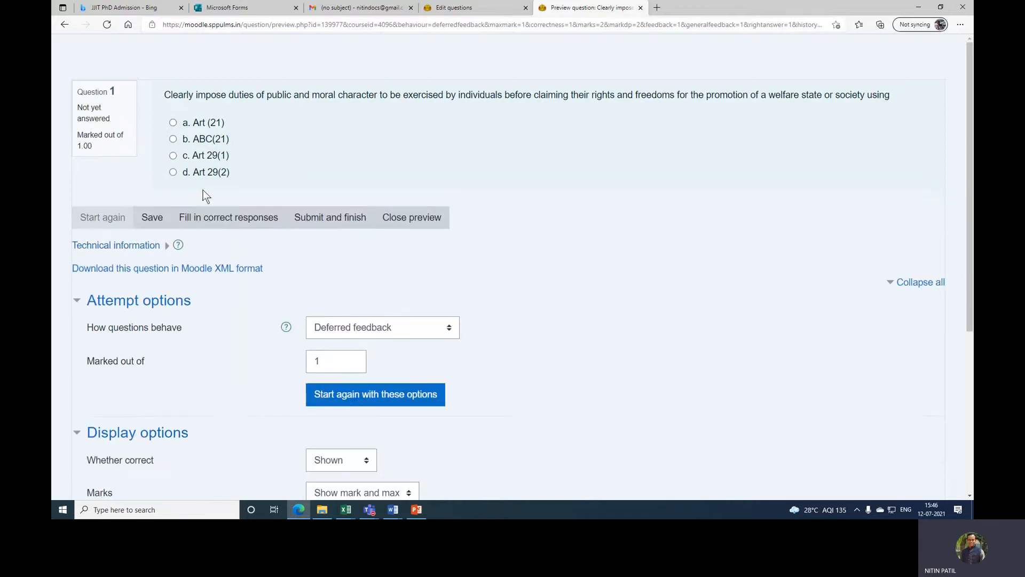
left_click(173, 156)
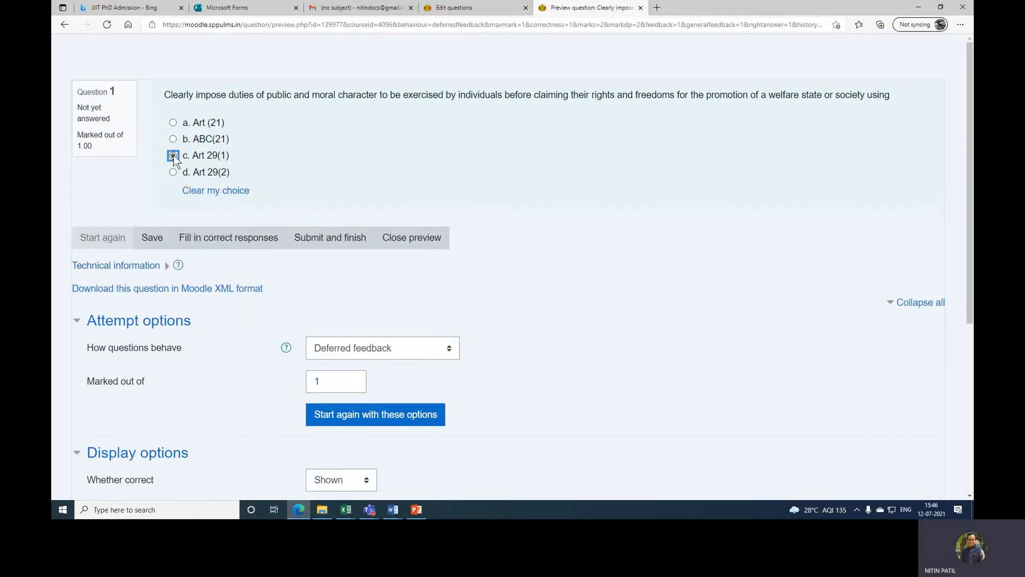
left_click(332, 241)
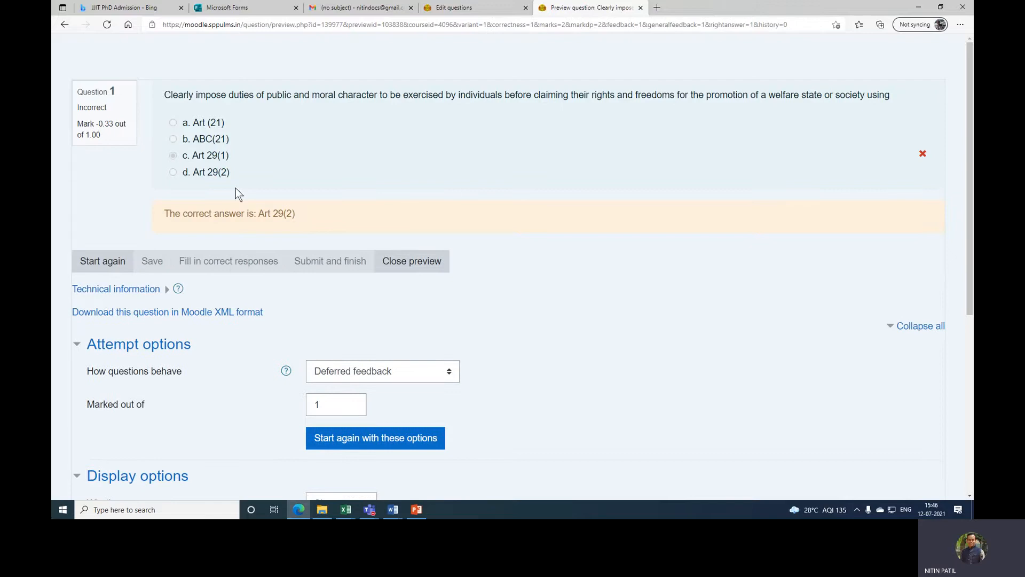
Restart the preview, submit the correct answer Art 29(2) to check its mark, and close the preview
left_click(110, 264)
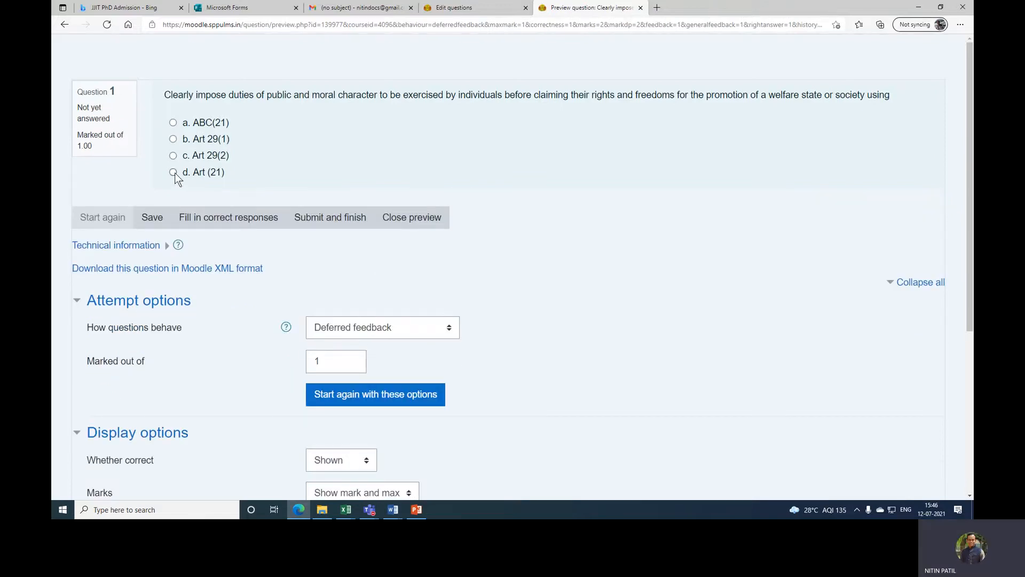
left_click(174, 172)
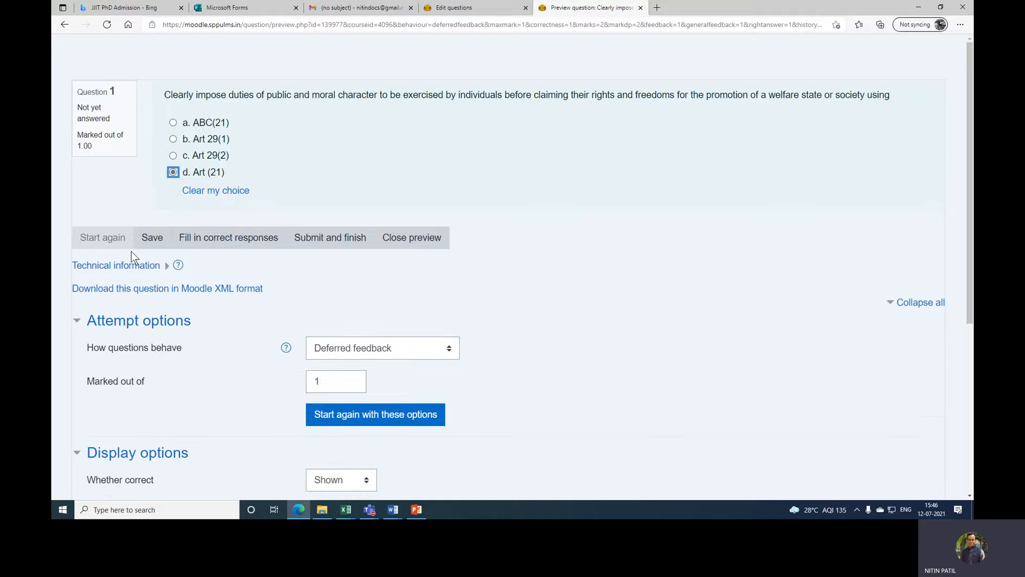
left_click(173, 156)
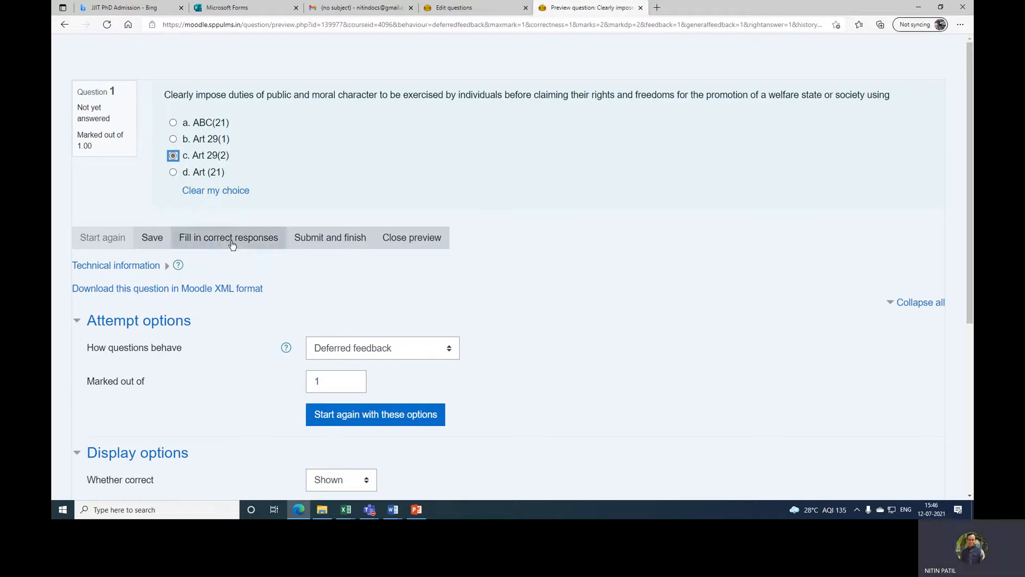
left_click(358, 243)
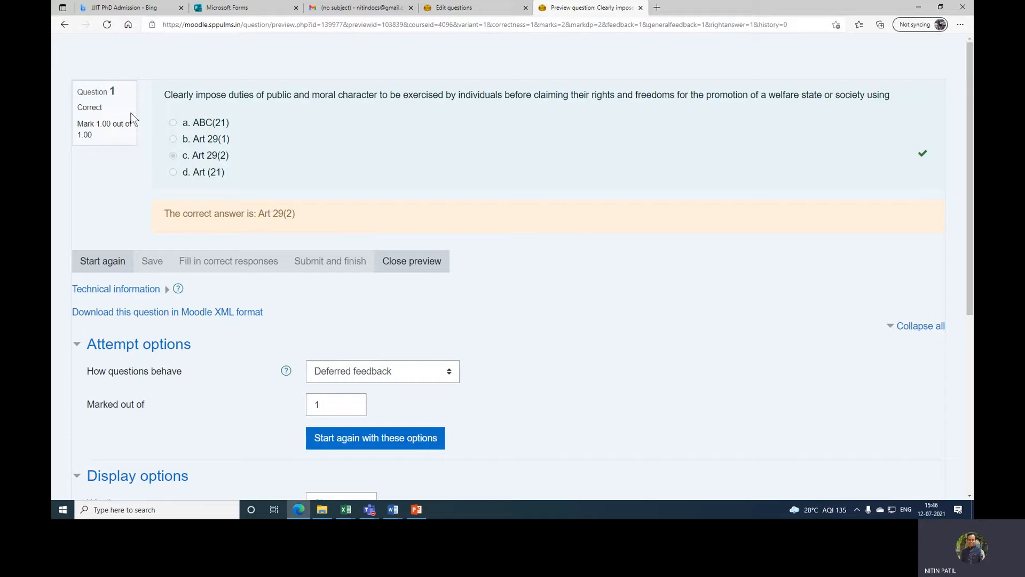
left_click(423, 263)
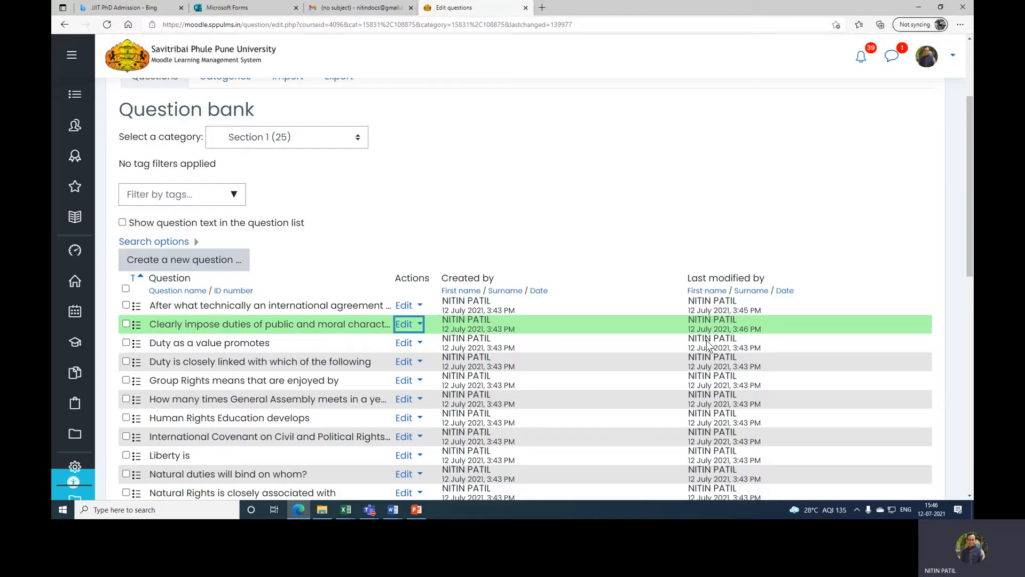
Open the question "Duty as a value promotes" for editing and set the grade of Choice 1, Good to Society, to -33.33333%
left_click(420, 343)
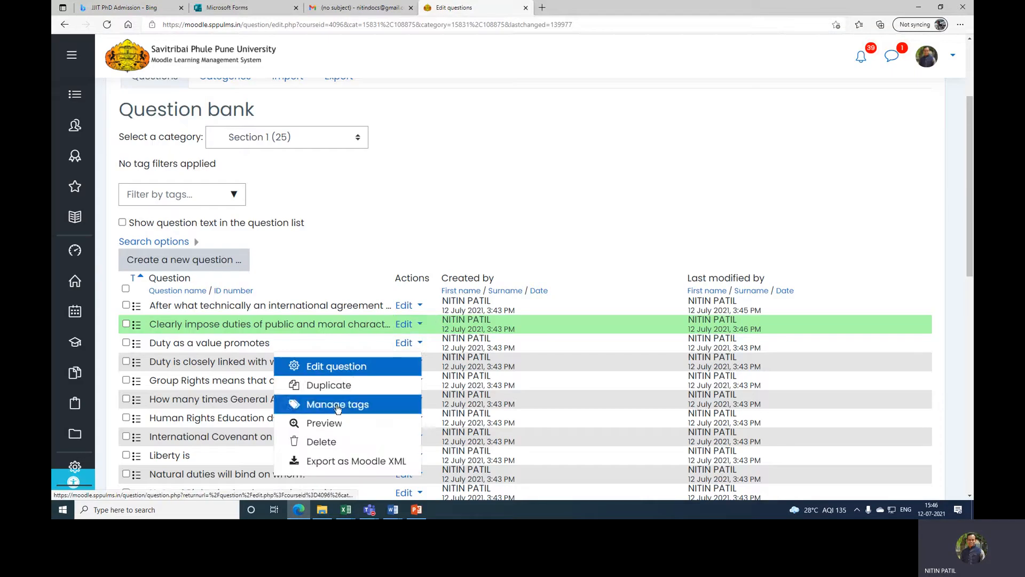
left_click(349, 367)
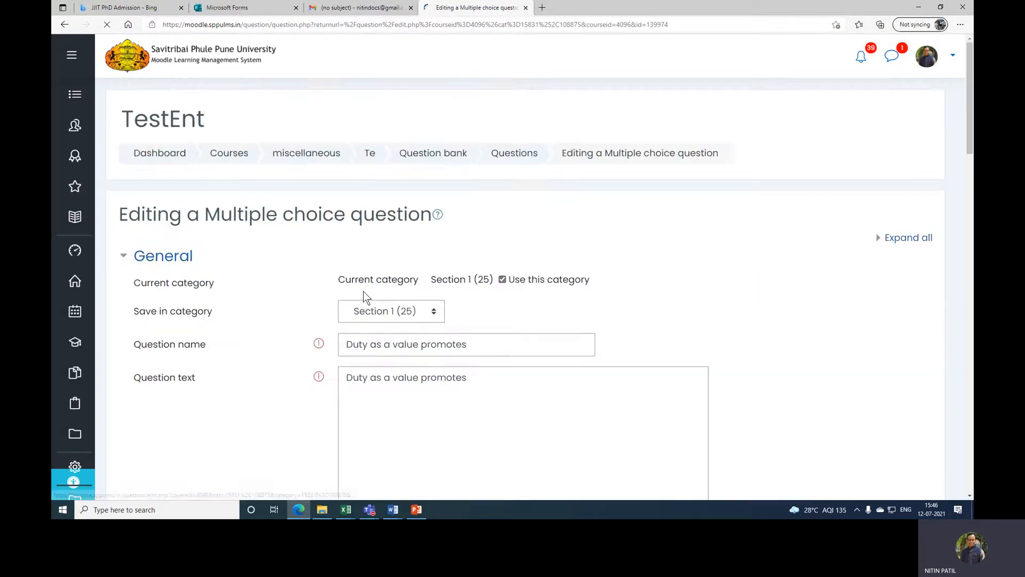
scroll(363, 290, "down", 10)
scroll(363, 291, "down", 7)
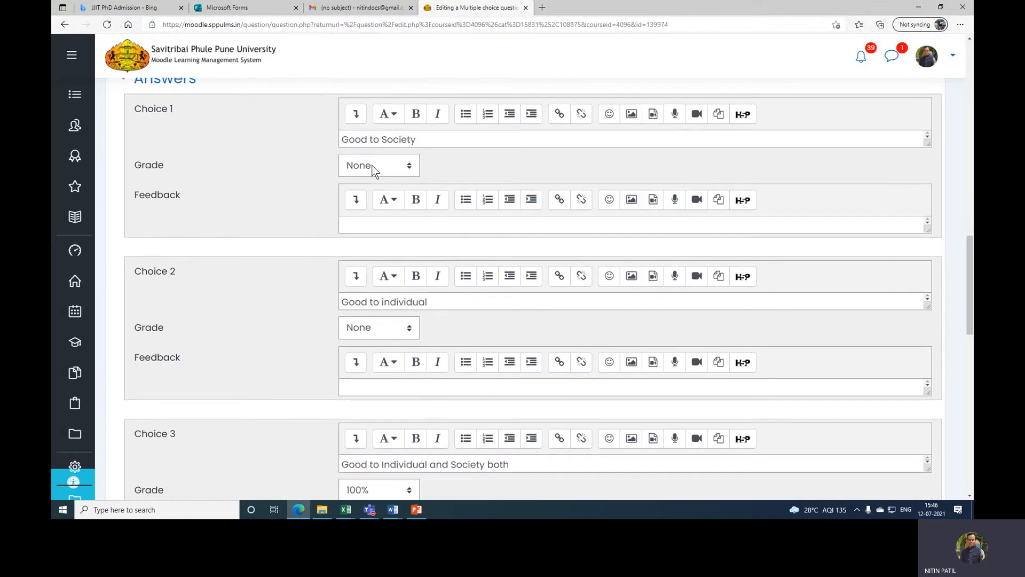
left_click(374, 170)
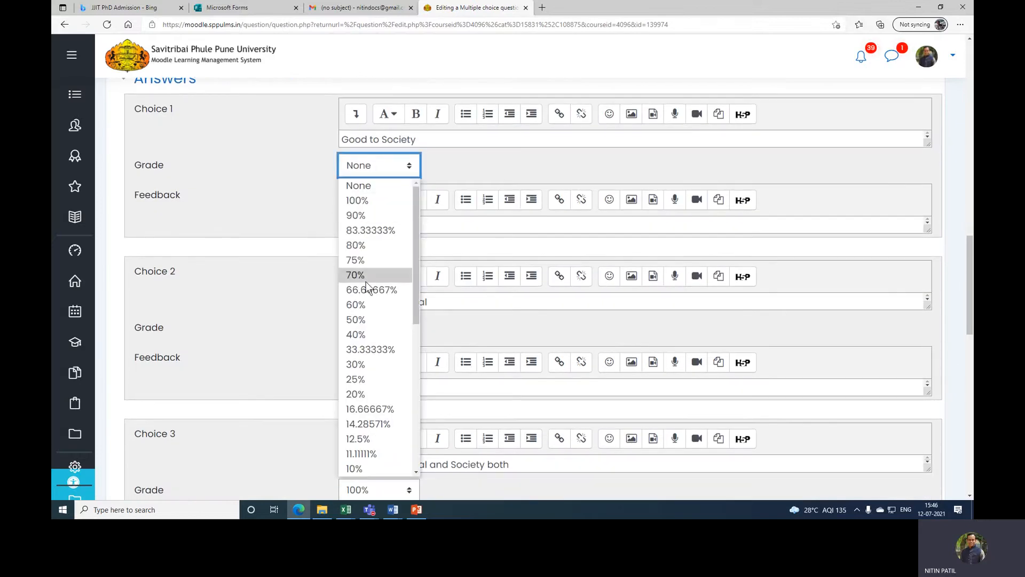
scroll(366, 281, "down", 5)
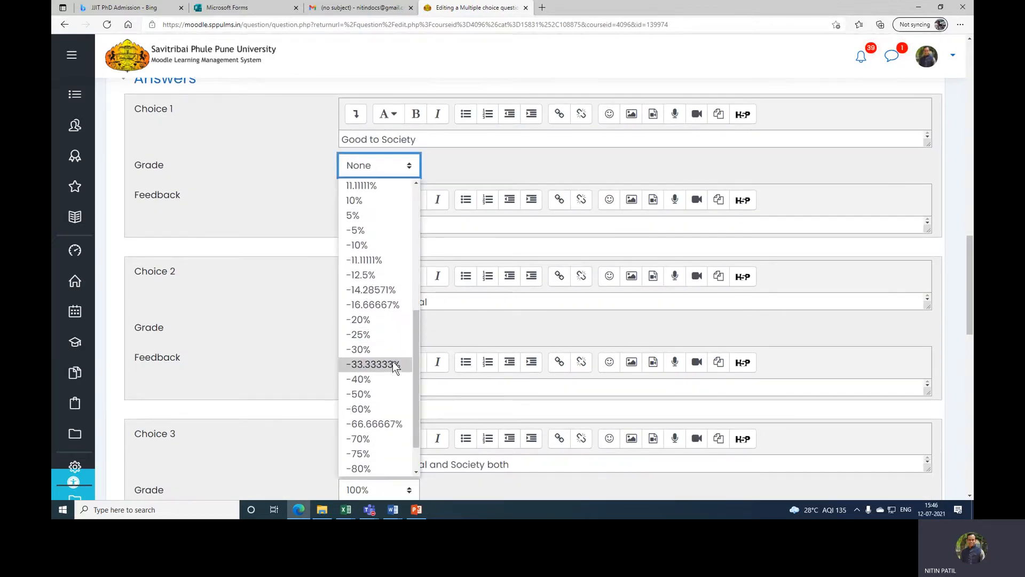
left_click(392, 363)
Set the grade of Choice 2, Good to individual, to -33.33333%
scroll(316, 266, "down", 3)
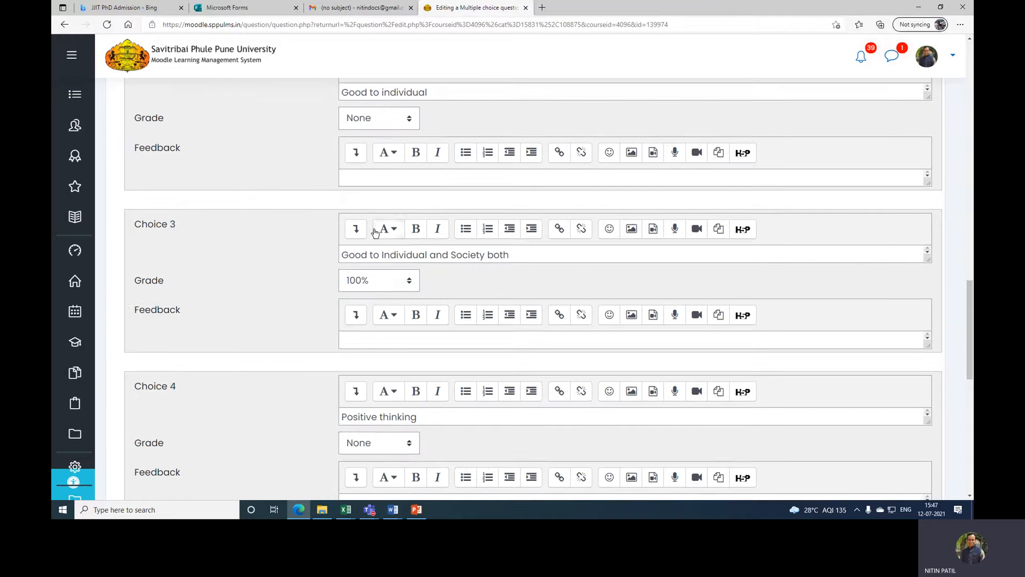
scroll(374, 230, "up", 1)
left_click(372, 188)
scroll(383, 342, "down", 5)
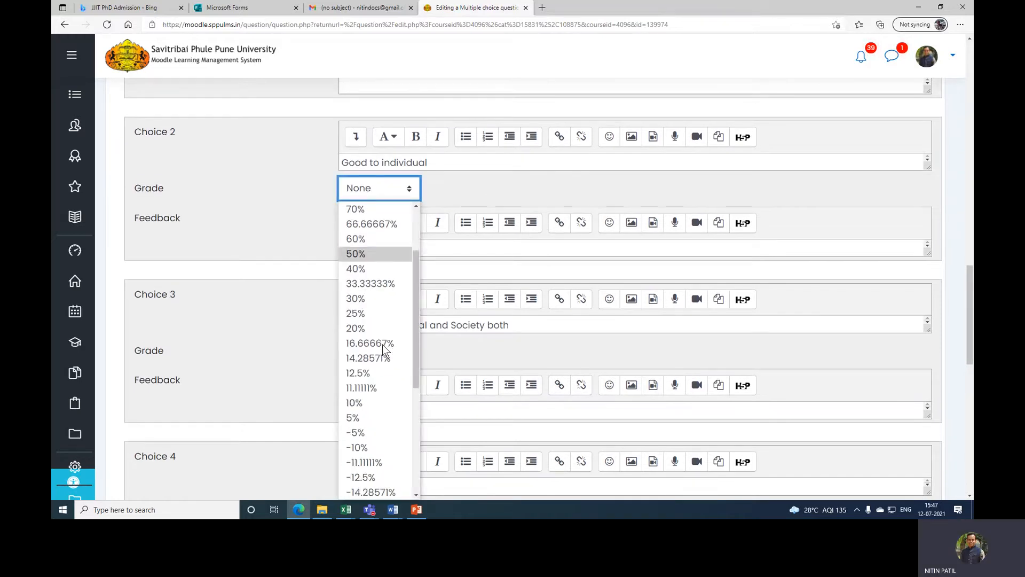
scroll(383, 345, "down", 1)
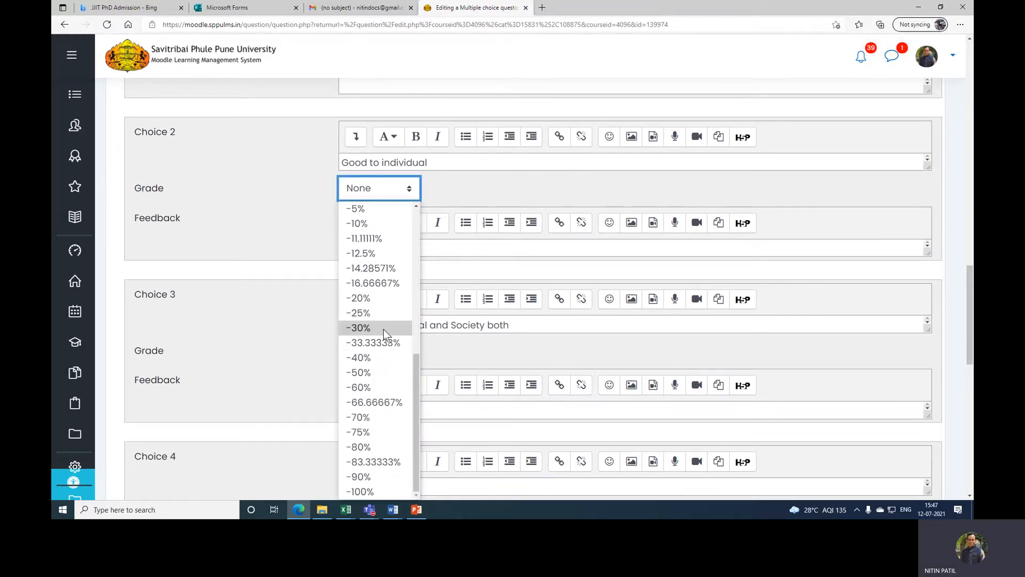
left_click(358, 341)
Set the grade of Choice 4, Positive thinking, to -33.33333% and save the changes to the question
scroll(290, 321, "down", 4)
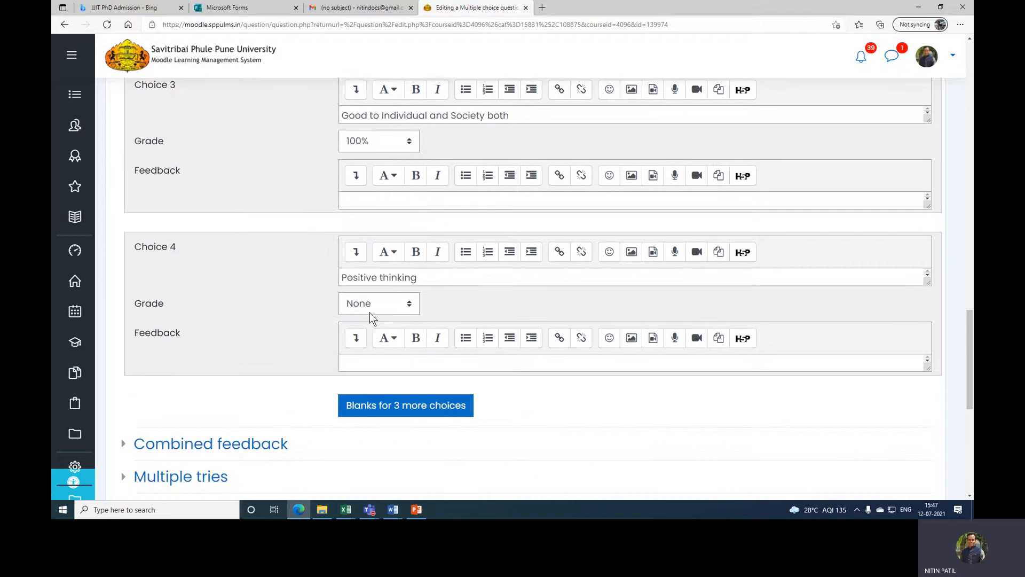
left_click(373, 304)
scroll(377, 211, "down", 5)
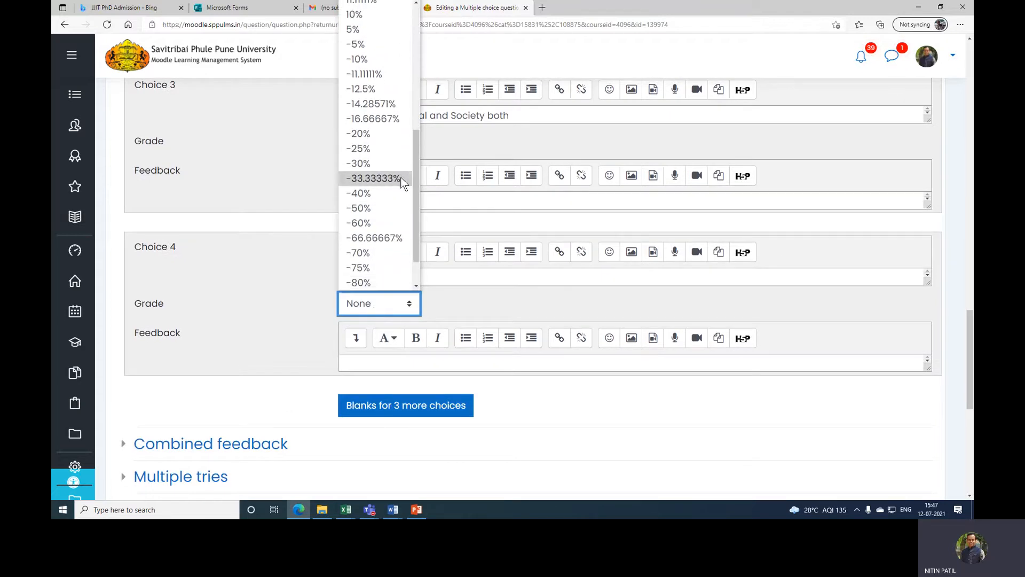
left_click(398, 182)
scroll(345, 393, "down", 5)
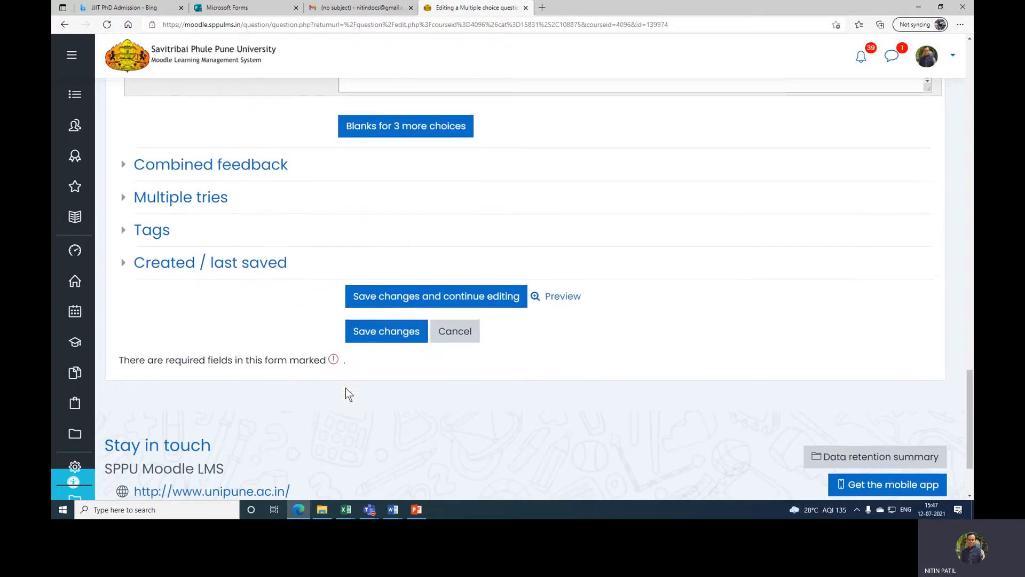
left_click(387, 330)
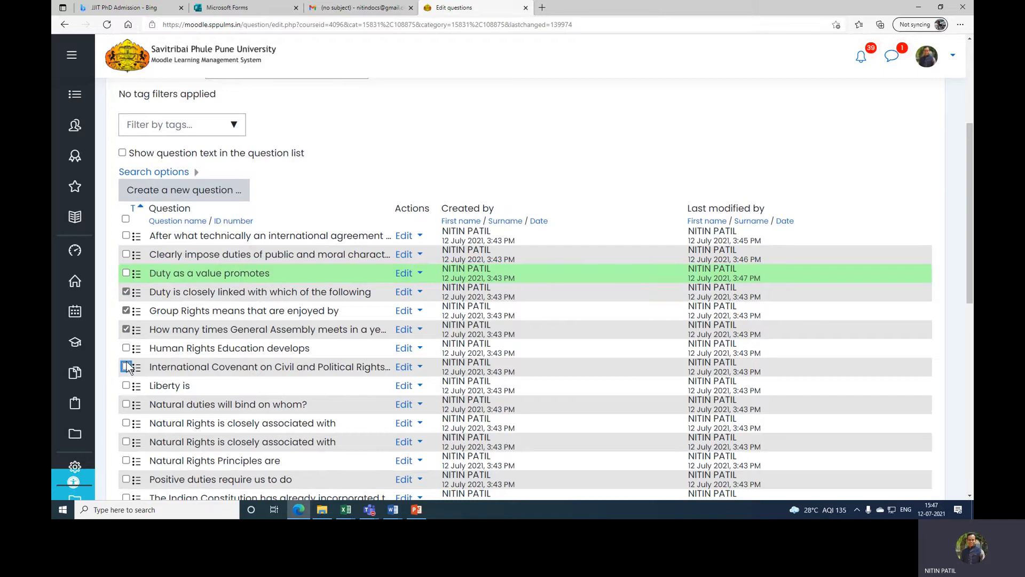
Select every question in Section 1 from "Duty is closely linked with which of the following" to the end of the list and delete them
left_click(126, 404)
left_click(126, 423)
left_click(126, 423)
scroll(130, 423, "down", 3)
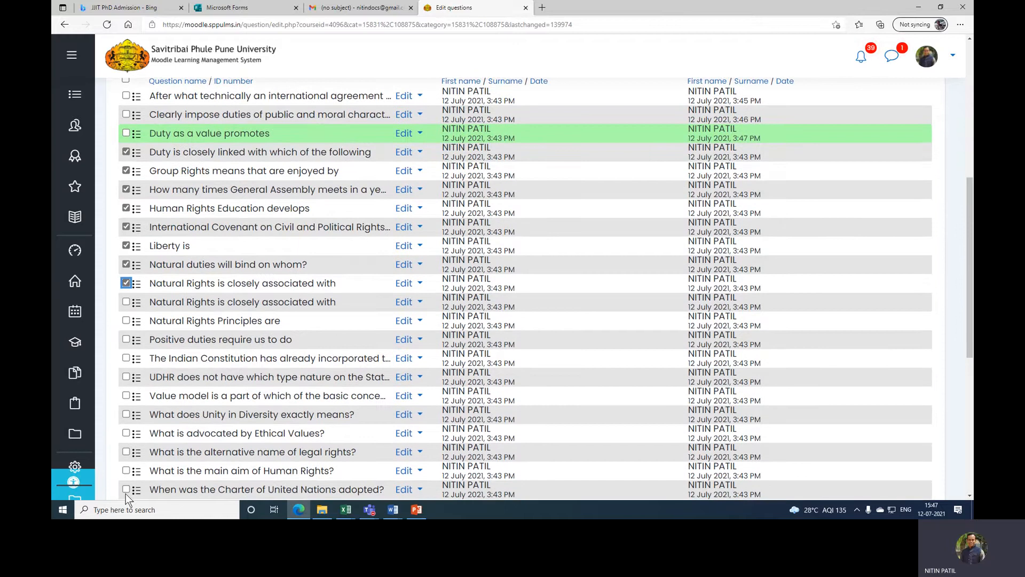
left_click(126, 470)
left_click(126, 452)
left_click(126, 433)
left_click(126, 414)
left_click(126, 395)
left_click(126, 376)
left_click(126, 357)
left_click(126, 302)
scroll(302, 291, "down", 7)
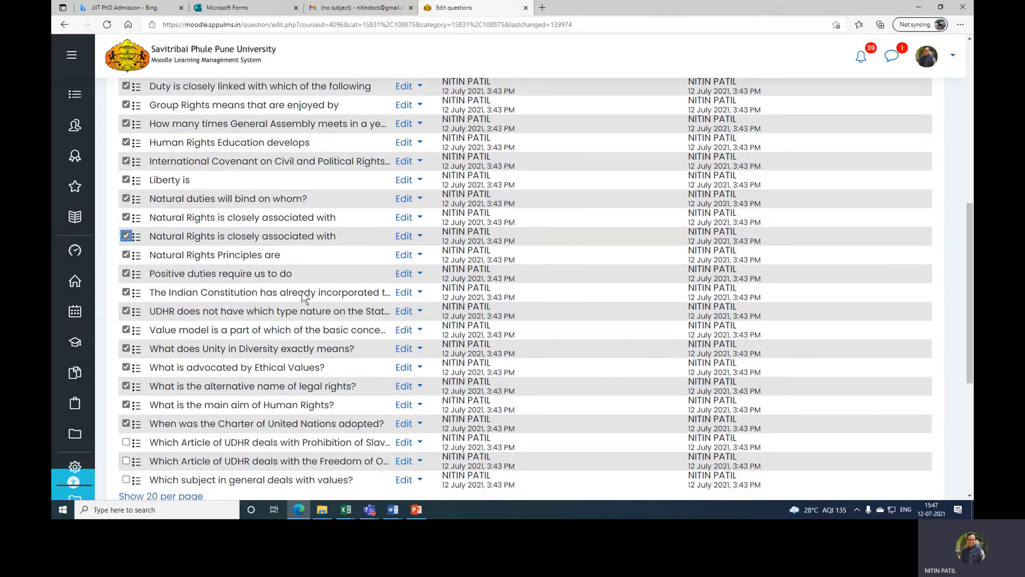
left_click(126, 162)
left_click(126, 180)
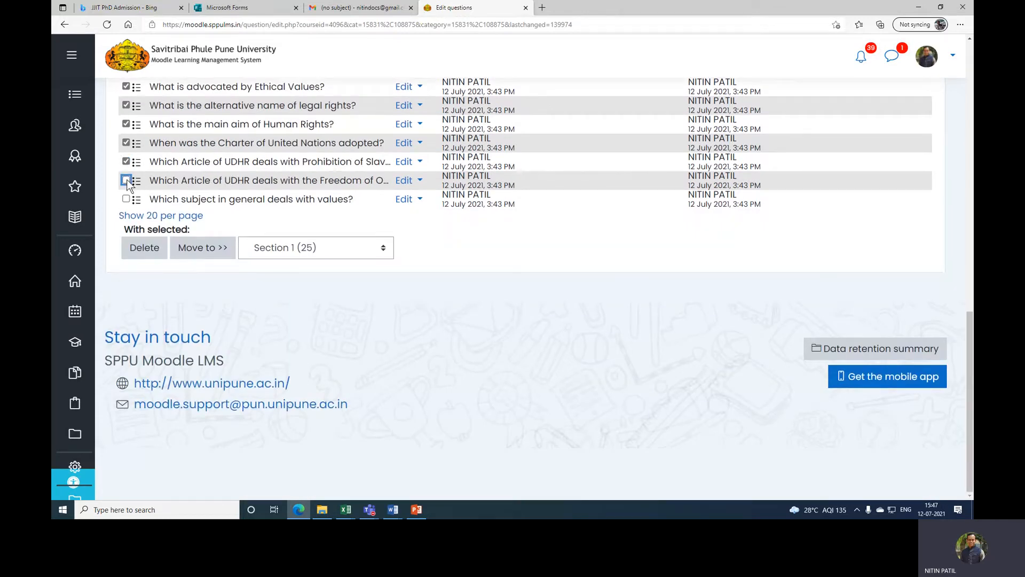
left_click(156, 247)
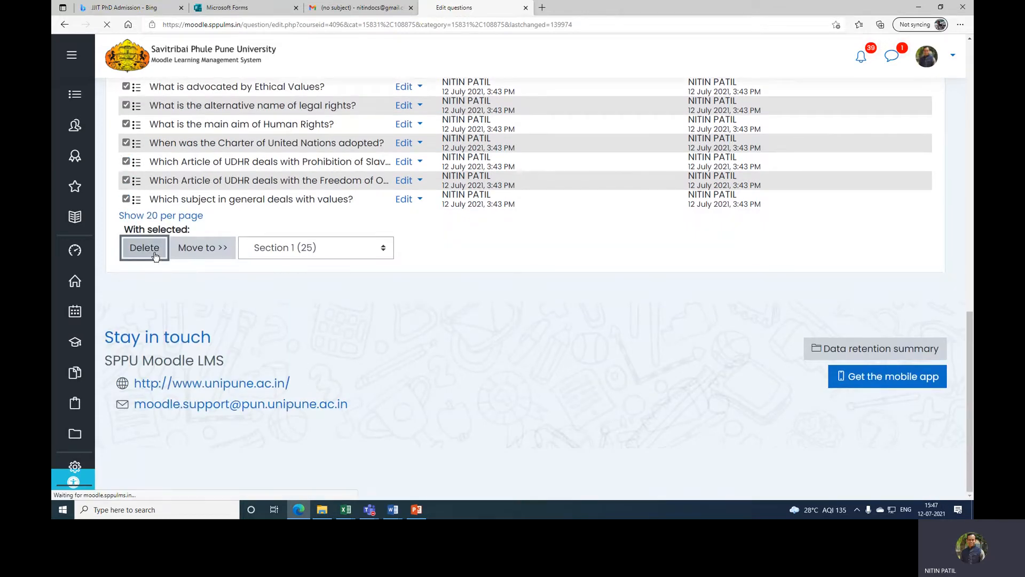
scroll(495, 291, "down", 2)
scroll(494, 291, "down", 5)
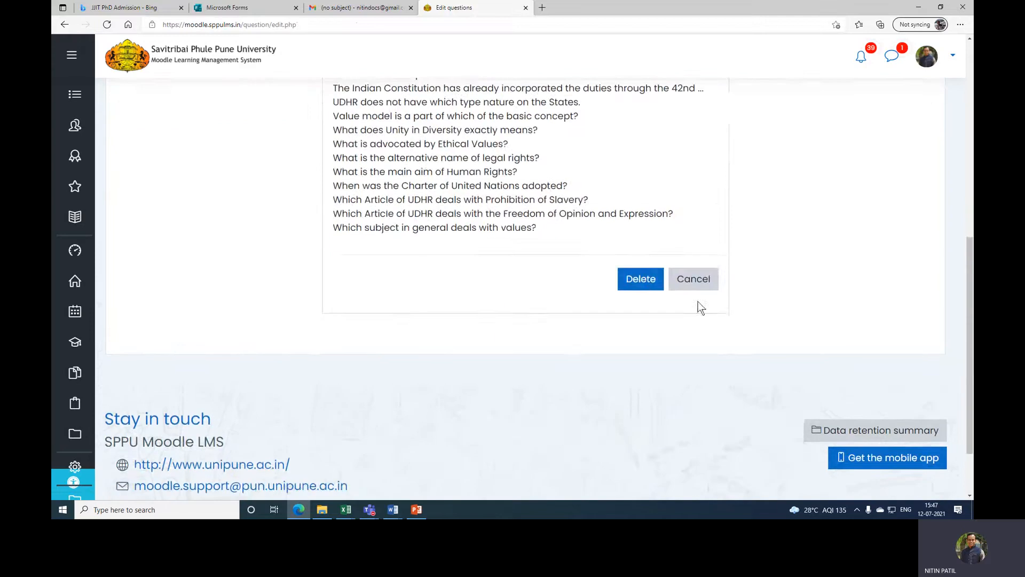
left_click(641, 278)
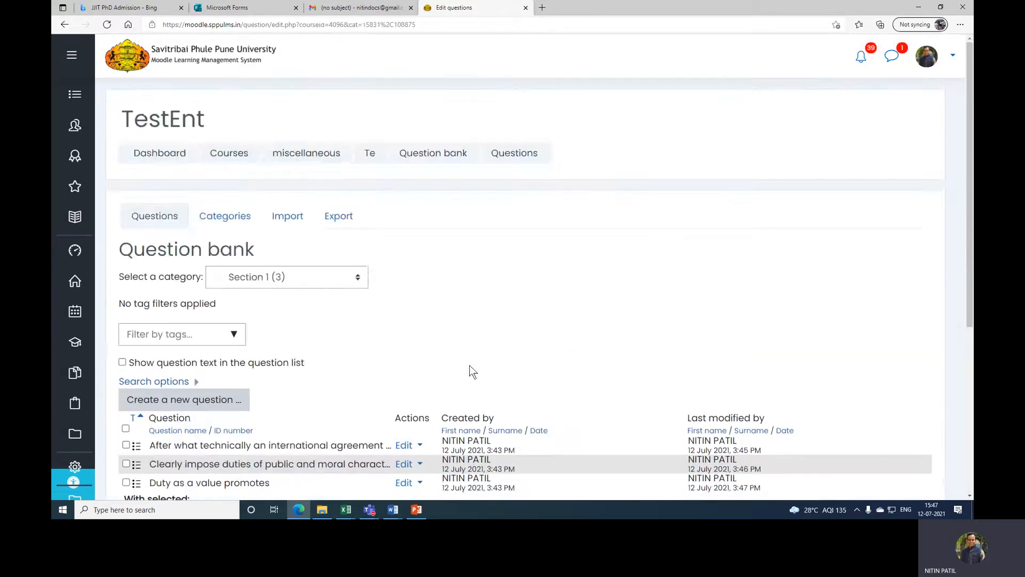
scroll(334, 297, "down", 4)
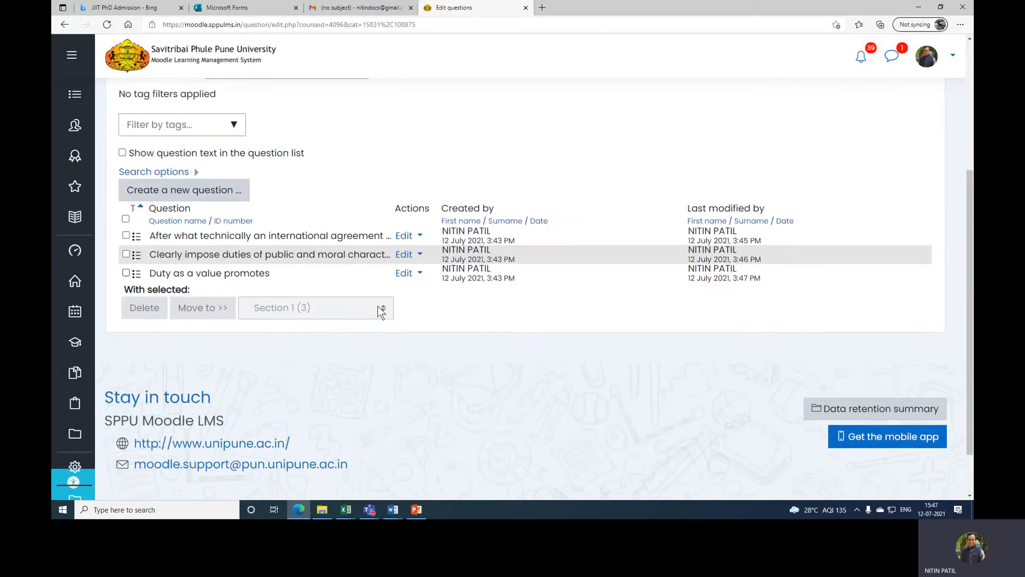
Check the question categories of the TestEnt course and return to the course page
scroll(373, 252, "up", 4)
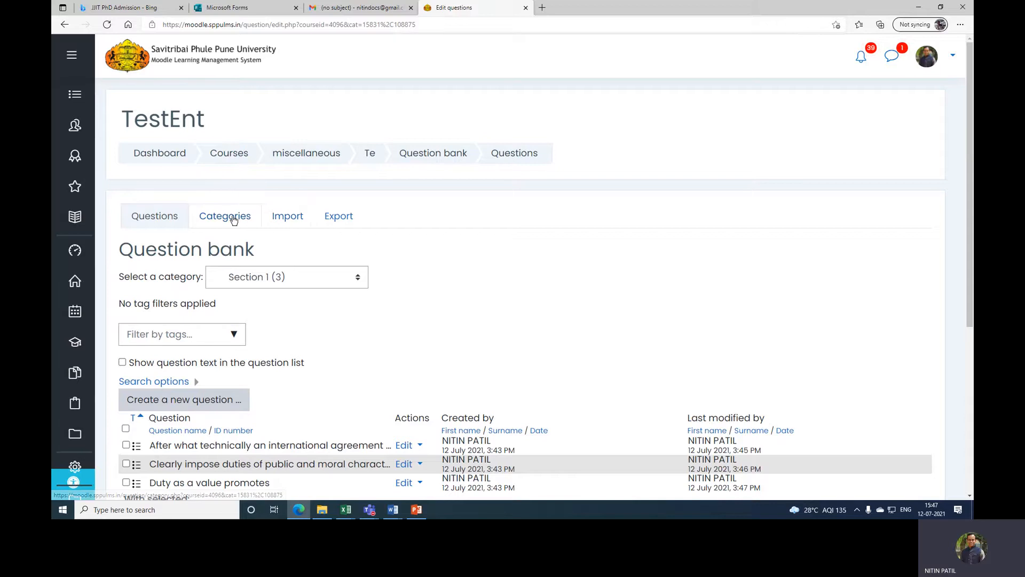
left_click(234, 217)
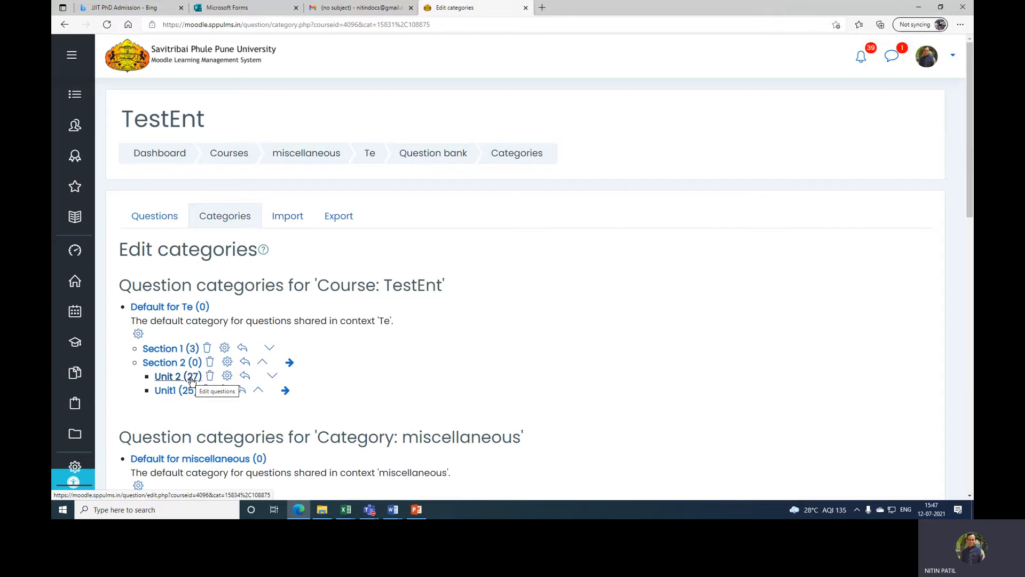
left_click(371, 155)
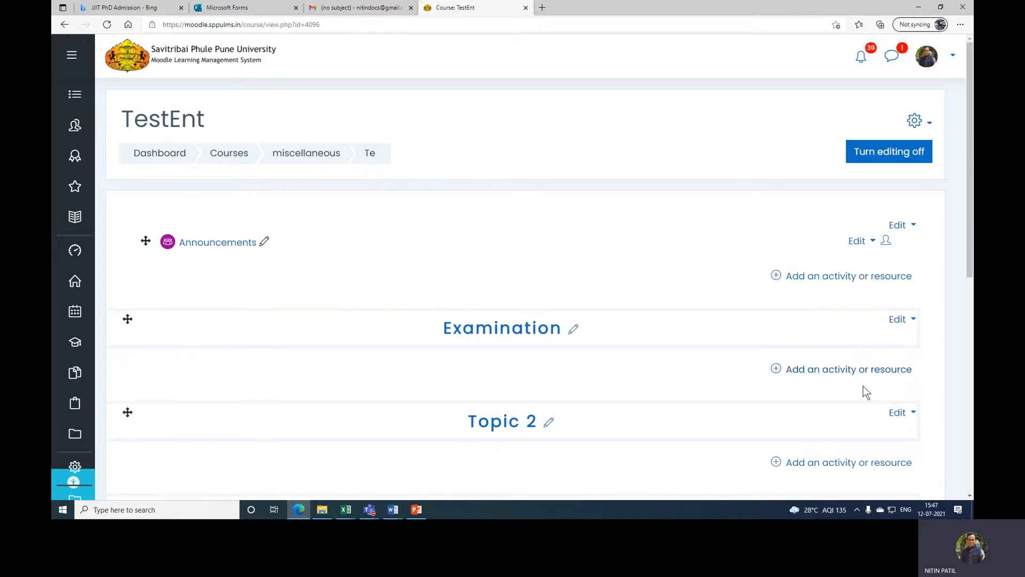
Add a Quiz activity to the Examination section and name it Qui1
left_click(786, 372)
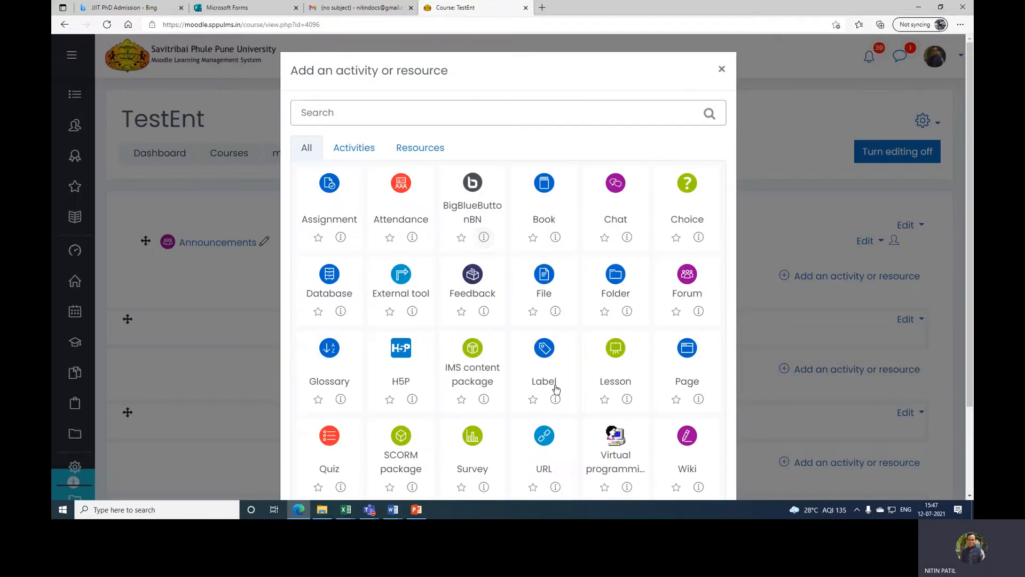
scroll(554, 388, "down", 2)
left_click(329, 380)
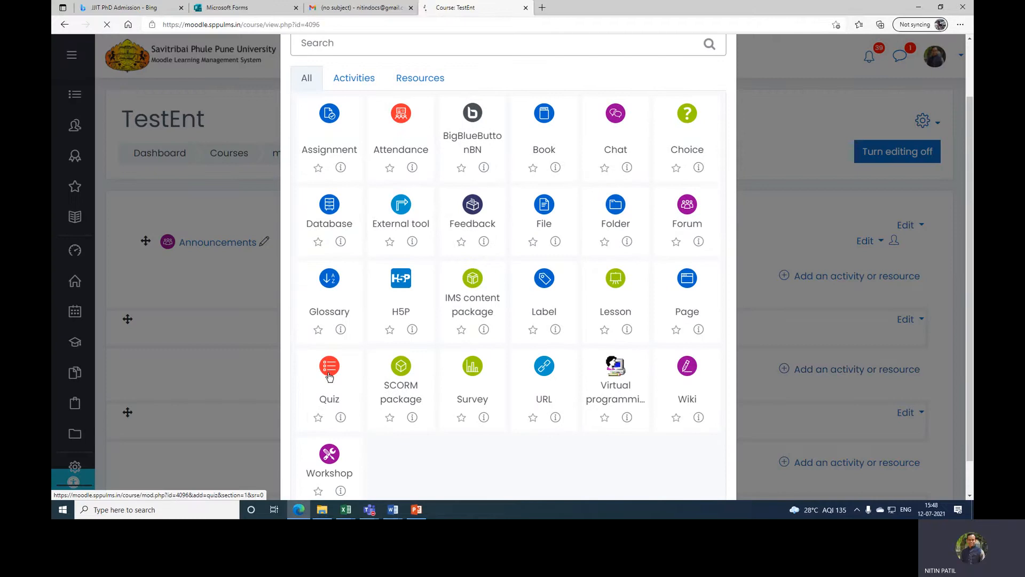
left_click(357, 282)
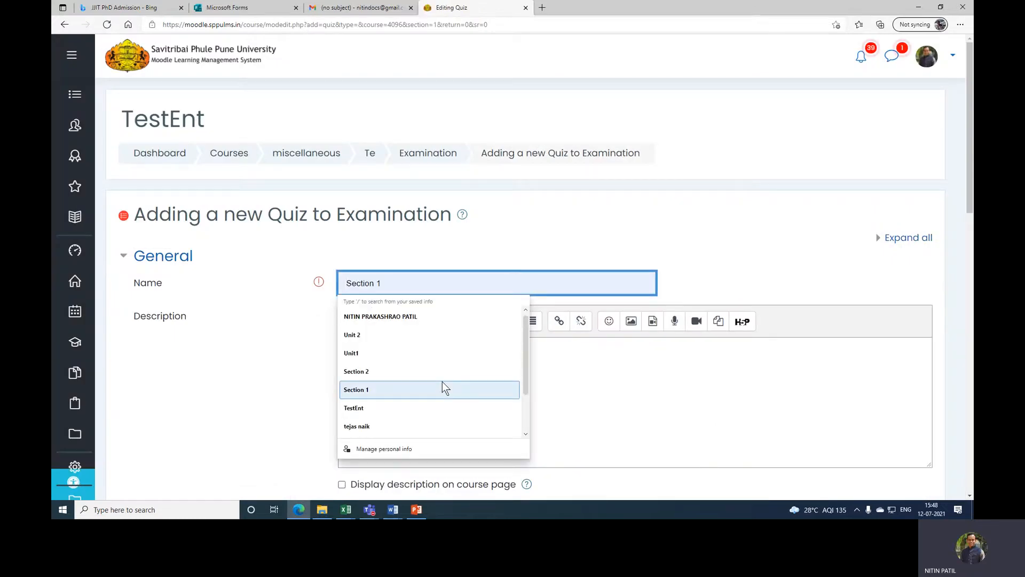
type("Quiz")
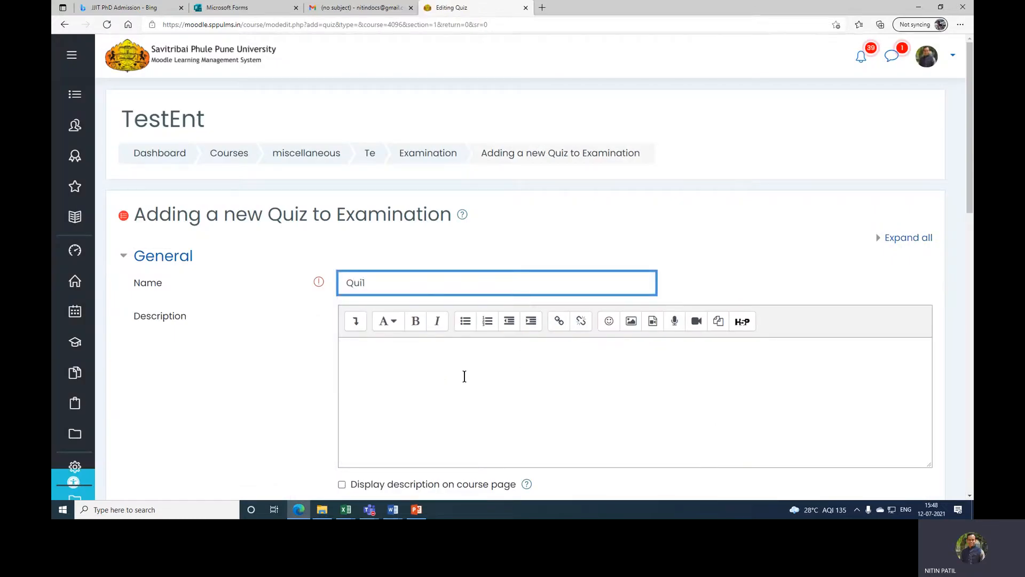
scroll(463, 374, "down", 4)
left_click(342, 274)
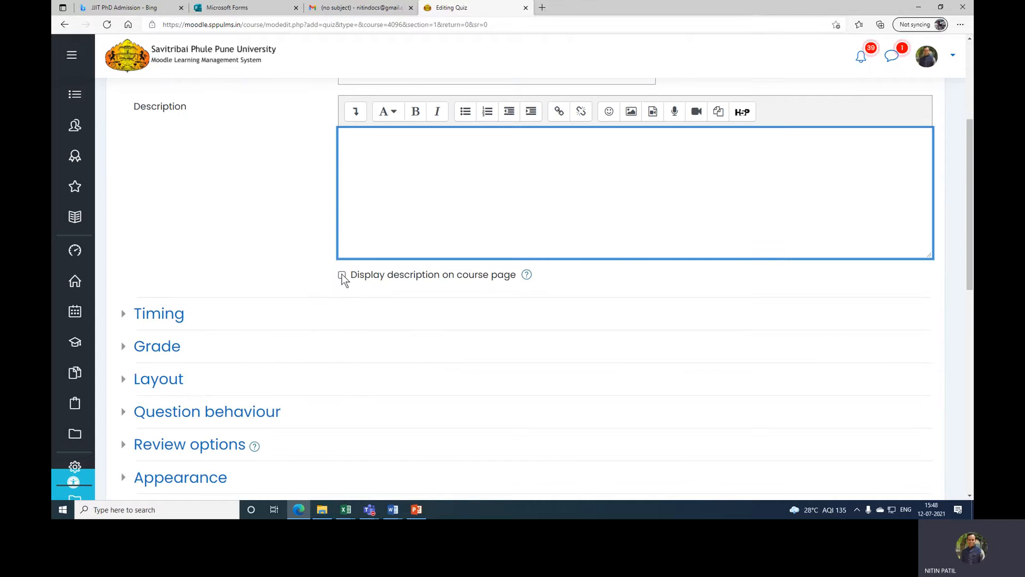
left_click(342, 274)
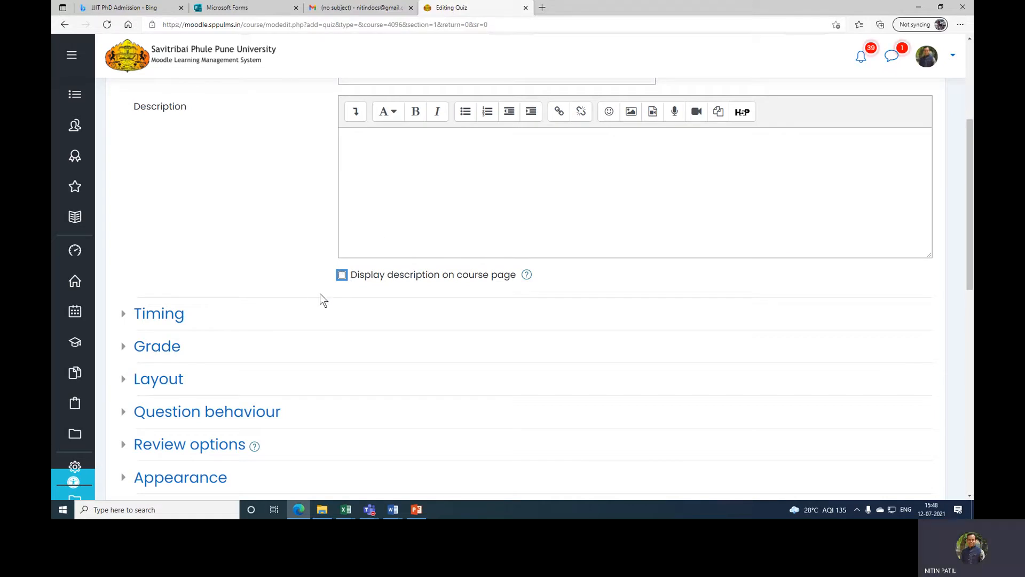
Write the quiz description lines "This exam contains 2 sections" and "Section 1 contains 3 questions of 1 mark each"
left_click(382, 154)
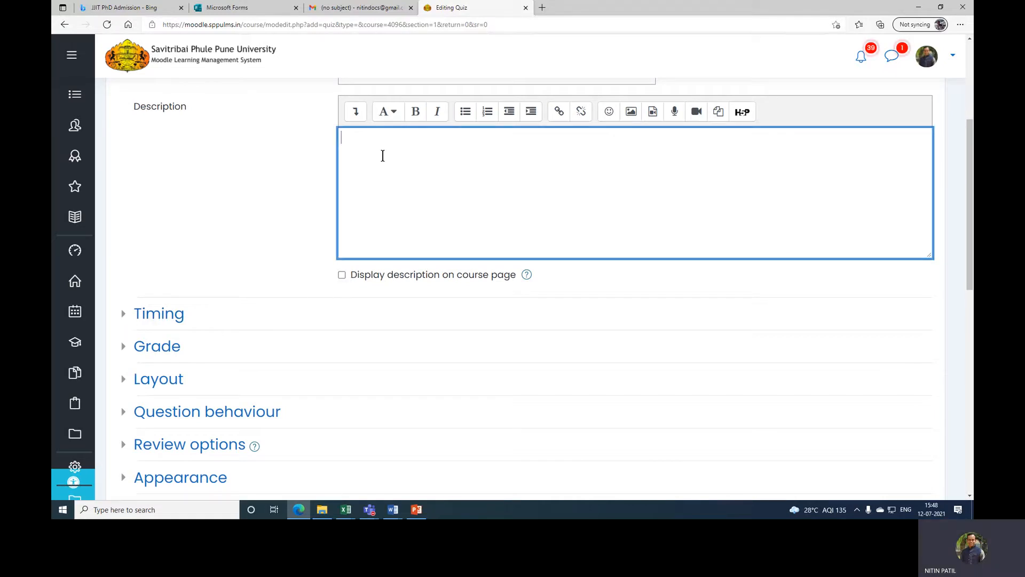
type("This exam")
key("BackSpace")
key("BackSpace")
type("am contains 2")
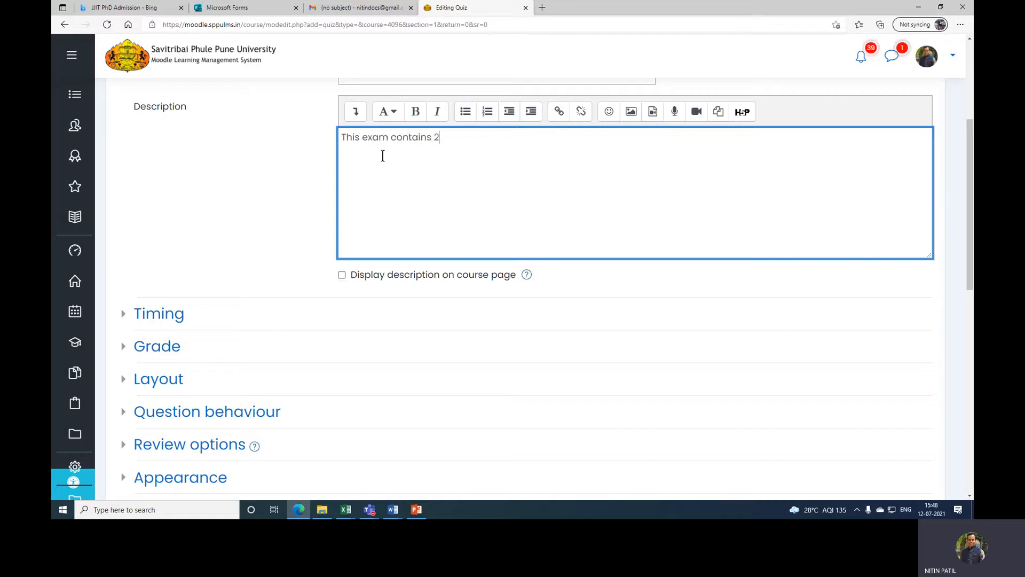
type(" sections Section 1 contains")
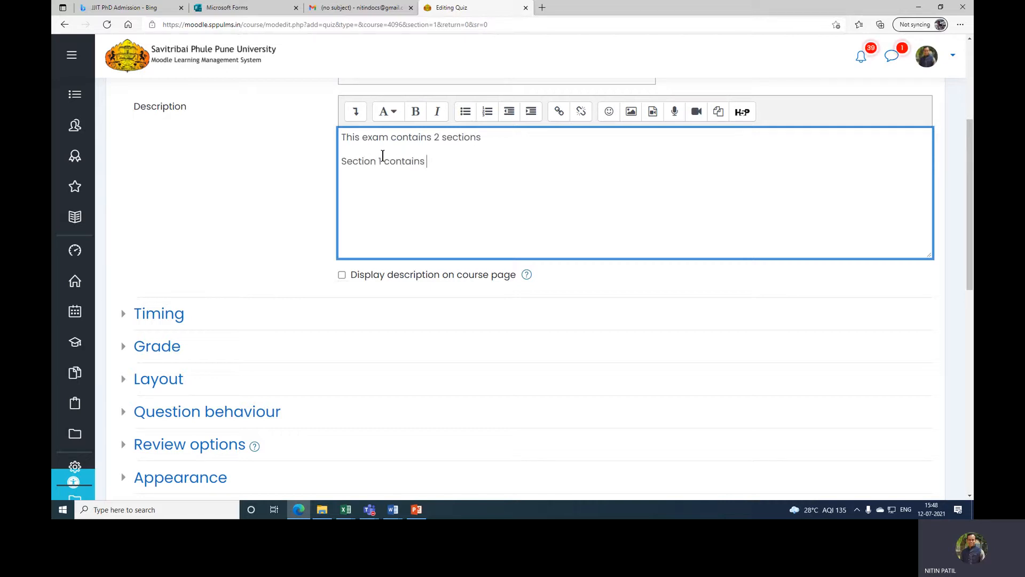
type(" 3 questions of 1 mark each")
key("Return")
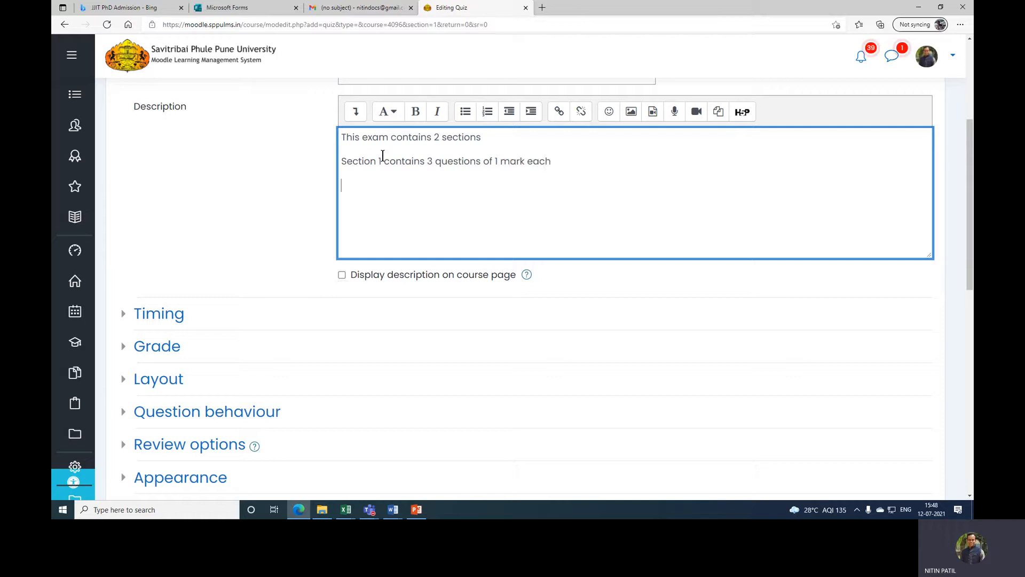
Add the description line "section 2 contains 40 questions of 2 marks each"
type("section 2 contains")
type("40 q")
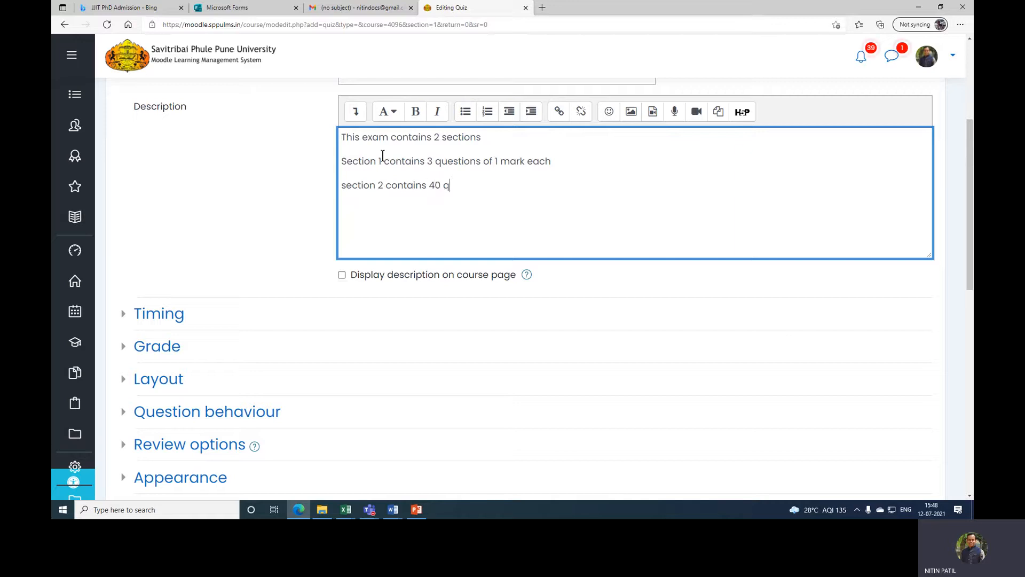
type("uestions of 2 marks each")
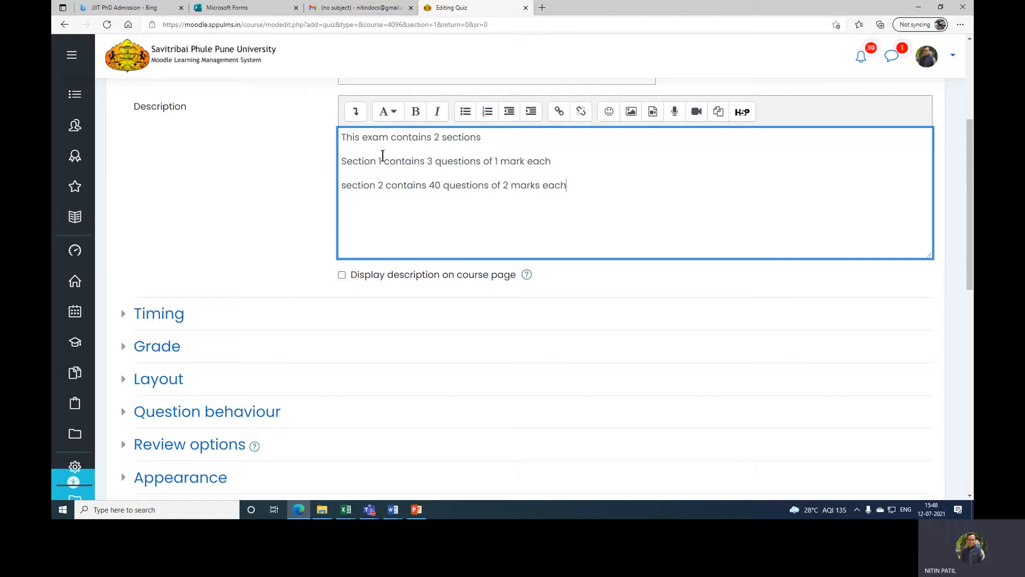
Enable the quiz's opening and closing dates in the timing settings and set the opening time to 09:00
left_click(123, 314)
left_click(627, 343)
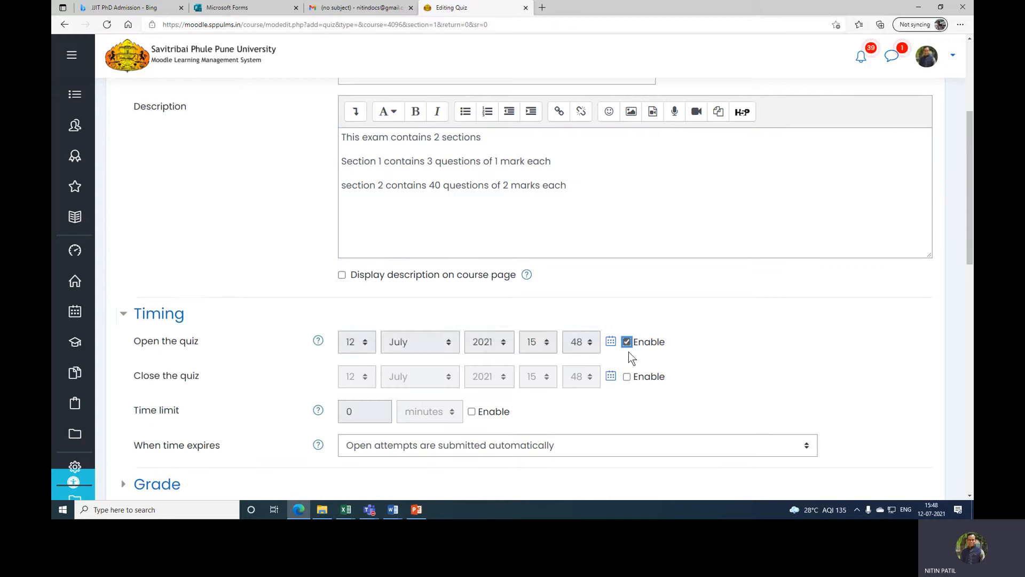
left_click(626, 377)
left_click(539, 343)
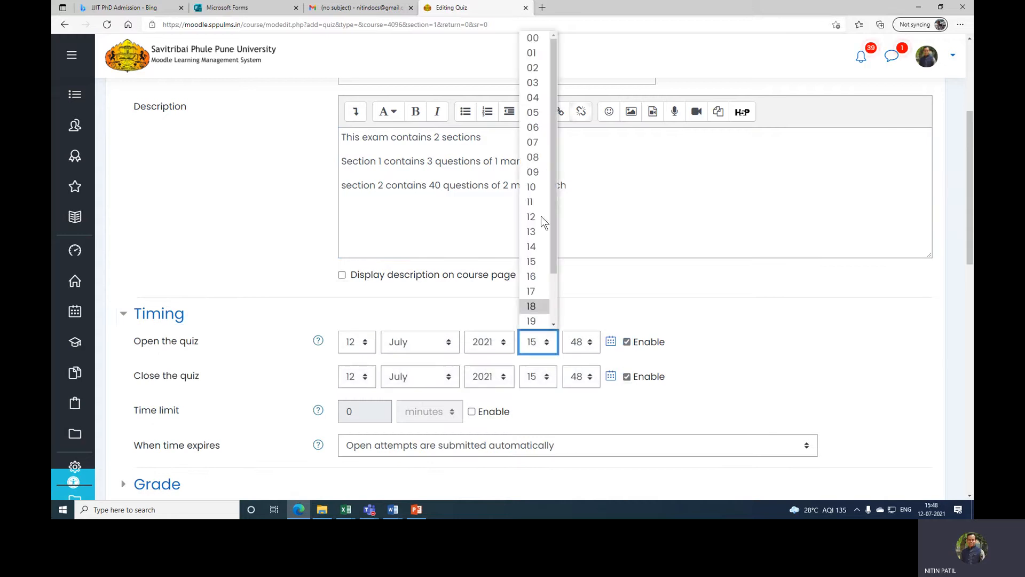
left_click(533, 173)
left_click(587, 344)
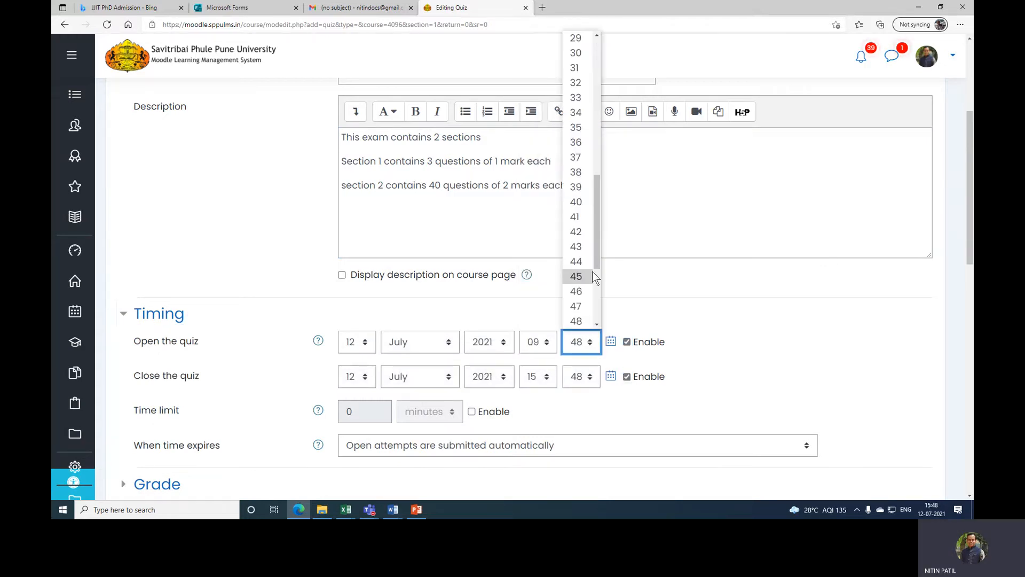
scroll(595, 277, "up", 8)
left_click(572, 38)
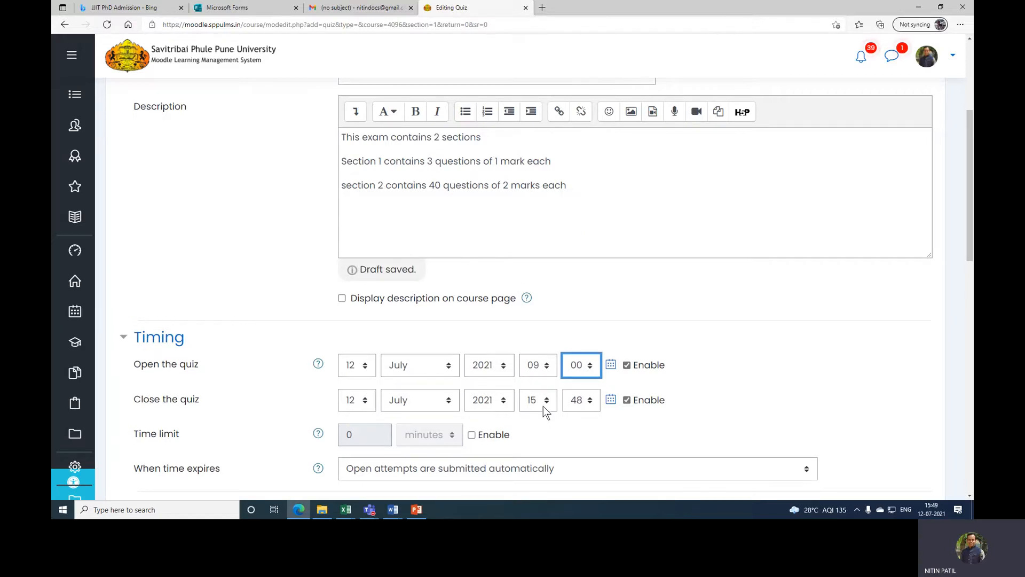
Set the quiz's closing time to 13:00
left_click(543, 406)
left_click(537, 284)
left_click(588, 402)
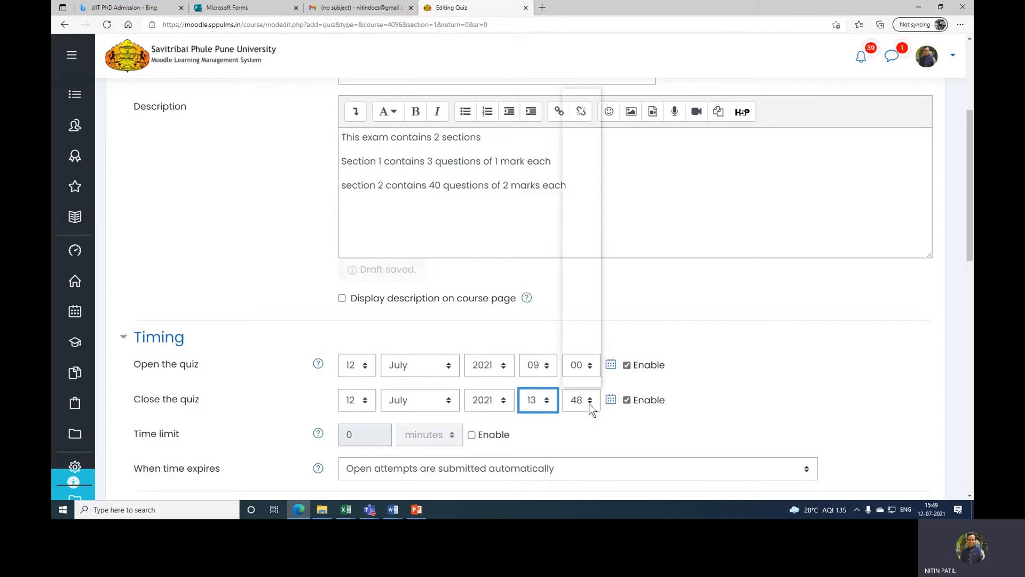
scroll(590, 309, "up", 4)
scroll(590, 283, "up", 5)
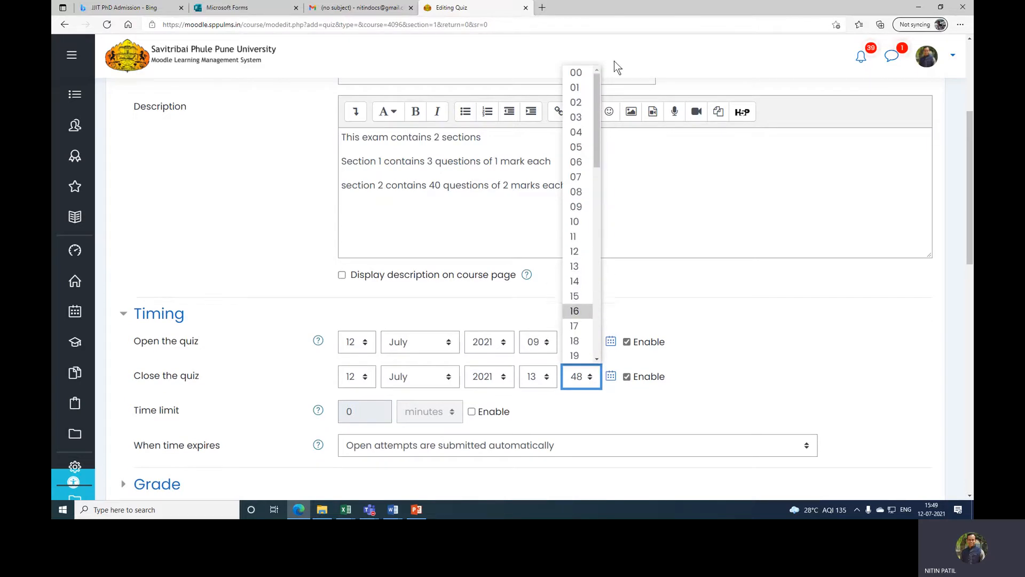
left_click(579, 70)
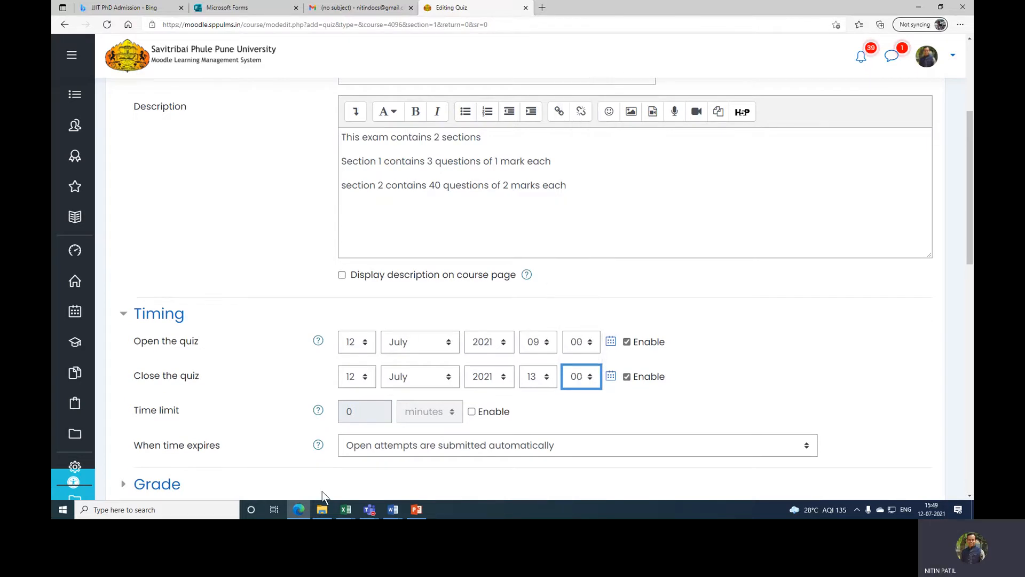
Enable the quiz's time limit and set it to 60 minutes
left_click(471, 412)
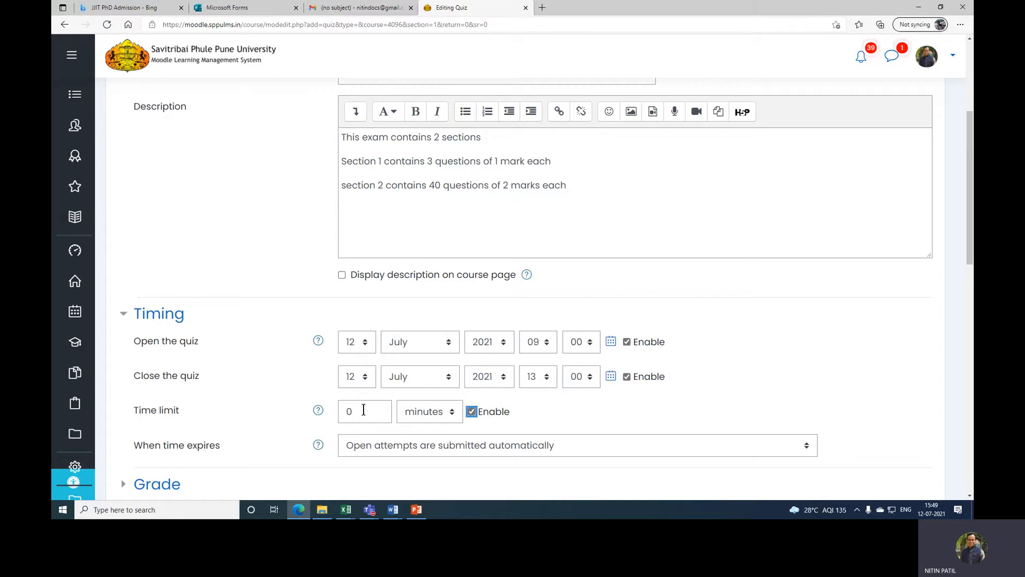
double_click(363, 410)
type("60")
scroll(450, 338, "down", 4)
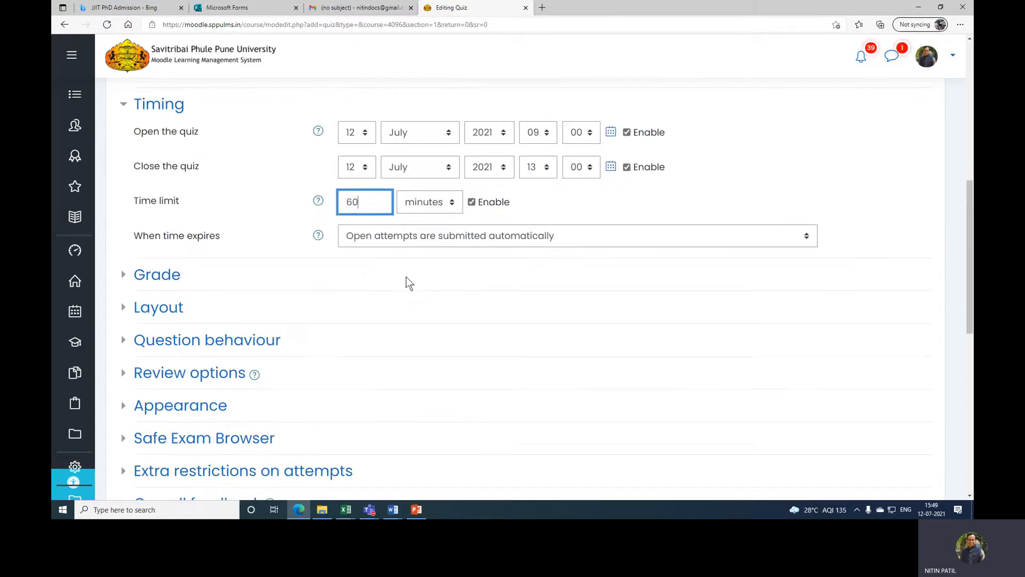
Limit the quiz to 1 allowed attempt in the grade settings
left_click(121, 274)
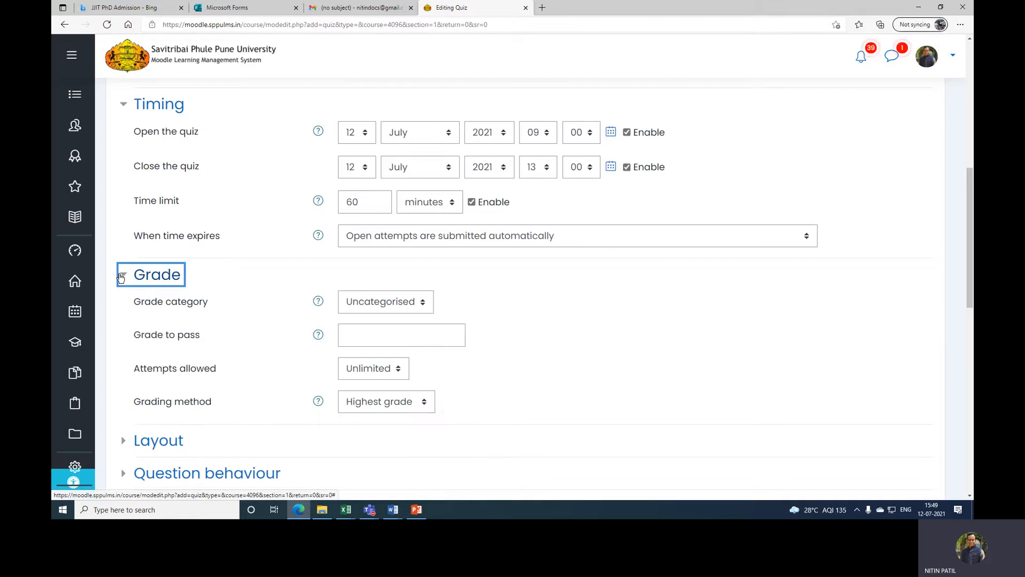
left_click(374, 369)
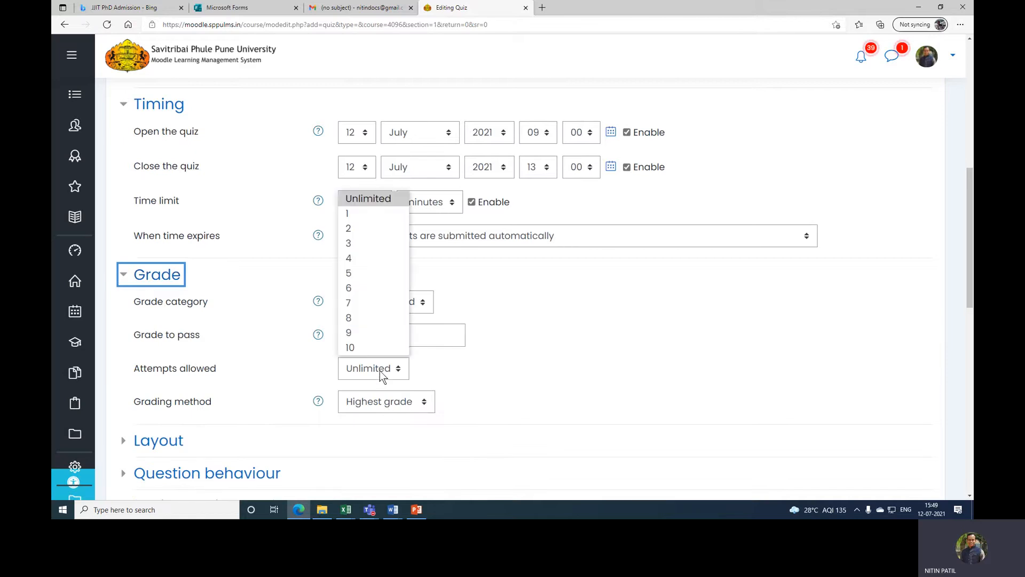
left_click(361, 209)
left_click(596, 353)
Disable all seven review options for the period immediately after the attempt
scroll(534, 368, "down", 3)
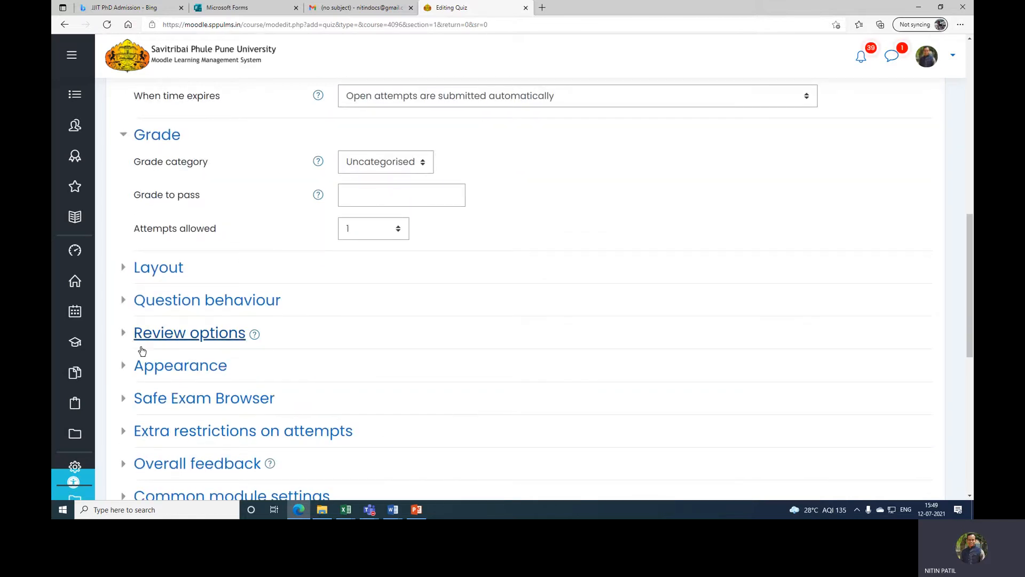
left_click(123, 336)
scroll(448, 379, "down", 4)
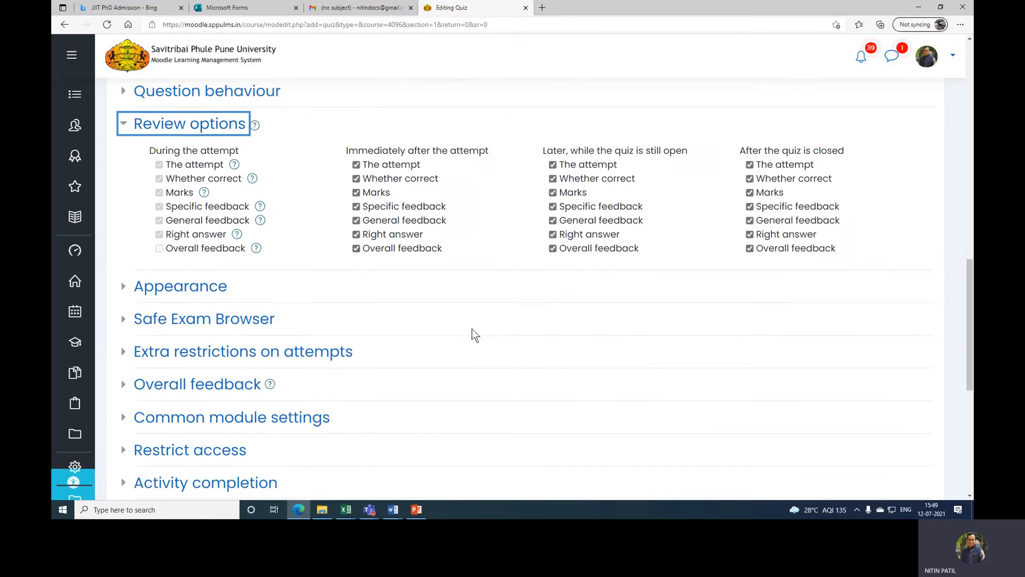
left_click(356, 248)
left_click(356, 234)
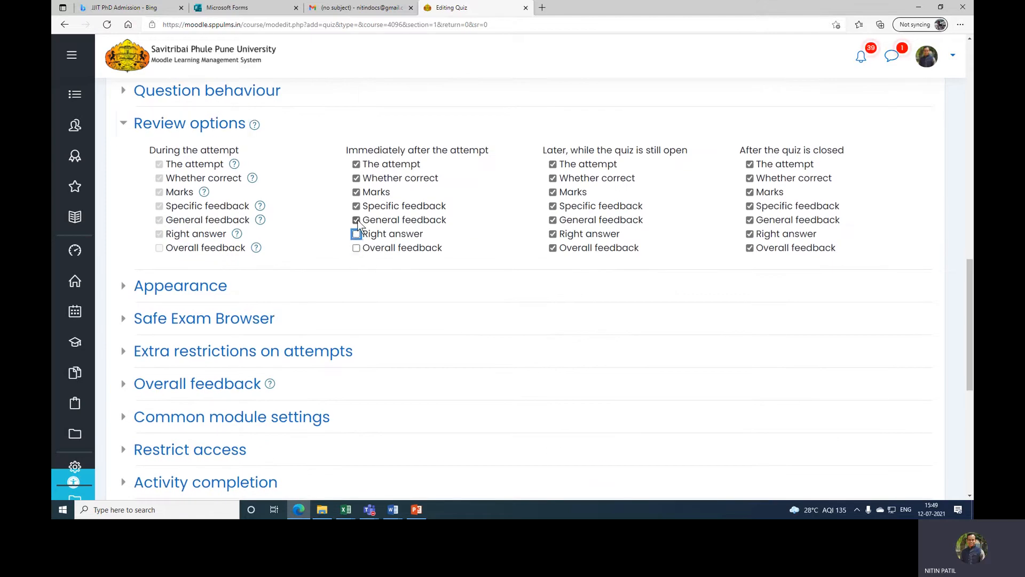
left_click(356, 220)
left_click(356, 205)
left_click(356, 192)
left_click(356, 178)
left_click(356, 164)
Disable all review options for the period later, while the quiz is still open
left_click(552, 247)
left_click(552, 234)
left_click(553, 220)
left_click(552, 206)
left_click(553, 191)
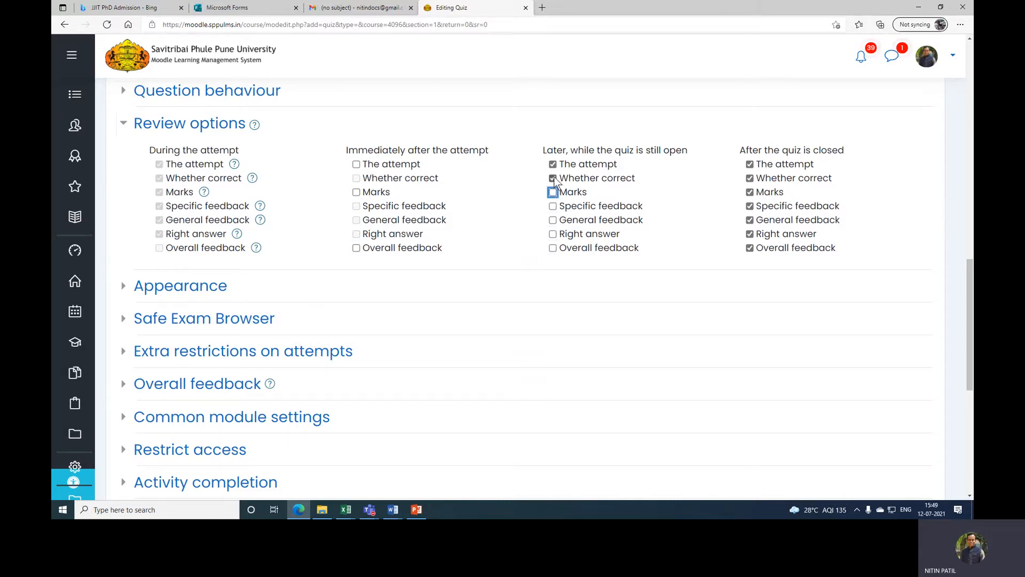
left_click(552, 177)
left_click(553, 164)
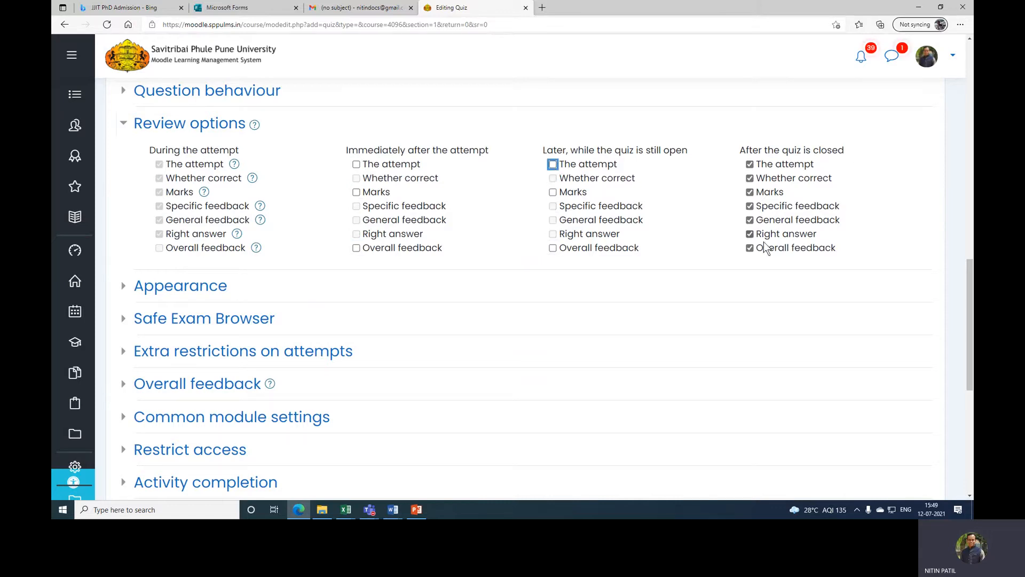
Disable all review options for the period after the quiz is closed
left_click(750, 248)
left_click(749, 234)
left_click(750, 220)
left_click(749, 206)
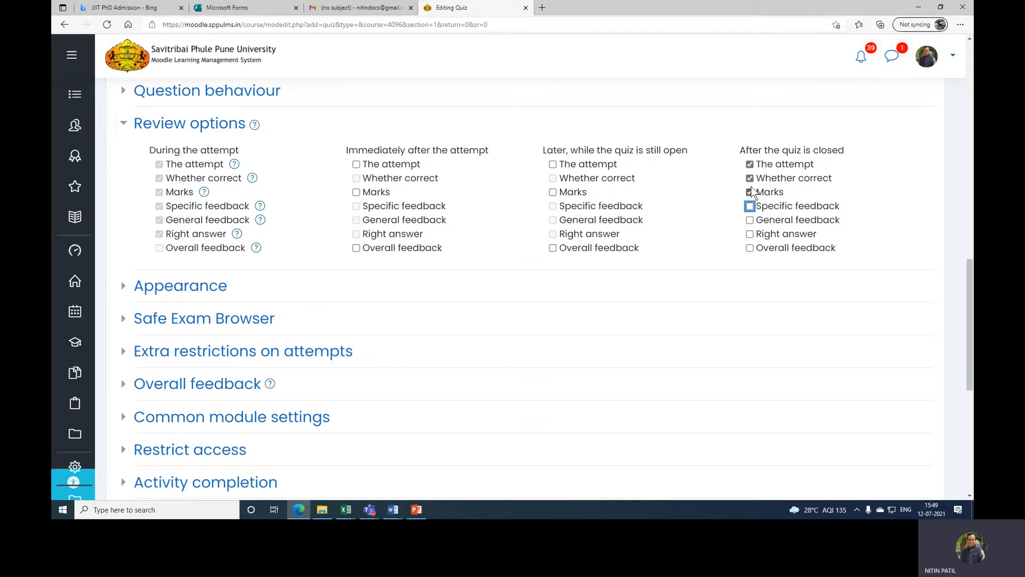
left_click(750, 192)
left_click(750, 164)
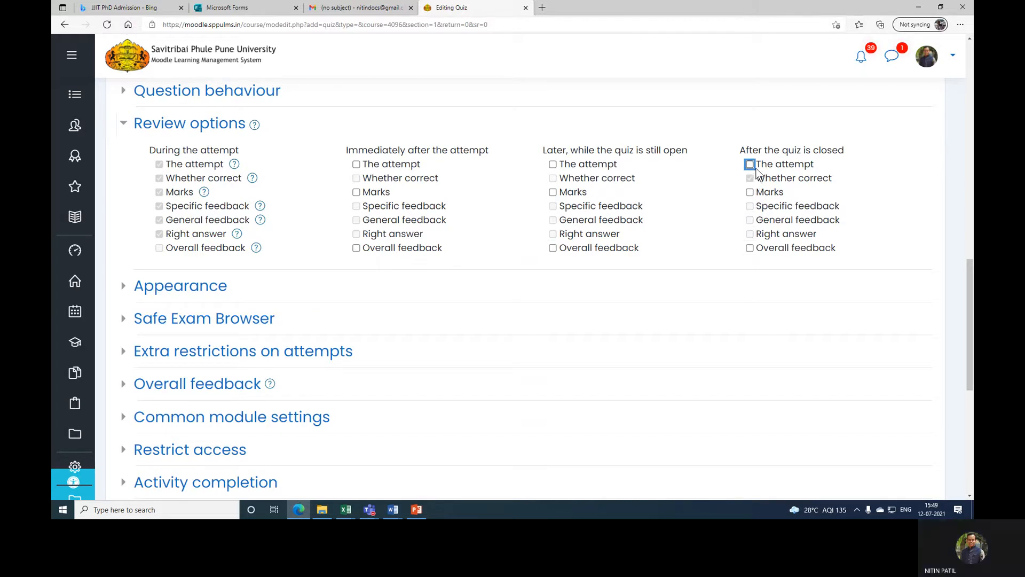
left_click(749, 164)
left_click(762, 182)
left_click(750, 164)
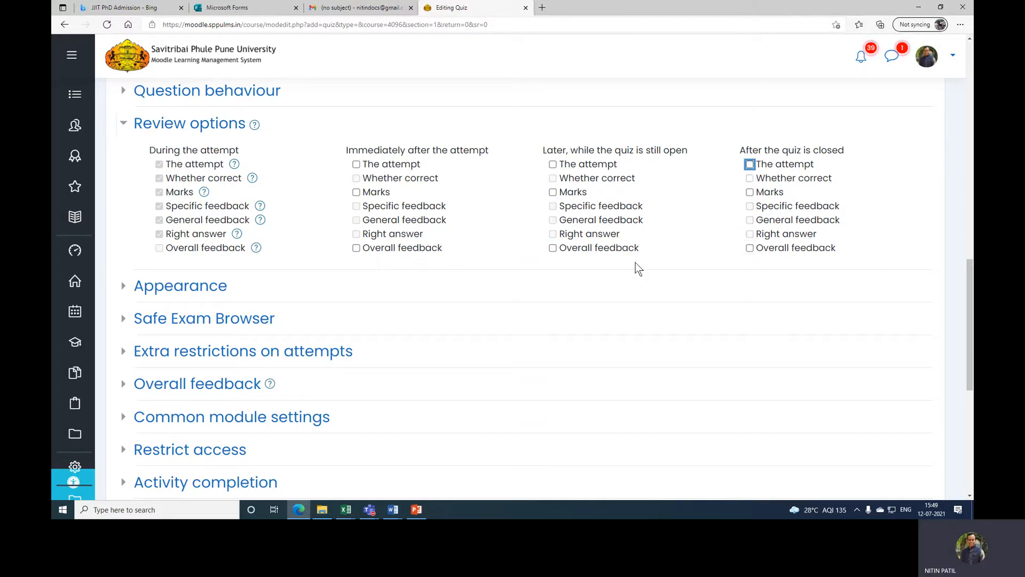
Set the webcam identity validation under the extra restrictions to "must be acknowledged before starting an attempt"
scroll(637, 269, "down", 2)
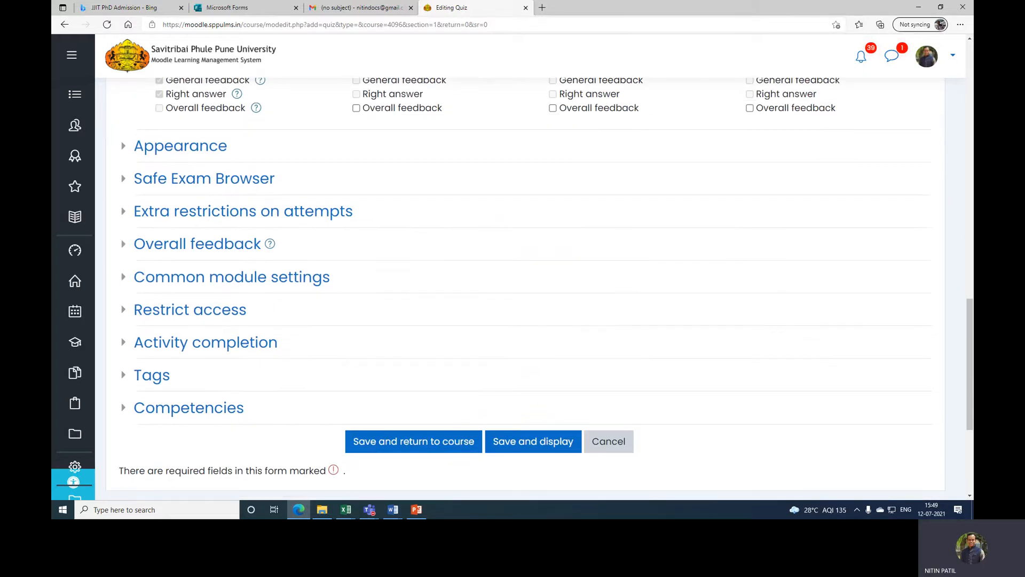
left_click(124, 214)
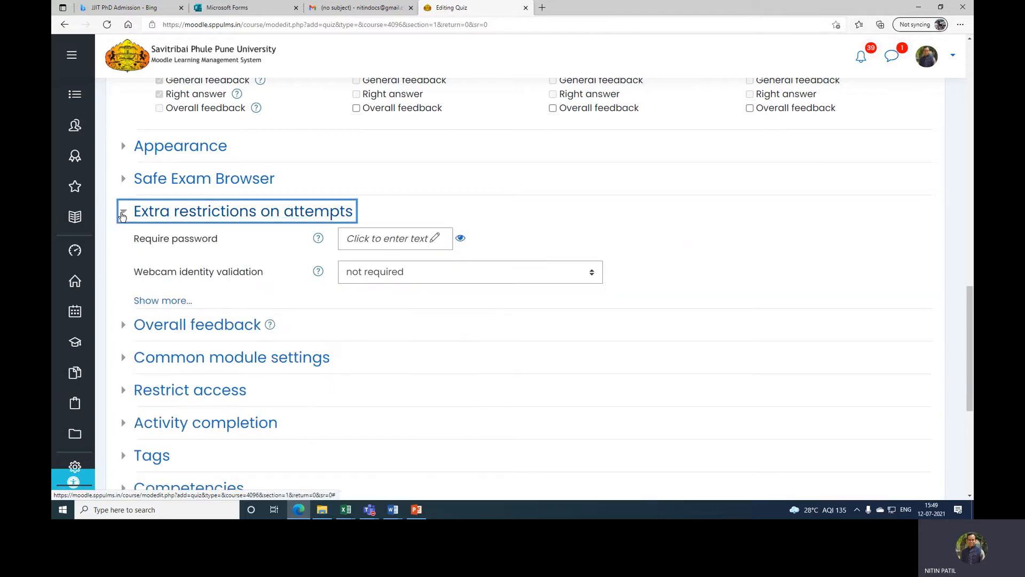
left_click(413, 271)
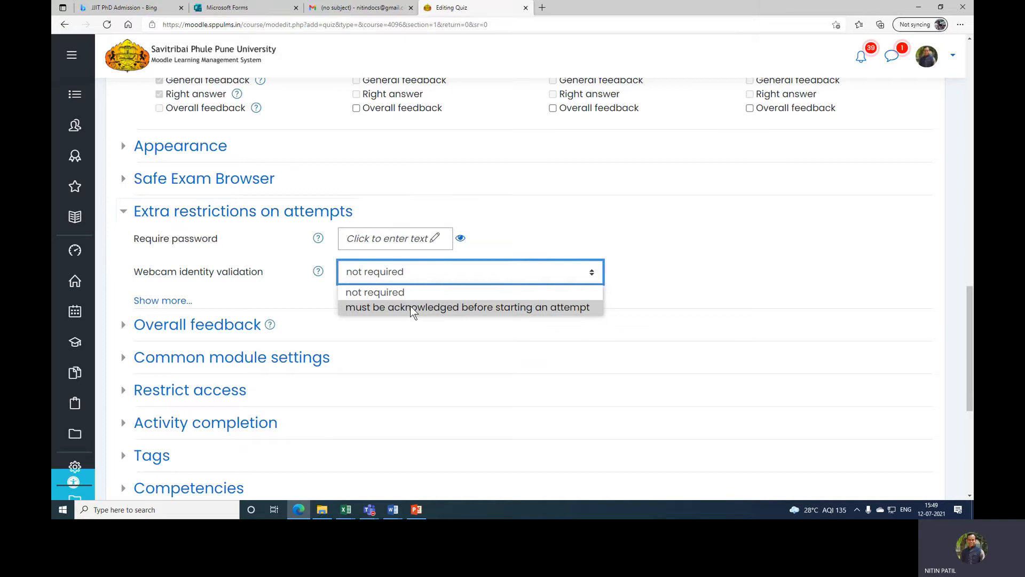
left_click(412, 307)
scroll(427, 318, "down", 2)
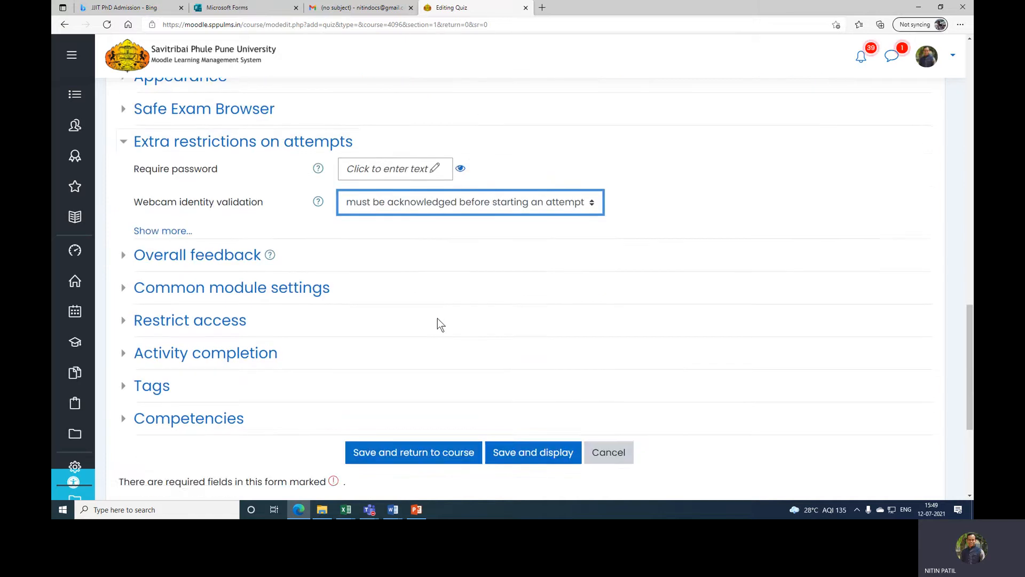
Save the new quiz and display its overview page
scroll(468, 357, "up", 7)
scroll(467, 355, "up", 2)
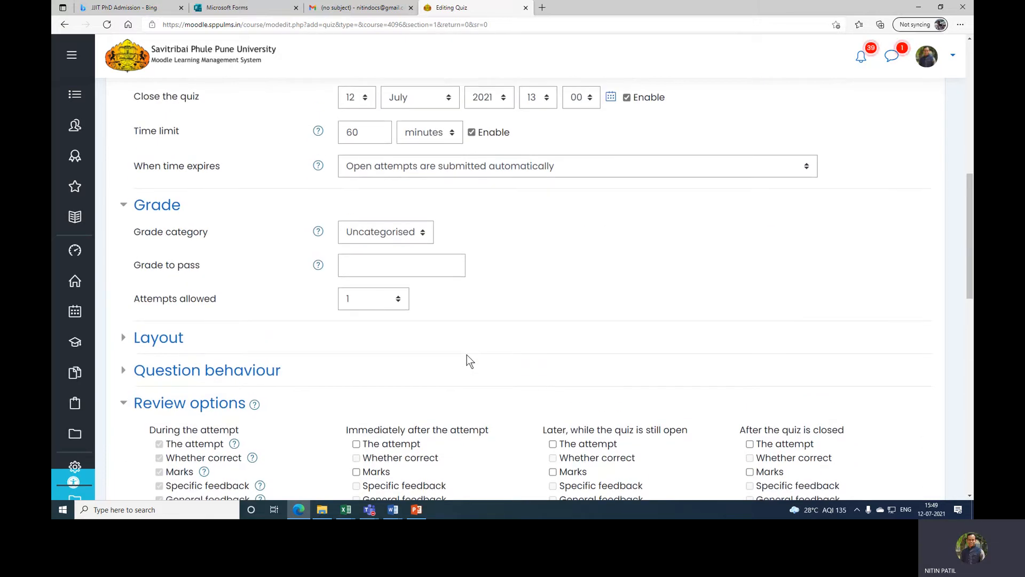
scroll(466, 355, "down", 10)
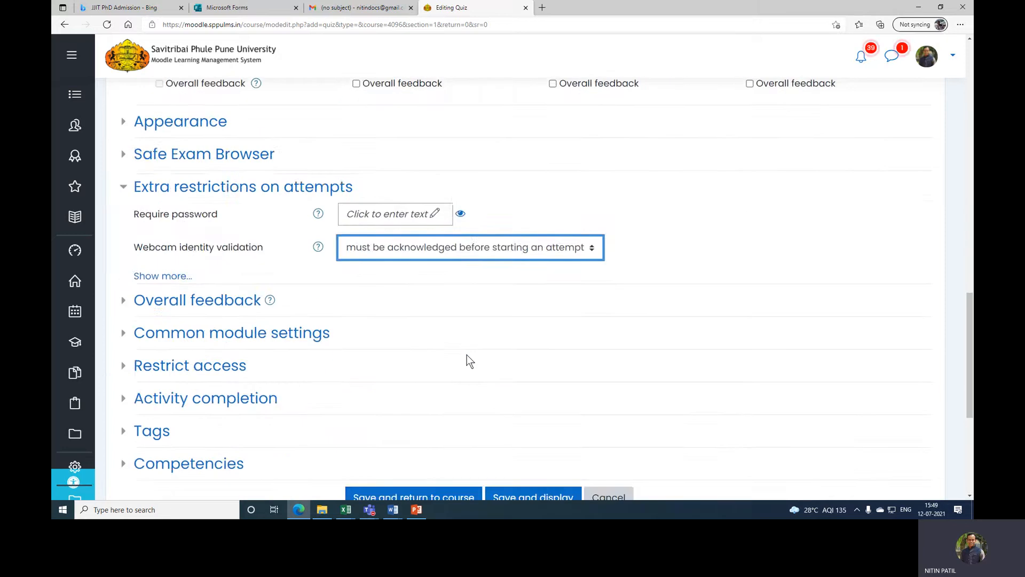
left_click(522, 312)
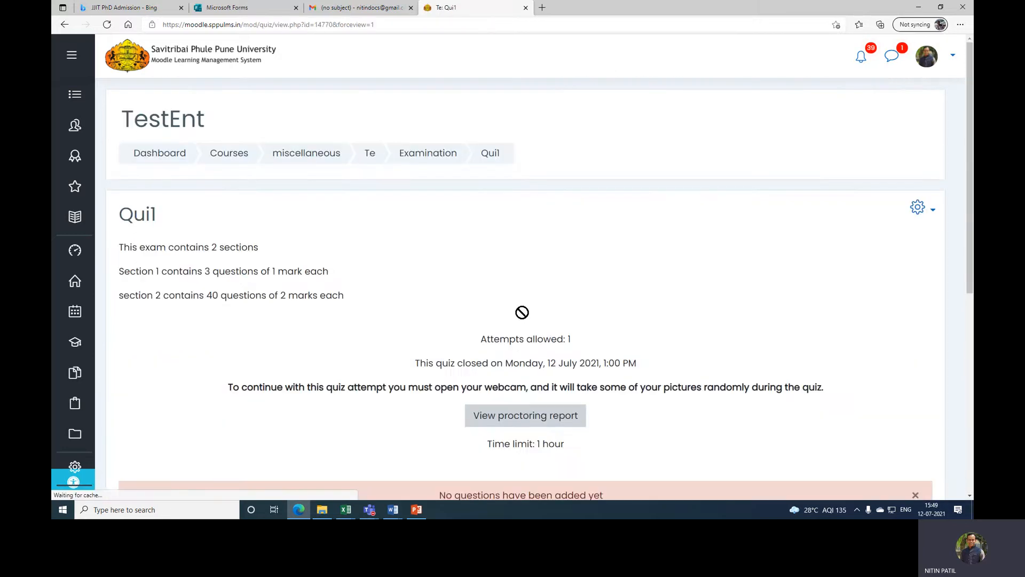
scroll(521, 312, "down", 3)
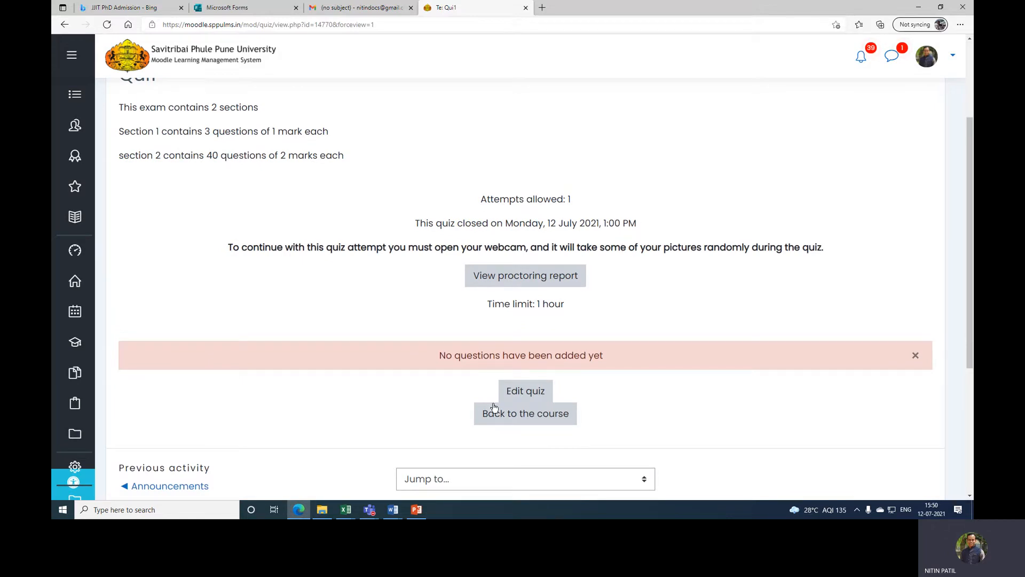
scroll(612, 219, "up", 3)
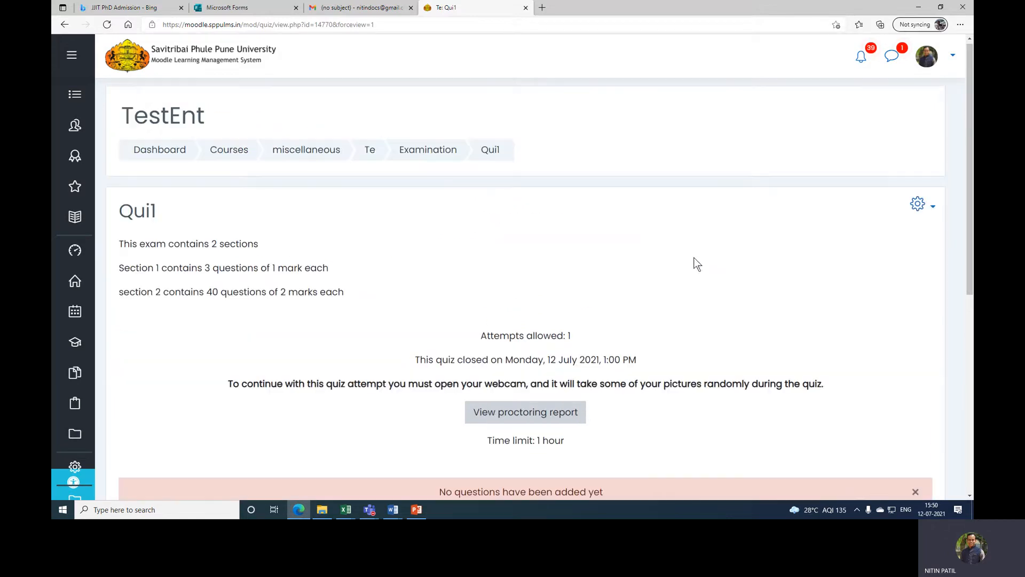
Reopen the quiz's settings for editing and show its timing options
left_click(919, 209)
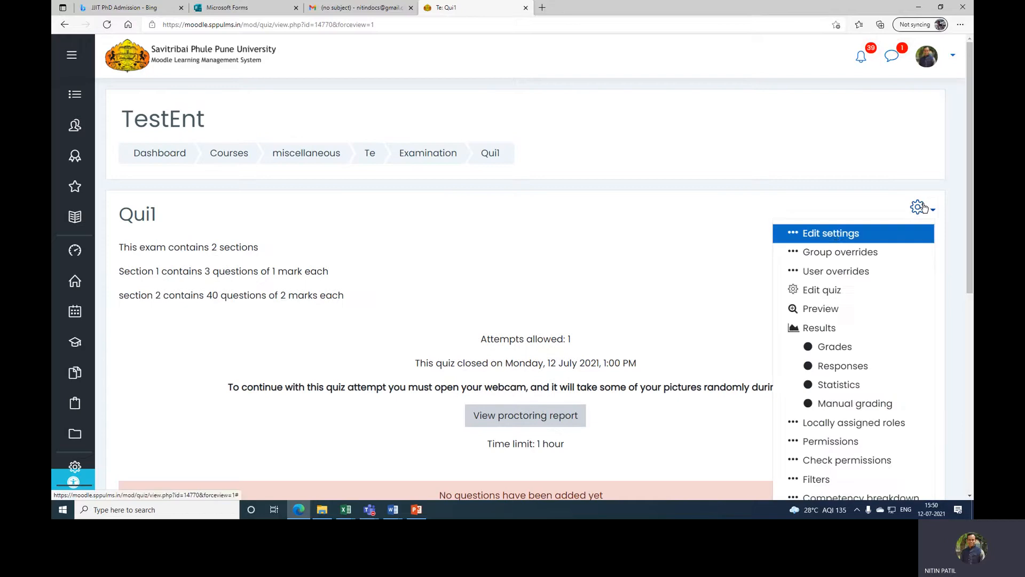
left_click(829, 232)
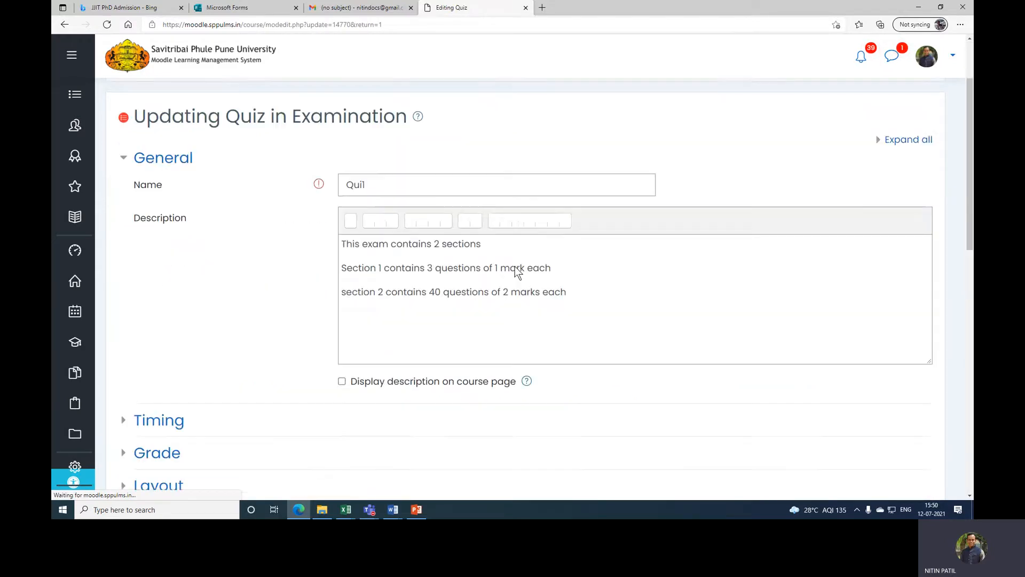
scroll(195, 212, "down", 5)
left_click(140, 173)
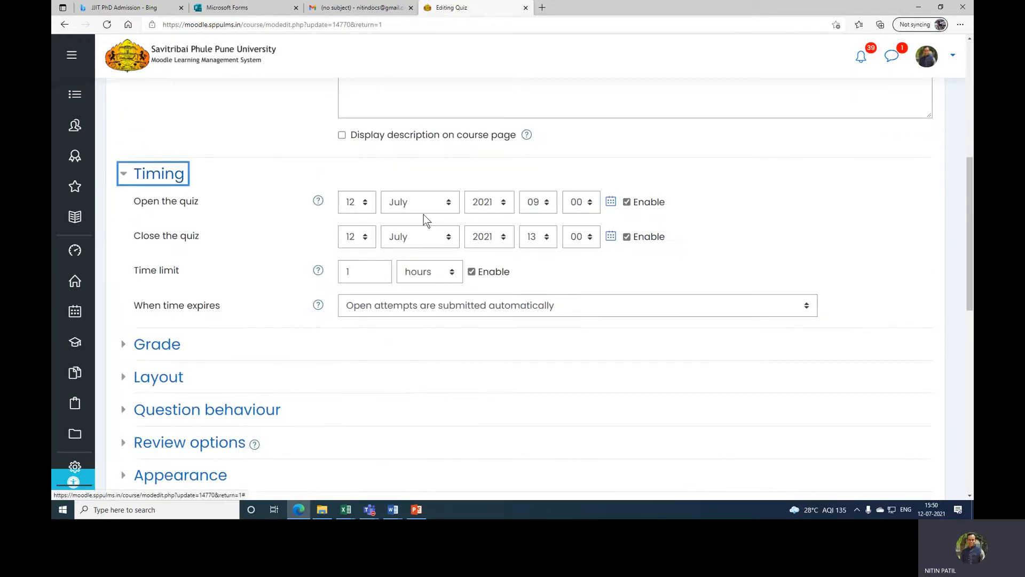
left_click(368, 206)
left_click(356, 403)
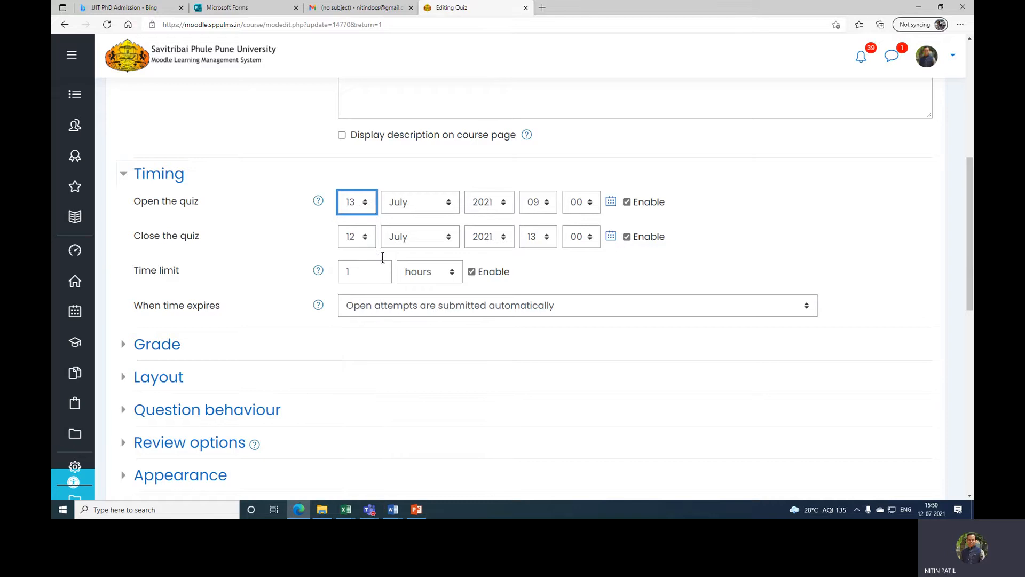
left_click(369, 203)
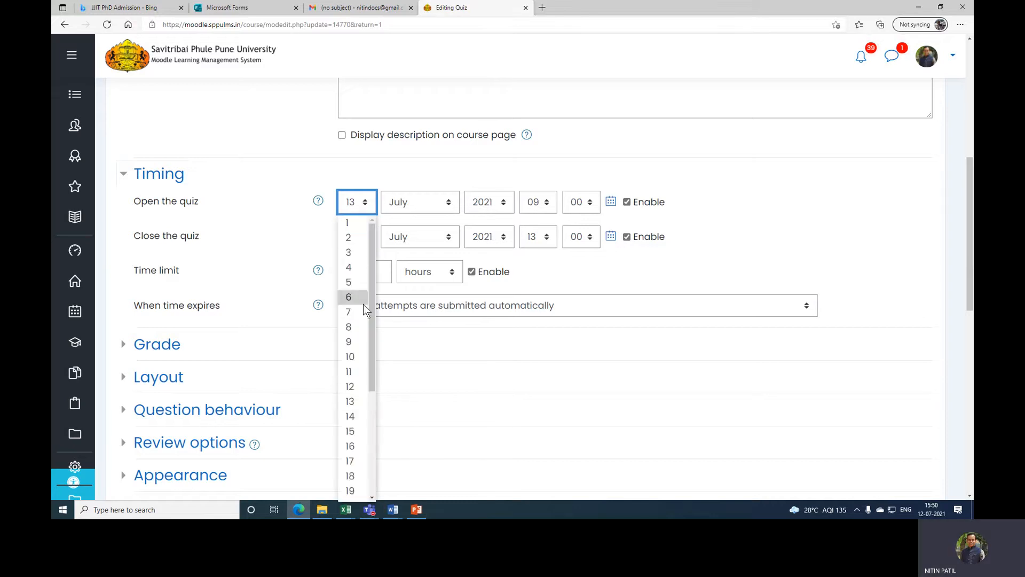
left_click(350, 386)
Set the quiz's closing date to 13 July 2021, then save and display the quiz
left_click(359, 235)
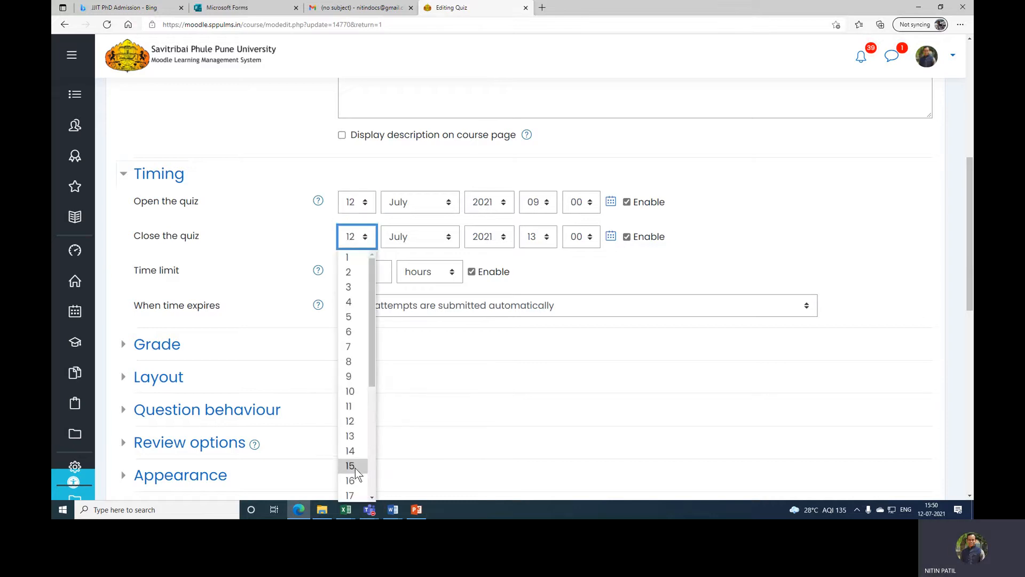
left_click(353, 438)
left_click(731, 217)
scroll(730, 217, "down", 6)
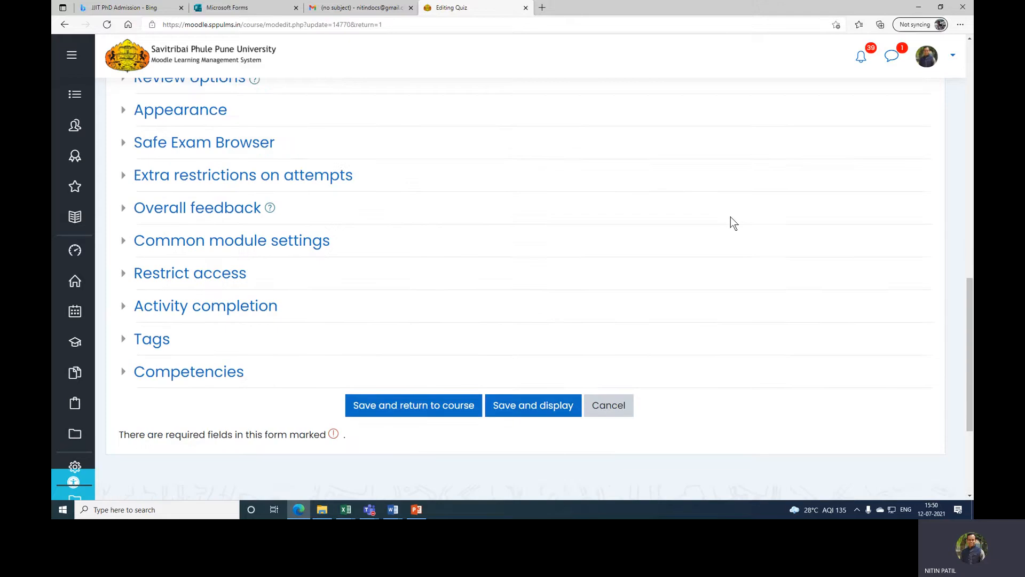
scroll(730, 217, "down", 1)
left_click(538, 347)
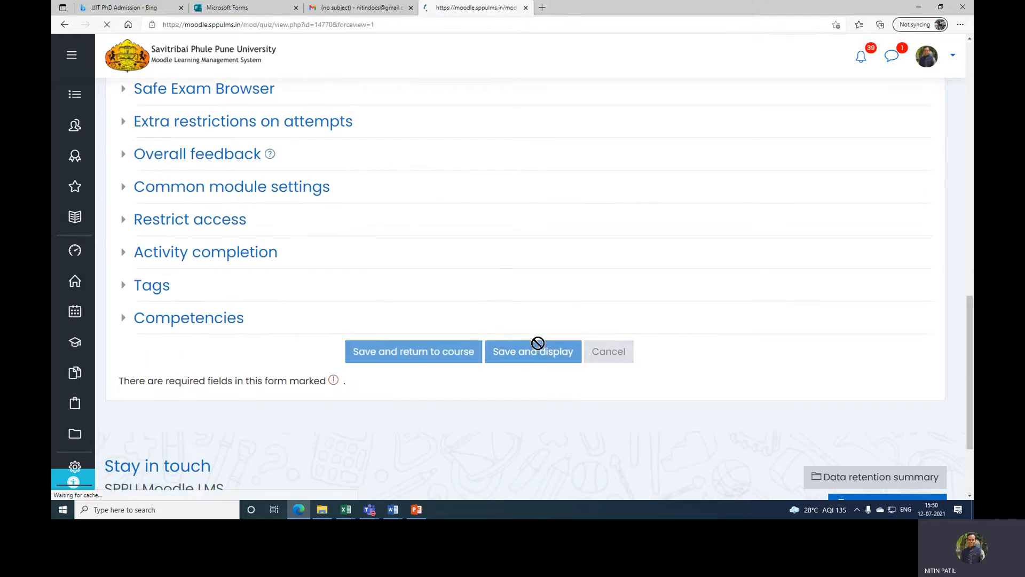
Open the page for editing the quiz's questions
scroll(539, 346, "down", 4)
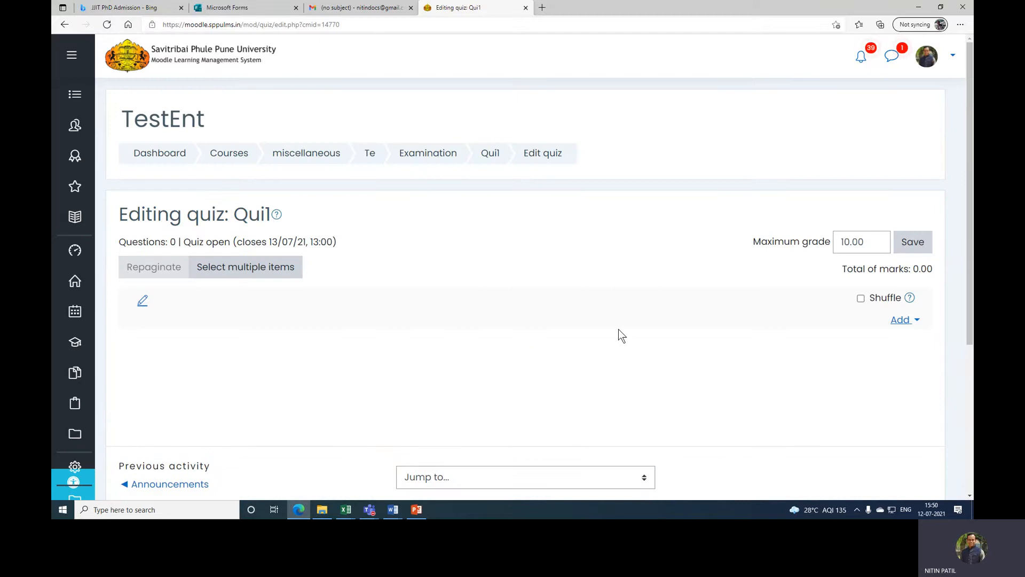
left_click(903, 319)
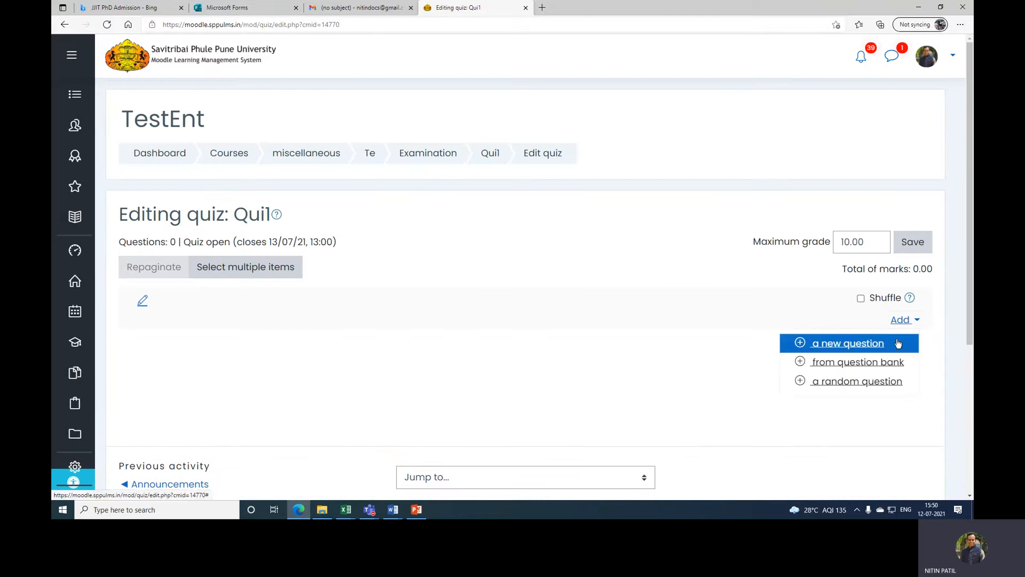
key("Escape")
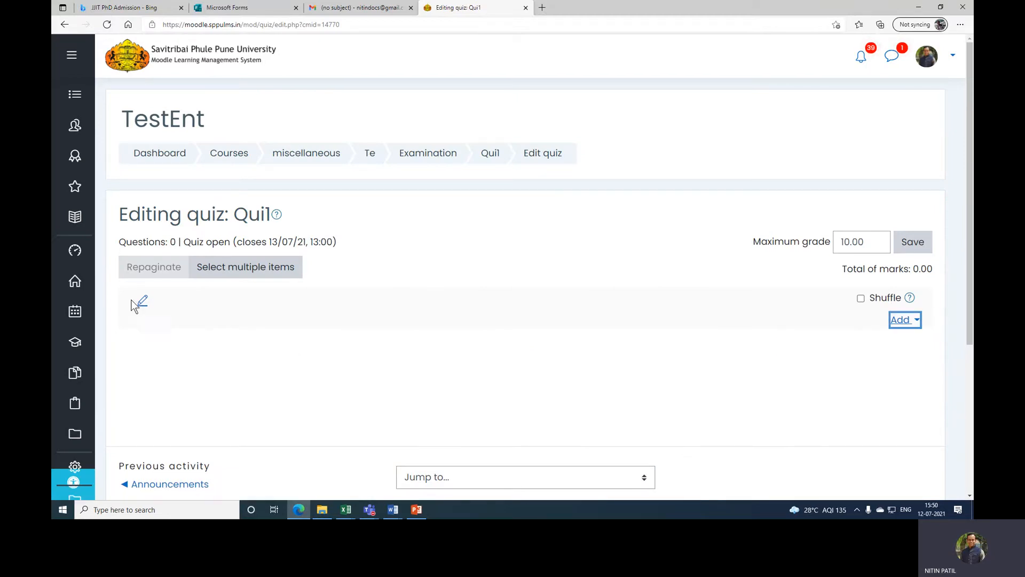
Enter "Section 1 : (Attempt all questions in this section)" as the heading of the quiz's first section
left_click(142, 303)
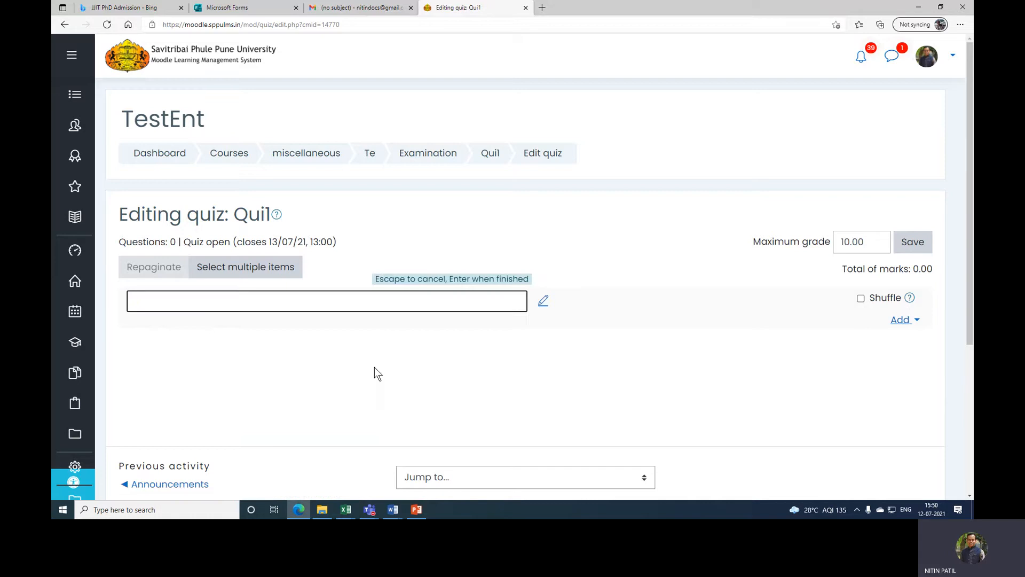
type("Section")
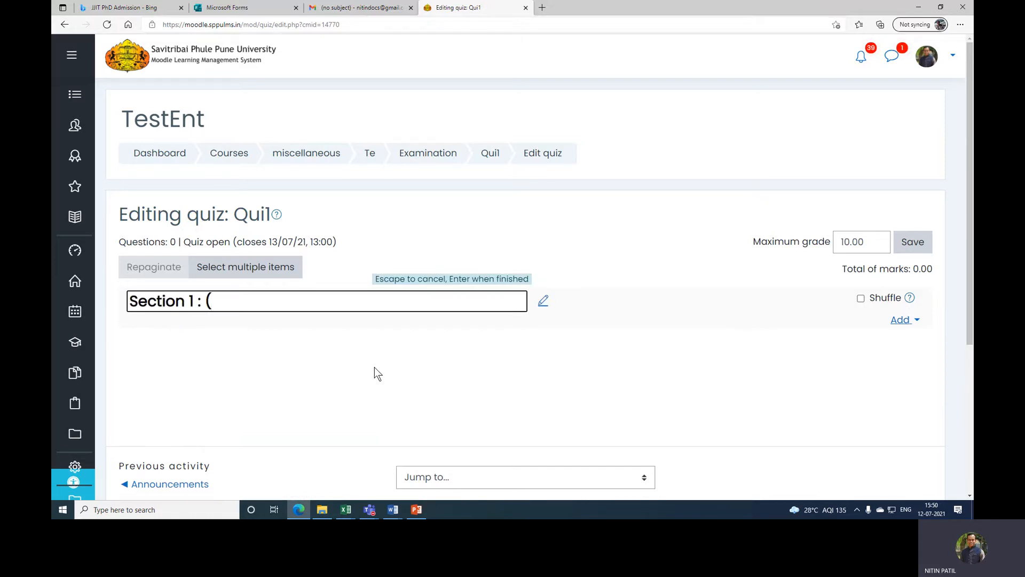
type(" 1 : (Atempt ")
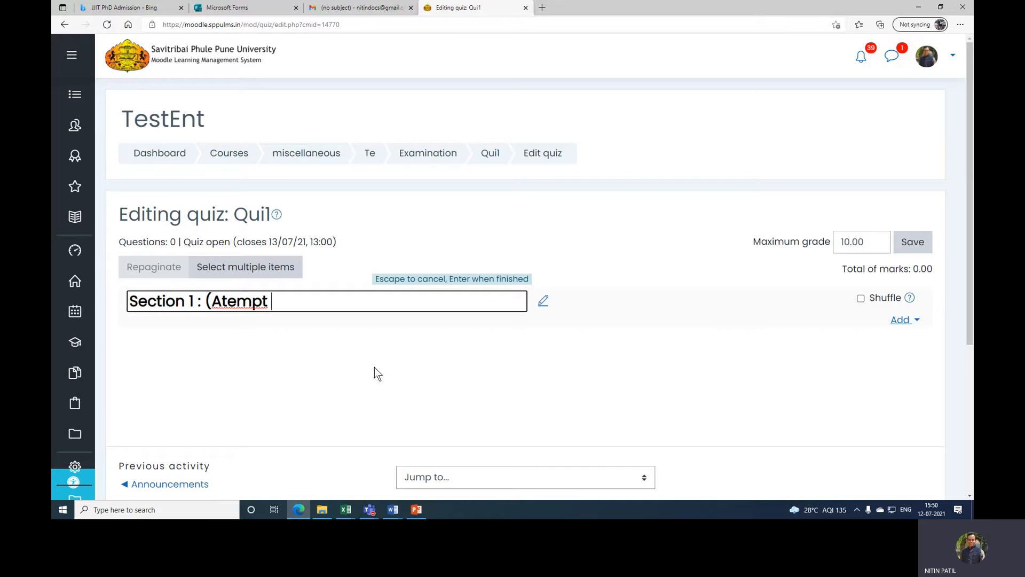
type("all questons")
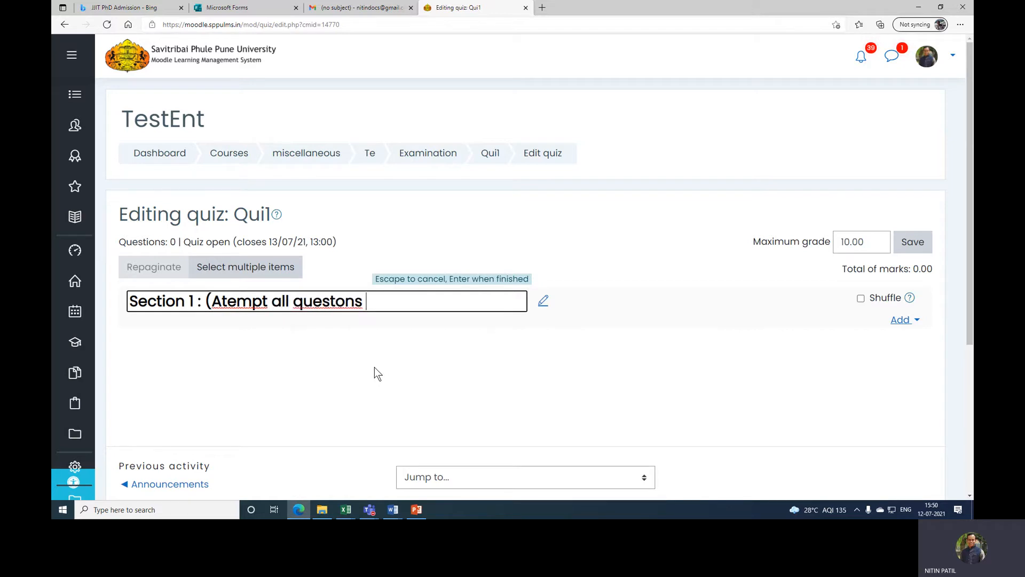
key("BackSpace")
key("BackSpace")
key("BackSpace")
type("ions in this section")
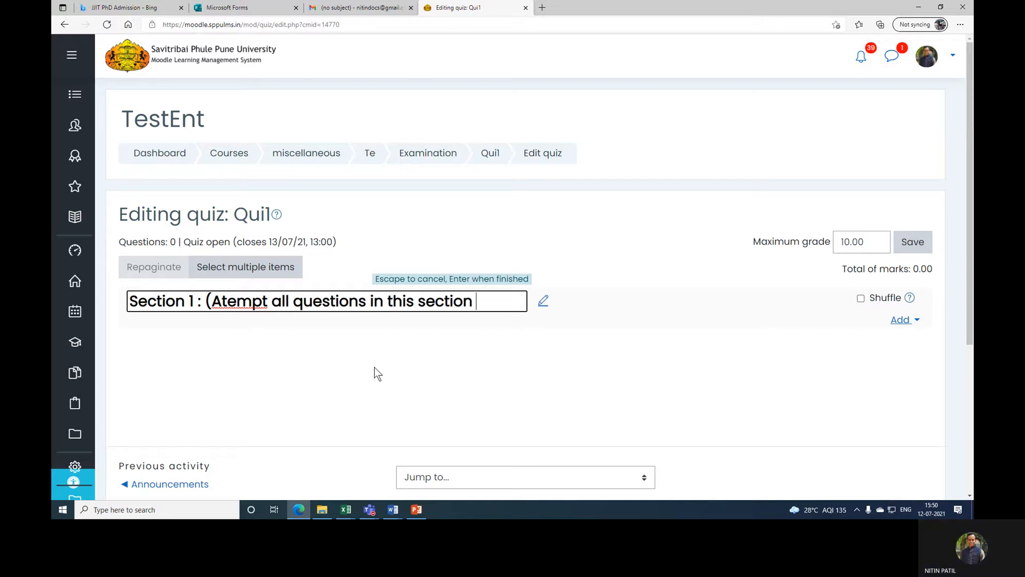
left_click(227, 301)
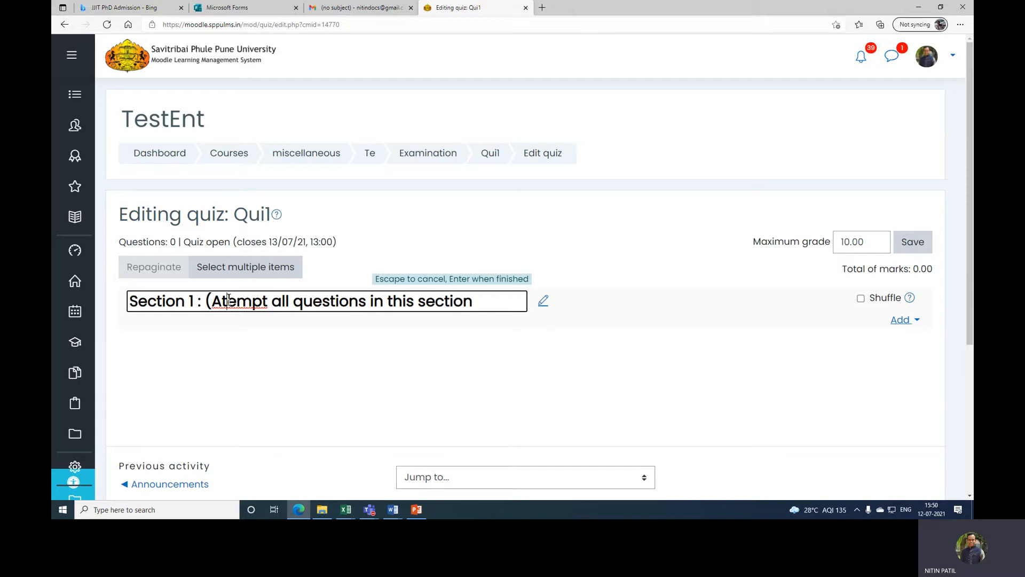
type("t")
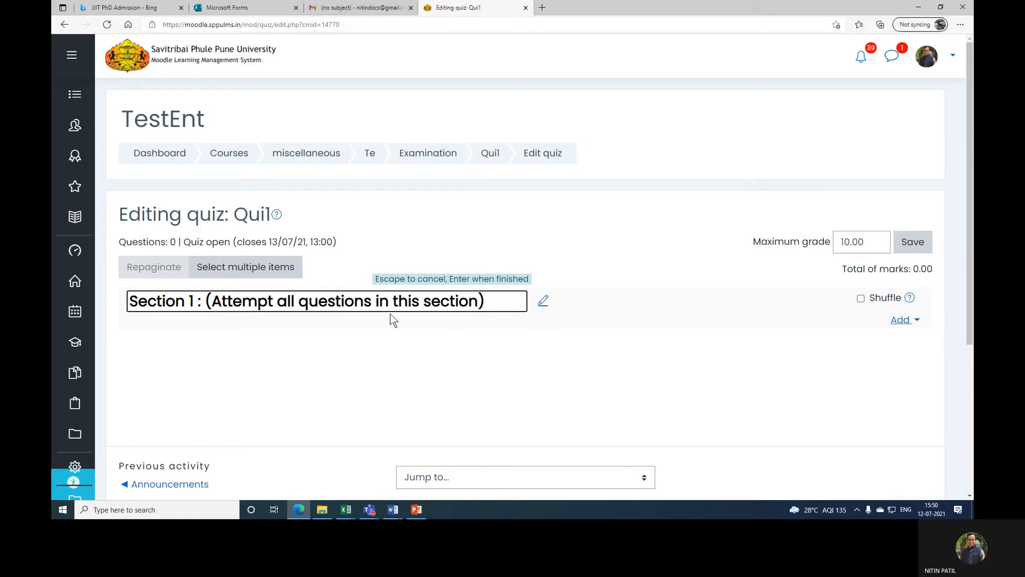
Extend the section heading with ", Each Question carries 1 mark" inside the brackets and save it
left_click(376, 301)
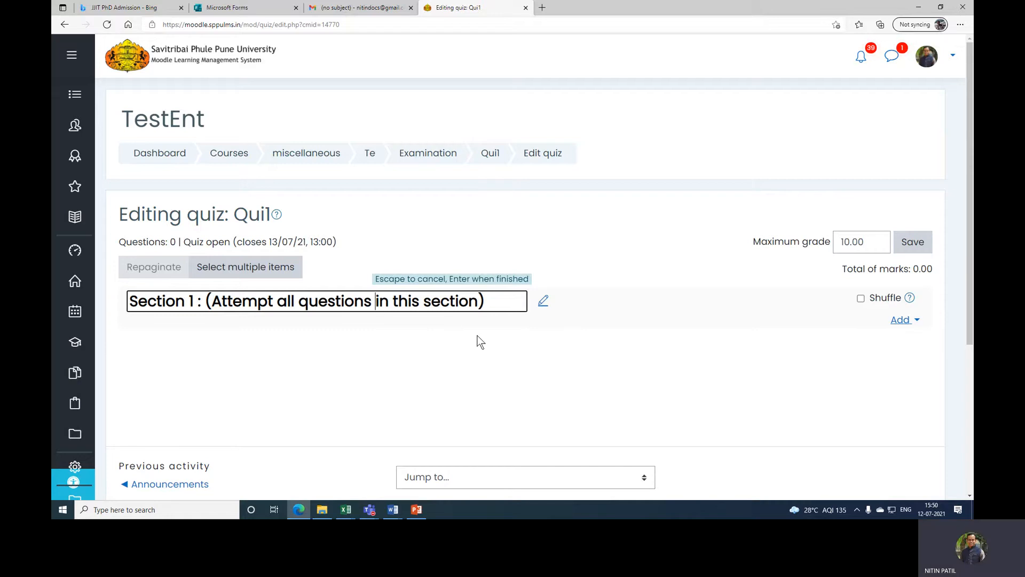
key("End")
type("Ea")
type("Each Q")
type("ues")
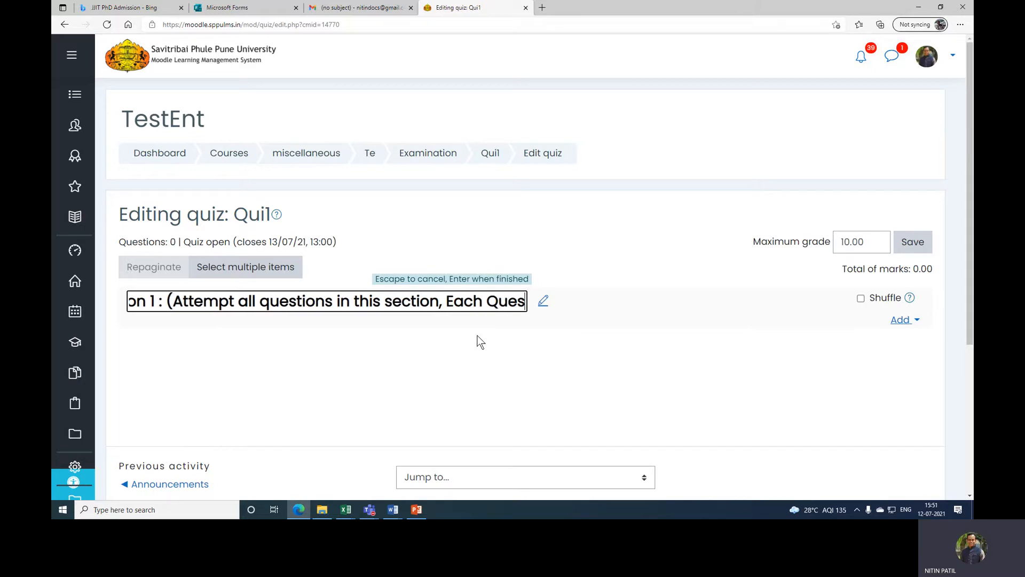
type("tion carries 1 mark")
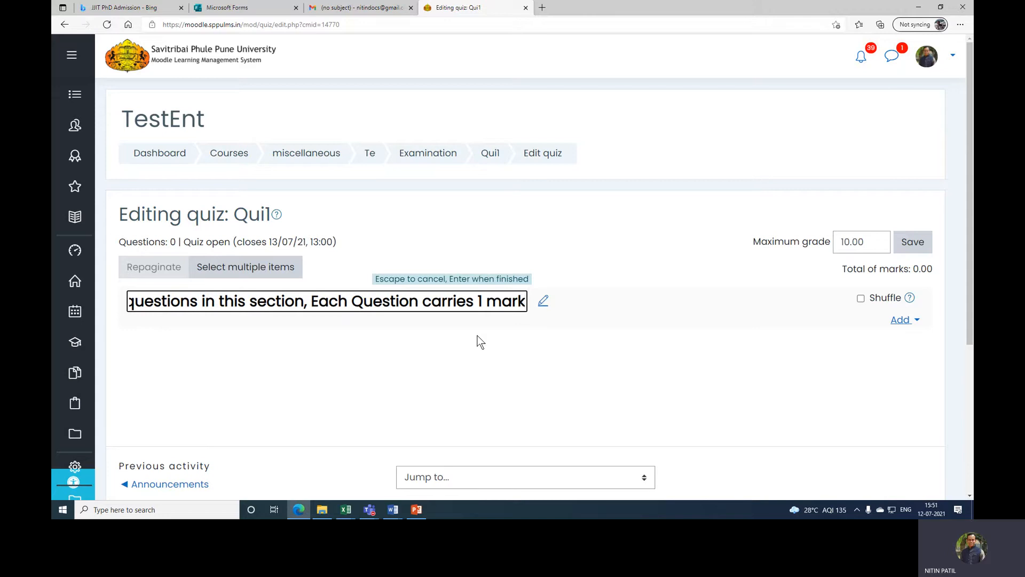
type(" eac")
key("BackSpace")
key("BackSpace")
key("BackSpace")
type(")")
key("Return")
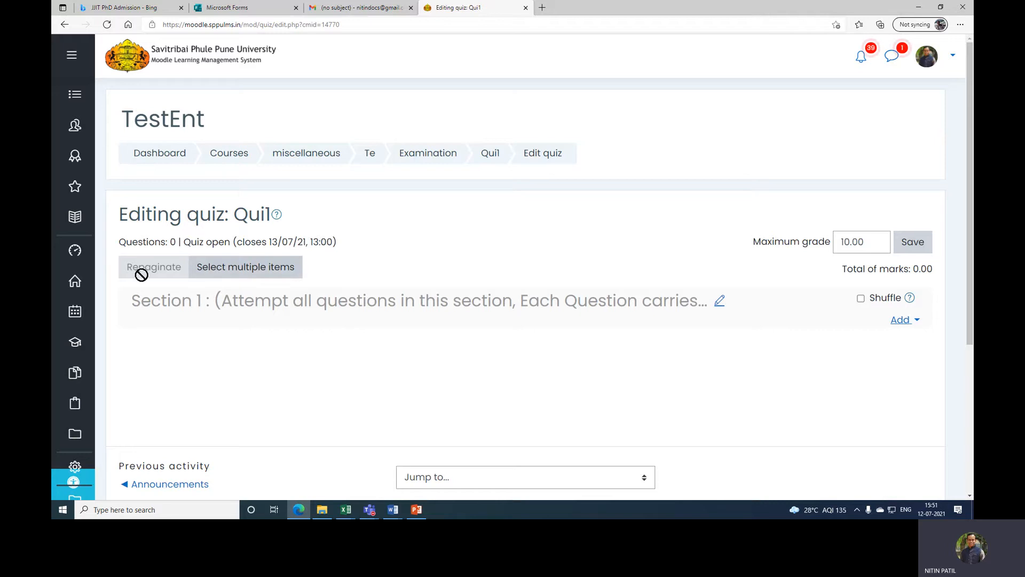
Add 3 random questions from the existing category Section 1 to the quiz
left_click(914, 322)
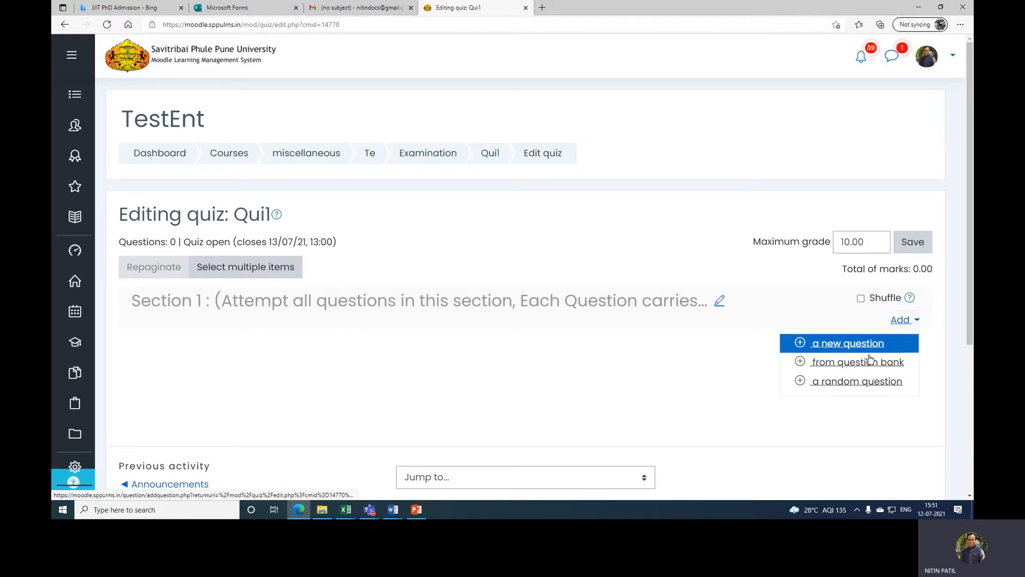
left_click(849, 382)
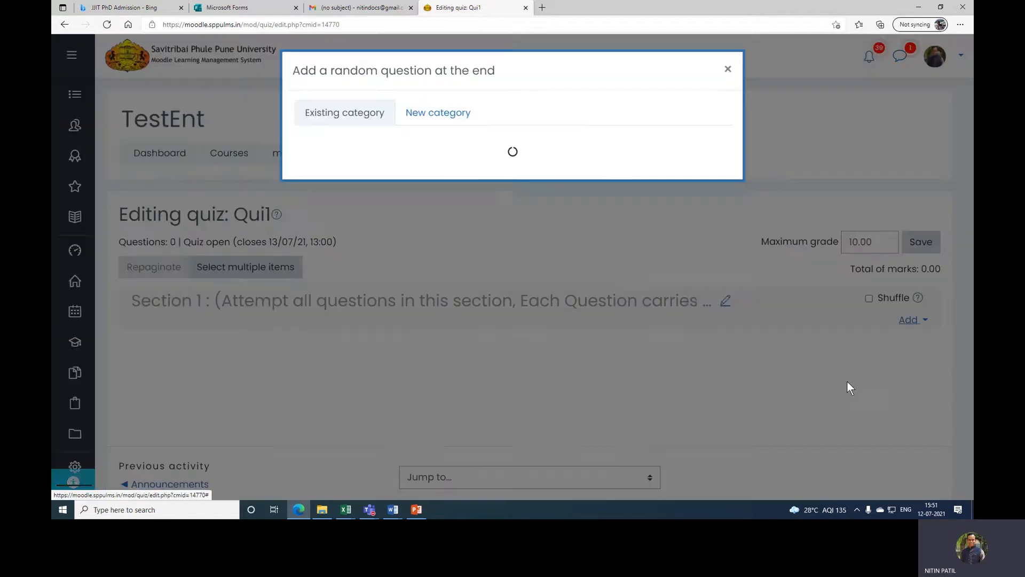
left_click(464, 147)
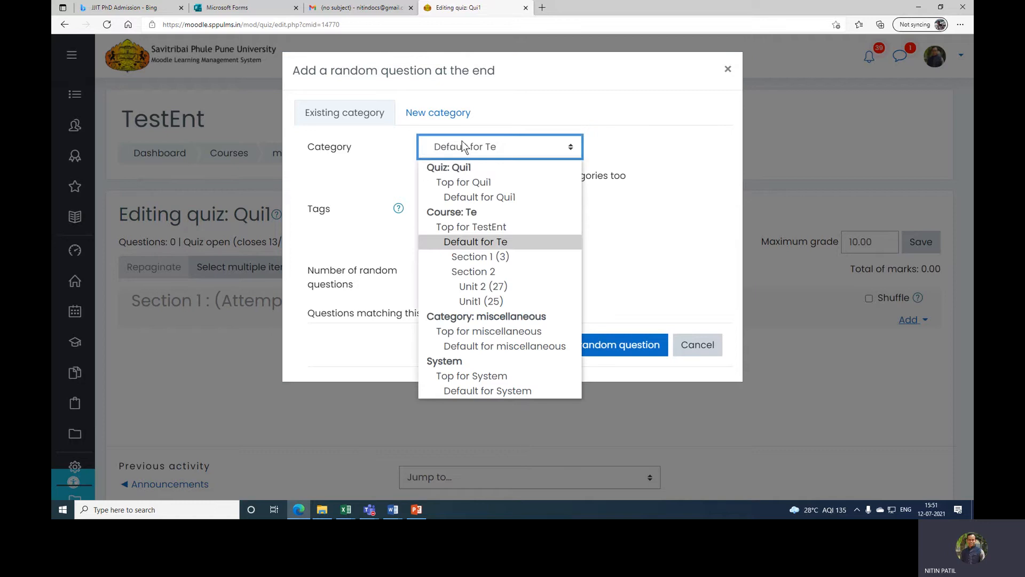
left_click(498, 256)
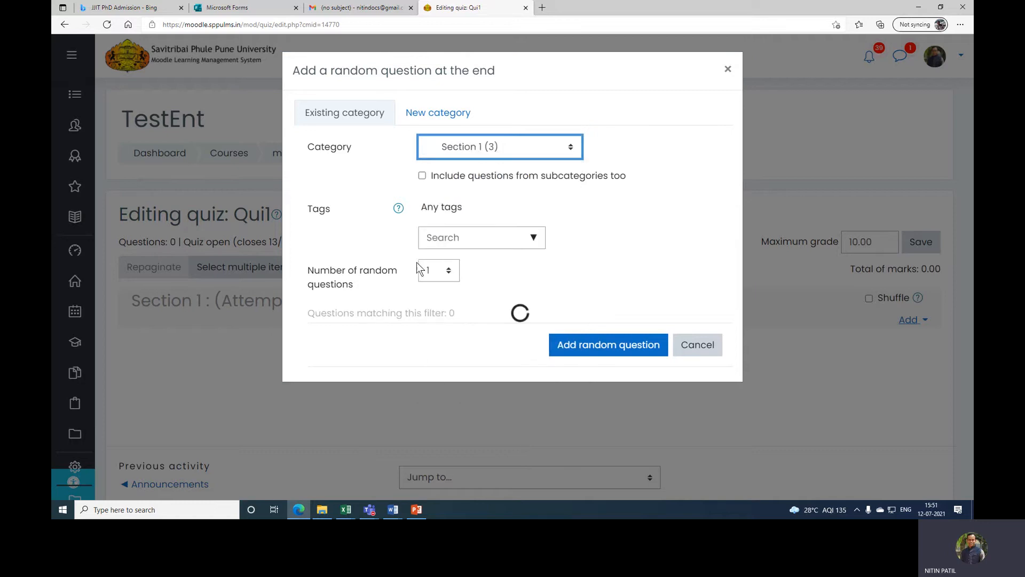
left_click(448, 274)
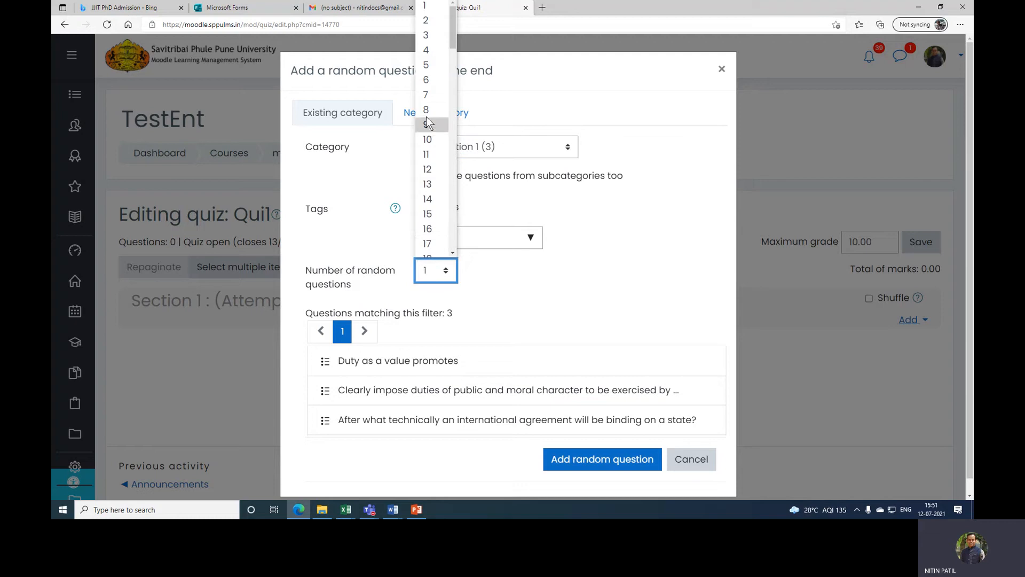
left_click(427, 36)
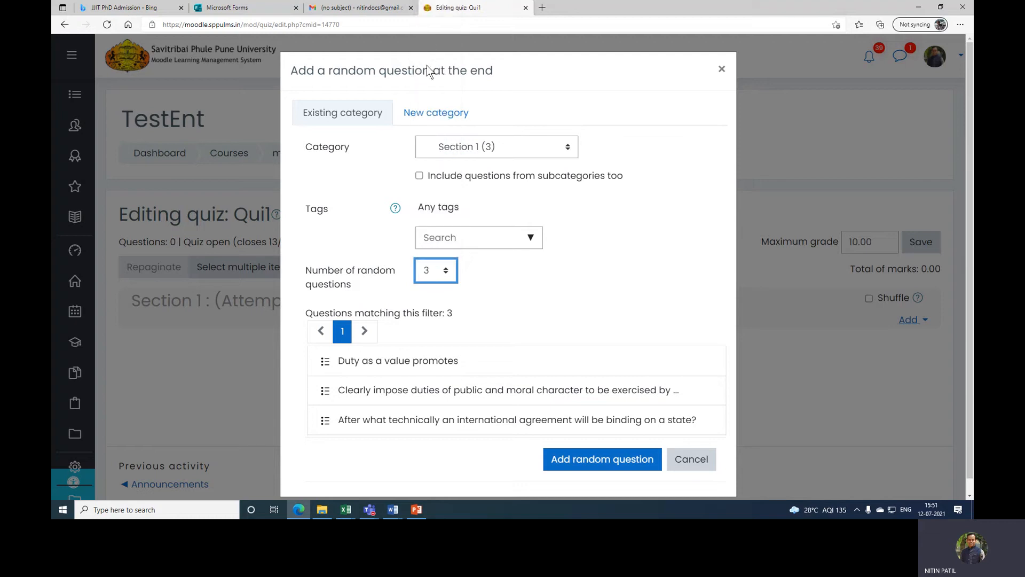
left_click(488, 151)
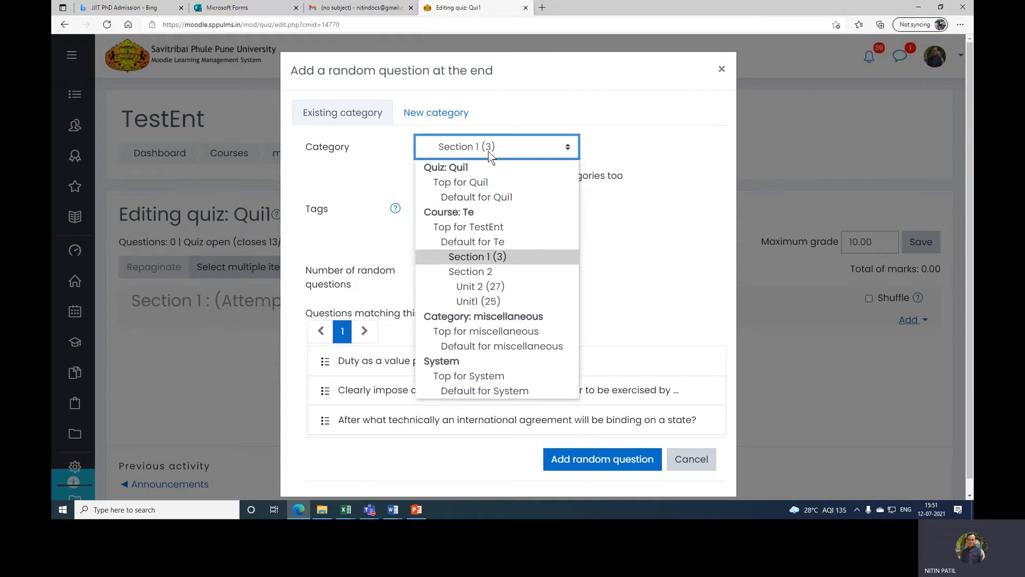
left_click(497, 254)
left_click(435, 271)
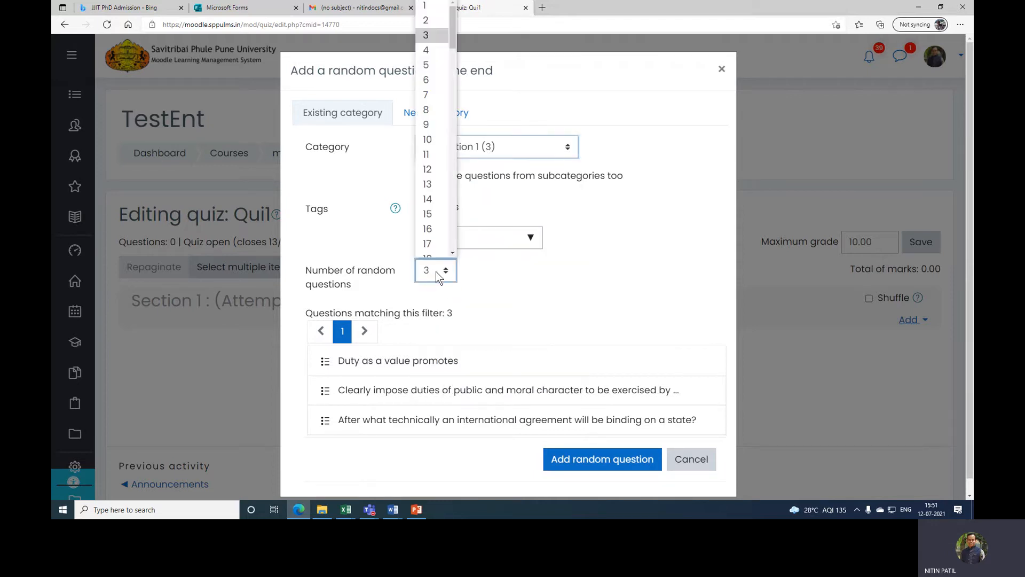
scroll(441, 236, "down", 2)
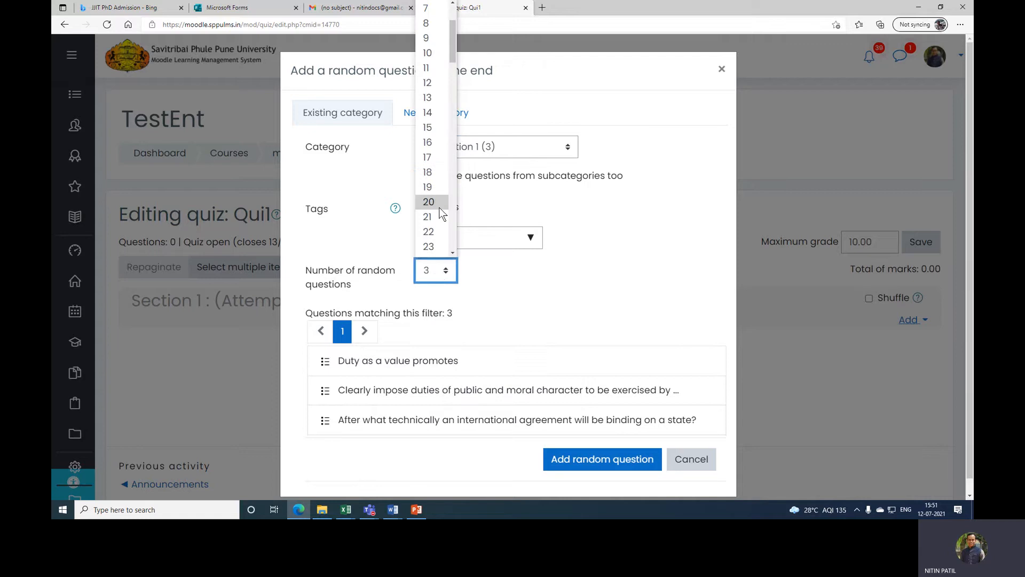
left_click(441, 286)
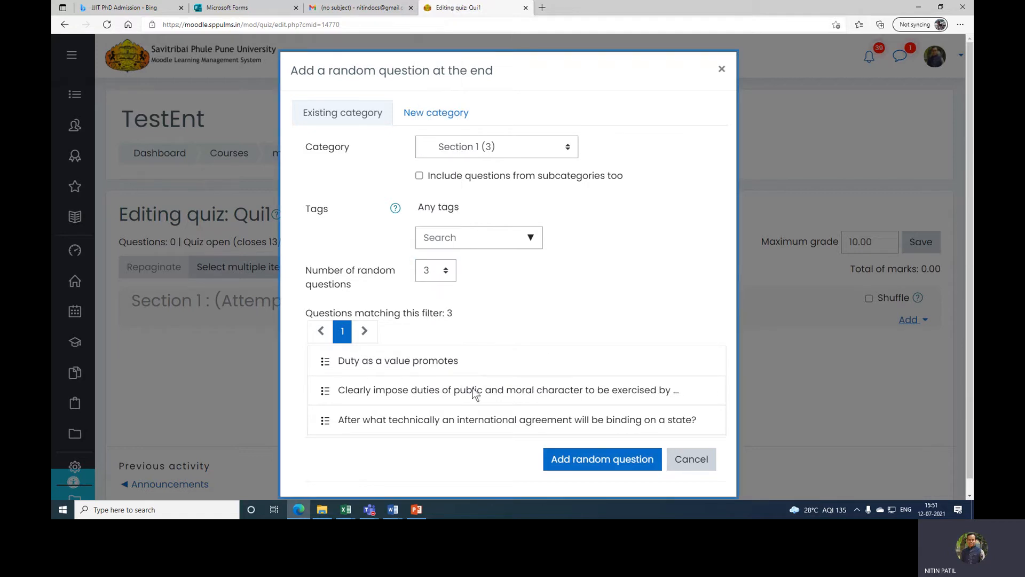
left_click(600, 460)
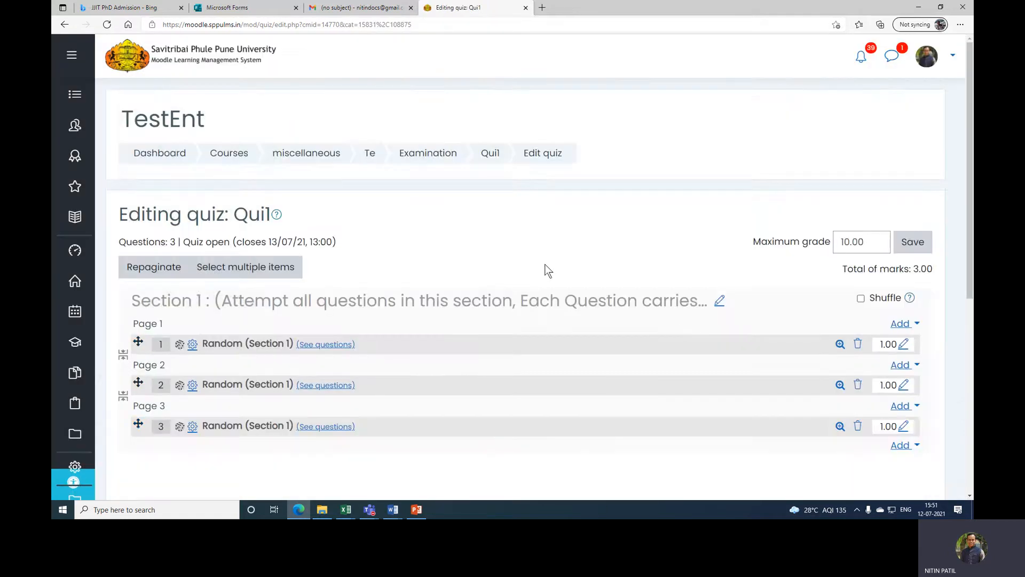
Browse the Unit 2 questions in the question bank and close the list without adding any
scroll(544, 268, "down", 5)
scroll(799, 251, "up", 3)
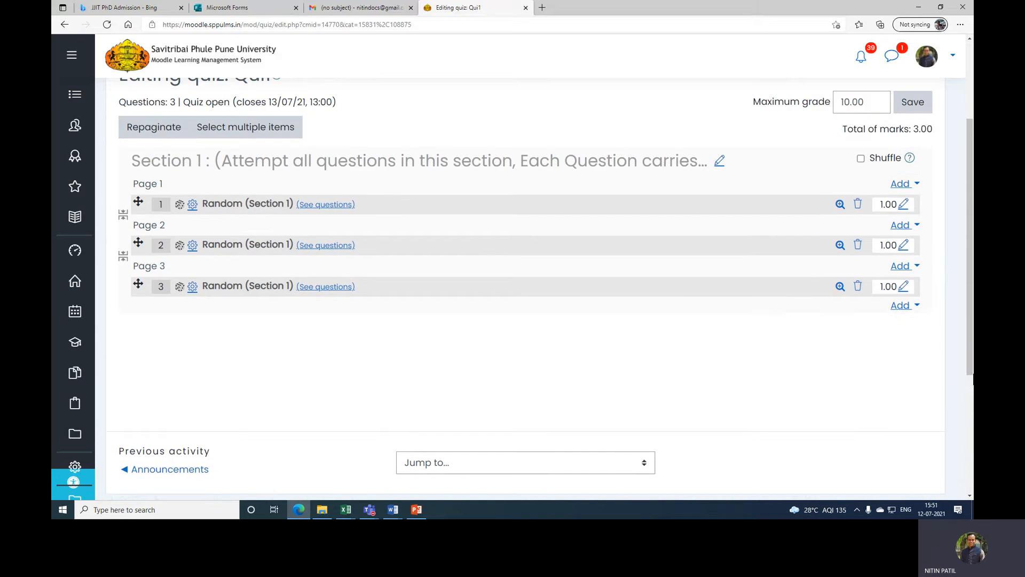
left_click(908, 305)
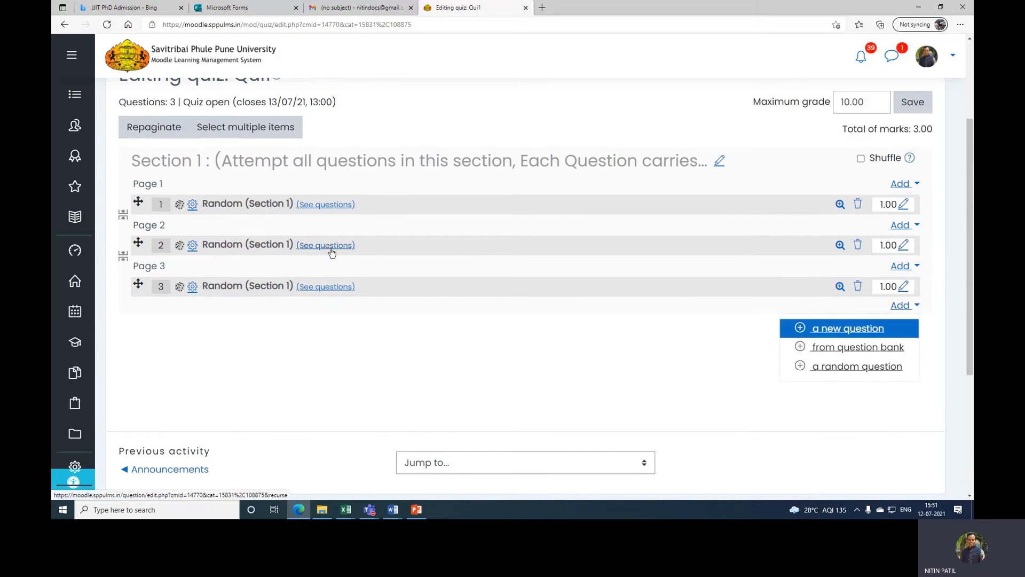
left_click(850, 351)
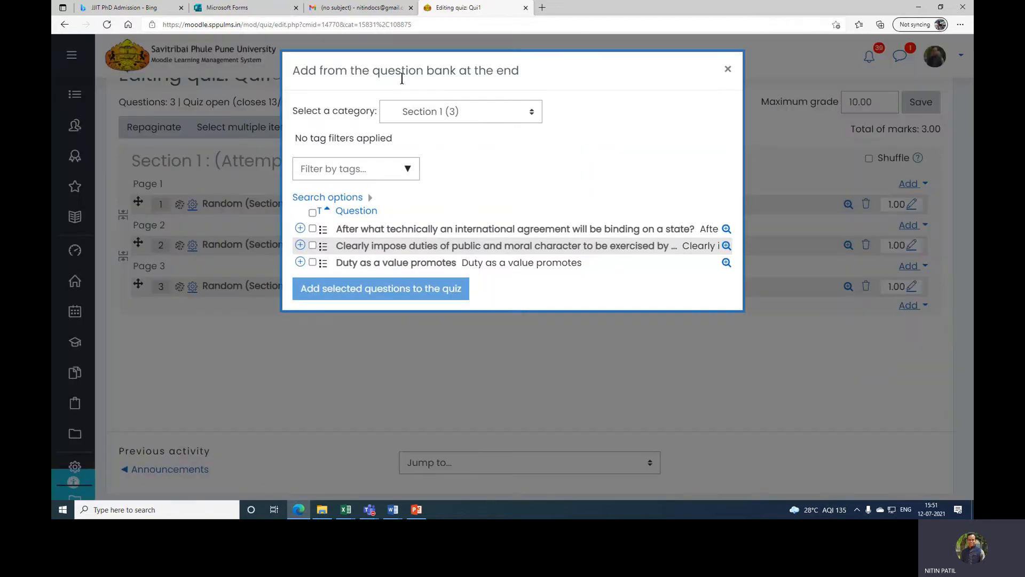
left_click(471, 117)
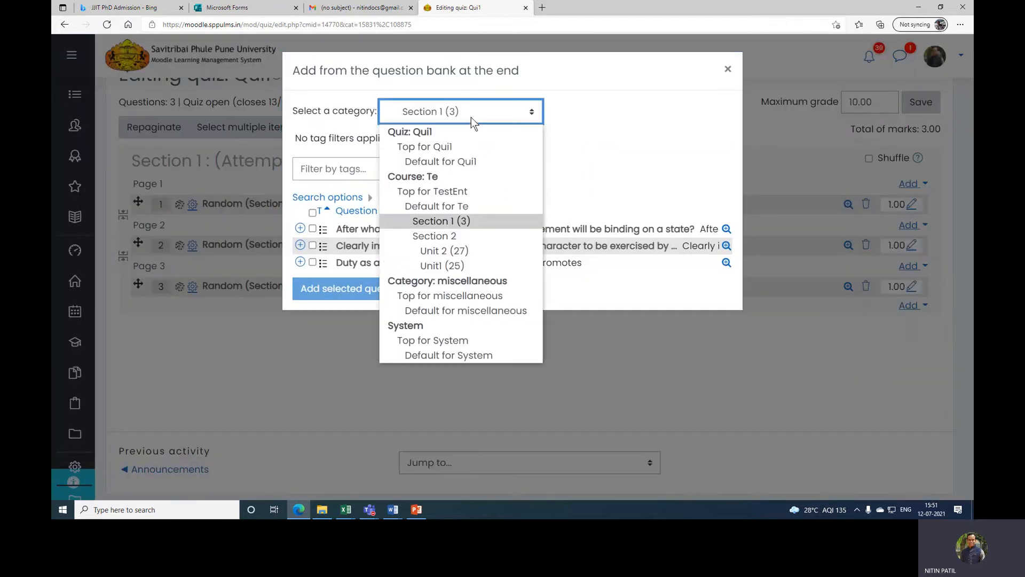
left_click(441, 254)
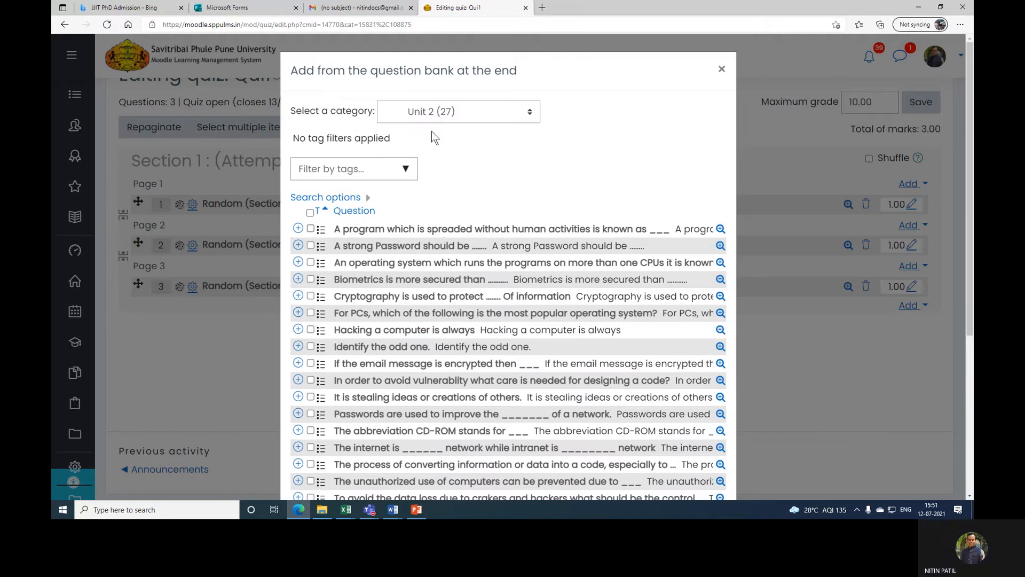
scroll(438, 182, "down", 5)
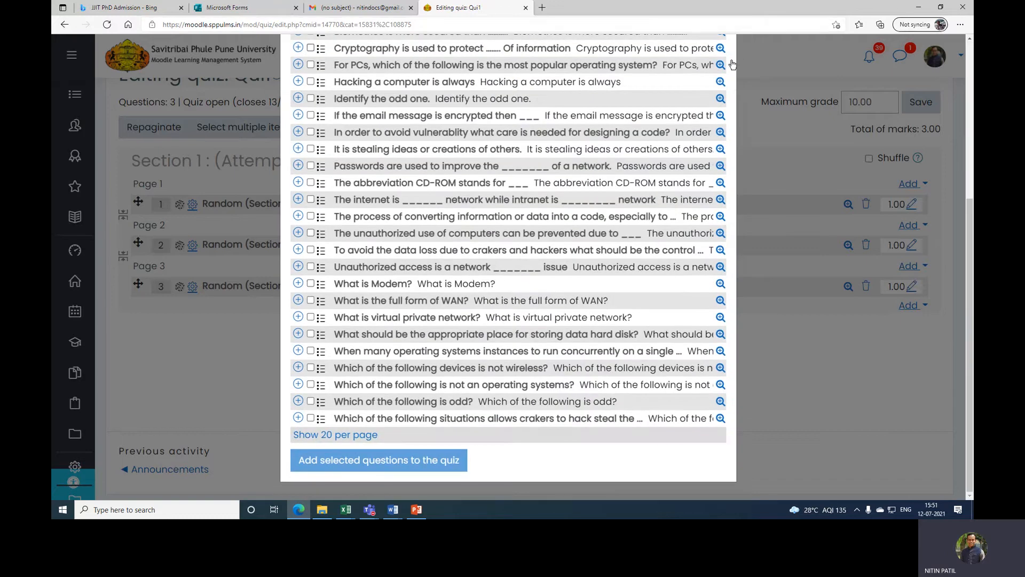
scroll(732, 96, "up", 5)
left_click(721, 51)
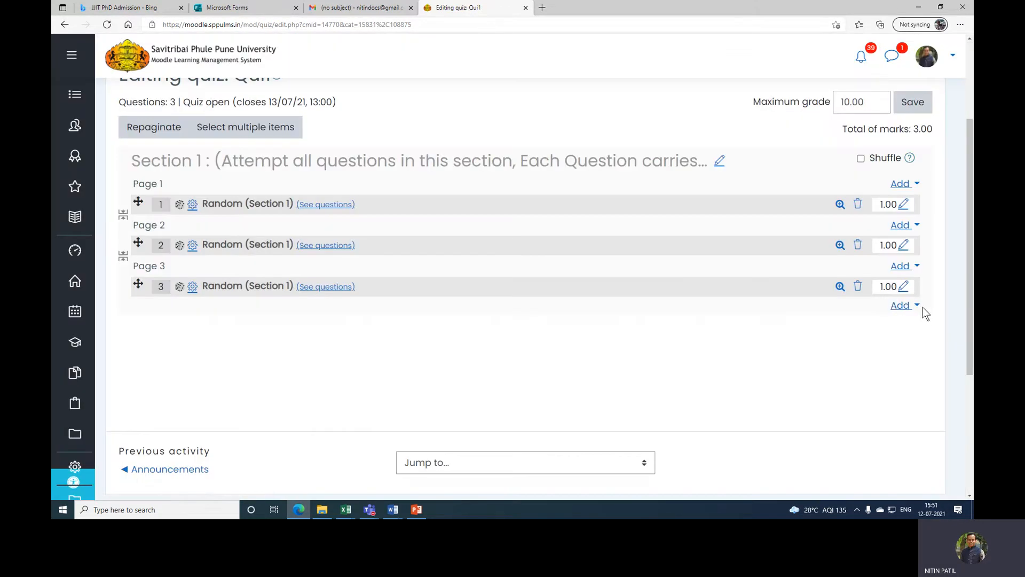
Add 20 random questions from the existing category Unit1 at the end of the quiz
left_click(908, 306)
left_click(853, 364)
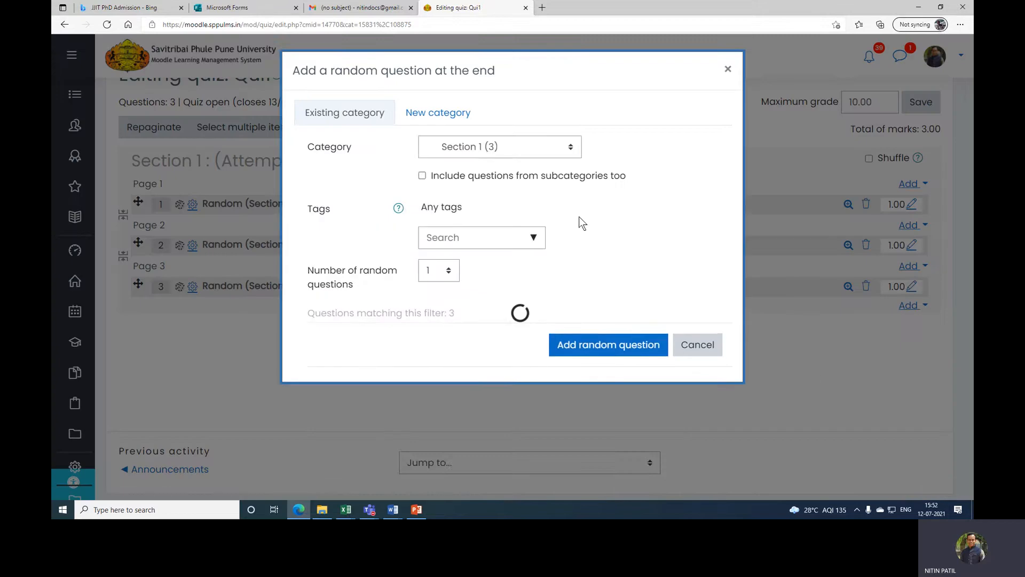
left_click(486, 146)
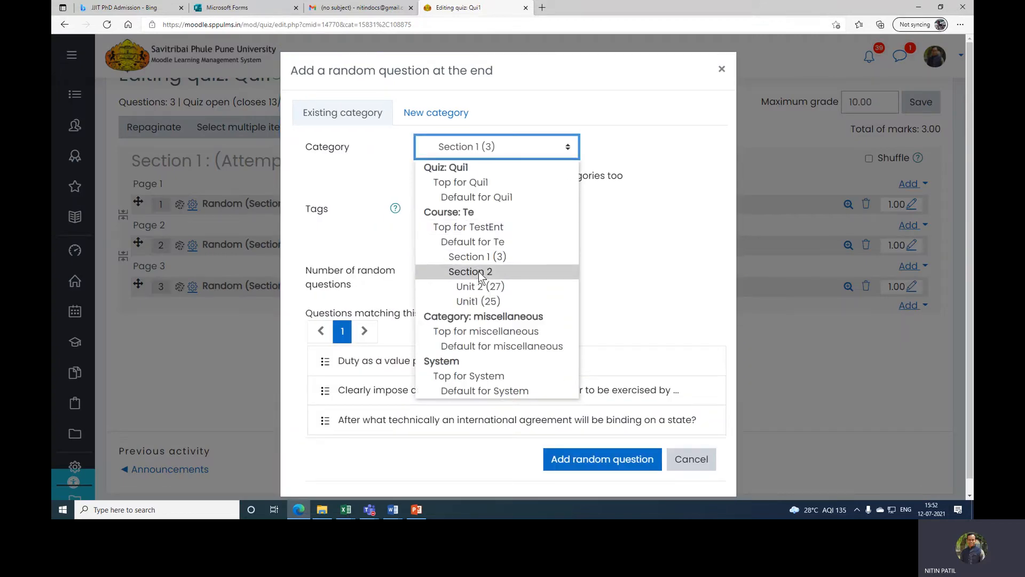
left_click(485, 299)
left_click(446, 275)
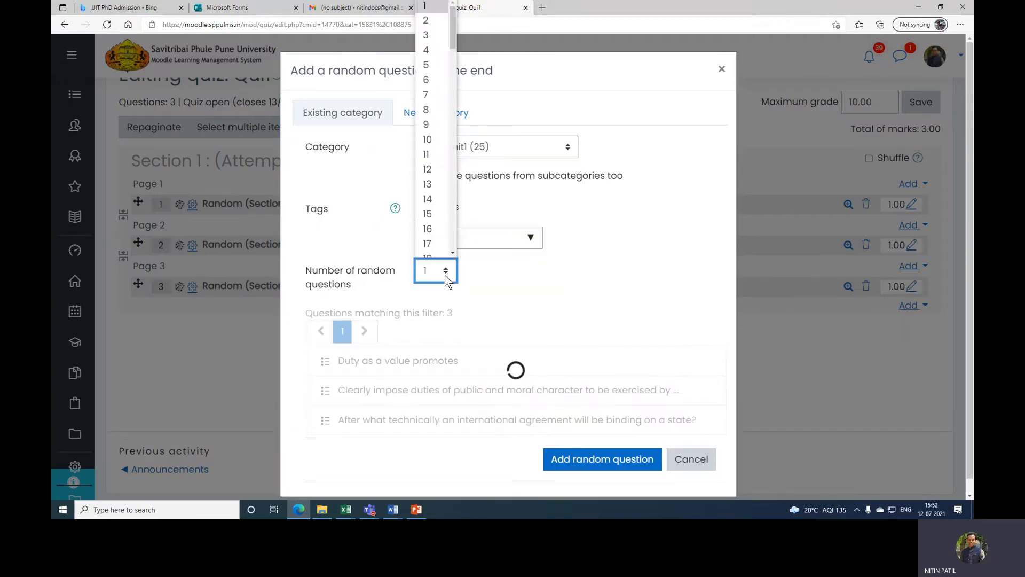
scroll(438, 202, "down", 2)
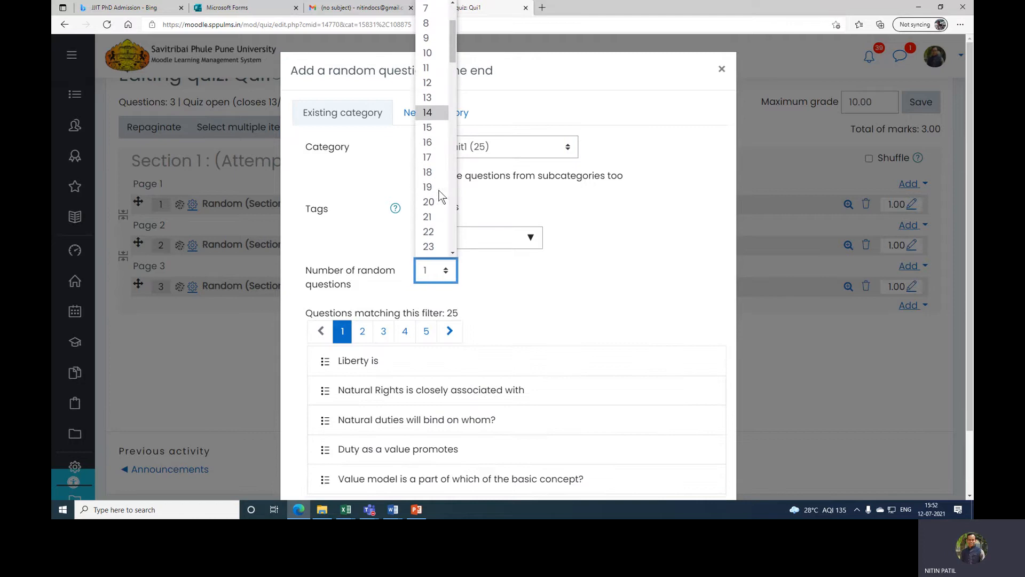
left_click(438, 203)
left_click(561, 267)
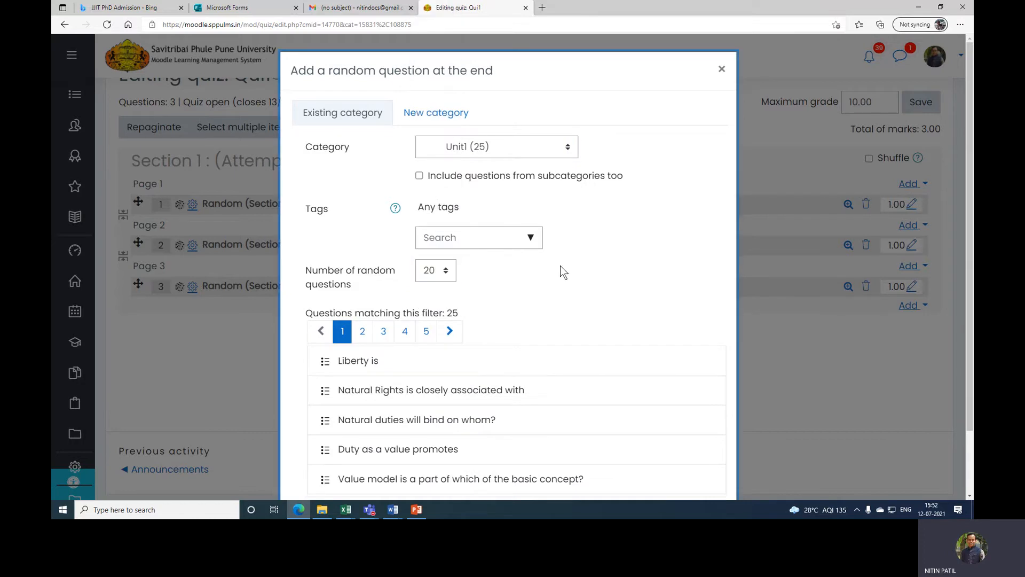
scroll(560, 264, "down", 2)
left_click(602, 445)
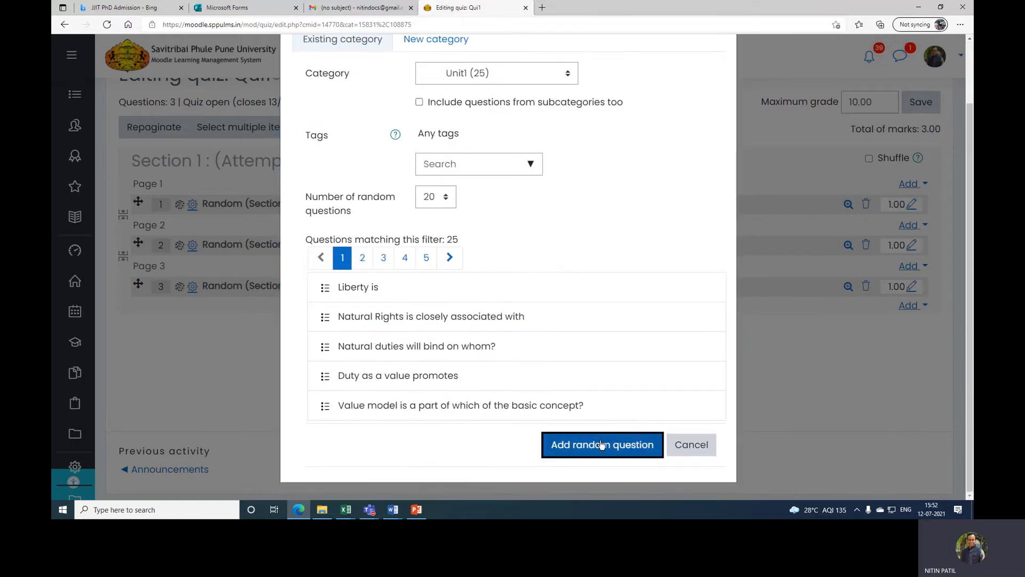
Insert a new section heading on Page 4, before the first Random (Unit1) question
scroll(666, 343, "down", 5)
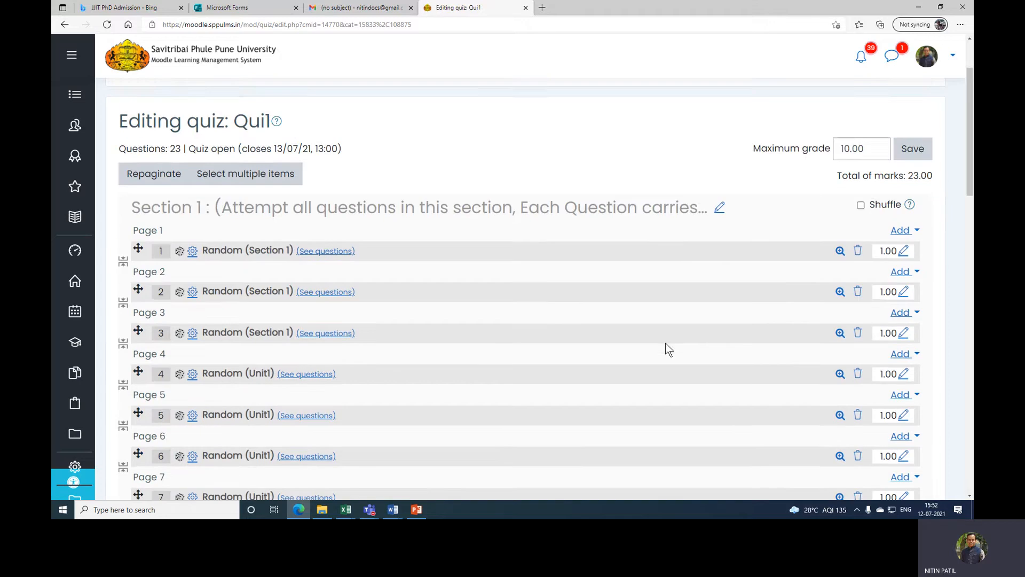
scroll(291, 288, "up", 2)
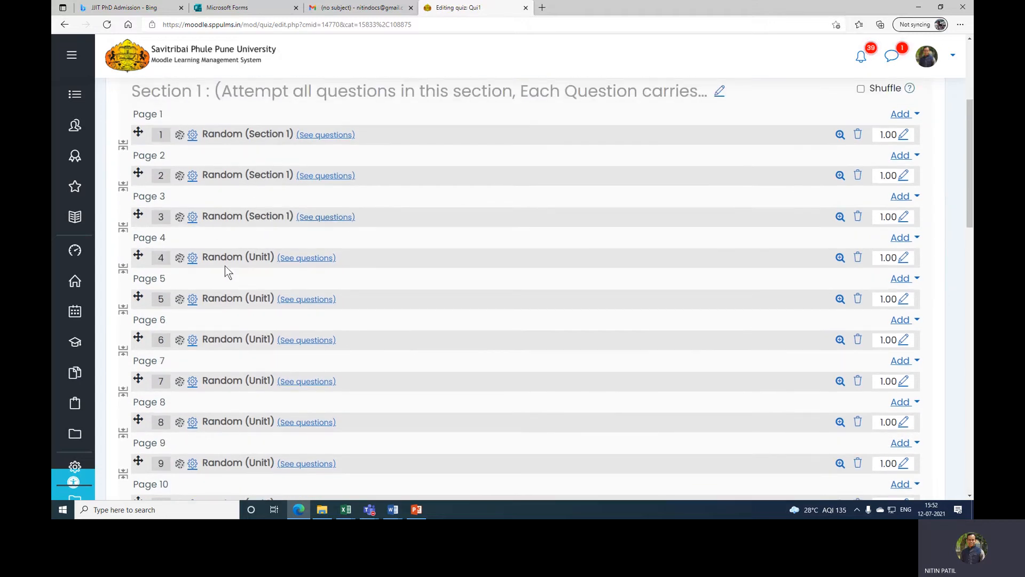
left_click(917, 241)
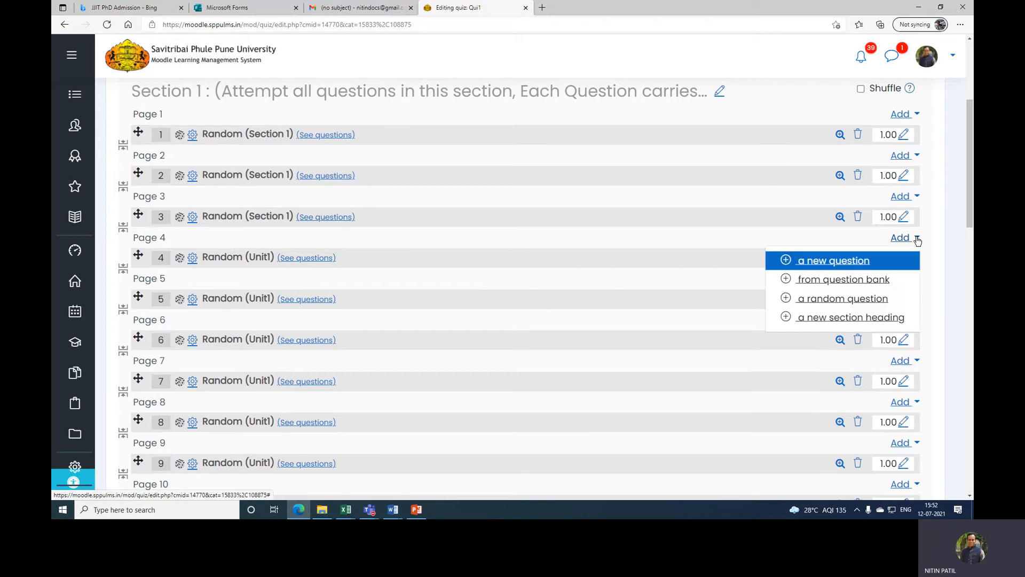
left_click(858, 319)
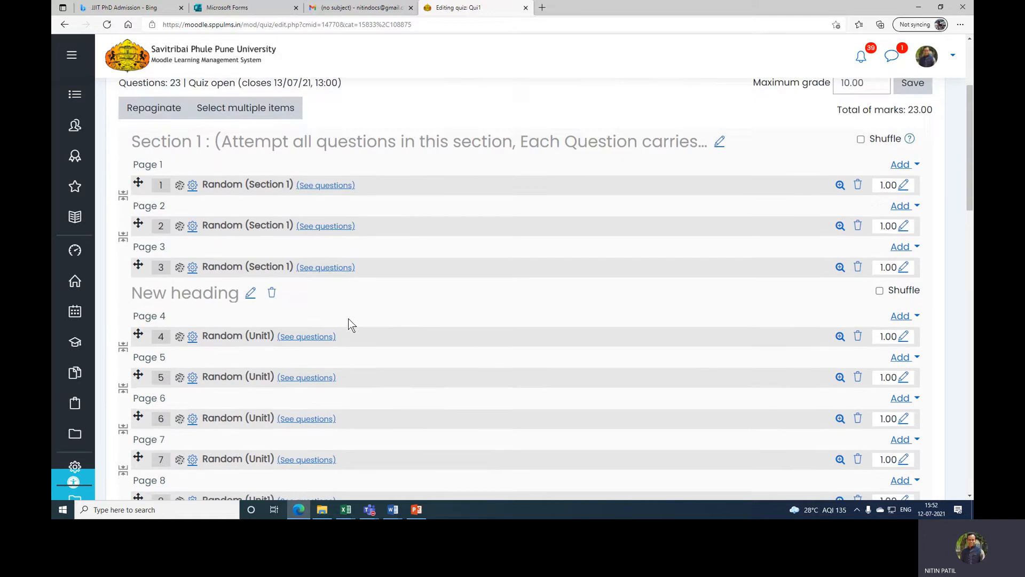
Rename the new section heading to "Section : 02 (Attempt all questions in this section , Each question carries 2 marks" and save it
left_click(250, 243)
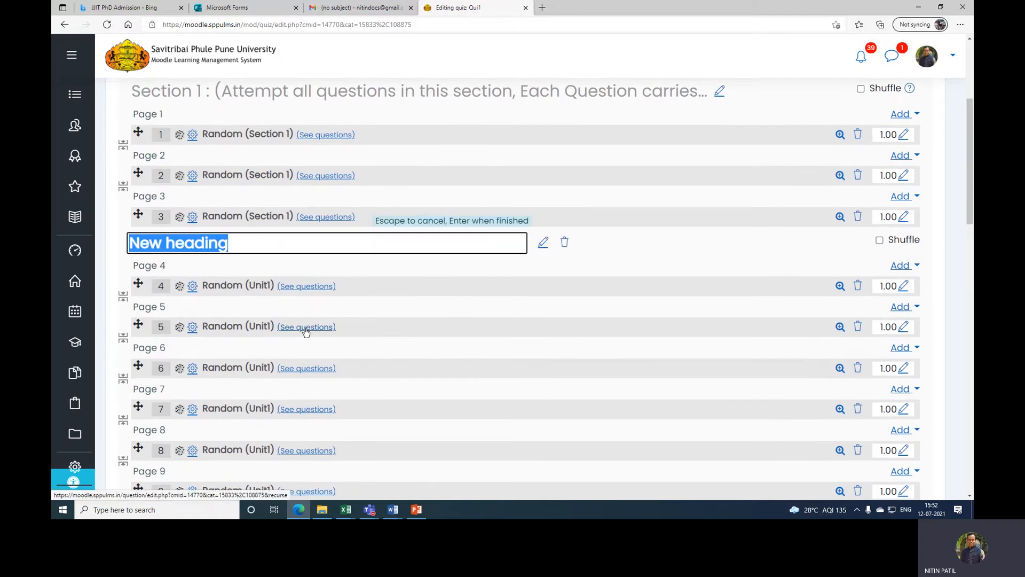
type("SEc")
key("BackSpace")
key("BackSpace")
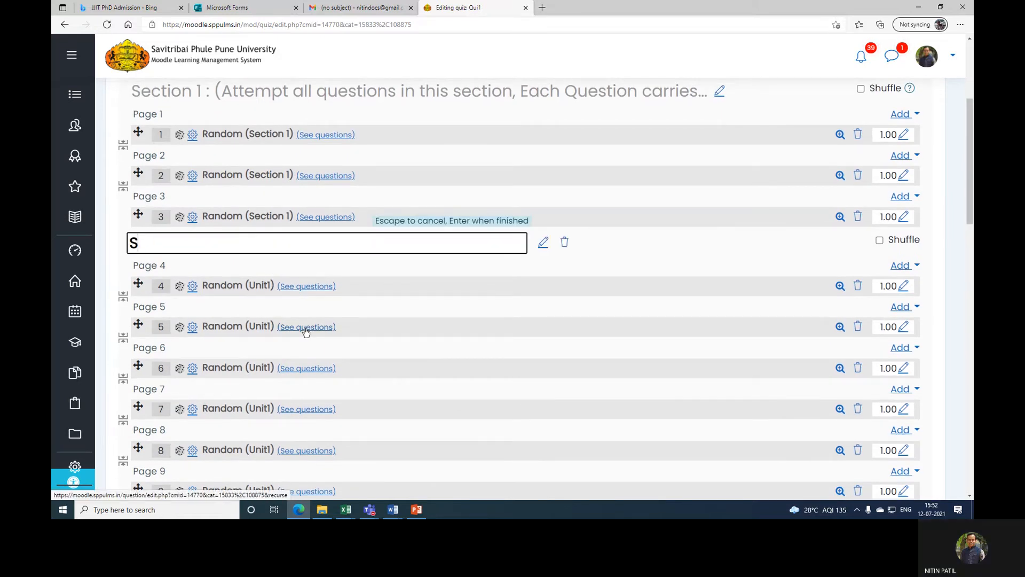
type("ection : ")
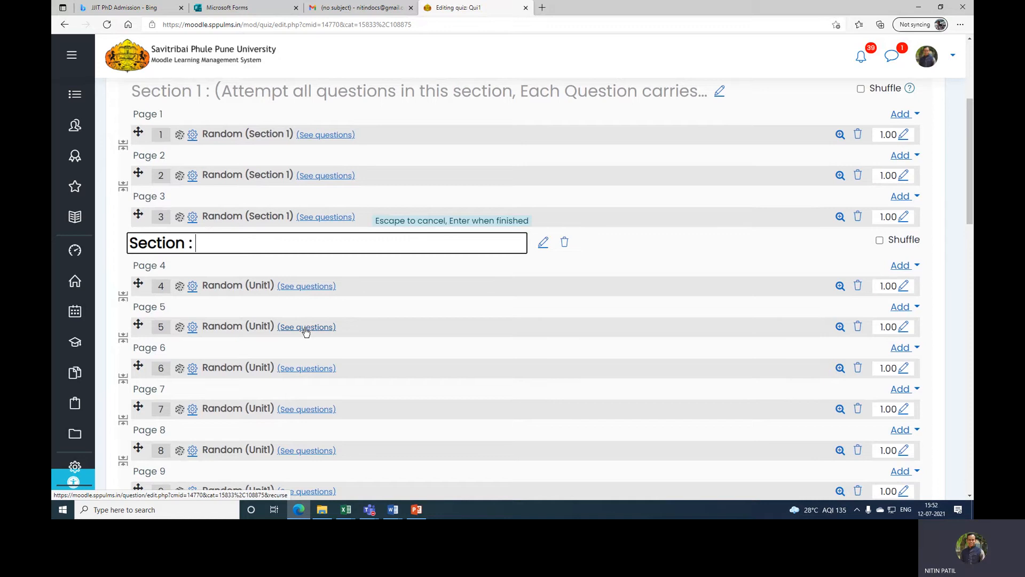
type("02 (Attempt al;")
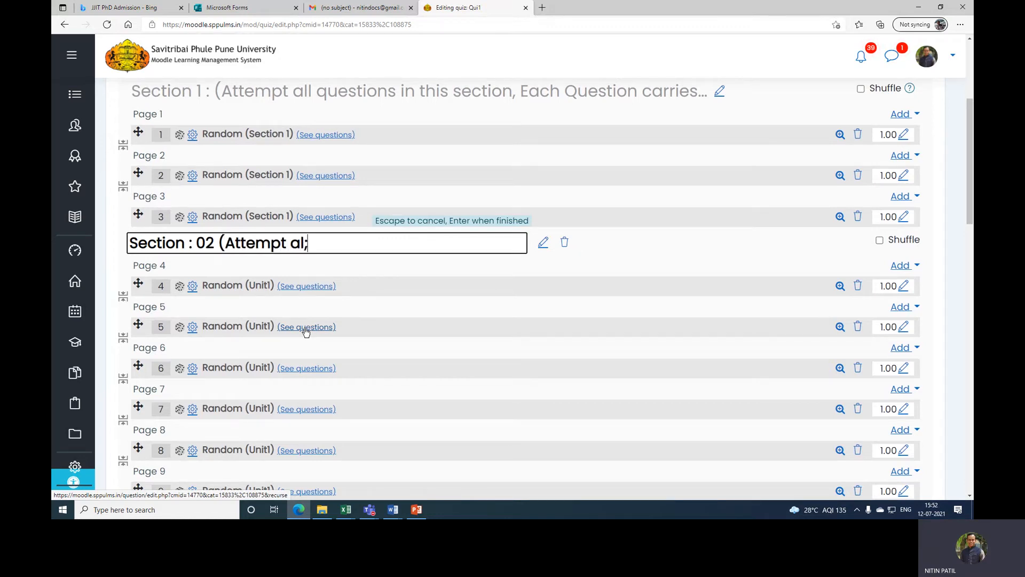
key("BackSpace")
type("l questio")
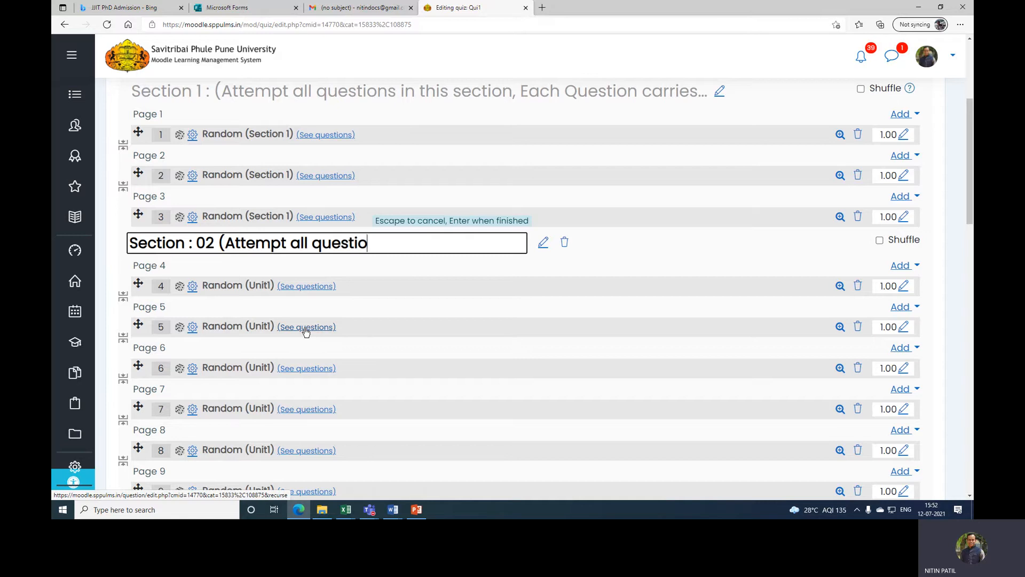
type("ns in this section , ")
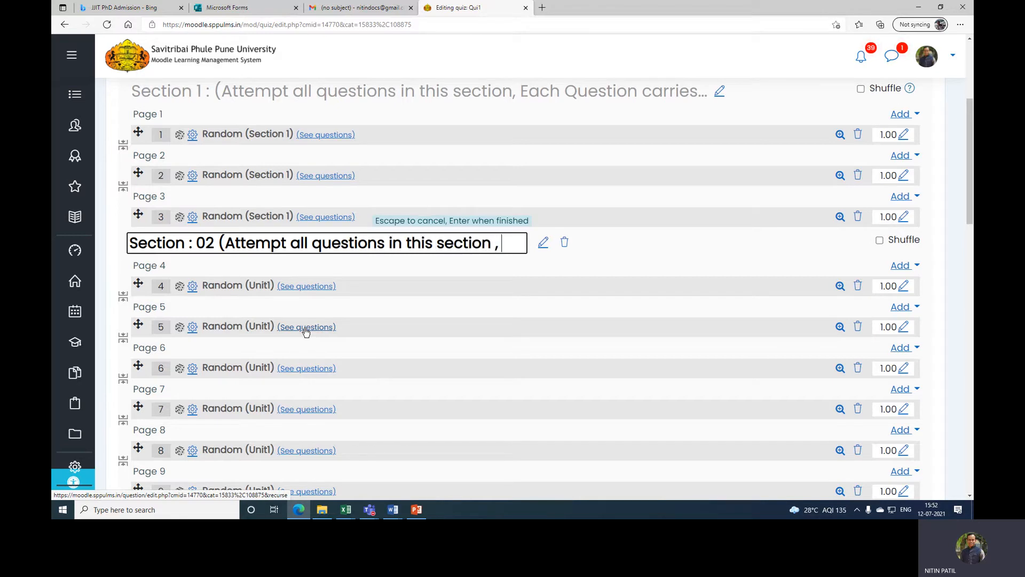
type("Each que")
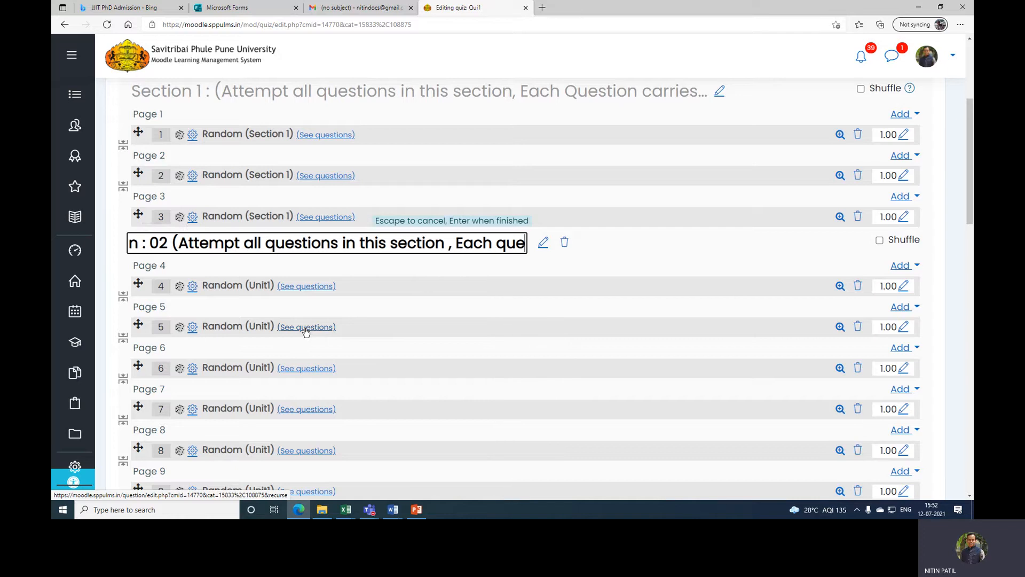
type("stion carr")
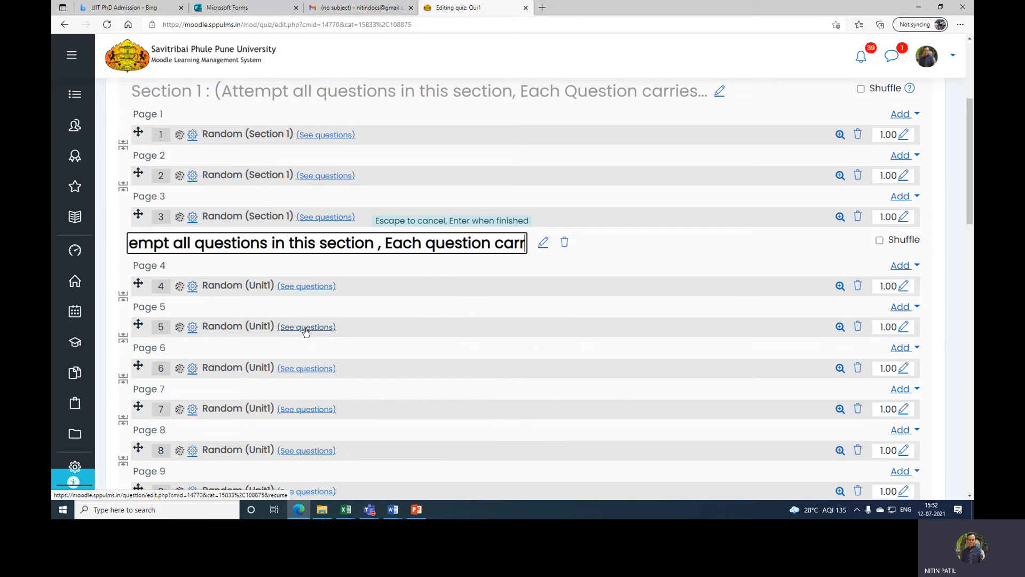
type("ies 2 marks")
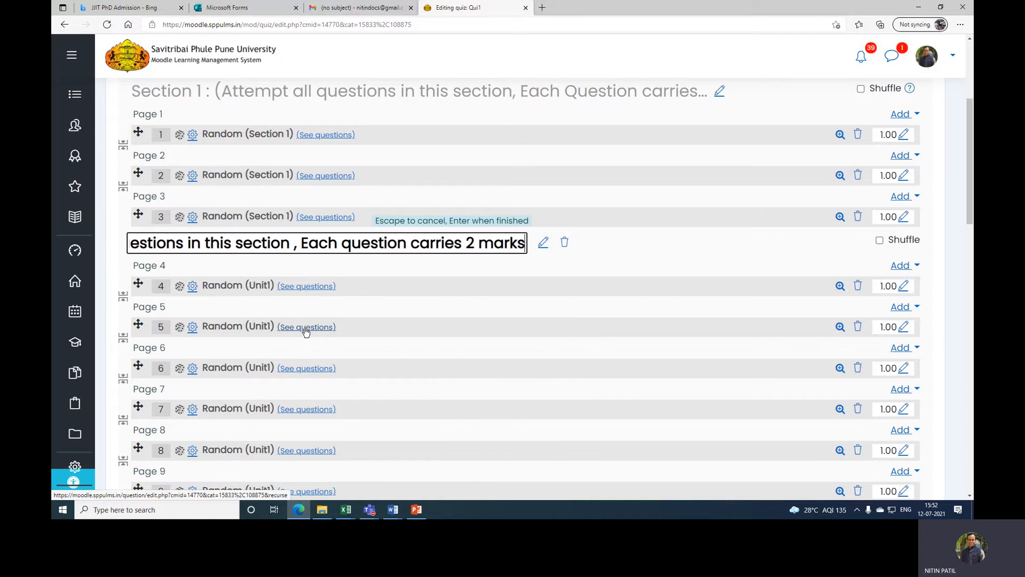
key("Return")
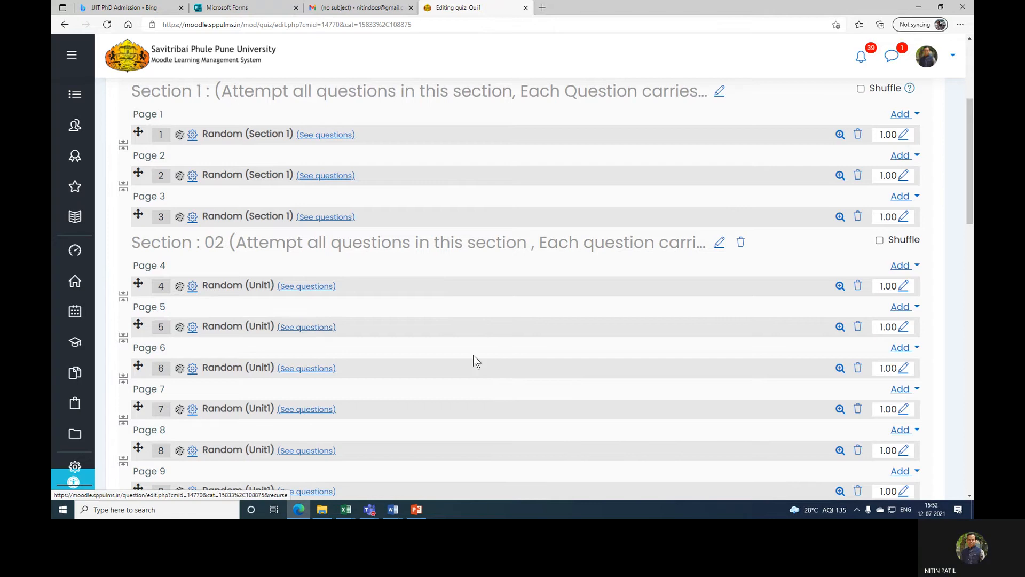
Add 20 random questions from the existing category Unit 2 at the end of the quiz
scroll(444, 330, "down", 7)
scroll(617, 239, "down", 7)
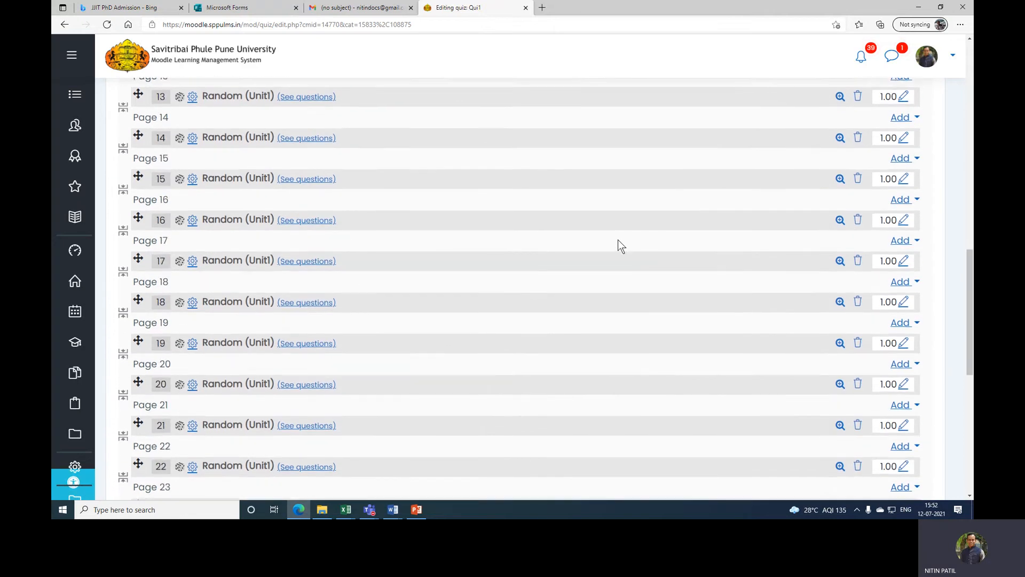
left_click(916, 319)
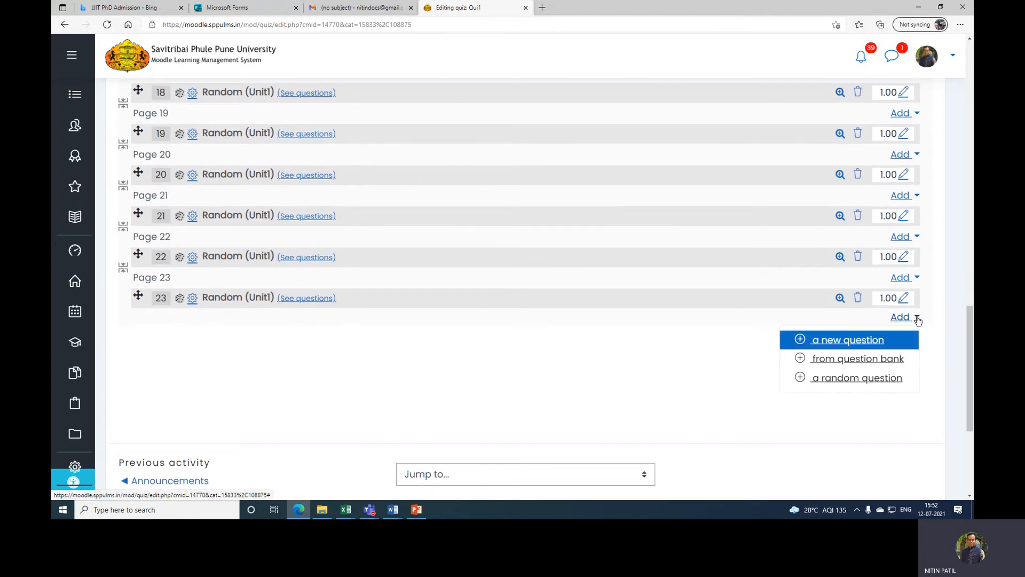
left_click(858, 380)
left_click(483, 143)
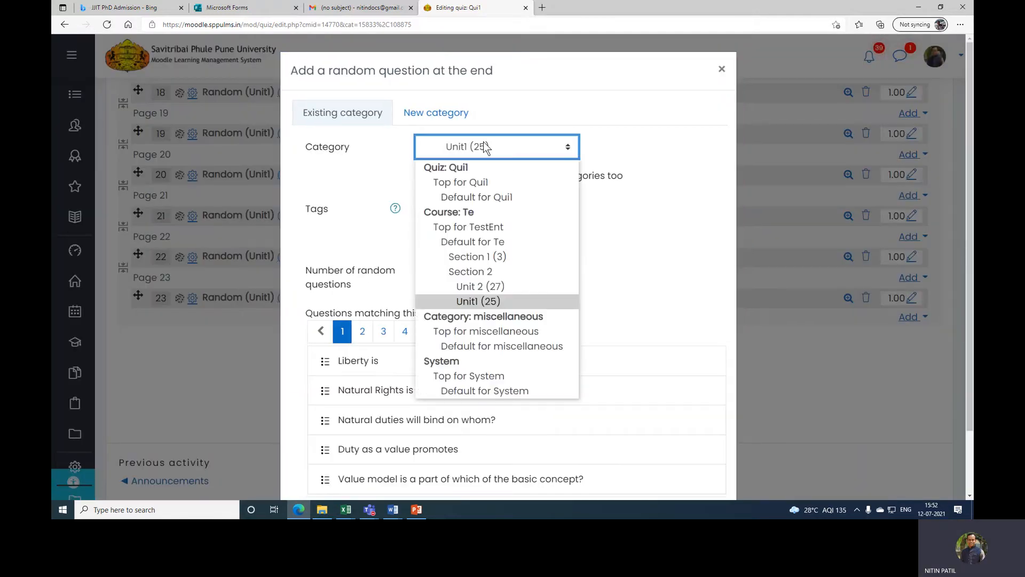
left_click(472, 286)
left_click(433, 270)
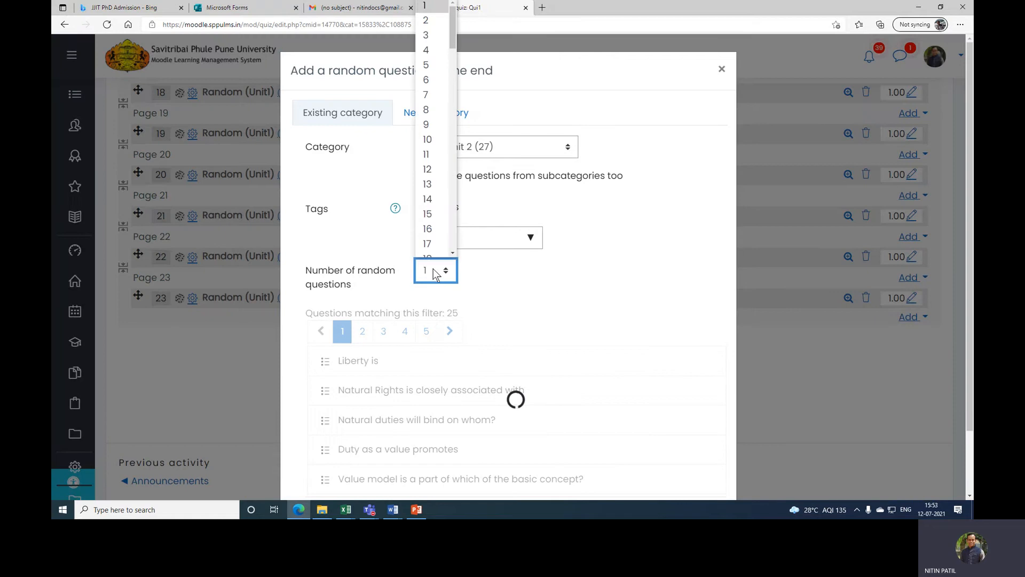
scroll(434, 214, "down", 3)
scroll(437, 226, "down", 2)
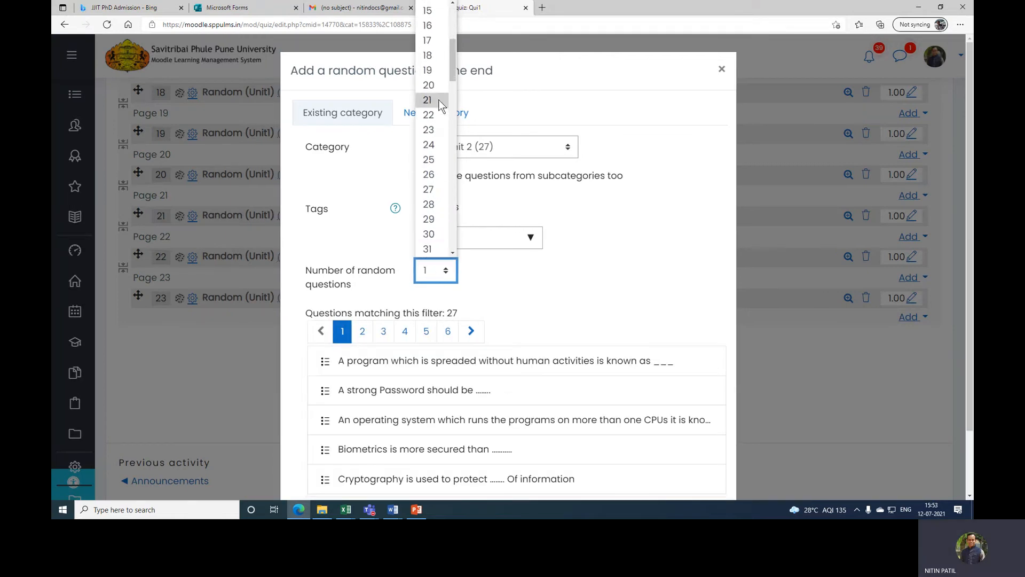
left_click(428, 85)
scroll(615, 274, "down", 1)
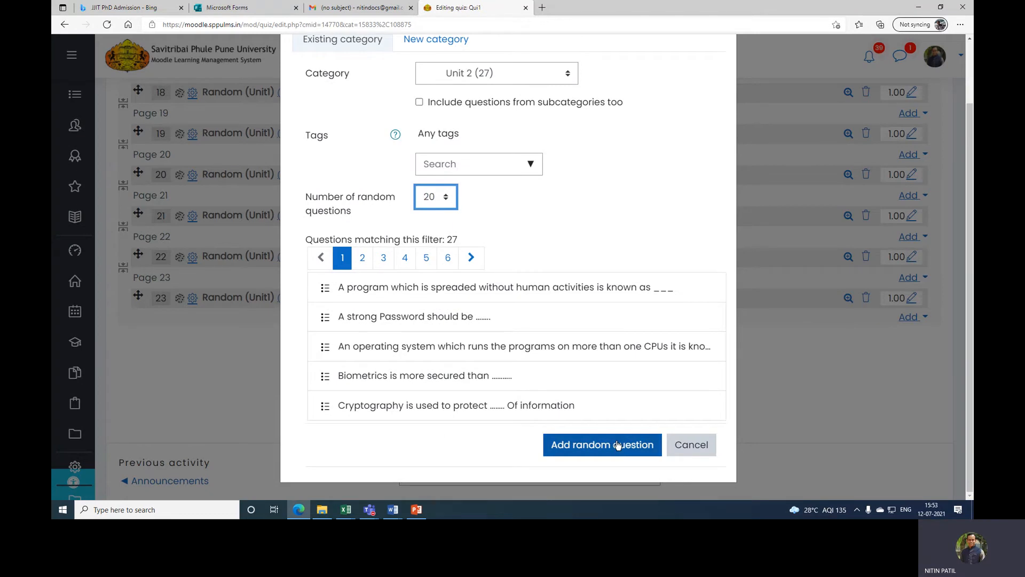
left_click(617, 445)
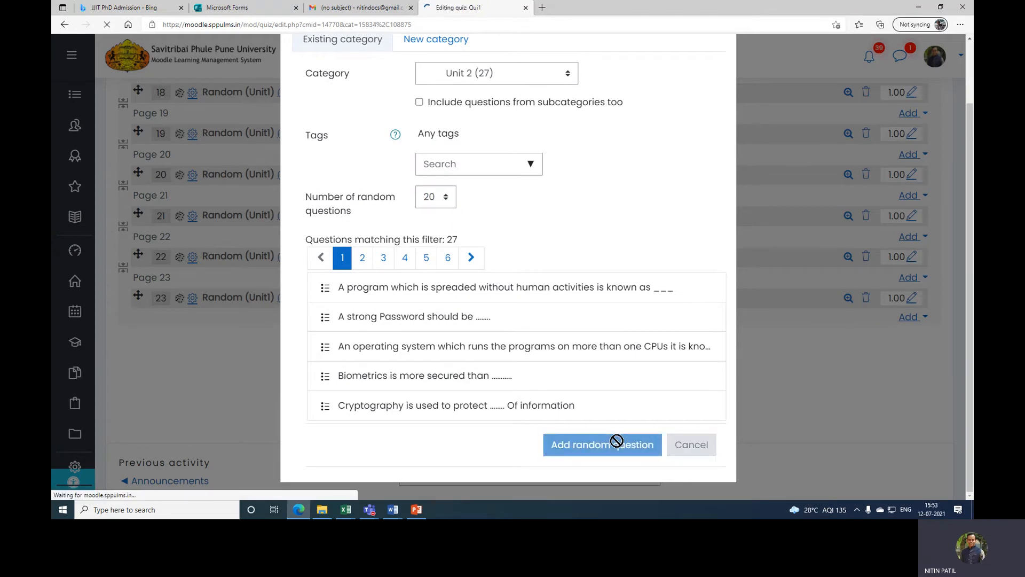
Turn on question shuffling for both Section 02 and Section 1
scroll(597, 366, "down", 12)
scroll(598, 366, "down", 7)
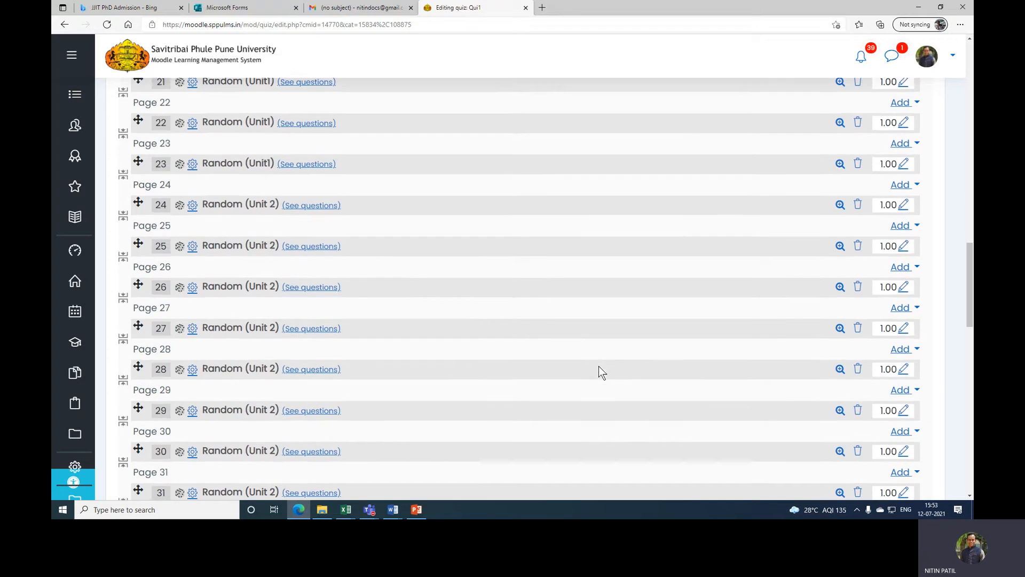
scroll(508, 378, "up", 4)
scroll(374, 299, "down", 4)
scroll(614, 277, "up", 17)
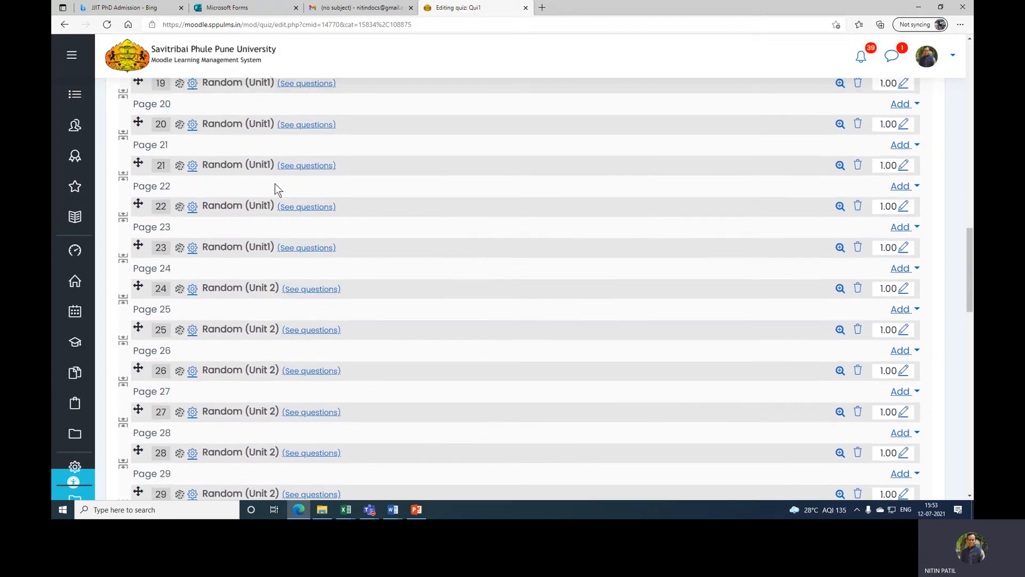
scroll(911, 188, "up", 1)
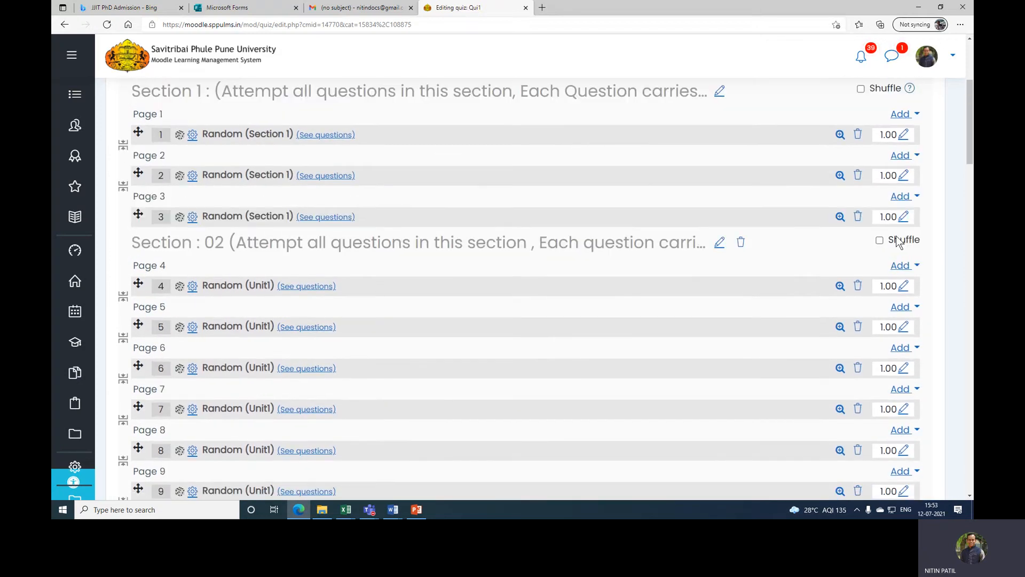
left_click(879, 240)
scroll(883, 290, "up", 1)
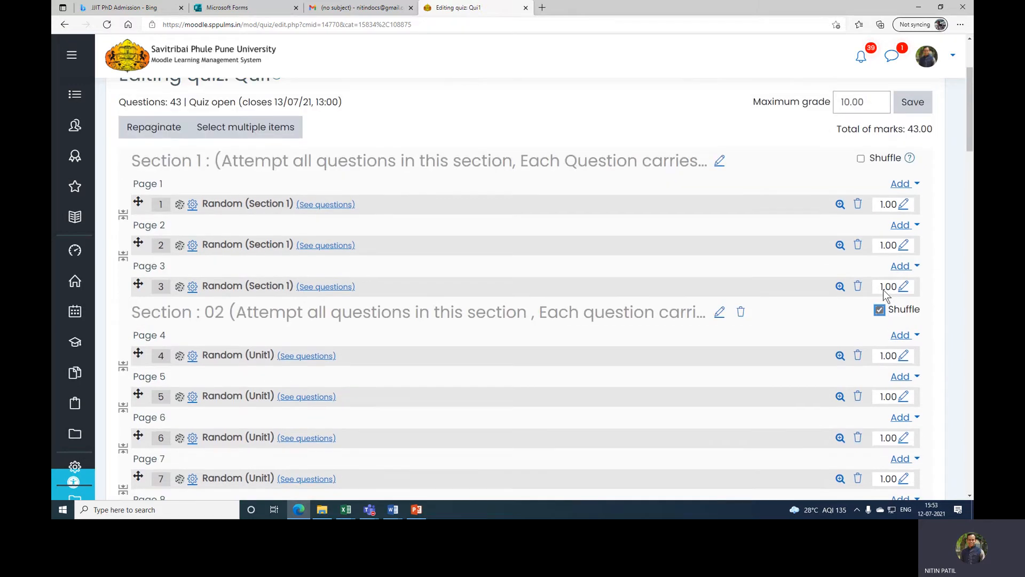
left_click(869, 158)
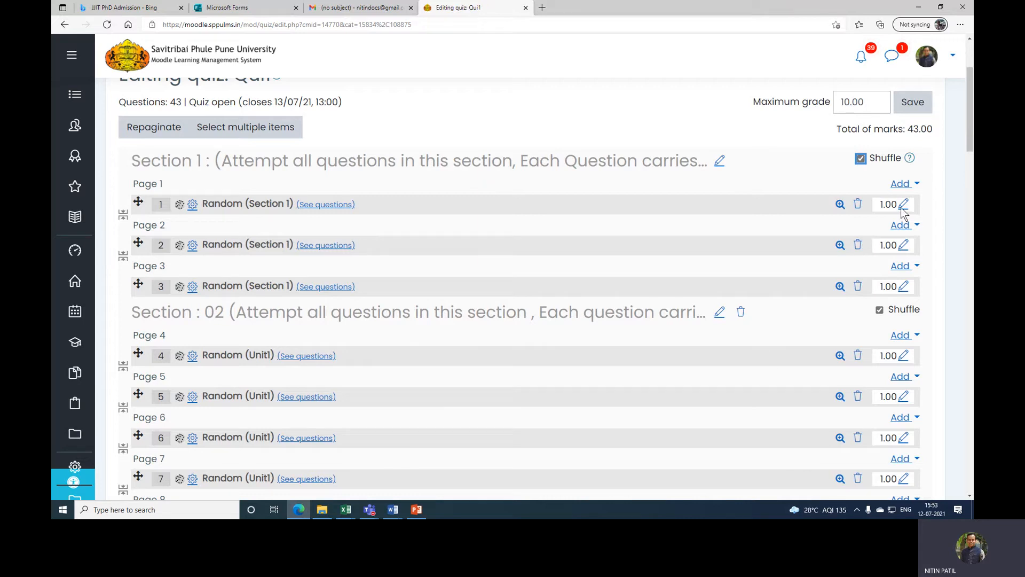
Set the maximum mark of questions 4 to 8 in Section 02 to 2 each
left_click(907, 359)
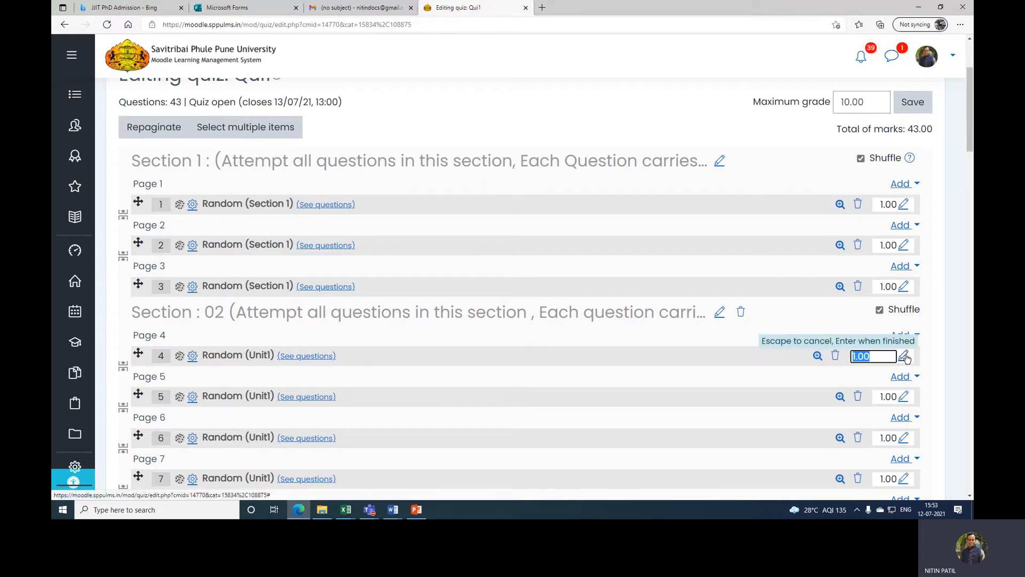
type("2")
key("Return")
scroll(912, 242, "down", 3)
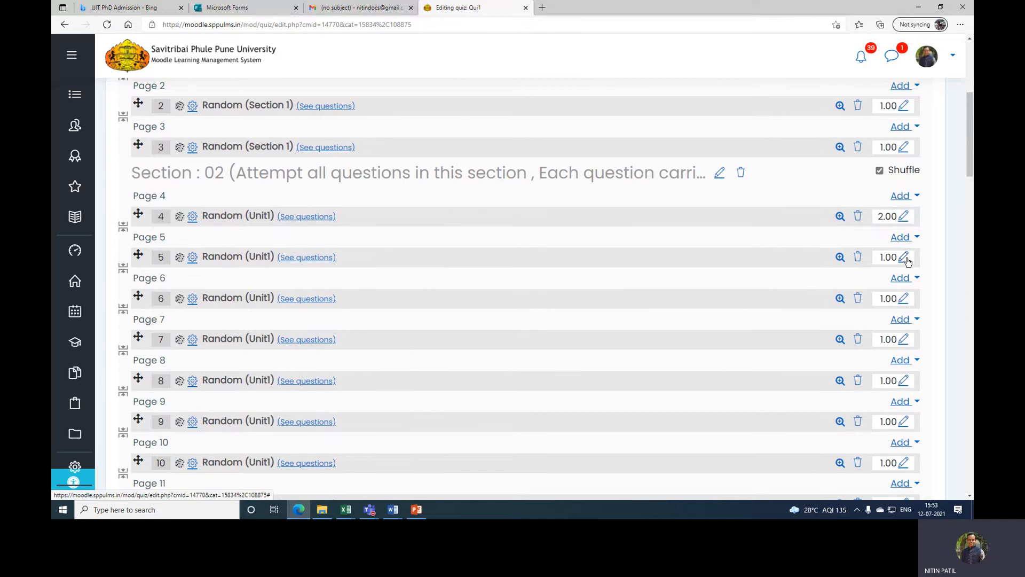
left_click(906, 259)
type("2")
key("Return")
left_click(906, 299)
type("2")
key("Return")
left_click(903, 341)
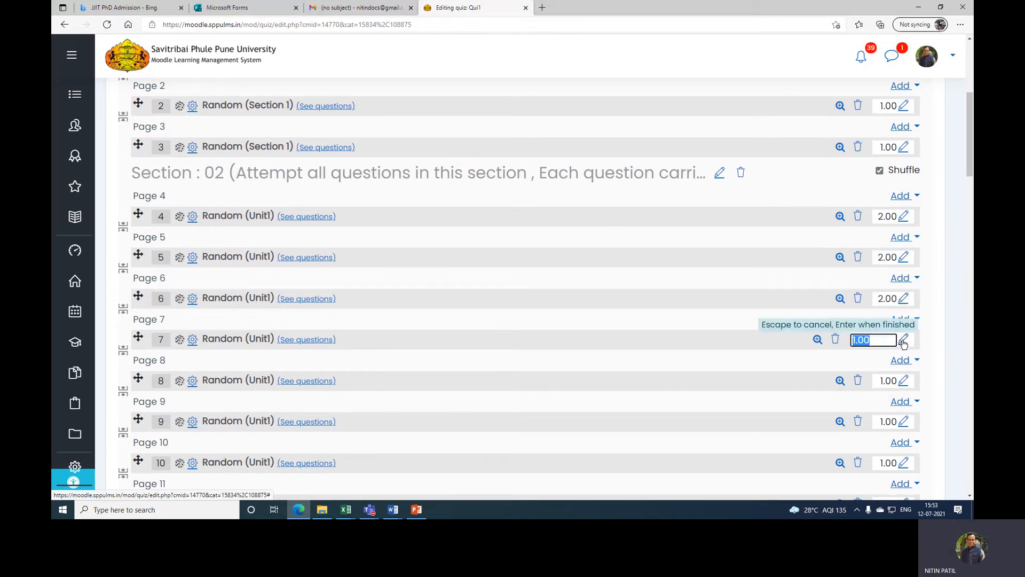
type("2")
key("Return")
left_click(906, 382)
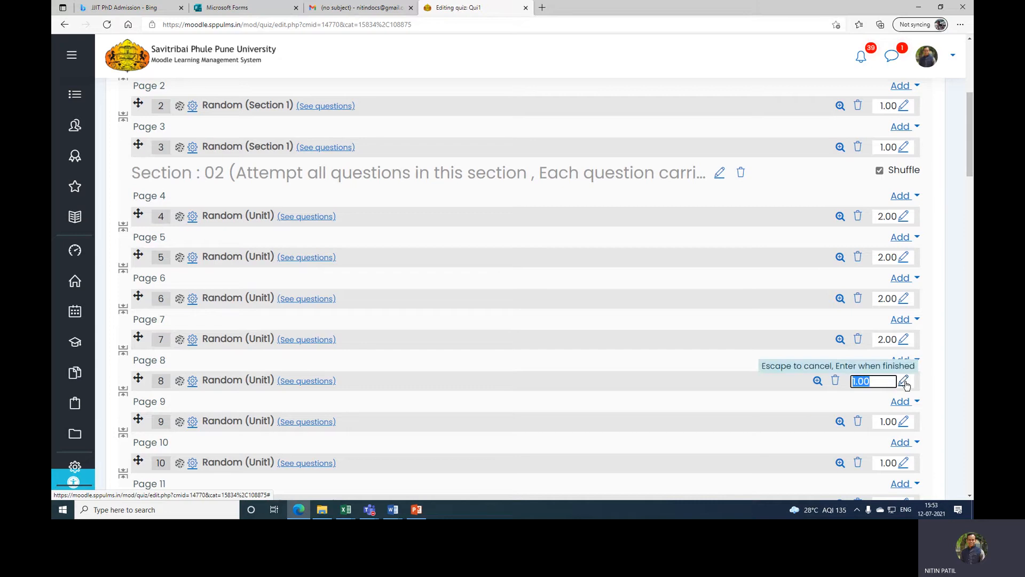
type("2")
key("Return")
Set the maximum mark of random Unit1 questions 9 to 11 in Section 02 to 2 each
scroll(932, 367, "down", 1)
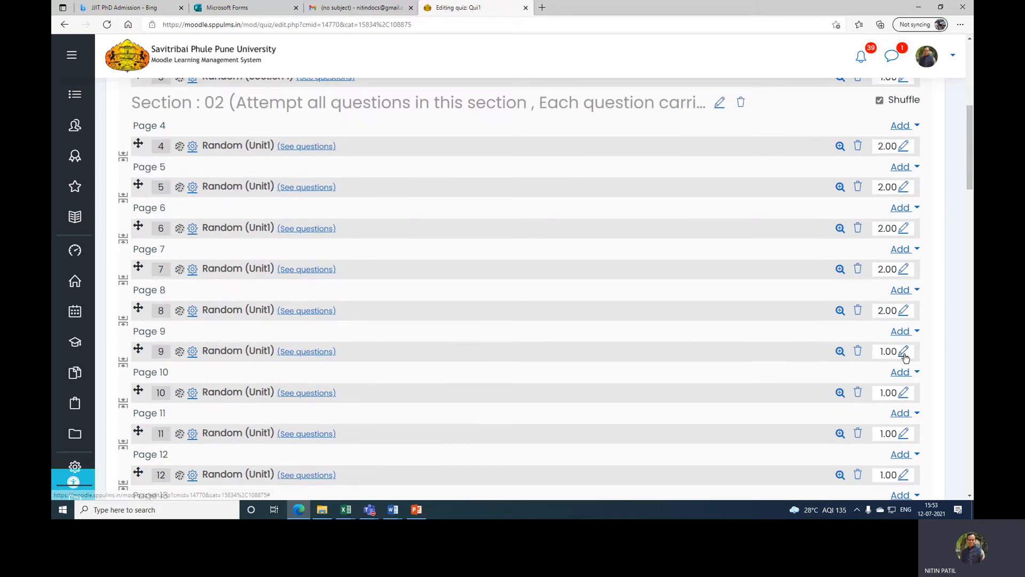
left_click(905, 357)
type("2")
key("Return")
scroll(907, 347, "down", 1)
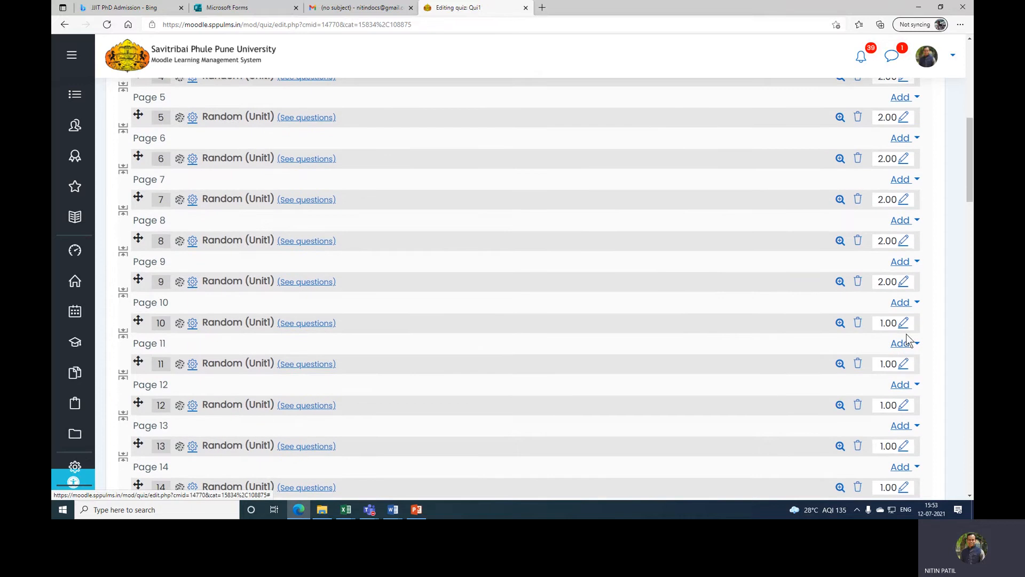
left_click(905, 323)
type("2")
key("Return")
left_click(904, 365)
type("2")
key("Return")
Set the maximum mark of Section 02 questions 12 to 14 to 2 each
scroll(910, 299, "down", 2)
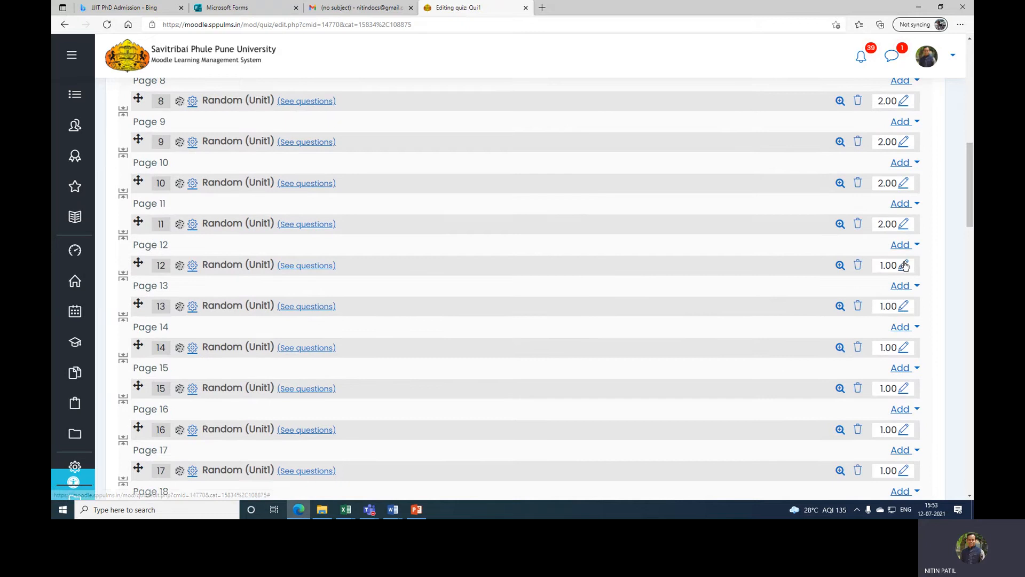
left_click(904, 266)
type("2")
key("Return")
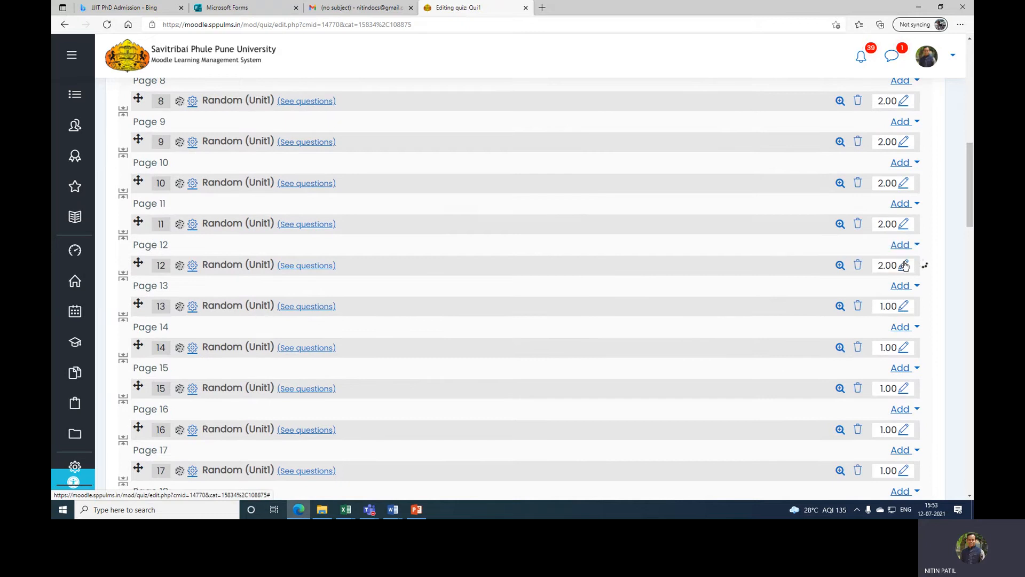
left_click(904, 308)
type("2")
key("Return")
left_click(905, 347)
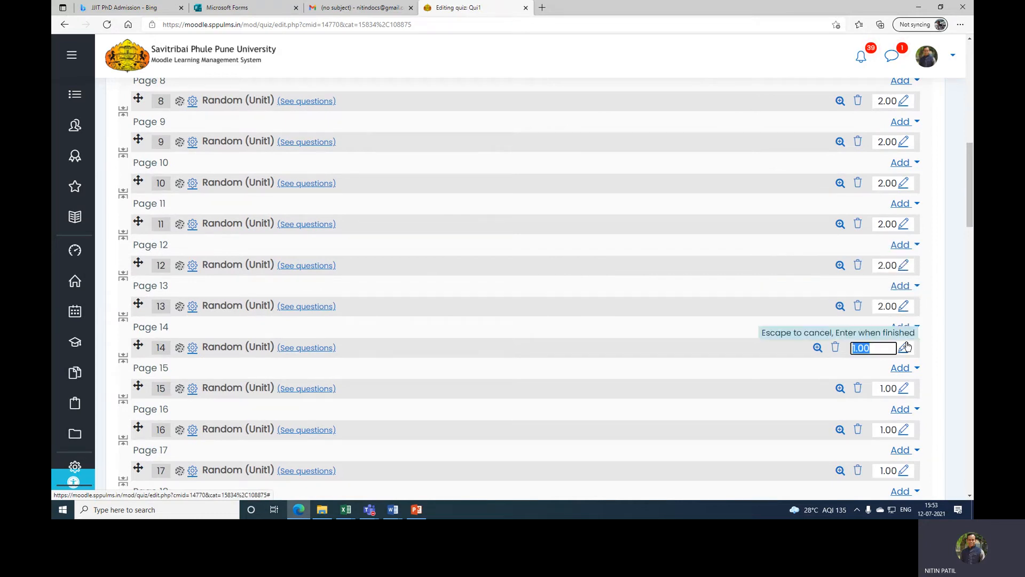
type("2")
key("Return")
Set the maximum mark of Section 02 questions 15 to 18 to 2 each
scroll(906, 329, "down", 1)
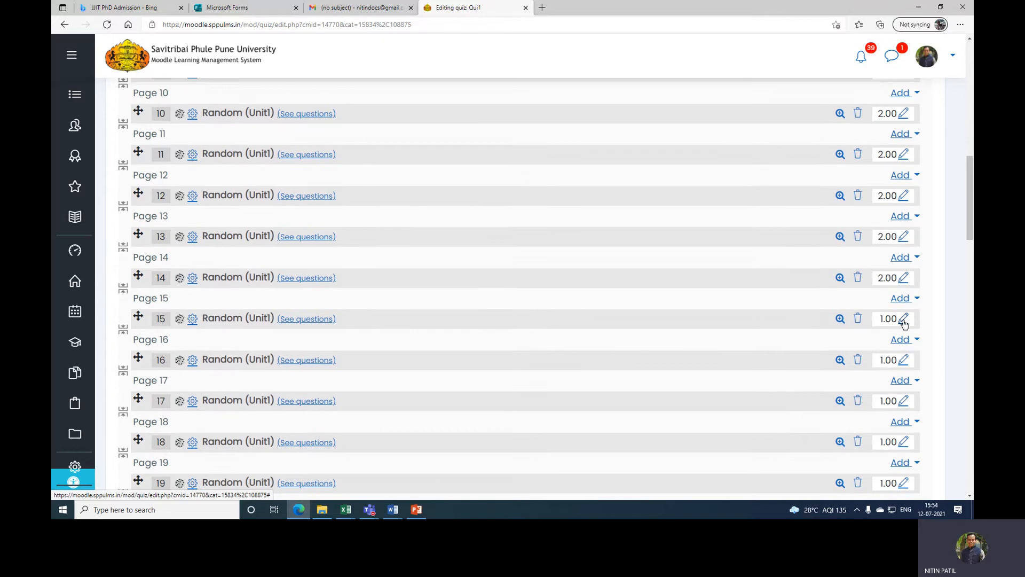
left_click(904, 320)
key("Return")
left_click(904, 361)
type("2")
key("Return")
scroll(906, 331, "down", 1)
left_click(905, 331)
key("Return")
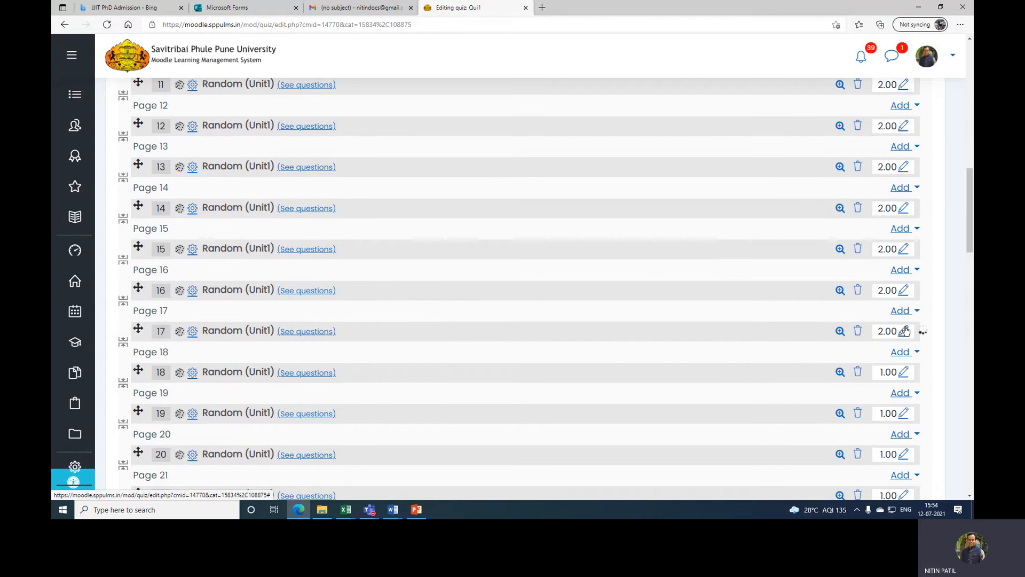
left_click(903, 372)
type("2")
key("Return")
Set the maximum mark of the remaining Unit1 questions in Section 02, questions 19 to 23, to 2 each
scroll(904, 376, "down", 3)
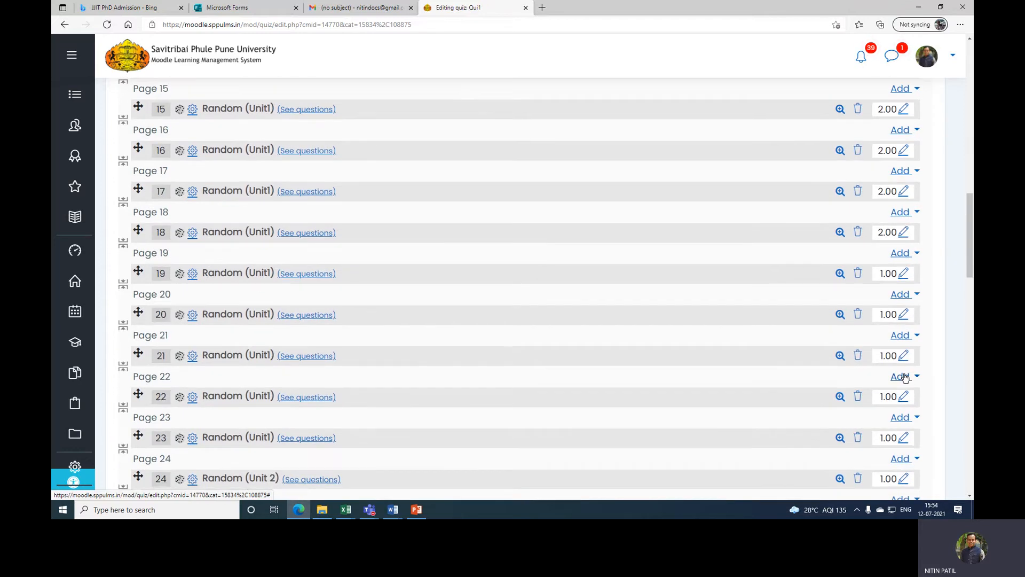
left_click(906, 317)
type("2")
key("Return")
key("Return")
left_click(903, 355)
type("2")
key("Return")
left_click(904, 396)
type("2")
key("Return")
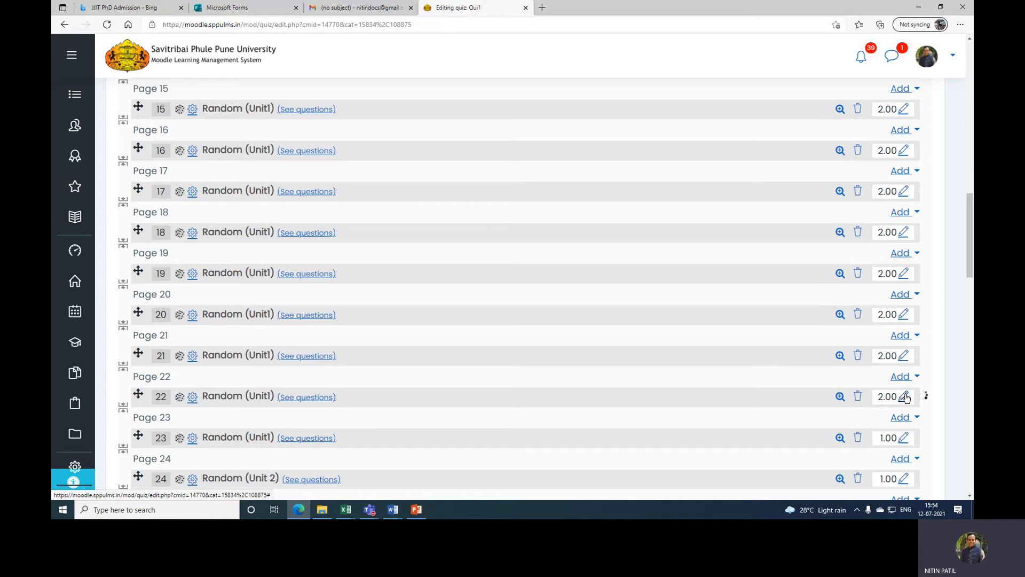
scroll(919, 408, "down", 4)
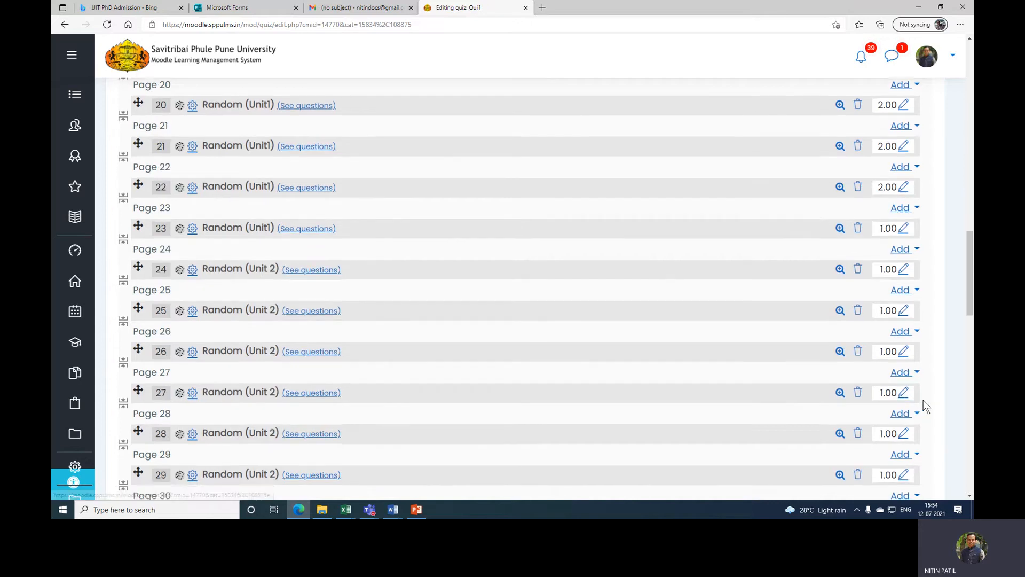
left_click(903, 229)
type("2")
key("Return")
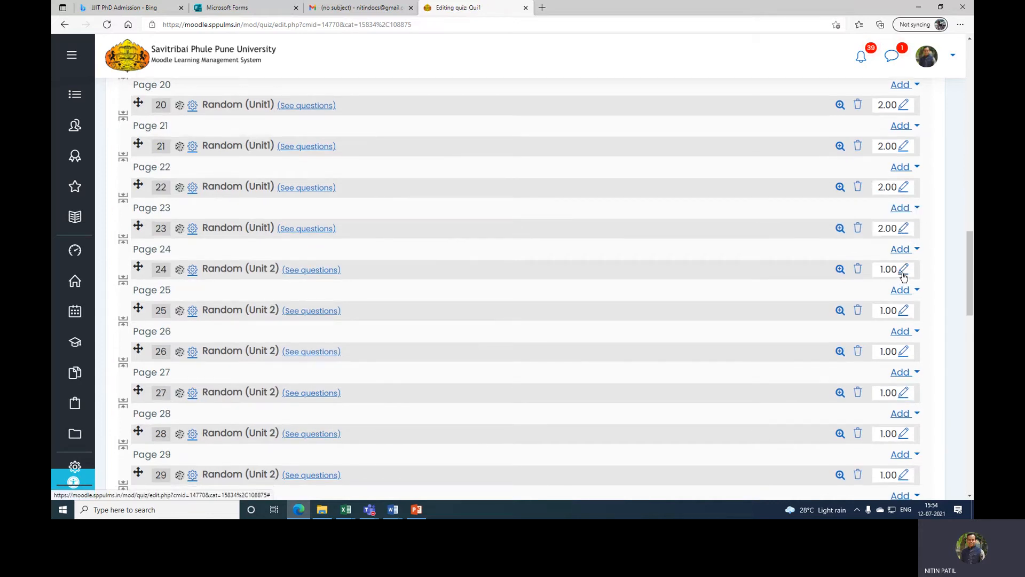
Set the maximum mark of the first three random Unit 2 questions, 24 to 26, to 2 each
left_click(902, 273)
type("2")
key("Return")
left_click(903, 311)
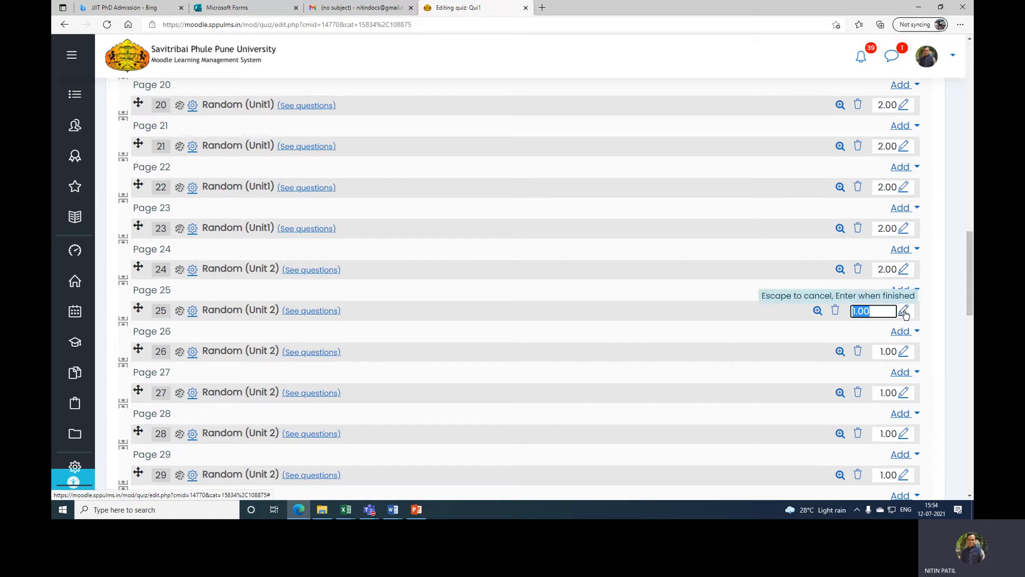
type("2")
key("Return")
left_click(904, 352)
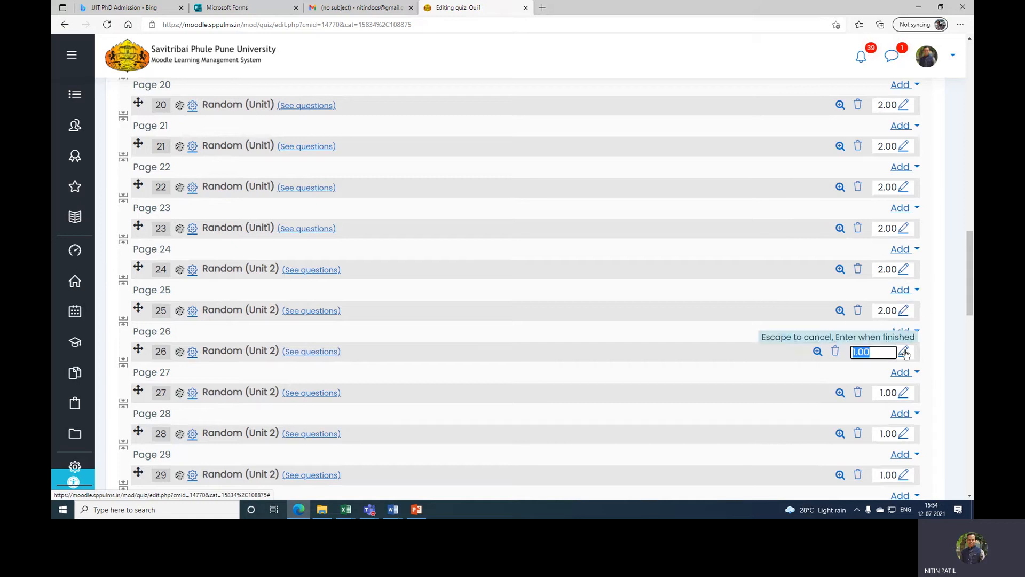
type("2")
key("Return")
Set the maximum mark of random Unit 2 questions 27 to 29 to 2 each
scroll(906, 354, "down", 1)
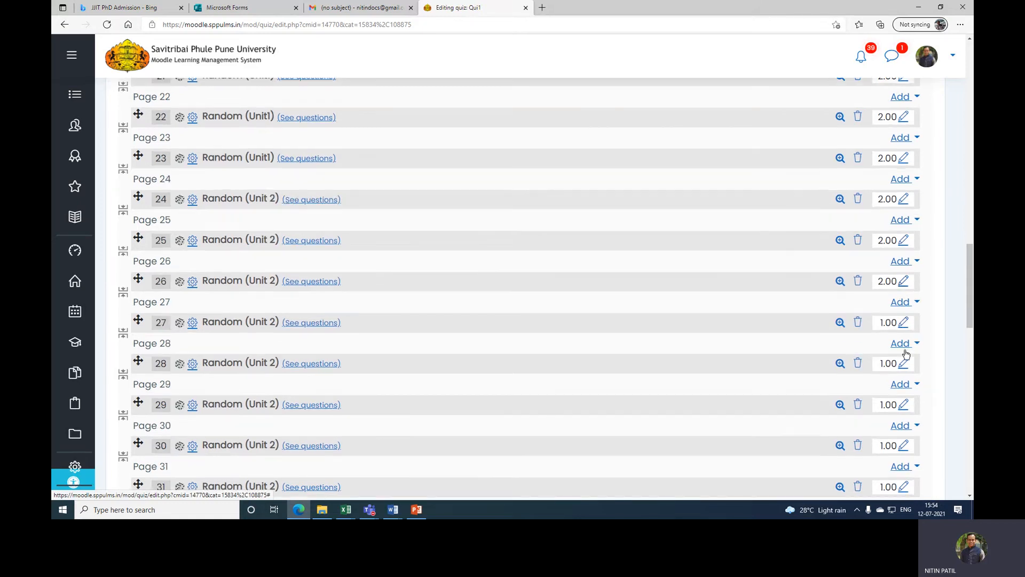
left_click(904, 323)
type("2")
key("Return")
left_click(904, 363)
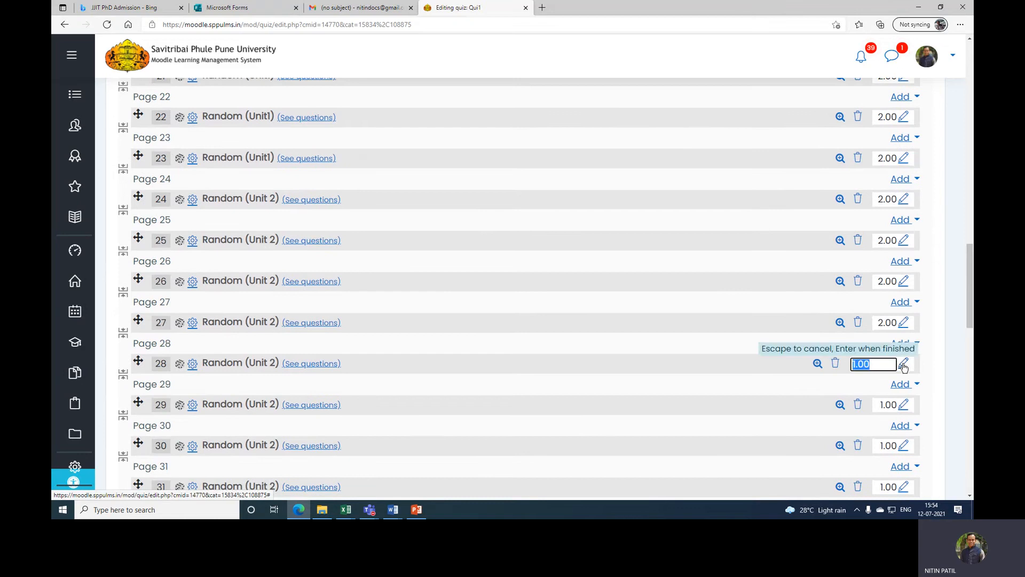
type("2")
key("Return")
scroll(904, 363, "down", 1)
left_click(903, 335)
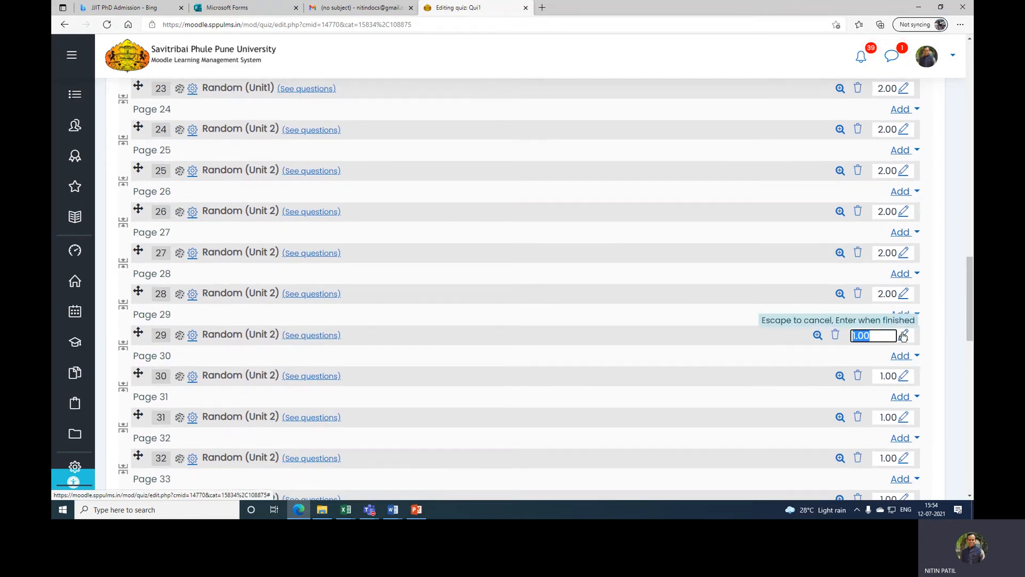
type("2")
key("Return")
Set the maximum mark of random Unit 2 questions 30 to 32 to 2 each
scroll(906, 337, "down", 1)
left_click(903, 306)
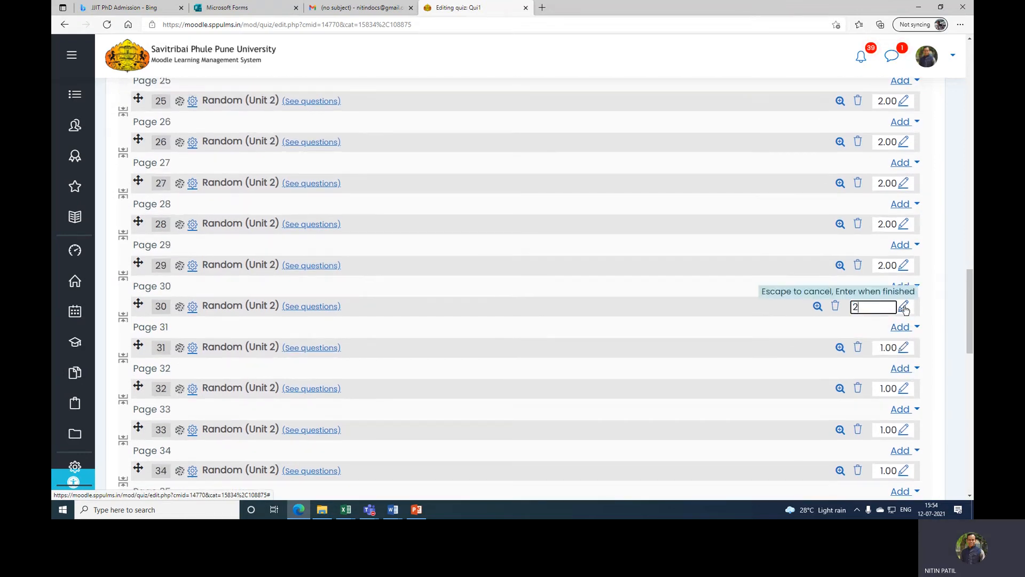
type("2")
key("Return")
left_click(903, 348)
type("2")
key("Return")
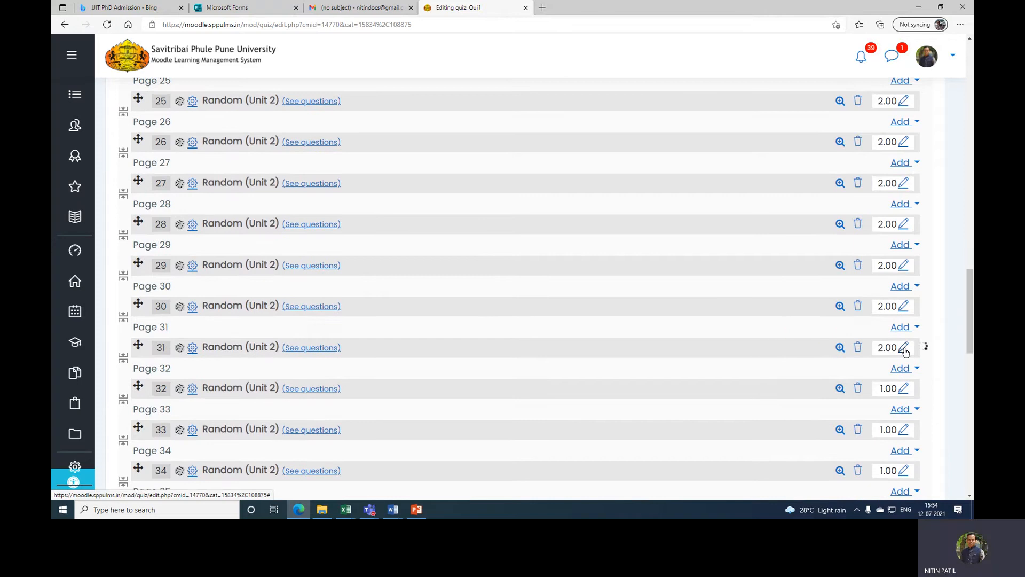
scroll(906, 350, "down", 1)
left_click(904, 319)
type("2")
key("Return")
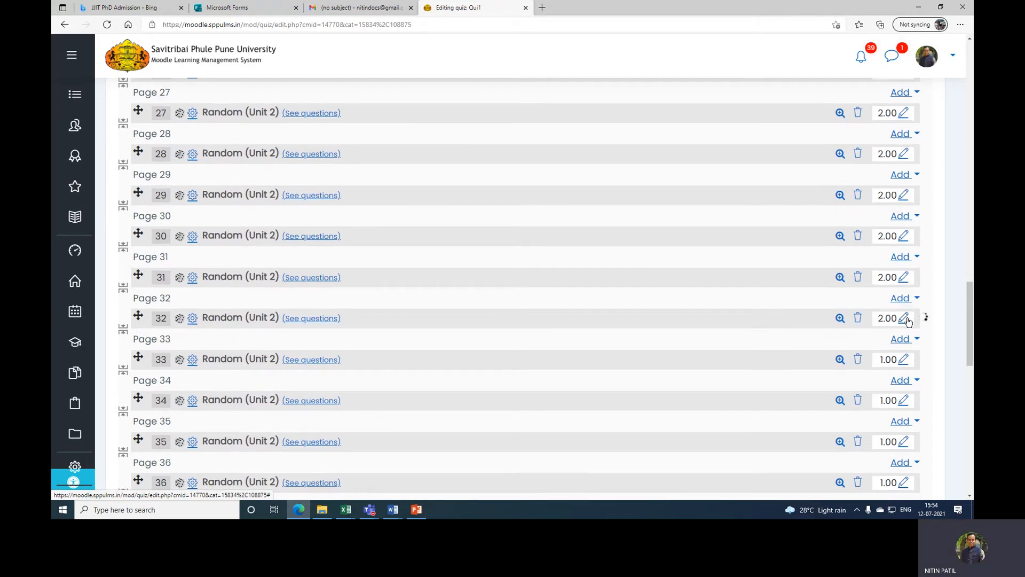
Set the maximum mark of random Unit 2 questions 33 to 35 to 2 each
left_click(902, 365)
type("2")
key("Return")
left_click(904, 401)
type("2")
key("Return")
scroll(907, 395, "down", 3)
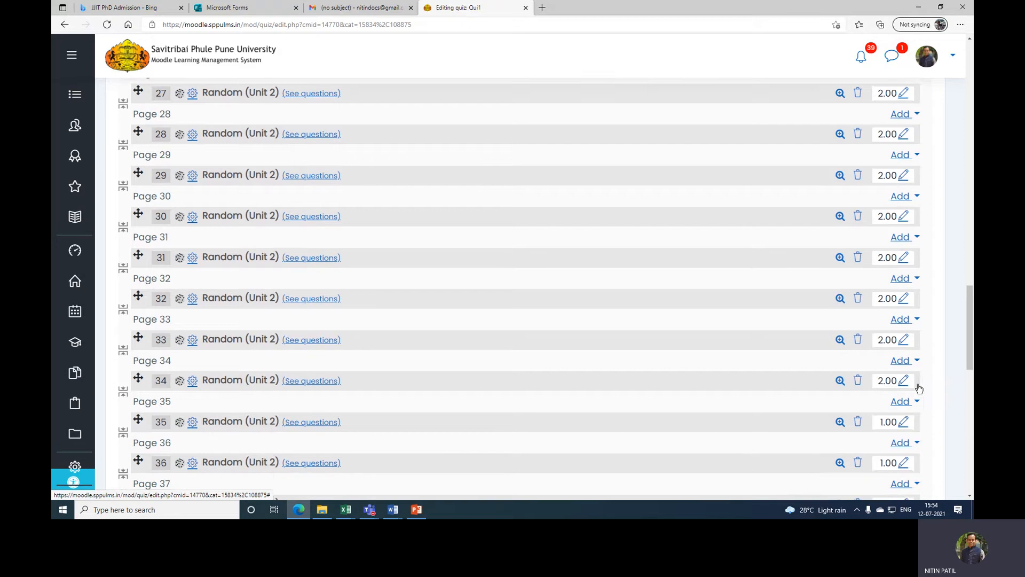
left_click(904, 304)
type("2")
key("Return")
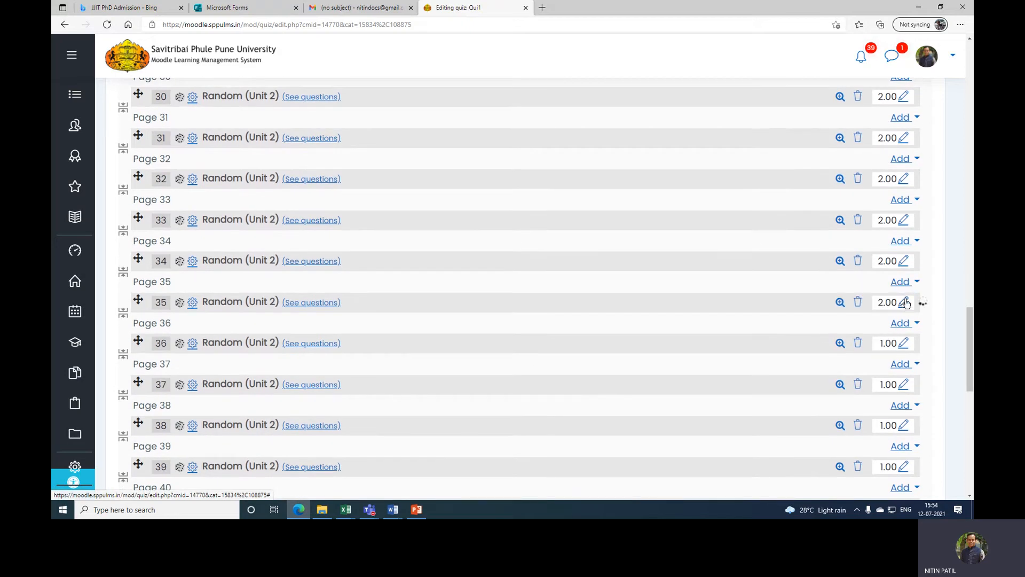
Set the maximum mark of random Unit 2 questions 36 to 38 to 2 each
left_click(903, 345)
type("2")
key("Return")
left_click(904, 384)
type("2")
key("Return")
scroll(902, 379, "down", 3)
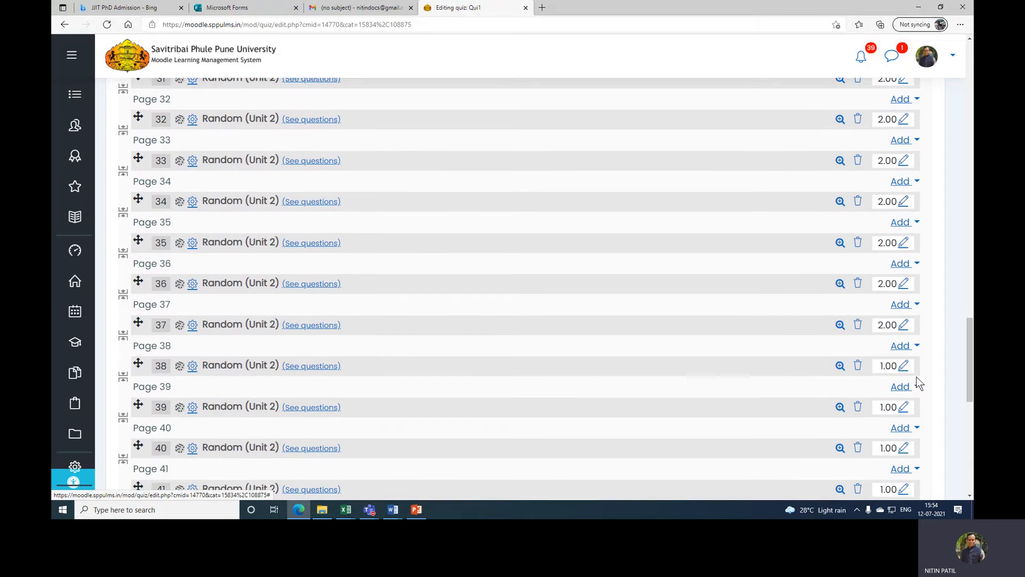
left_click(904, 362)
type("2")
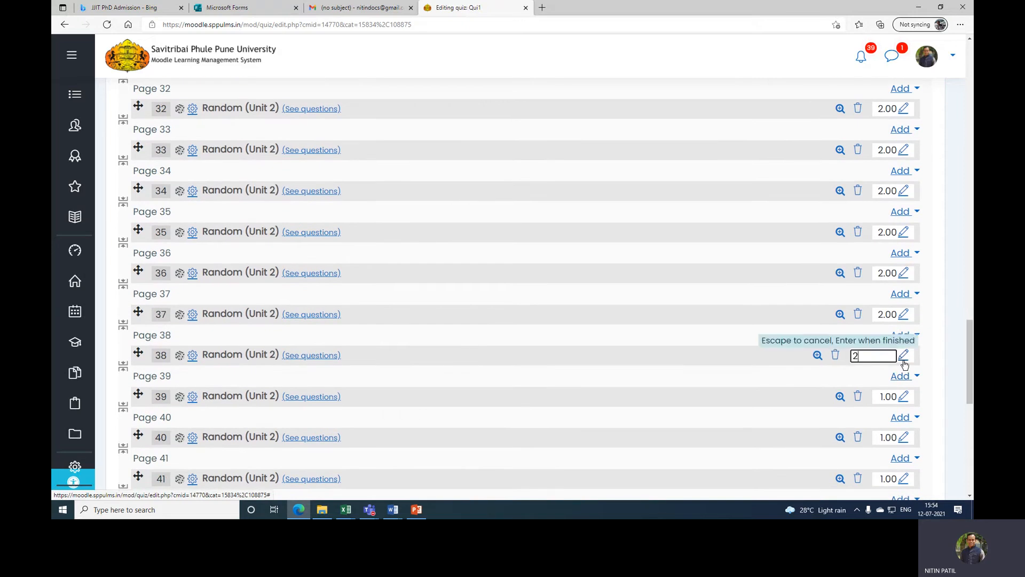
key("Return")
Set the maximum mark of random Unit 2 questions 39 and 40 to 2 each
scroll(906, 378, "down", 2)
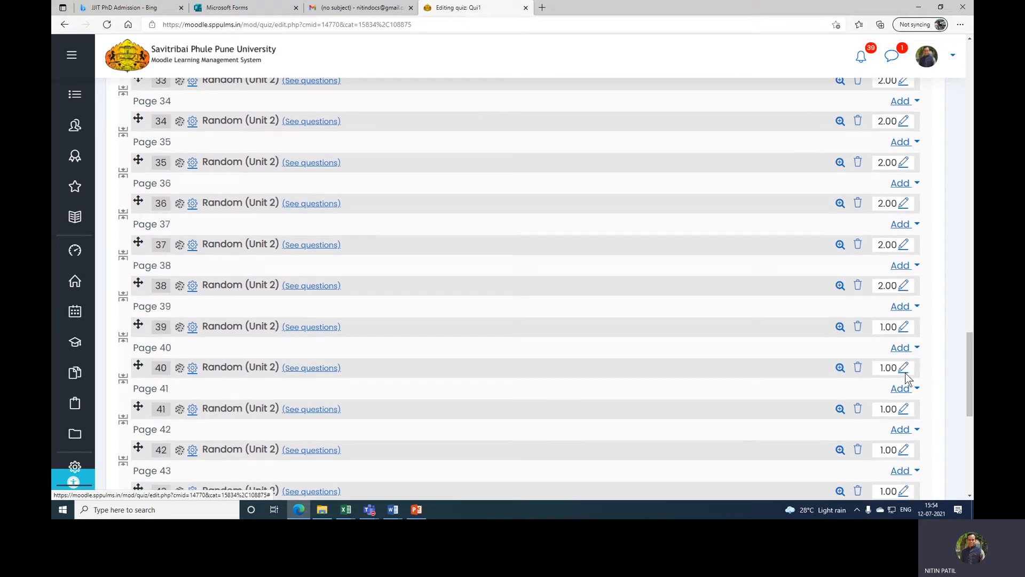
left_click(904, 328)
type("2")
key("Return")
left_click(904, 368)
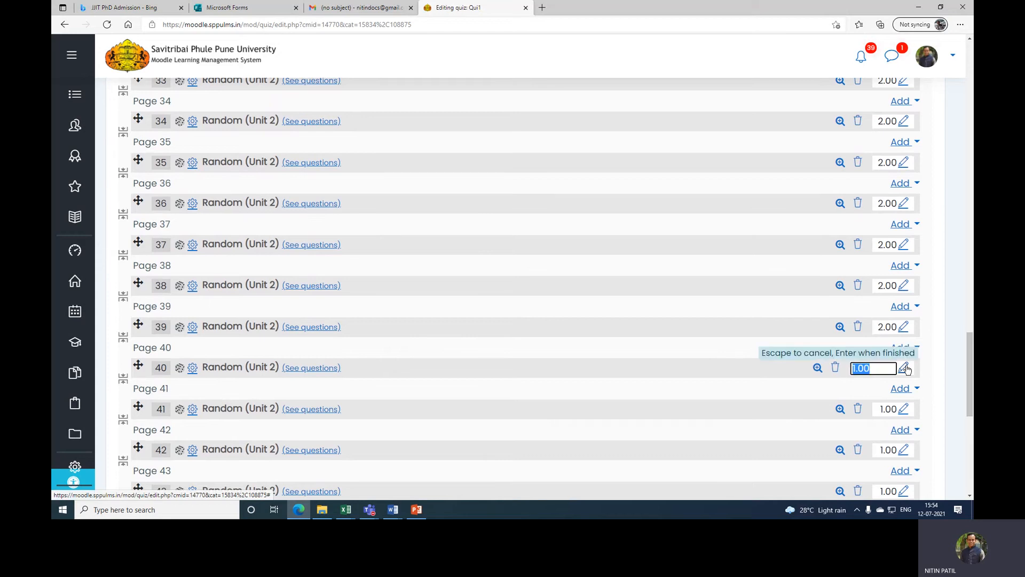
type("2")
key("Return")
Set the maximum mark of the last three Unit 2 questions, 41 to 43, to 2 each
scroll(902, 353, "down", 4)
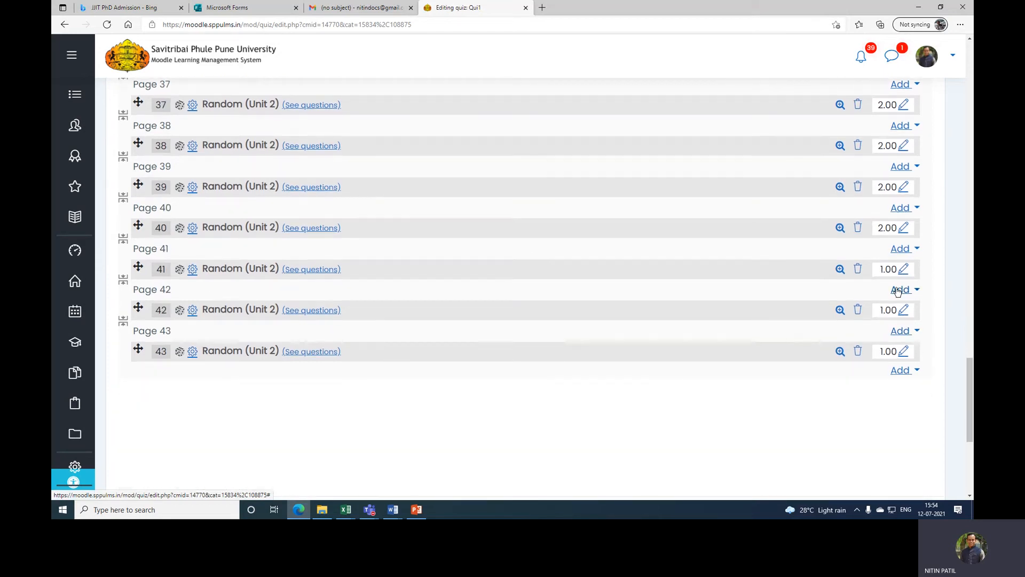
left_click(903, 270)
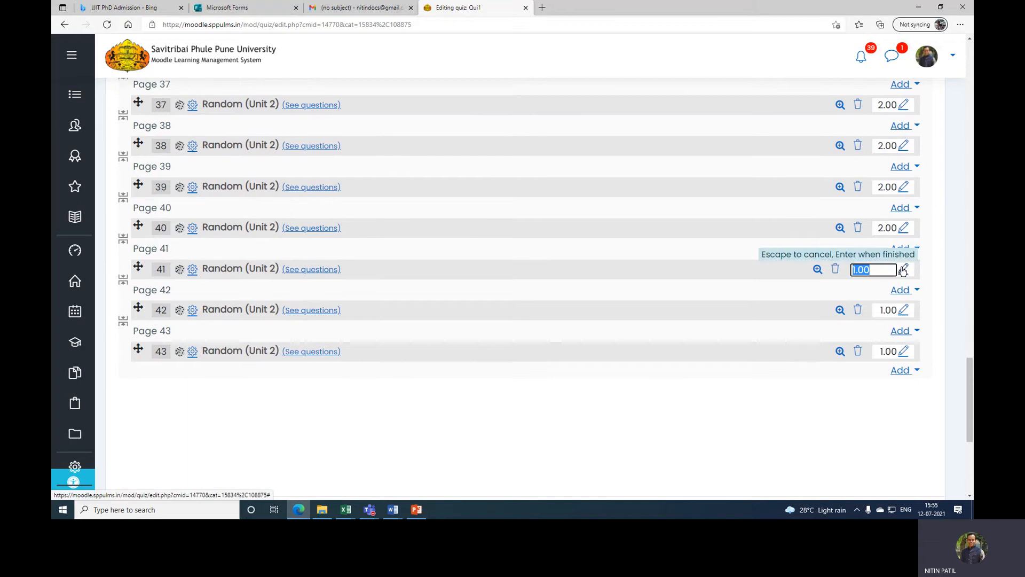
type("2")
key("Return")
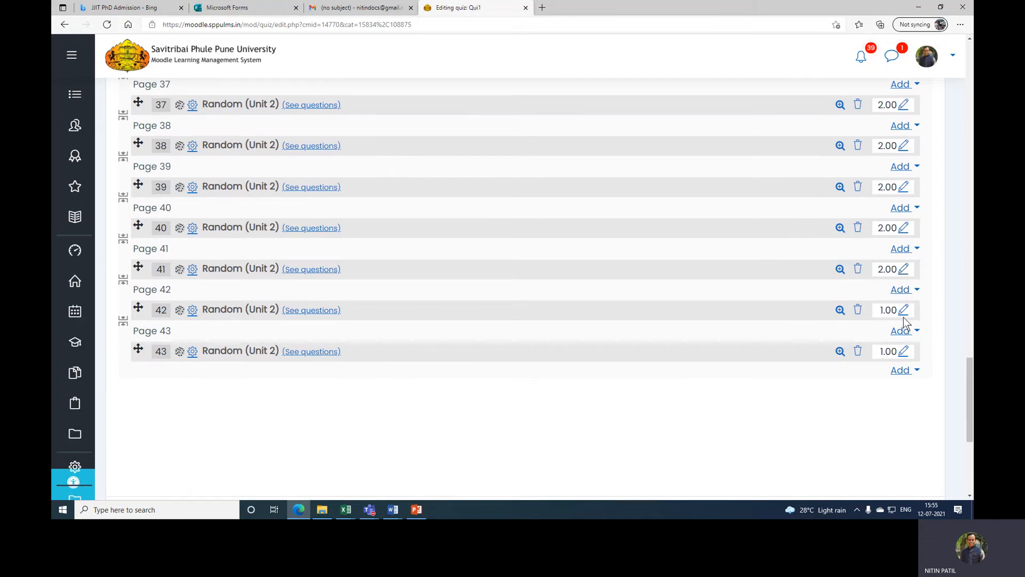
left_click(904, 311)
type("2")
key("Return")
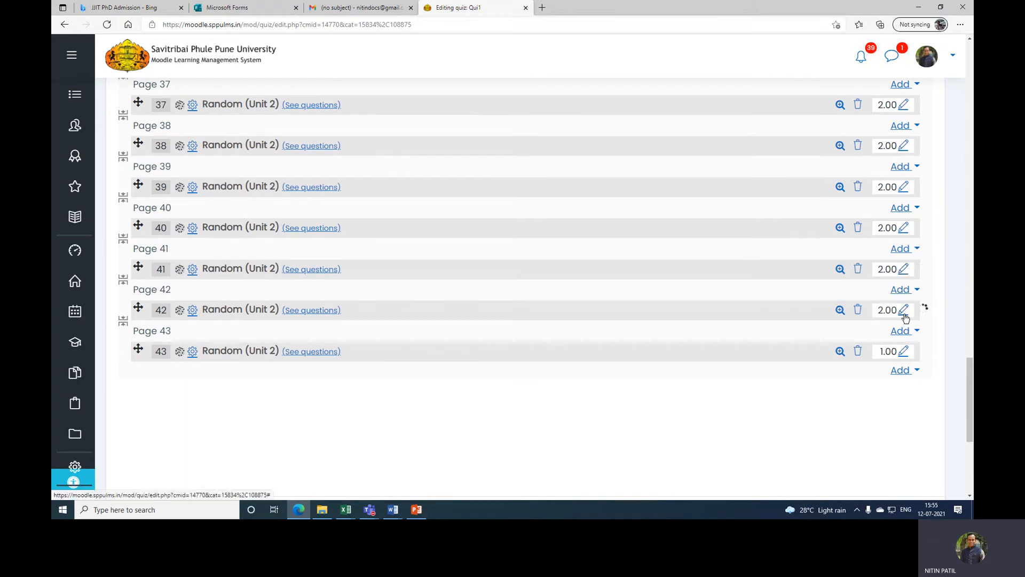
left_click(903, 352)
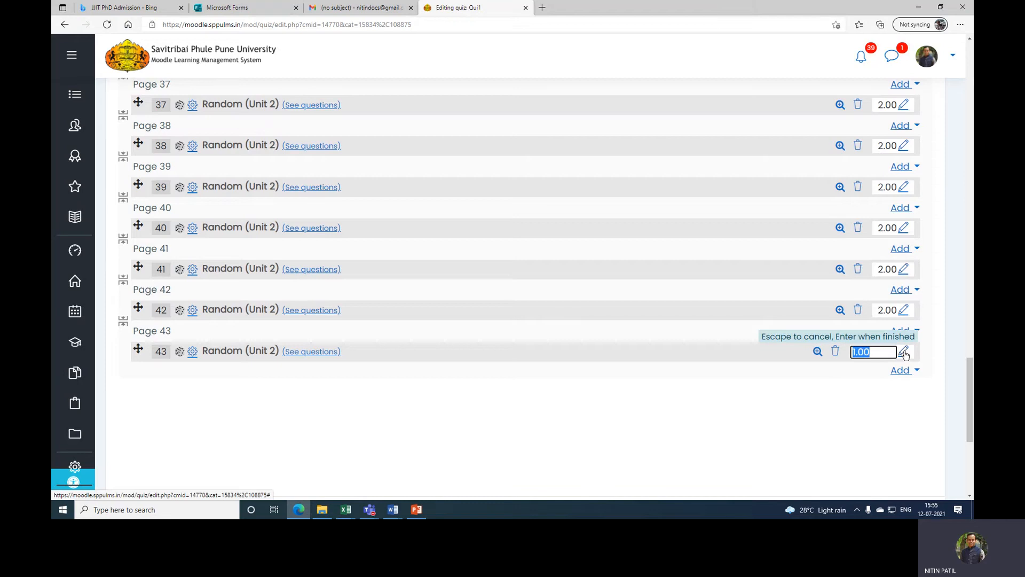
type("2")
key("Return")
Set the quiz's maximum grade to 83 and save it
scroll(905, 355, "up", 20)
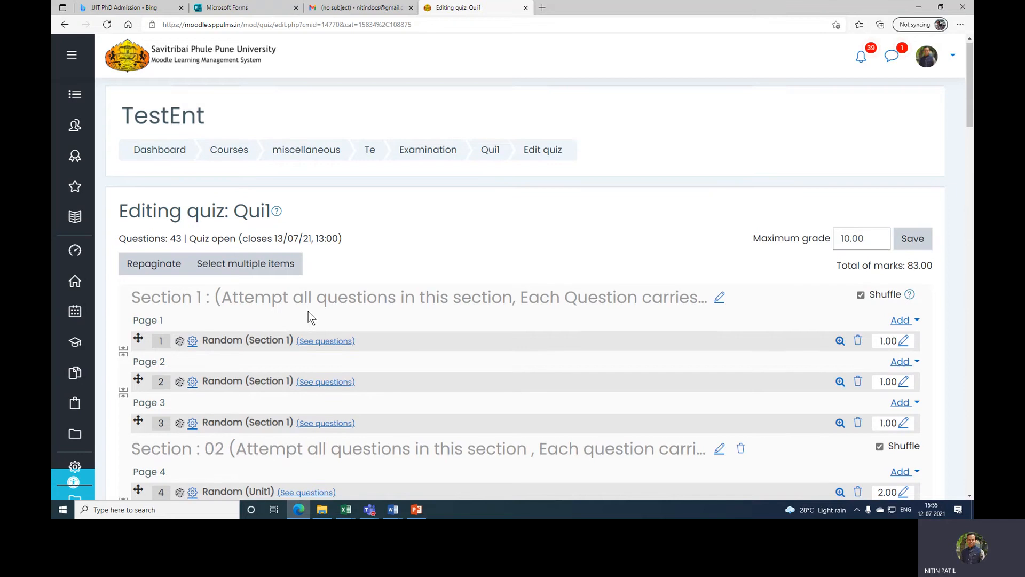
scroll(308, 313, "down", 1)
double_click(870, 168)
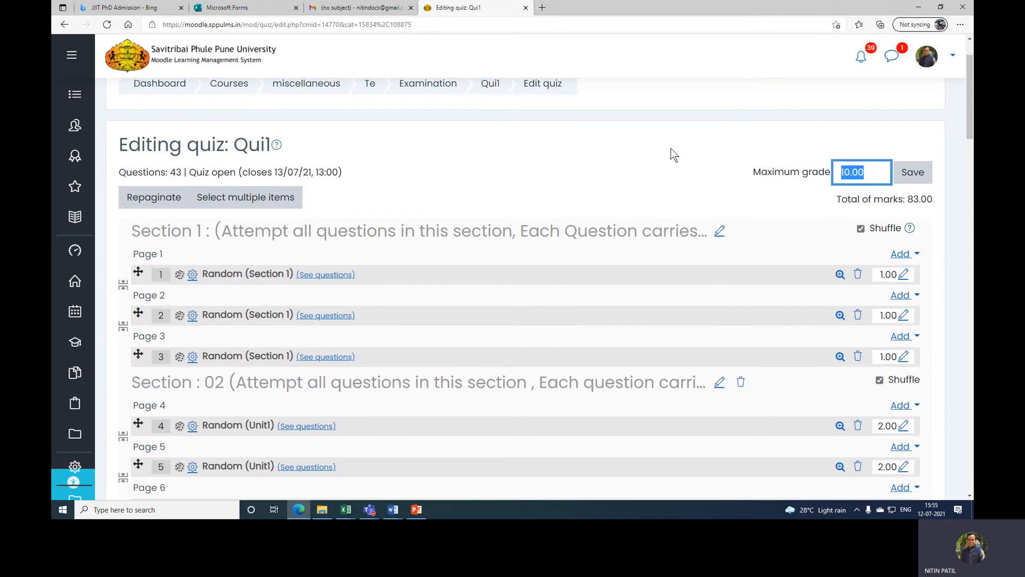
type("83")
left_click(925, 174)
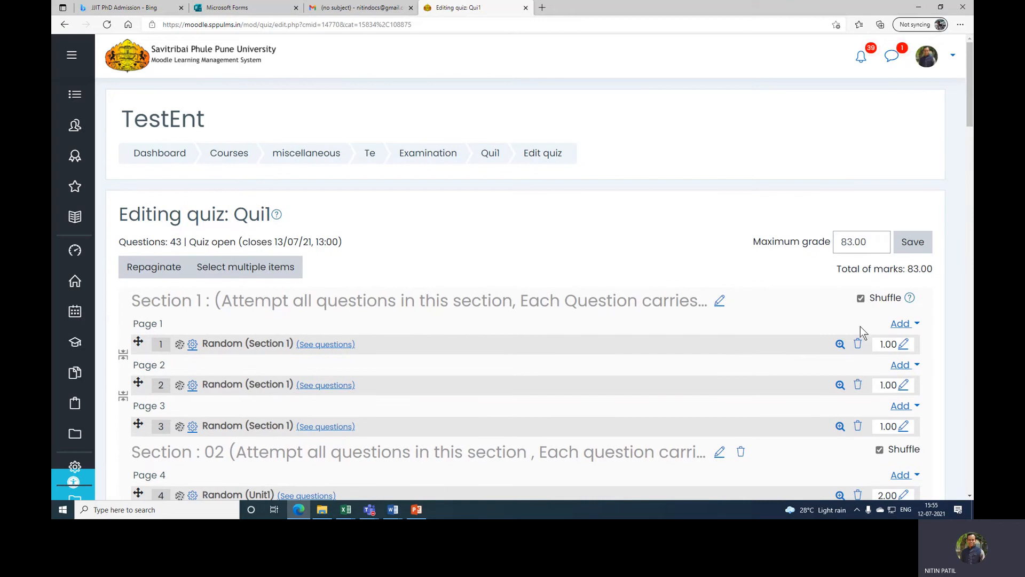
Compare the quiz's maximum grade with its total of marks, and open Qui1's overview page to read its attempt conditions
scroll(710, 472, "down", 5)
scroll(724, 211, "up", 3)
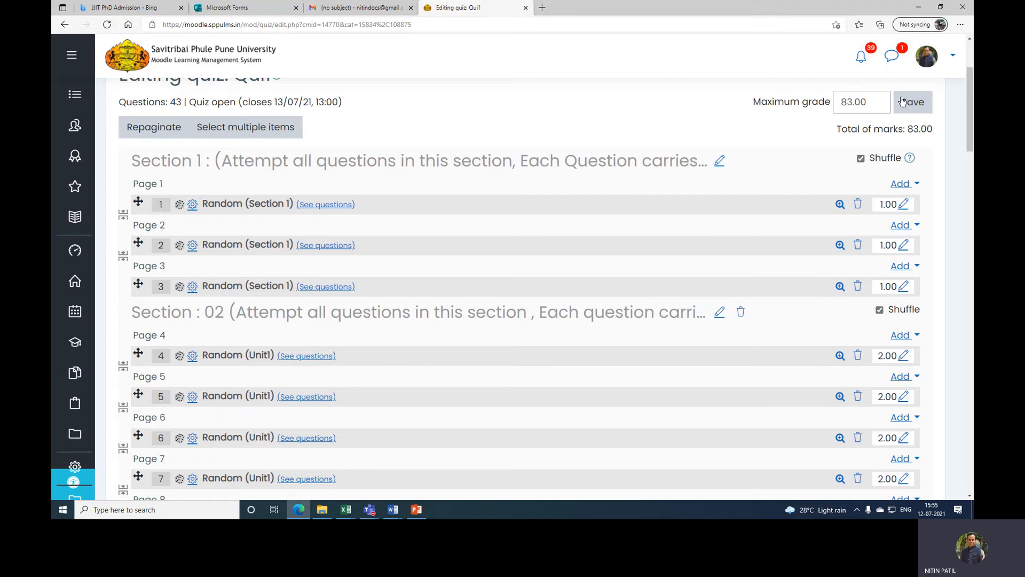
double_click(837, 100)
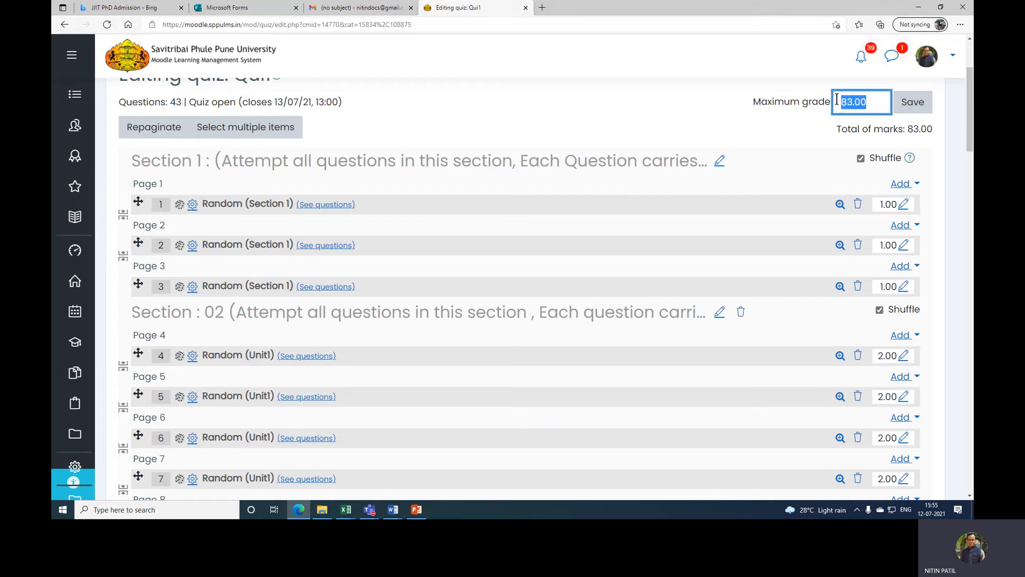
triple_click(916, 128)
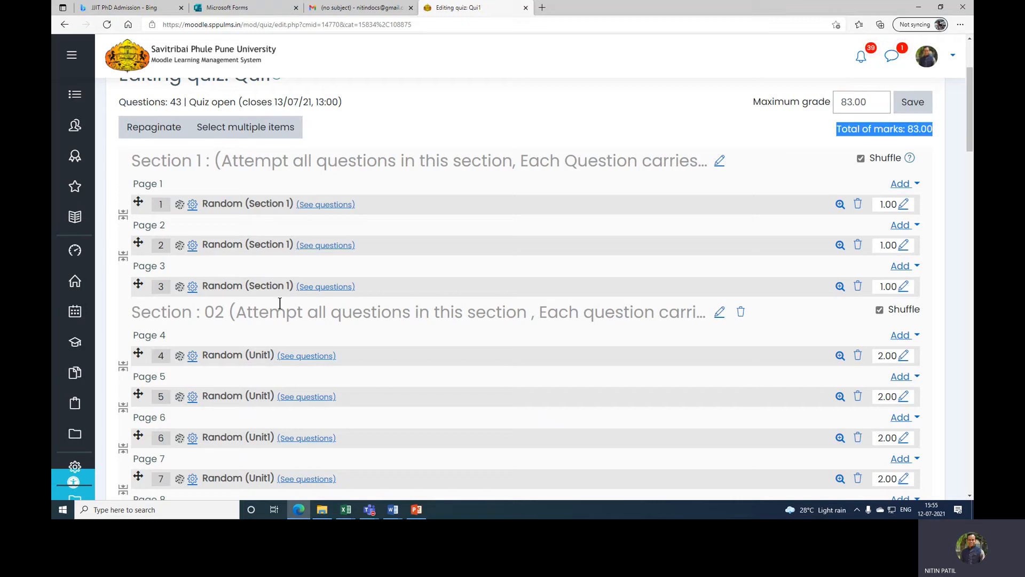
scroll(604, 231, "up", 3)
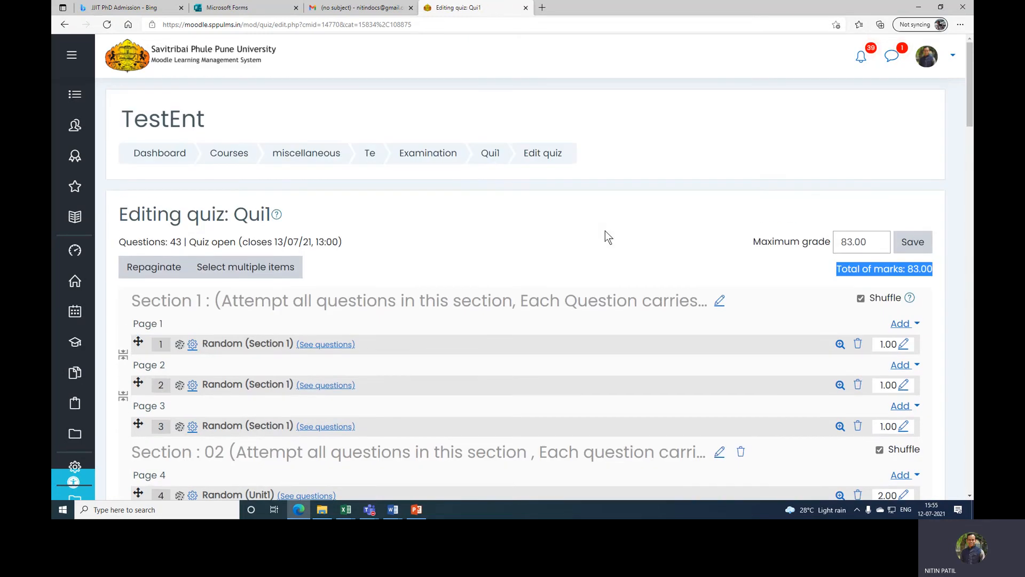
left_click(489, 155)
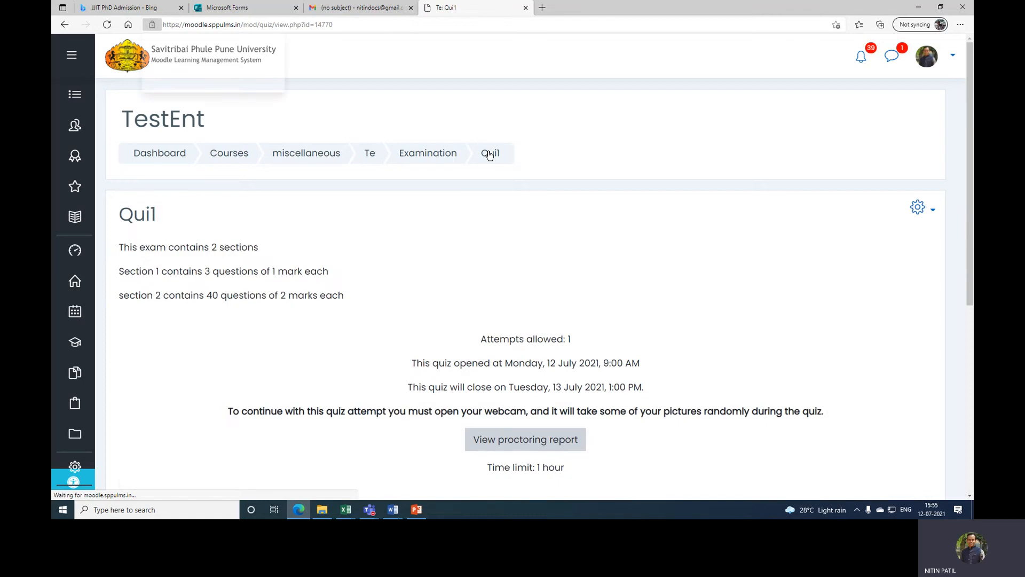
scroll(490, 155, "down", 3)
scroll(490, 155, "down", 1)
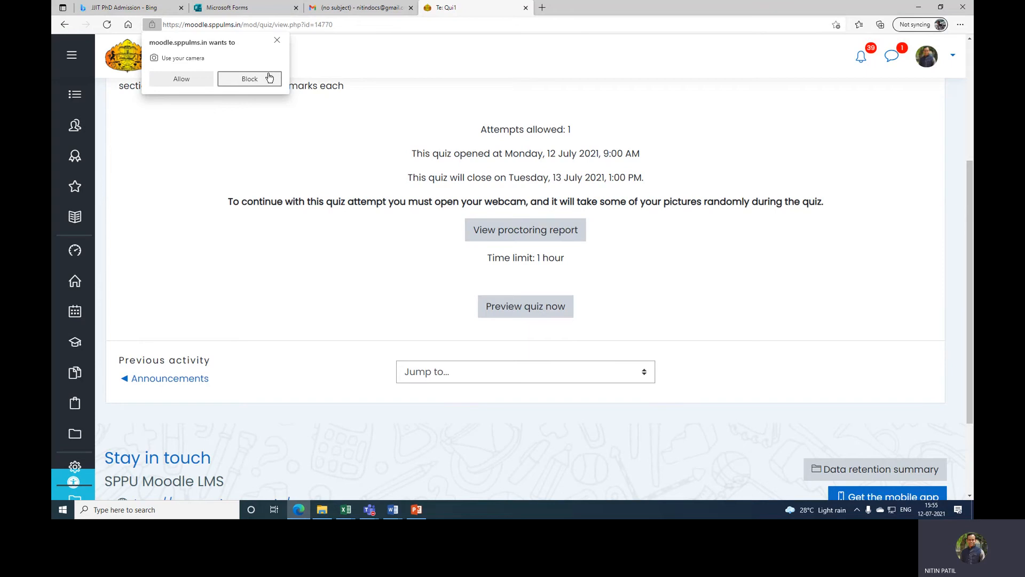
Allow camera access for the site and start a preview attempt of Qui1, agreeing with the webcam validation process
left_click(169, 83)
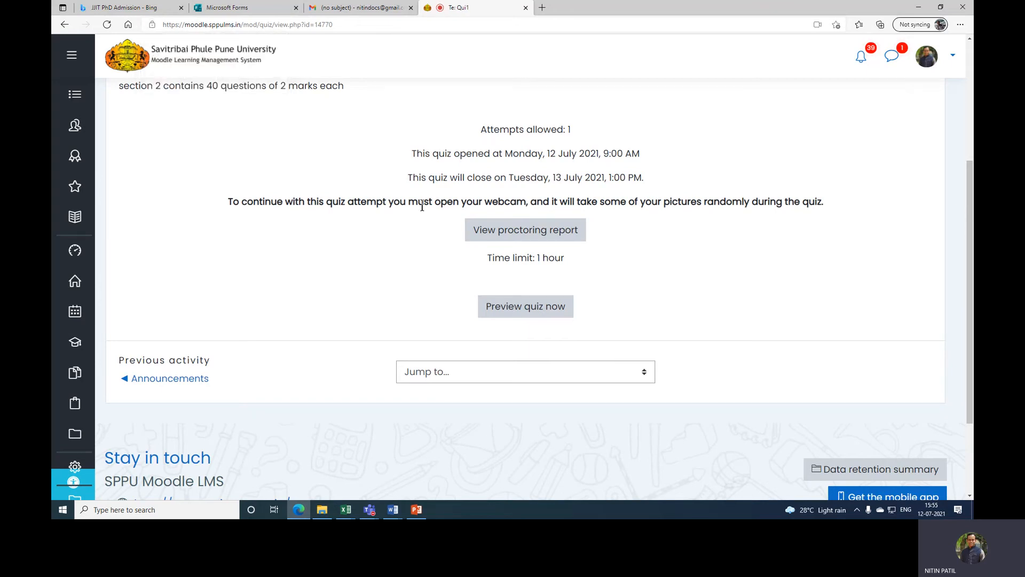
left_click(532, 314)
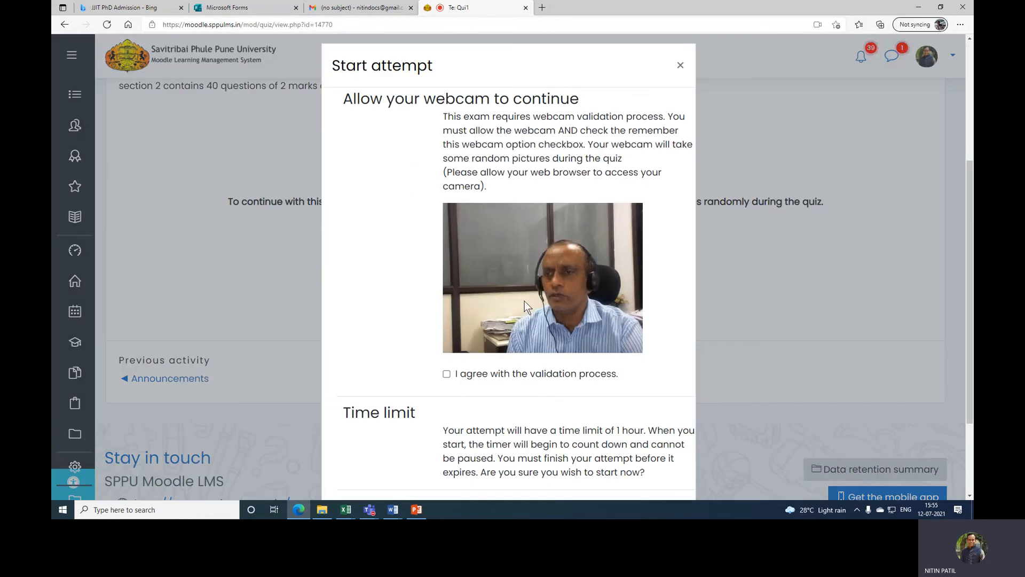
left_click(446, 374)
scroll(448, 373, "down", 2)
left_click(470, 393)
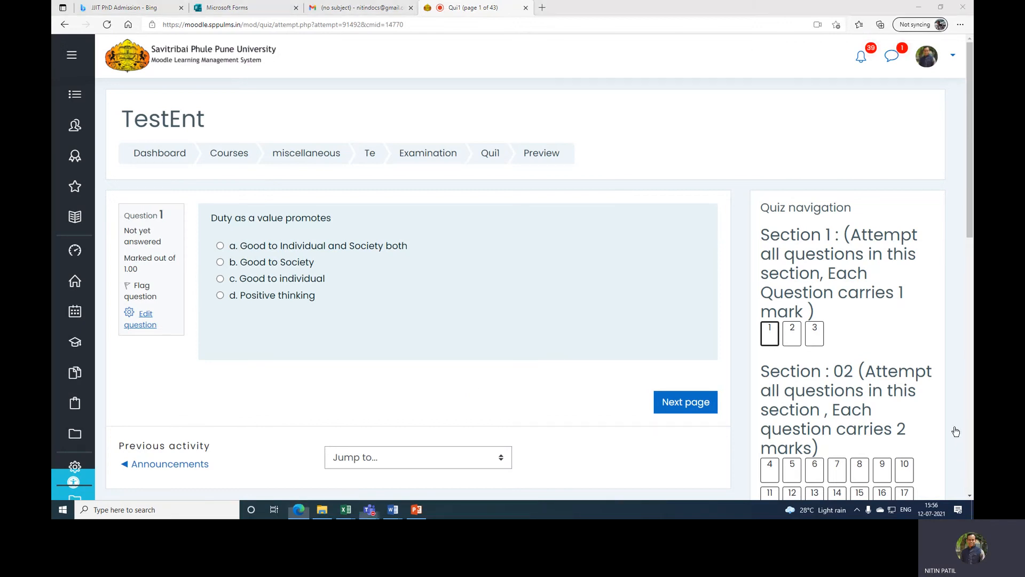
Answer question 1 with "Good to Society" and question 2 with "Art (21)"
scroll(870, 282, "down", 5)
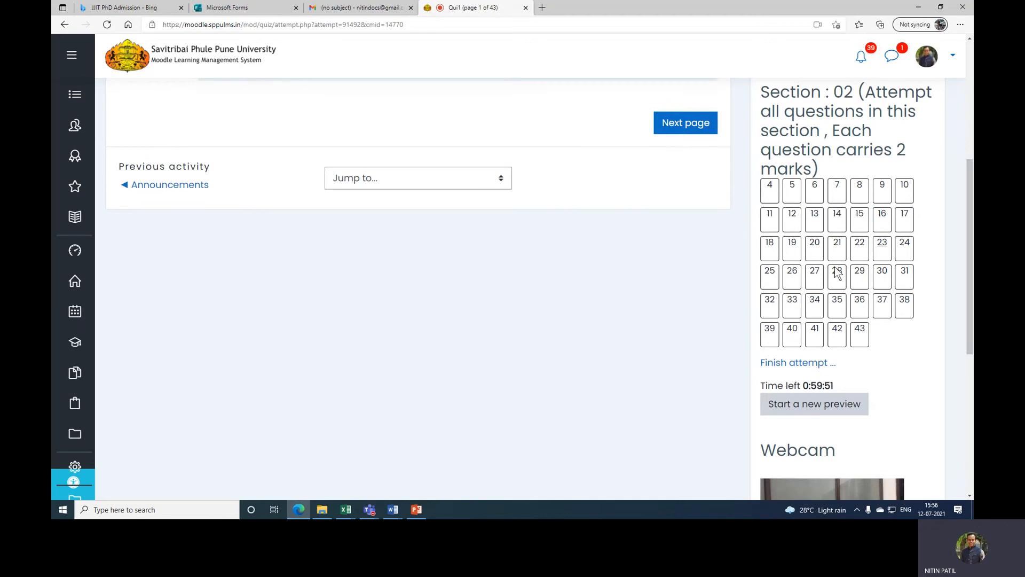
scroll(838, 277, "up", 4)
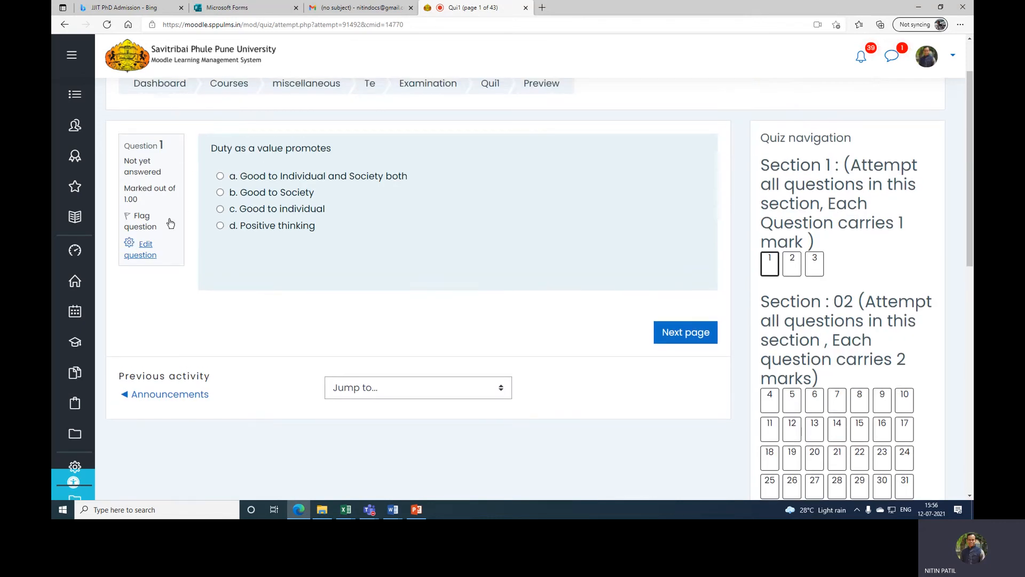
left_click(220, 193)
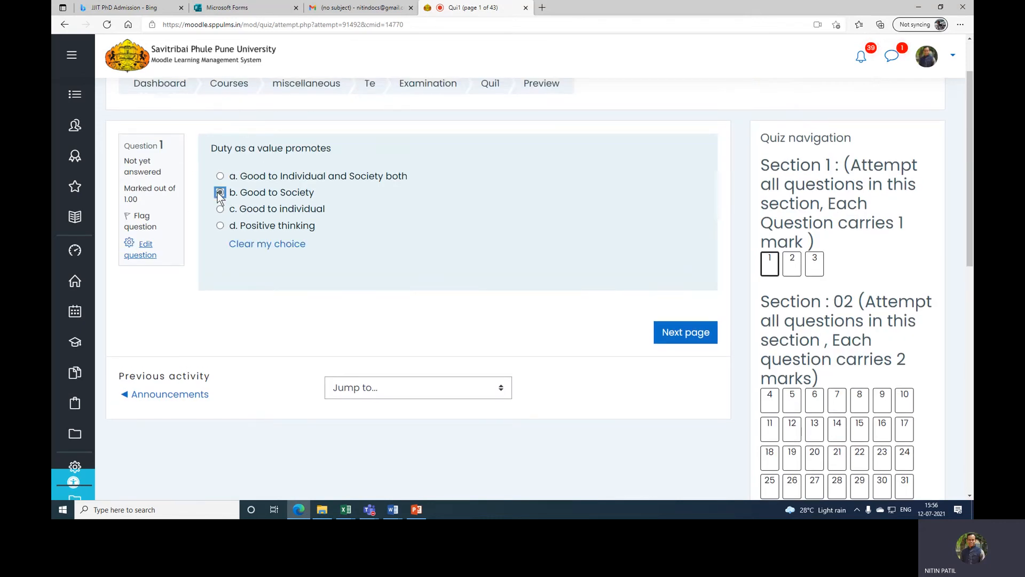
left_click(793, 265)
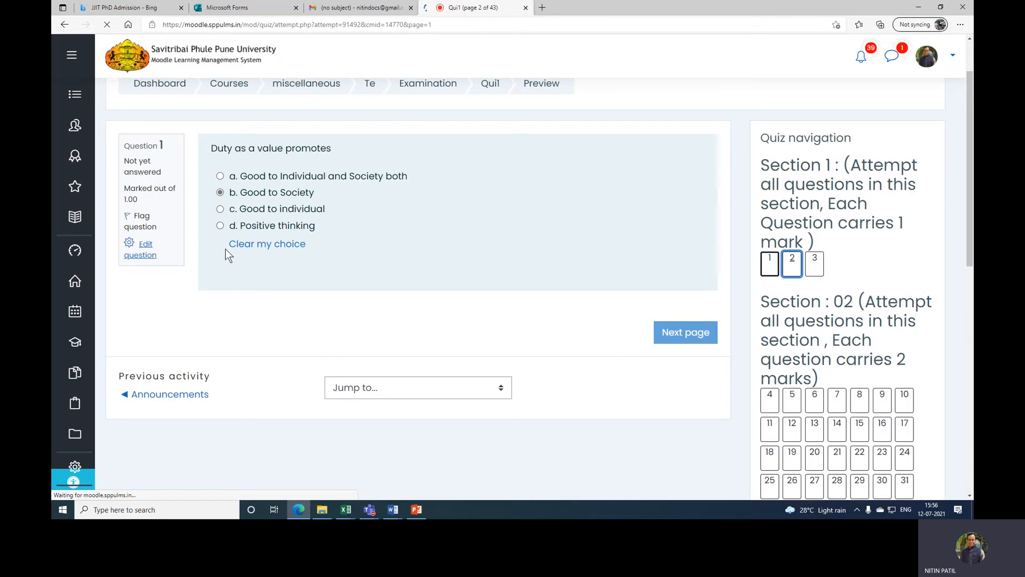
left_click(223, 293)
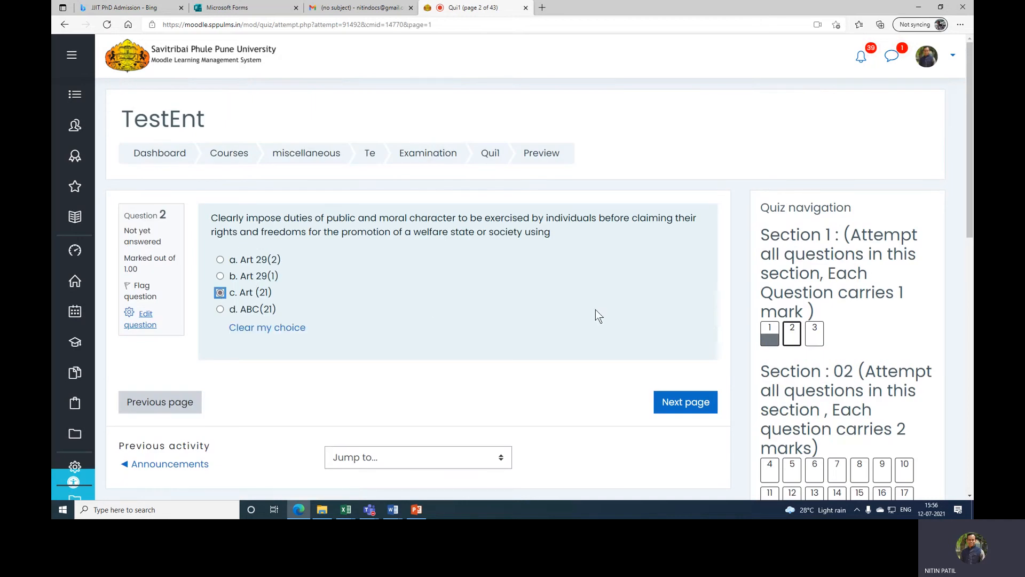
Answer question 3 with "Reservation" and question 4 with "1944", and save both by moving on to other questions
left_click(821, 336)
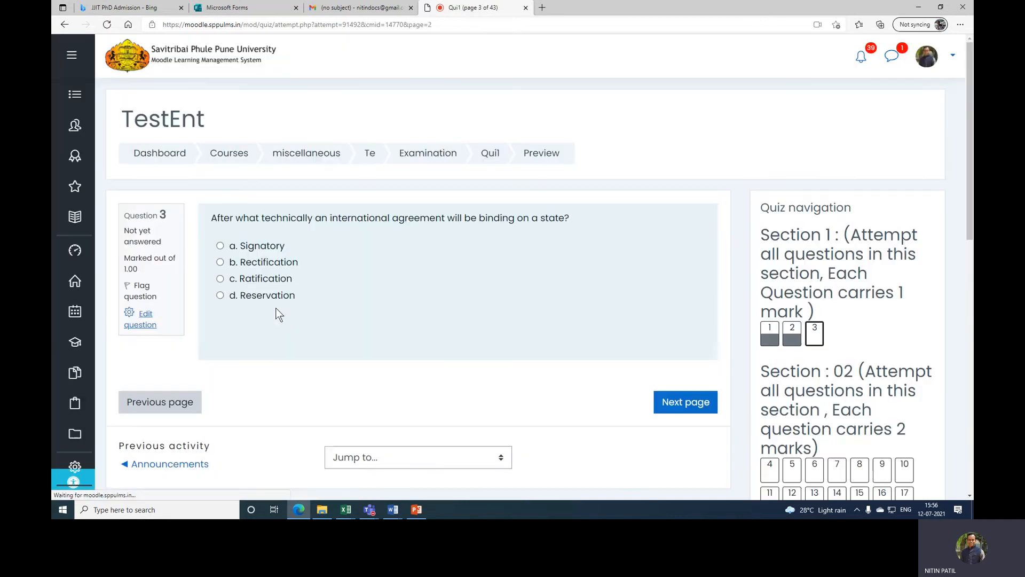
left_click(260, 296)
scroll(800, 350, "down", 4)
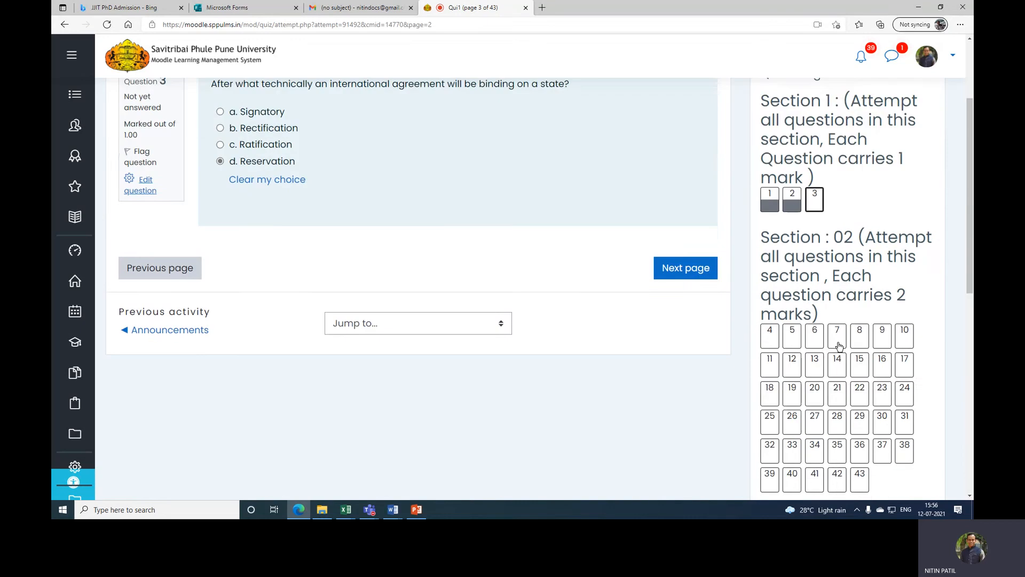
left_click(772, 265)
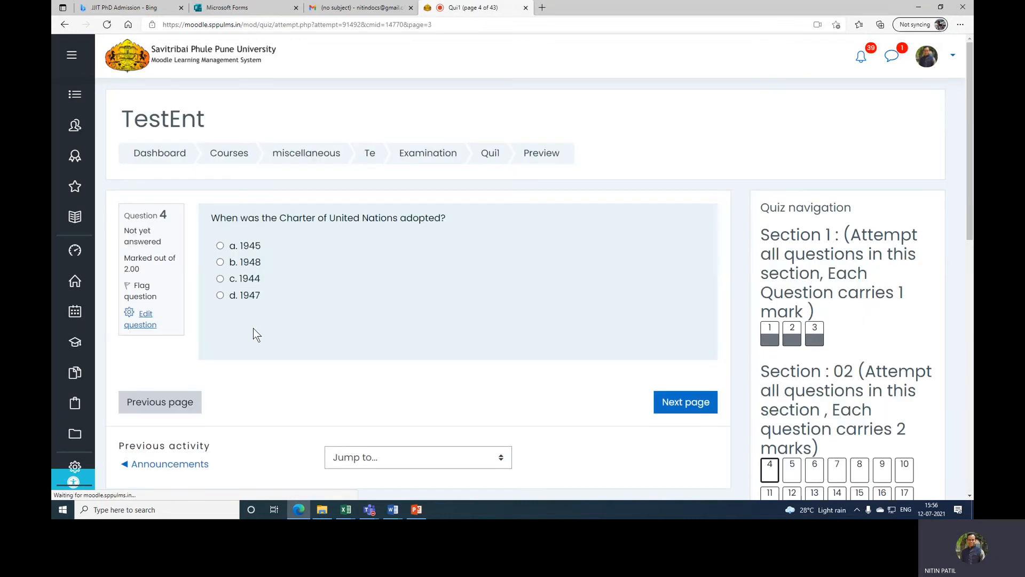
left_click(248, 280)
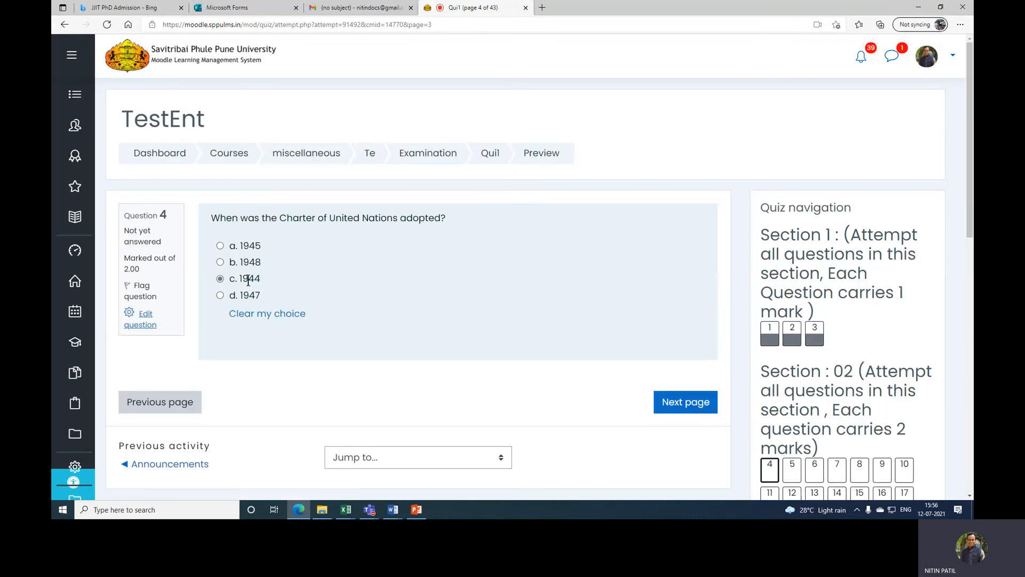
left_click(683, 402)
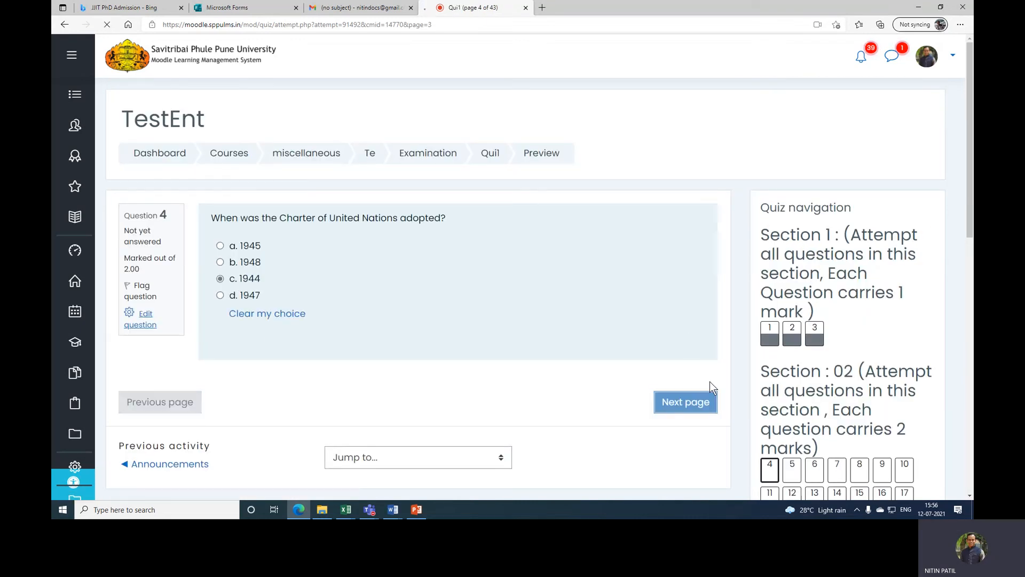
Revisit question 4, look through questions 6 to 8, and examine the questions' answer status, the remaining time and the webcam view
left_click(770, 468)
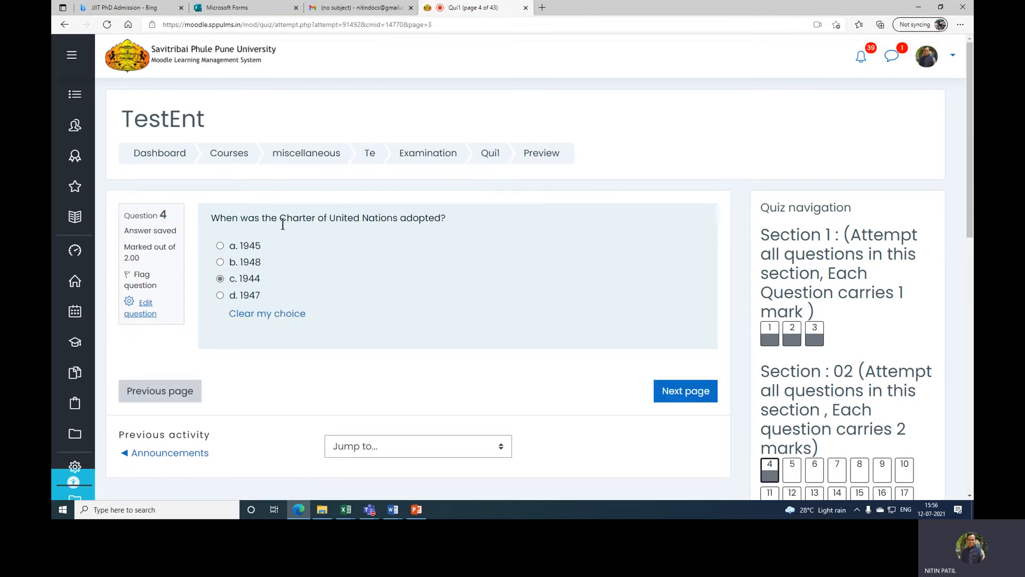
left_click(817, 468)
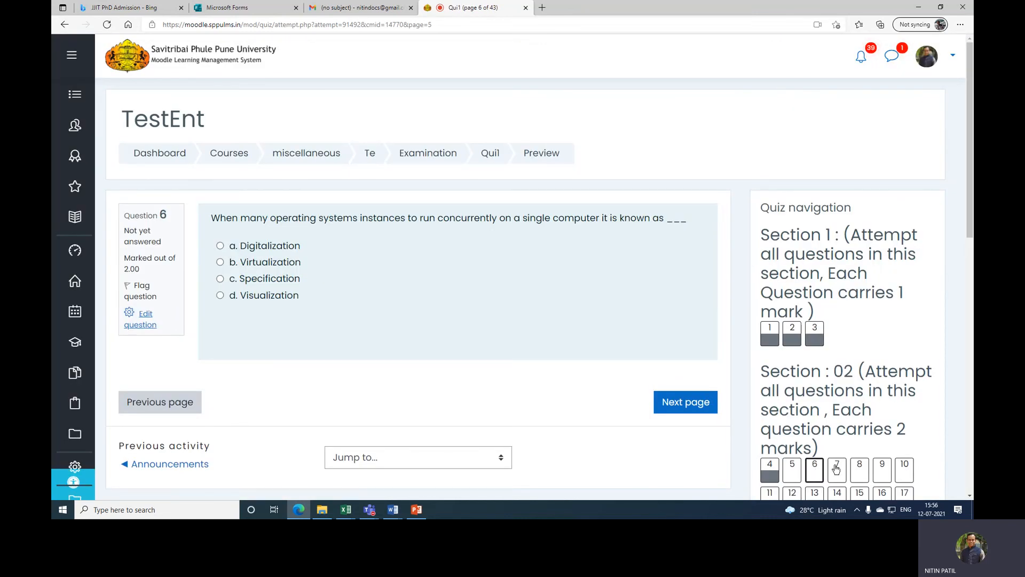
left_click(836, 469)
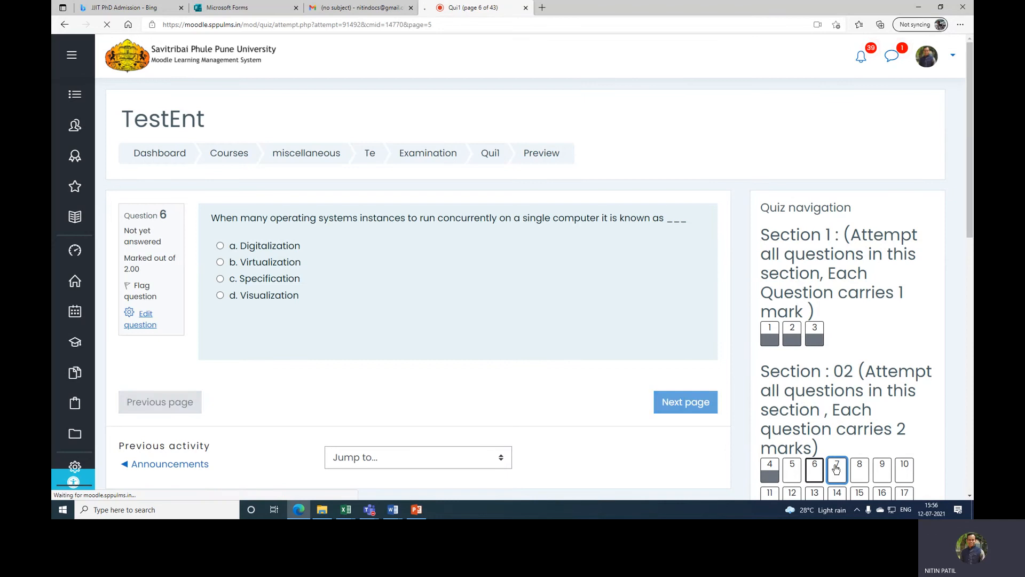
left_click(867, 472)
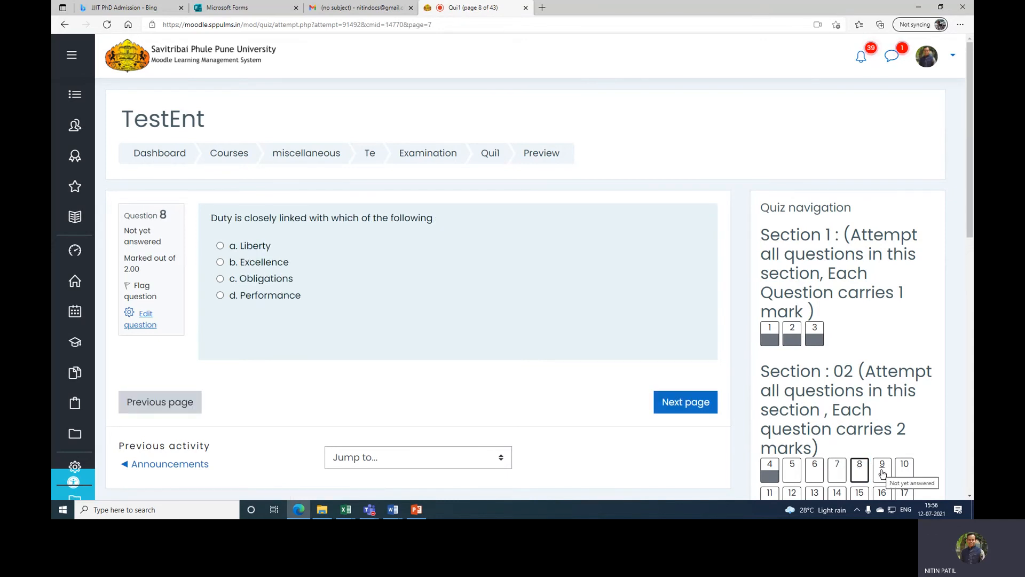
scroll(882, 473, "down", 1)
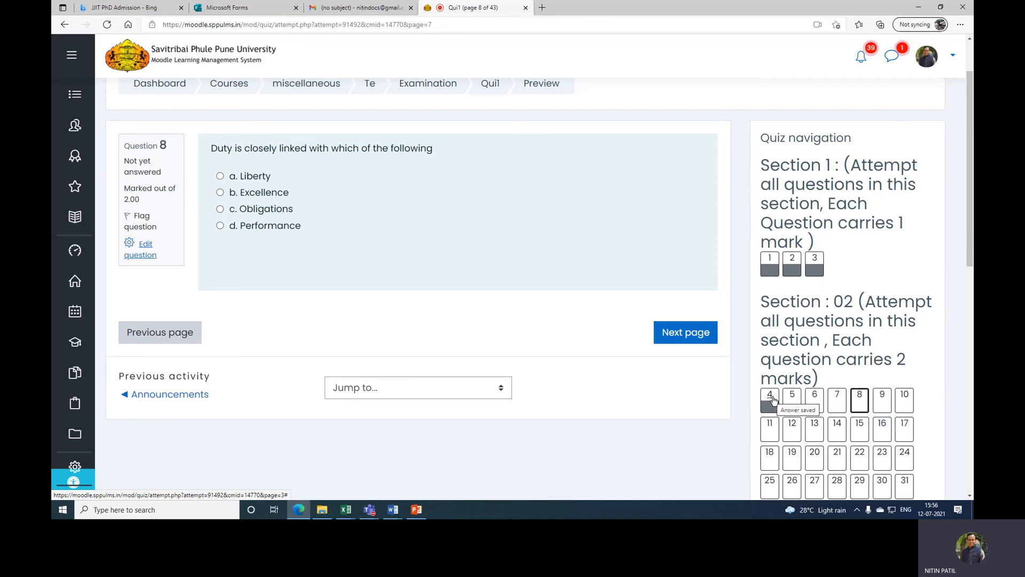
scroll(865, 391, "down", 5)
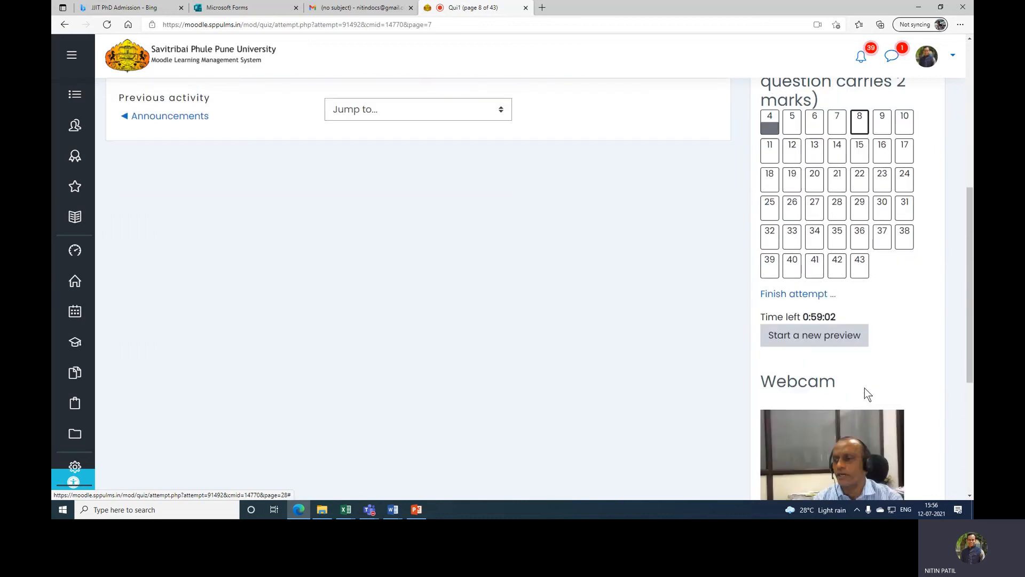
scroll(865, 391, "up", 2)
scroll(865, 391, "down", 5)
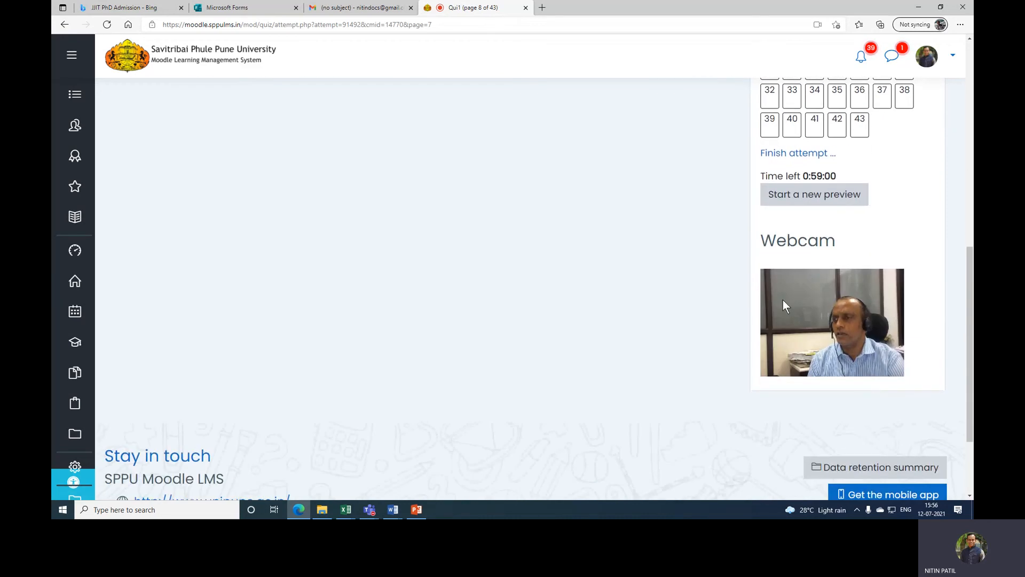
Finish the preview attempt and submit all answers from the attempt summary, confirming the submission
scroll(783, 300, "up", 4)
left_click(796, 363)
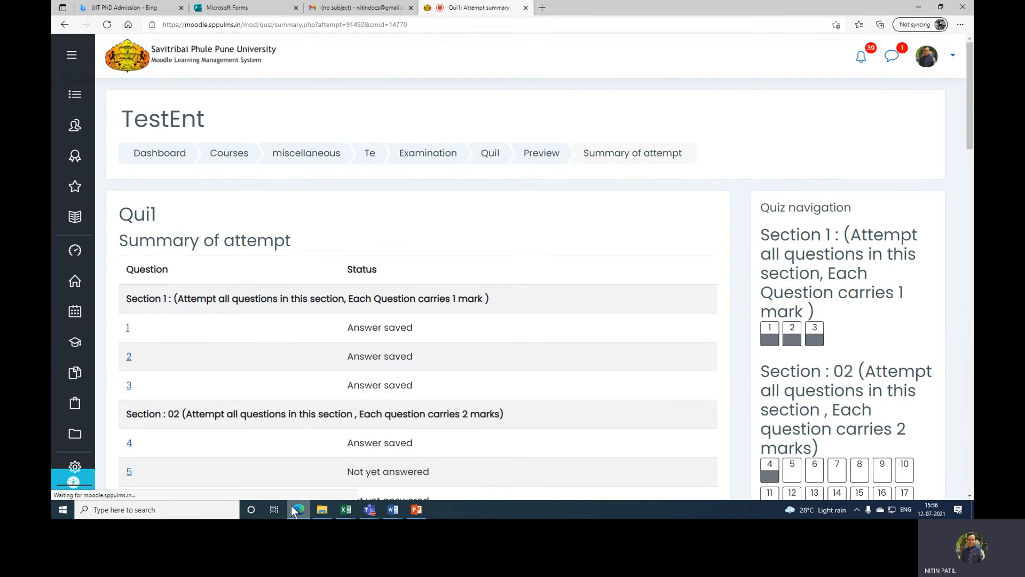
scroll(397, 311, "down", 10)
scroll(397, 310, "down", 10)
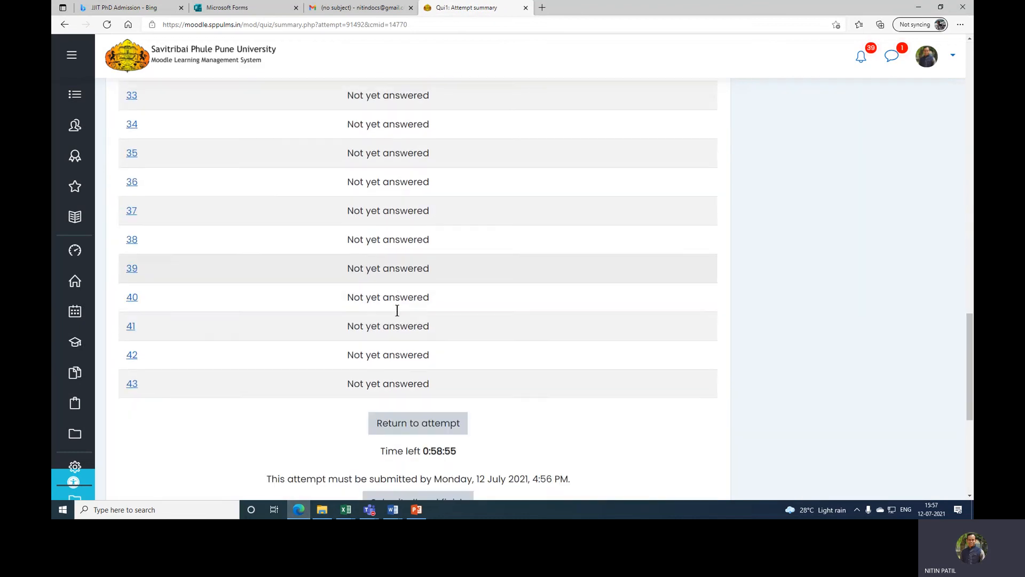
left_click(409, 290)
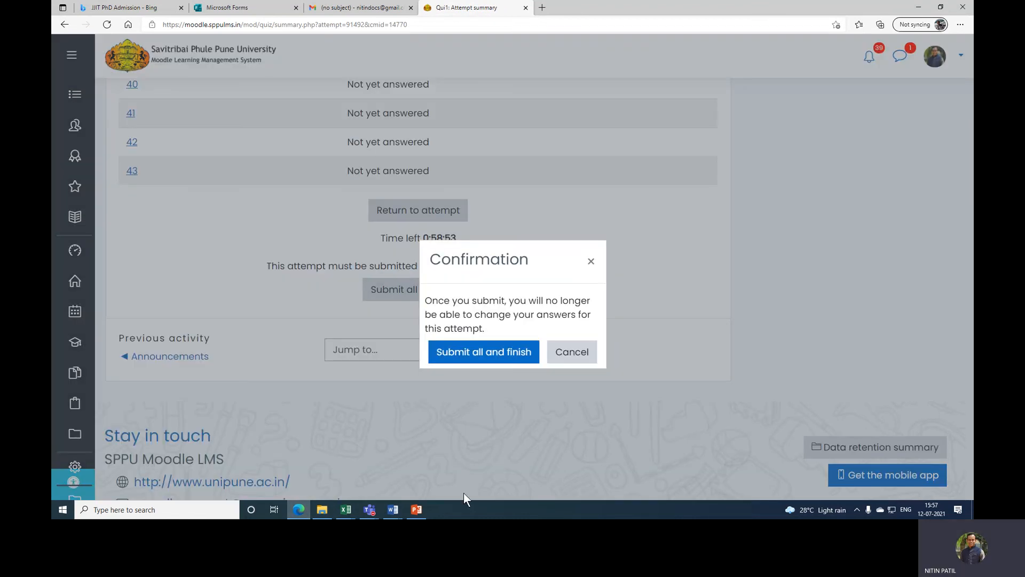
left_click(526, 353)
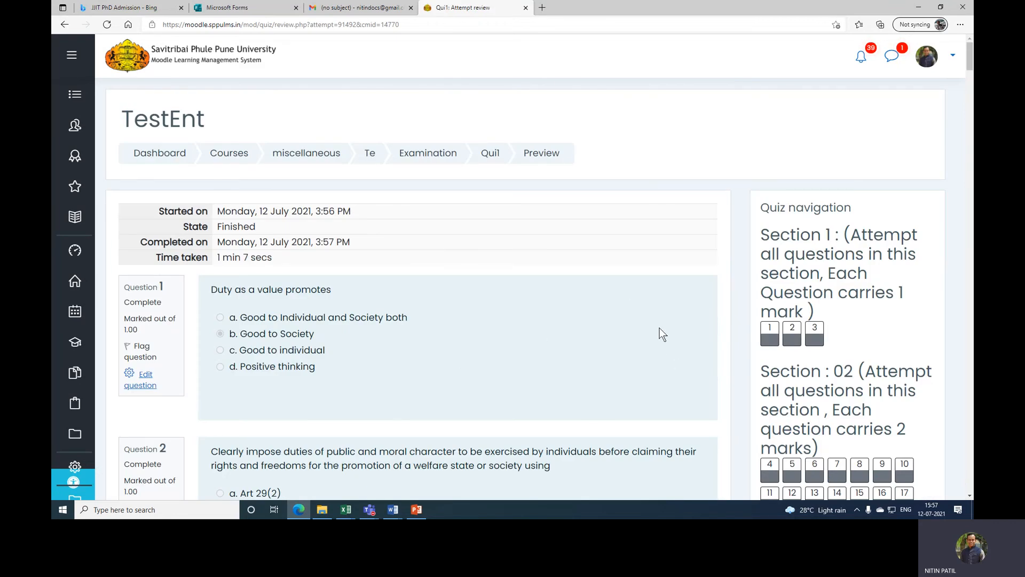
Review the submitted attempt's questions and their answer status through to question 43
scroll(684, 332, "down", 7)
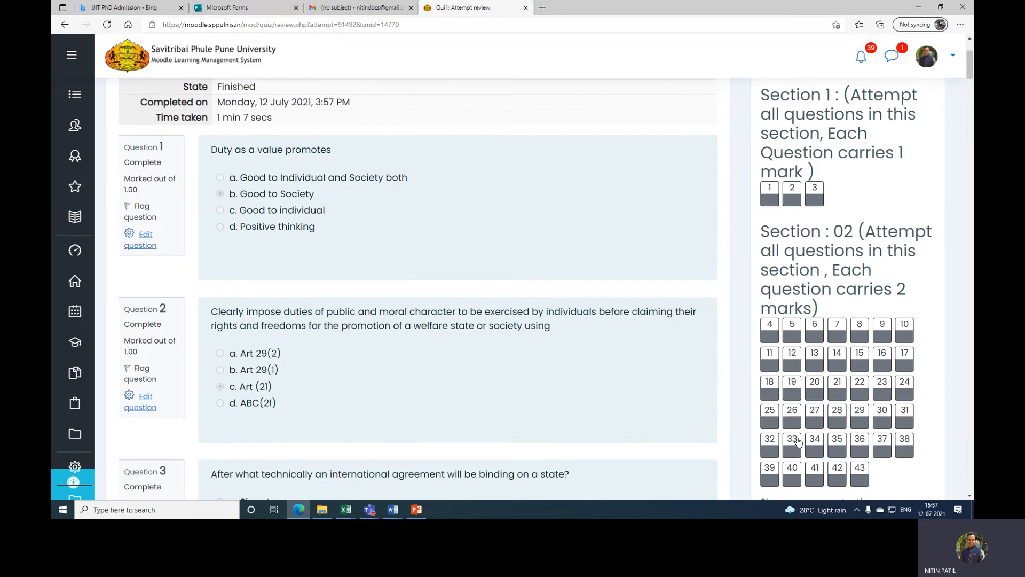
scroll(574, 275, "down", 20)
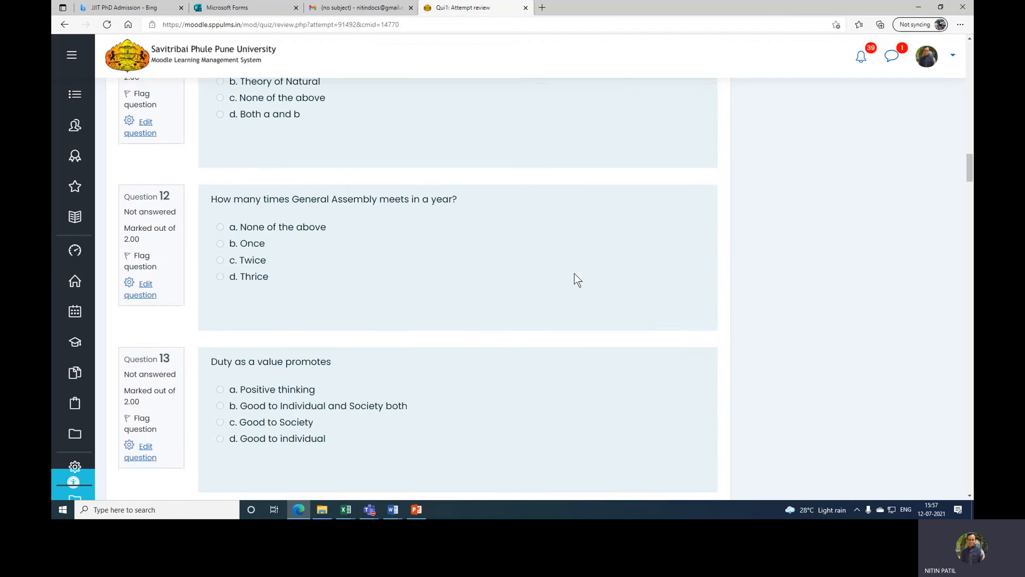
scroll(575, 274, "down", 20)
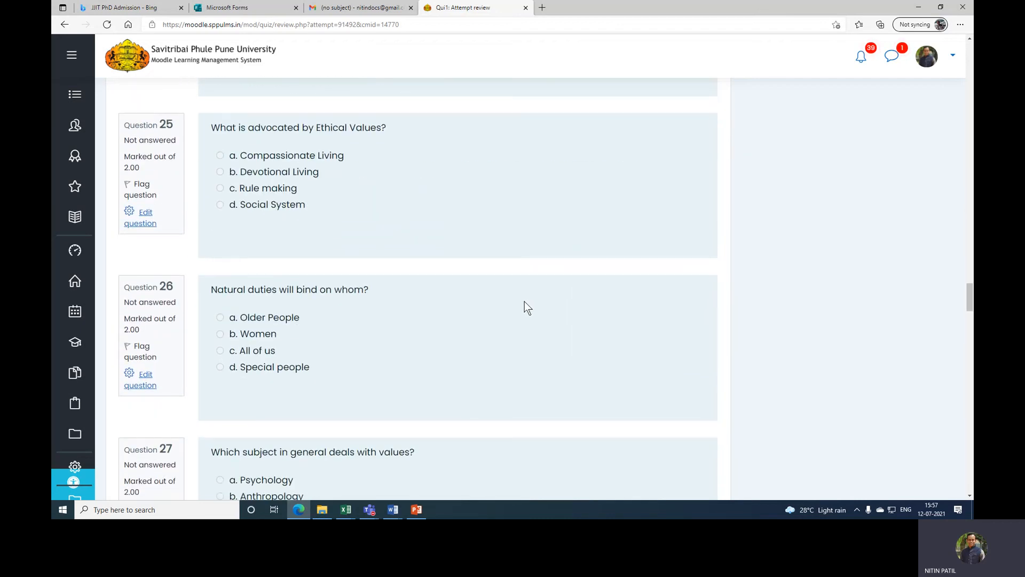
scroll(521, 304, "down", 10)
scroll(521, 303, "up", 13)
scroll(522, 304, "up", 20)
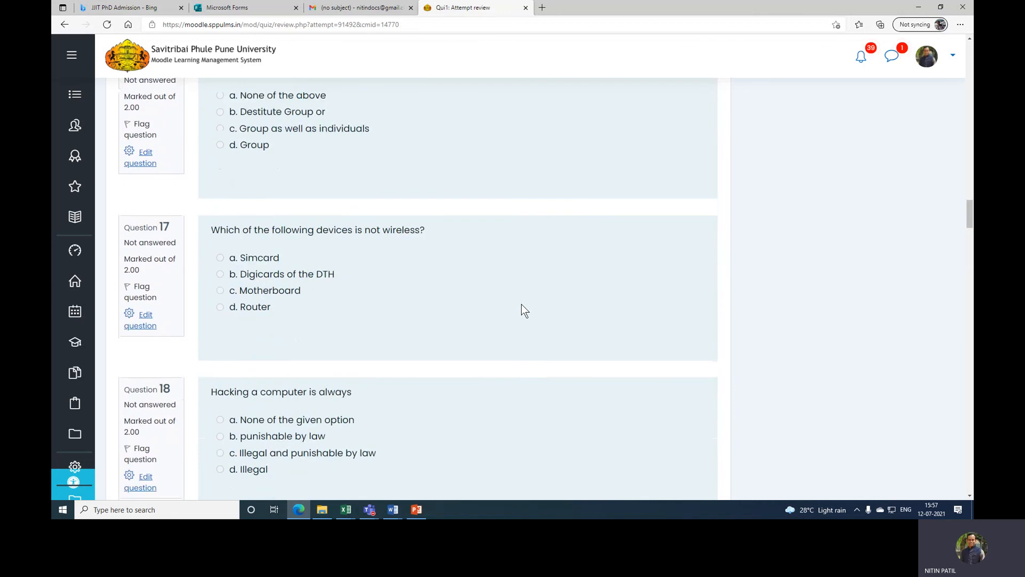
scroll(521, 303, "down", 20)
scroll(521, 303, "down", 20)
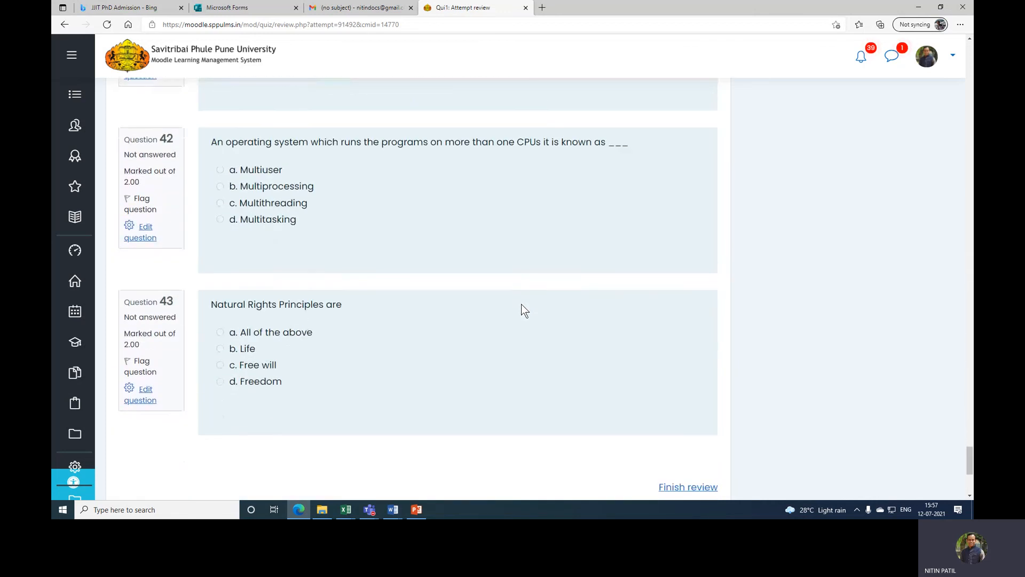
Finish the review of the submitted attempt and check the quiz page's details and summary of previous attempts
scroll(521, 303, "up", 12)
scroll(521, 303, "down", 10)
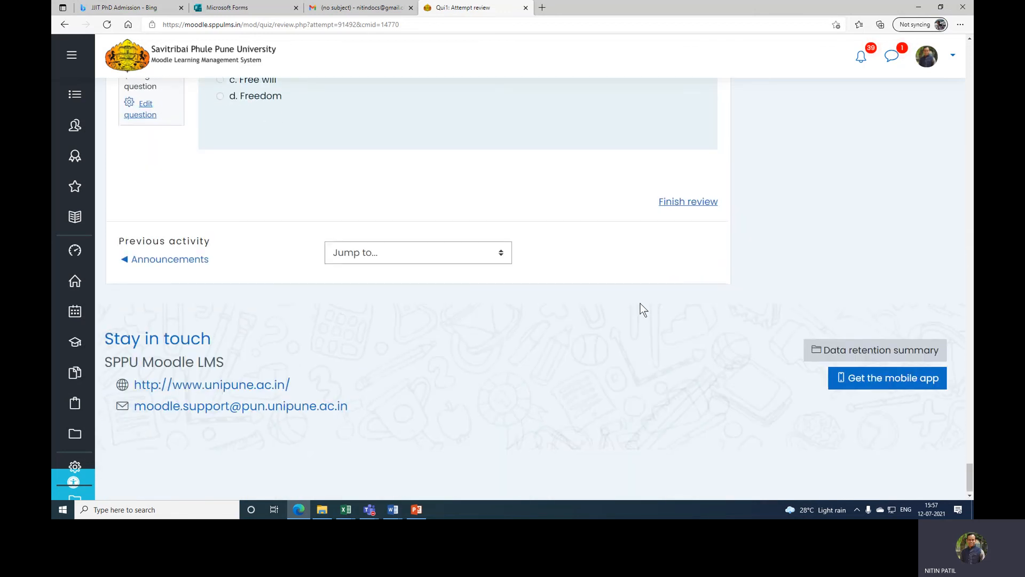
left_click(679, 202)
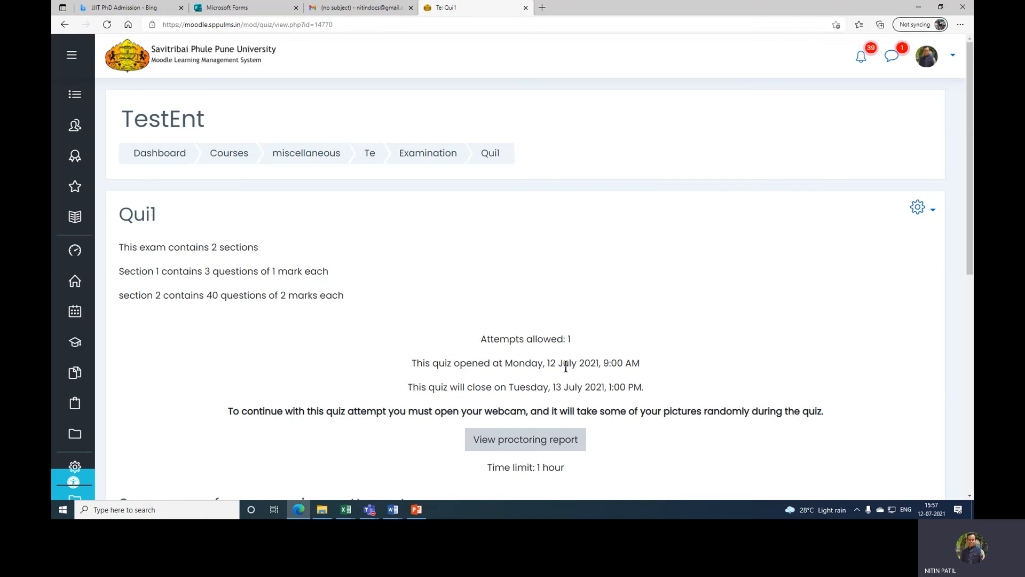
scroll(606, 334, "down", 4)
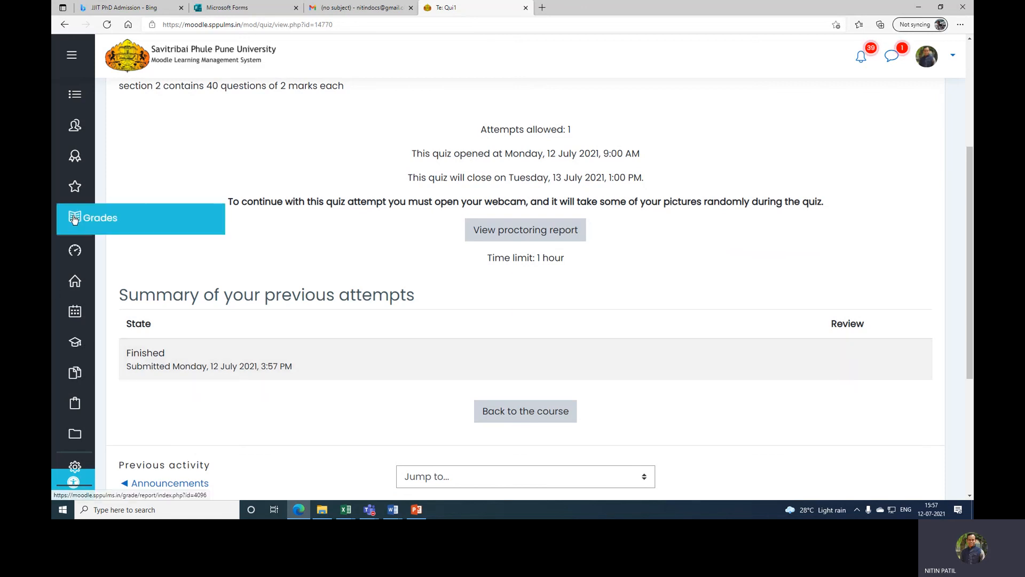
scroll(570, 318, "down", 1)
scroll(571, 319, "up", 3)
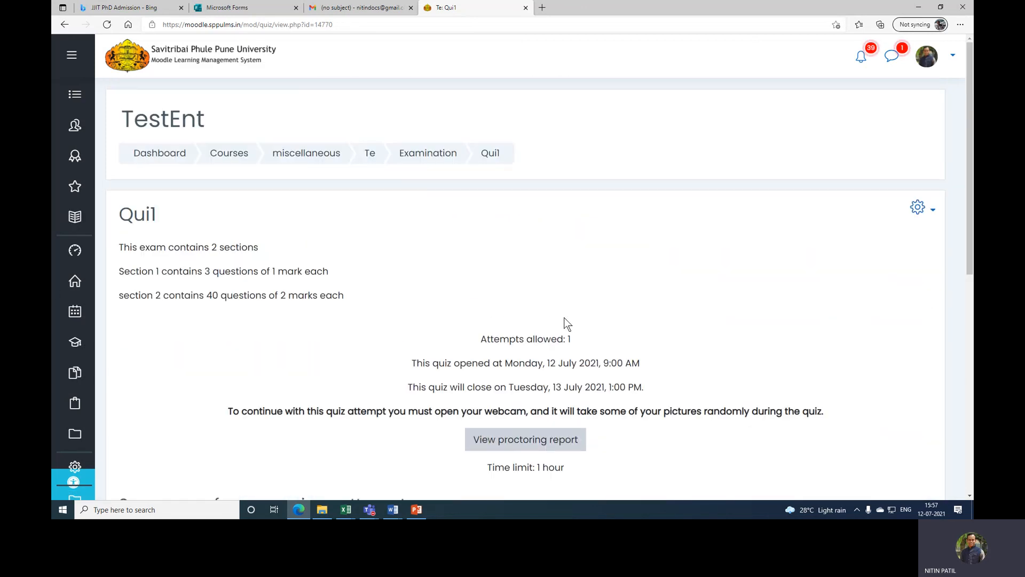
Open the quiz's proctoring report, examine the student's webcam pictures captured during the attempt, and return to the Qui1 page
left_click(544, 445)
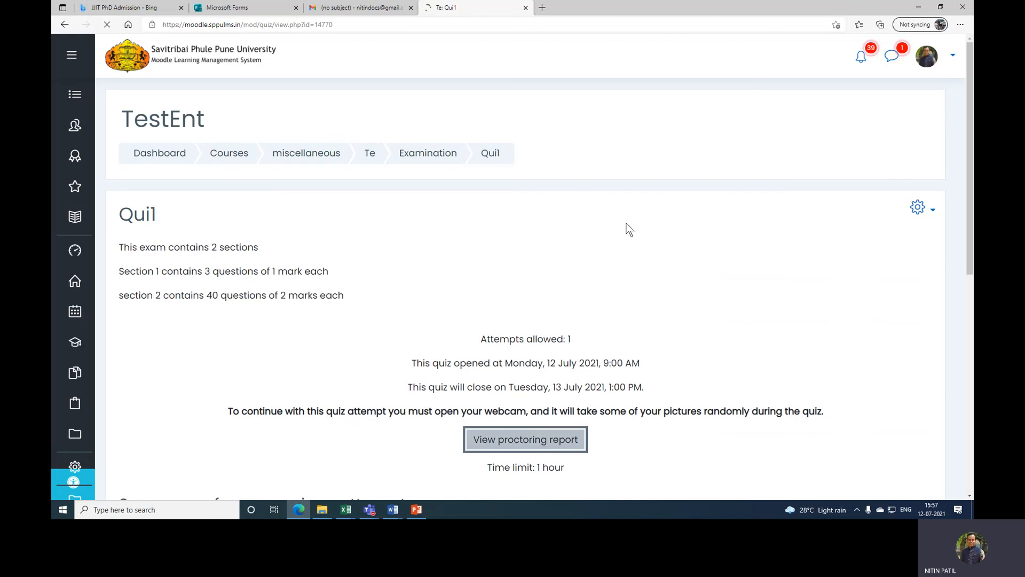
scroll(614, 233, "down", 4)
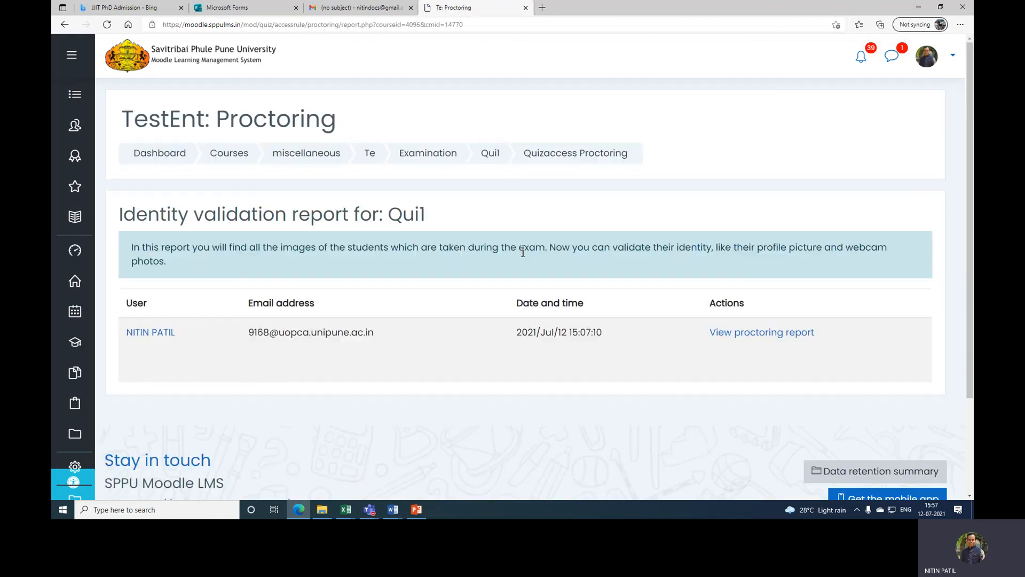
left_click(765, 339)
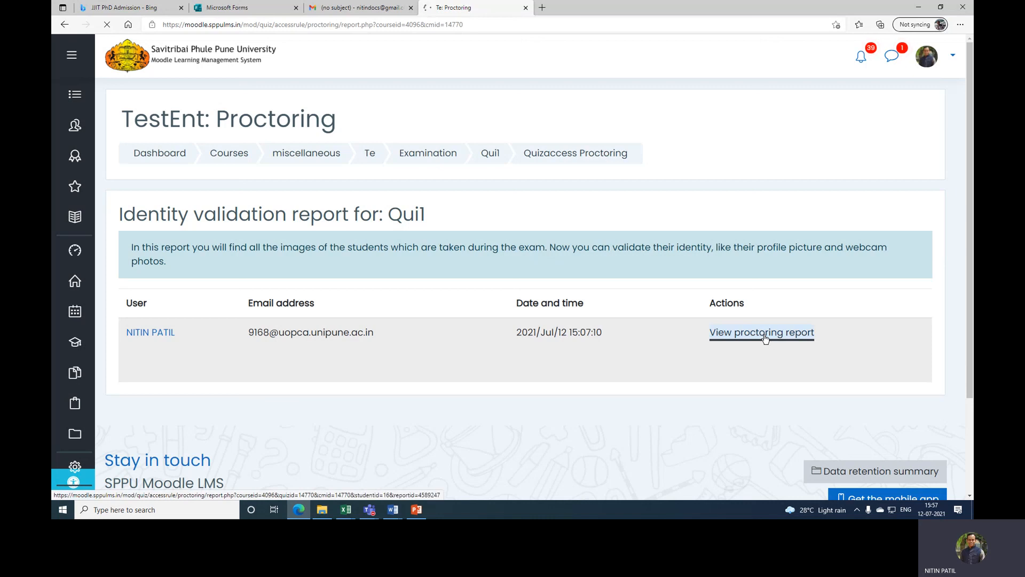
scroll(763, 336, "down", 5)
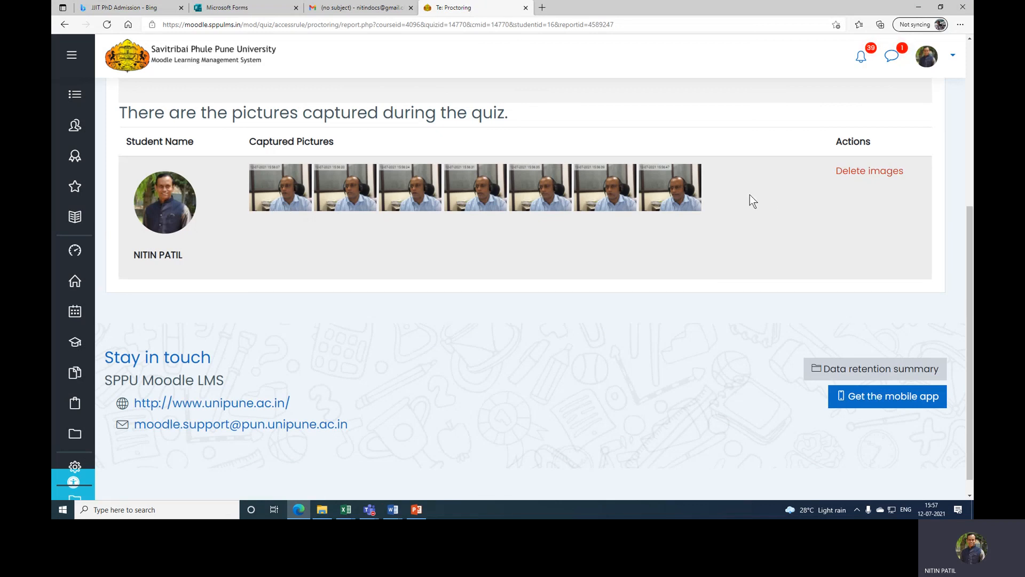
scroll(749, 195, "up", 5)
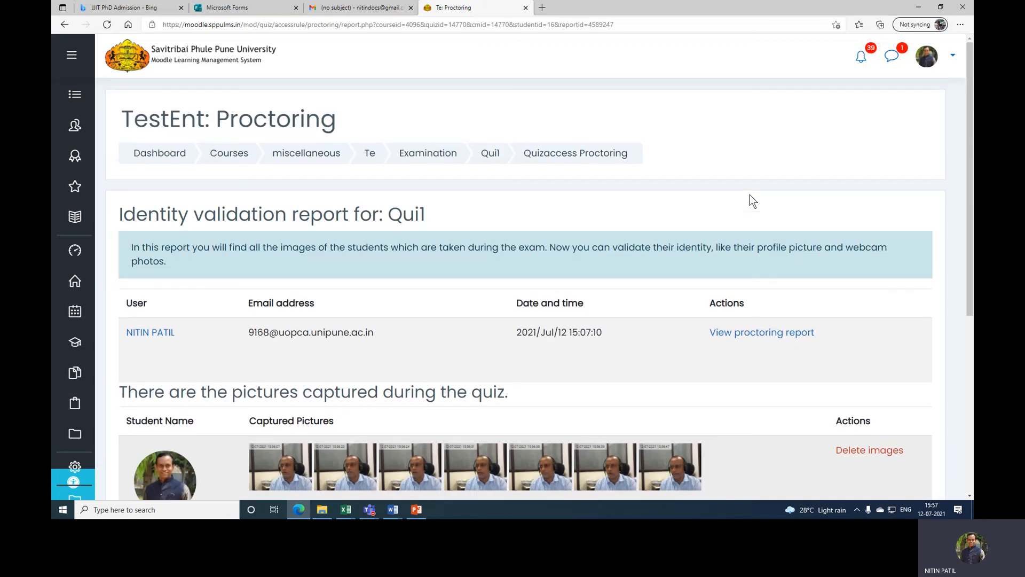
left_click(490, 154)
scroll(605, 354, "down", 3)
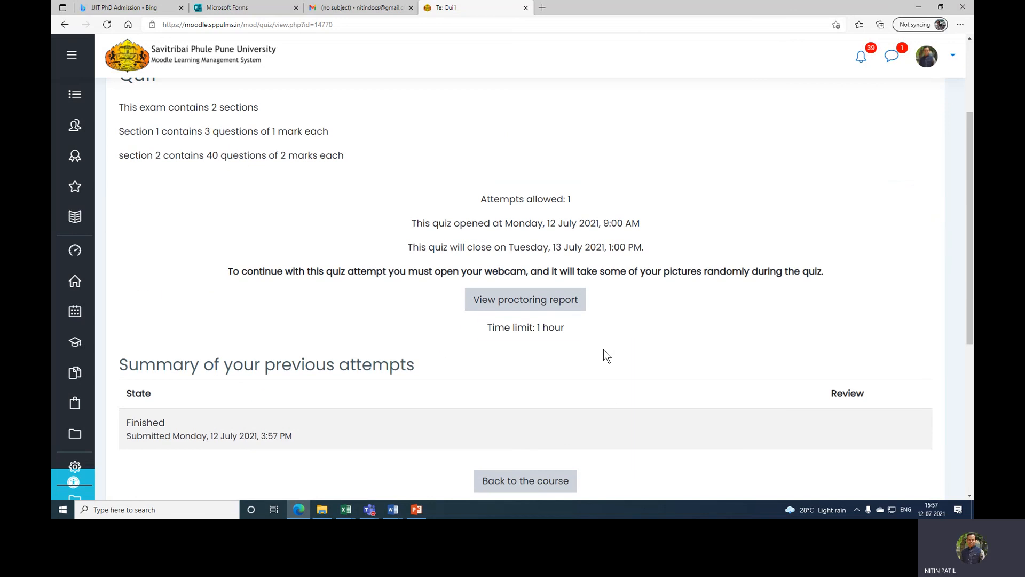
Switch to the "Demonstration" meeting in Microsoft Teams and open its additional meeting actions
left_click(369, 509)
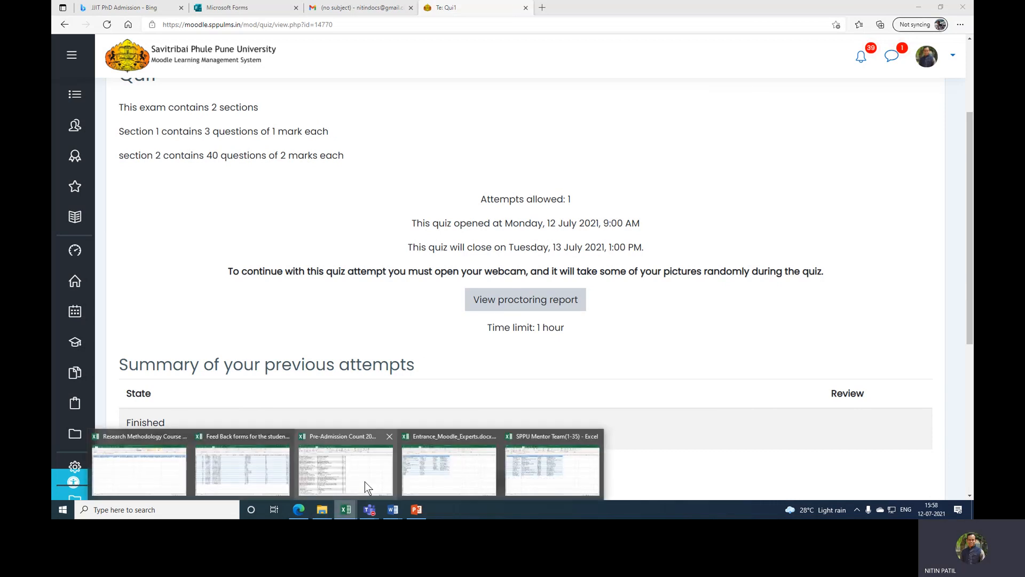
mouse_move(370, 510)
left_click(371, 471)
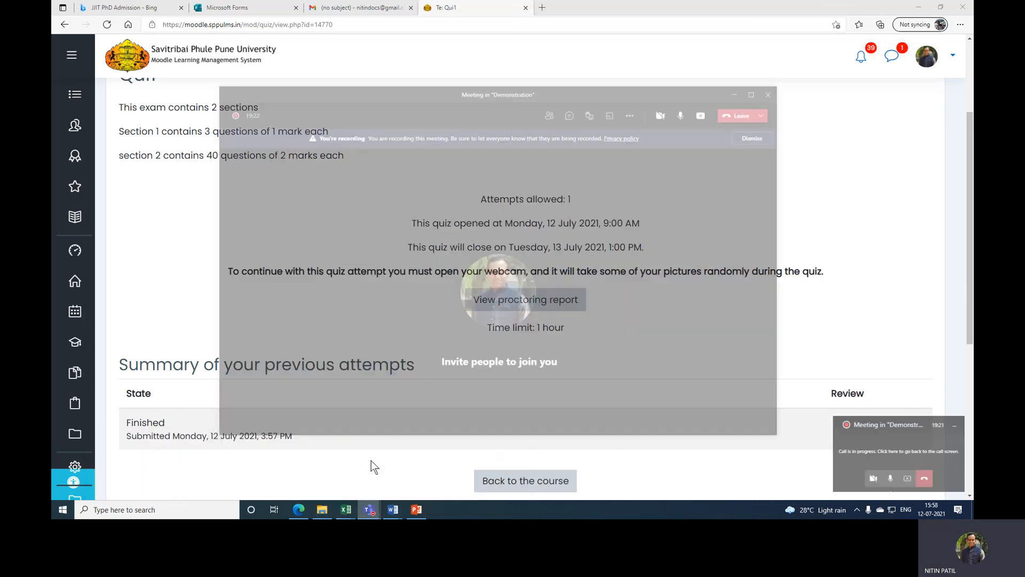
left_click(663, 43)
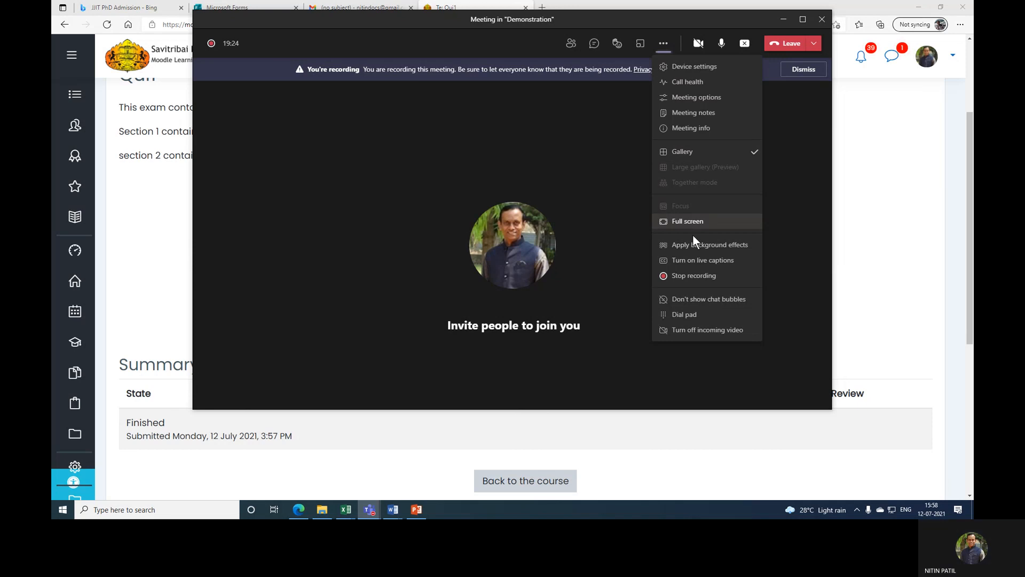